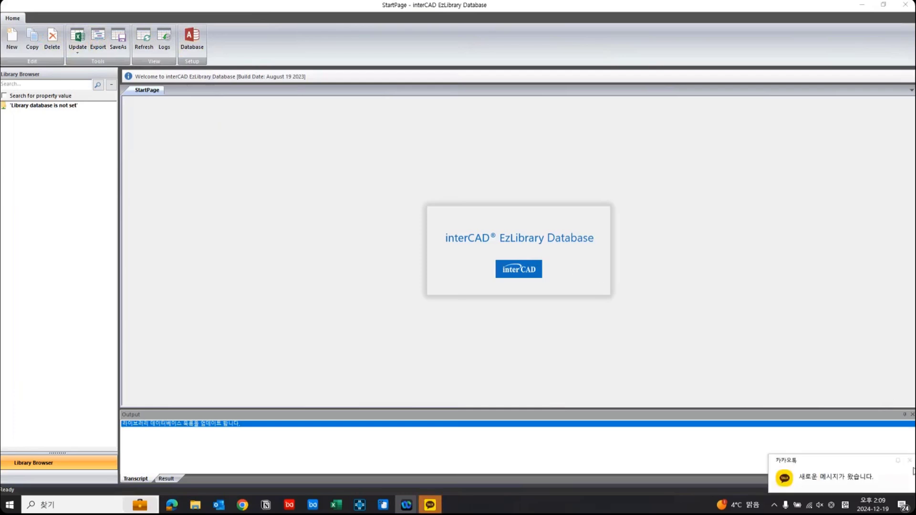
# Dismiss the messenger notification and launch Microsoft Access.
pyautogui.click(911, 463)
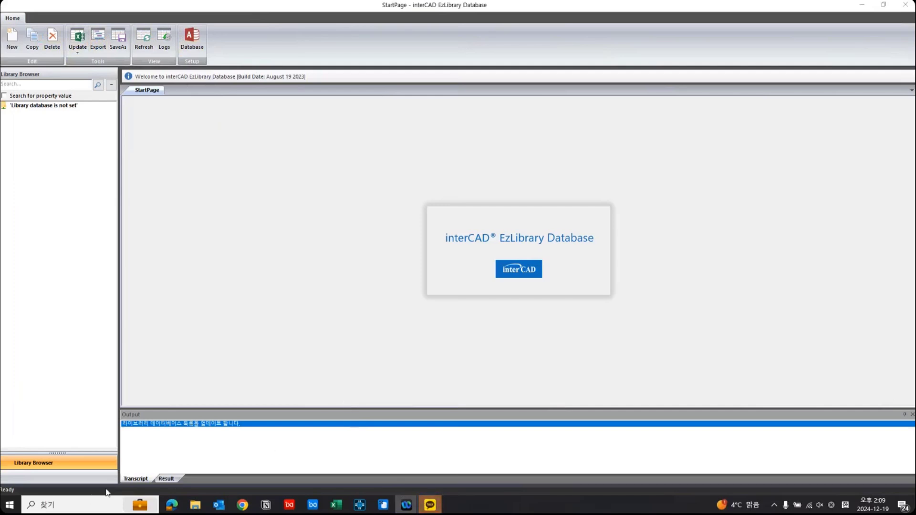
pyautogui.click(89, 502)
pyautogui.write('a')
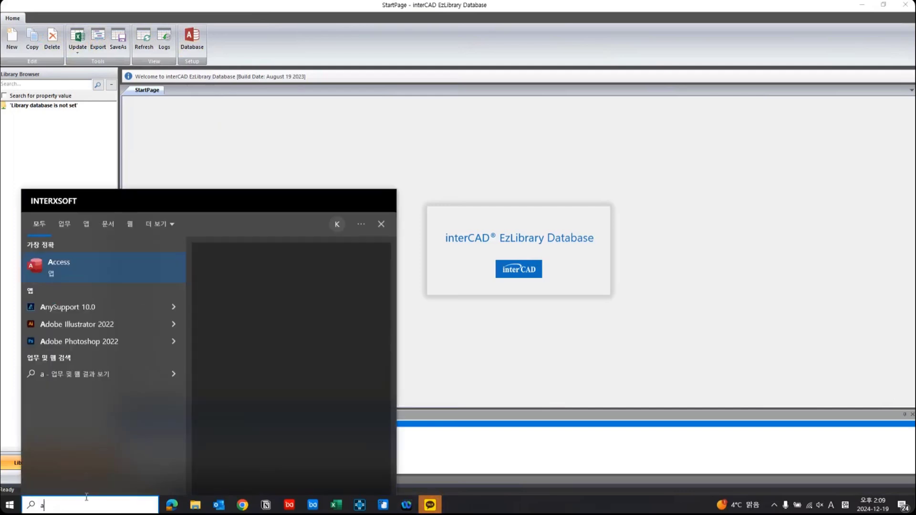
pyautogui.write('ccess')
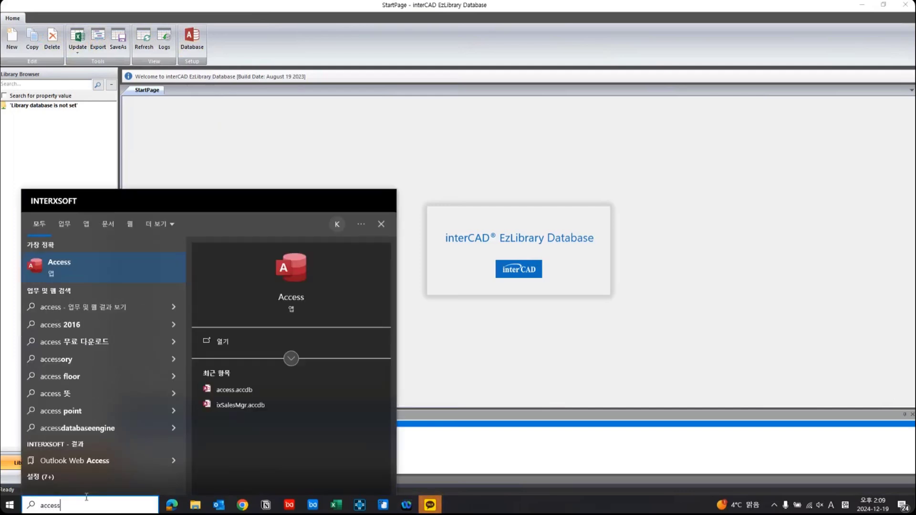
pyautogui.press('Return')
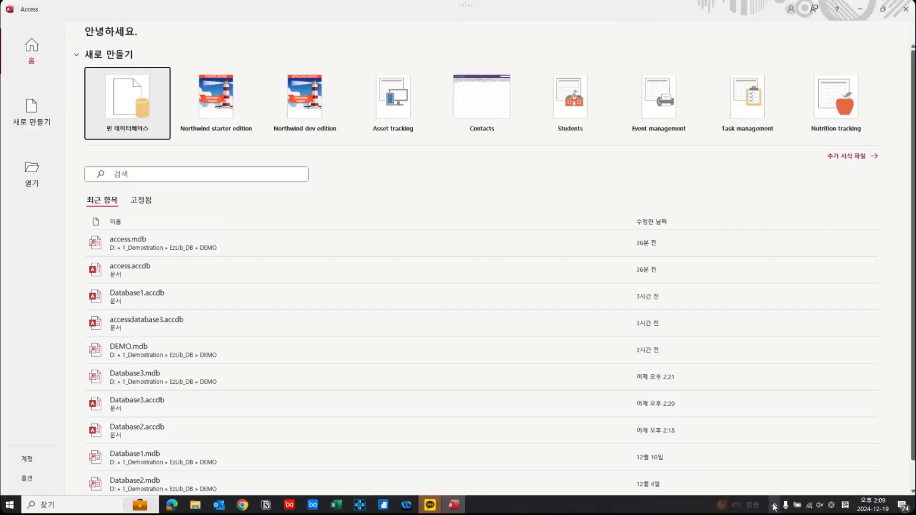
# Quit the KakaoTalk messenger running in the background.
pyautogui.click(774, 505)
pyautogui.rightClick(766, 447)
pyautogui.click(783, 440)
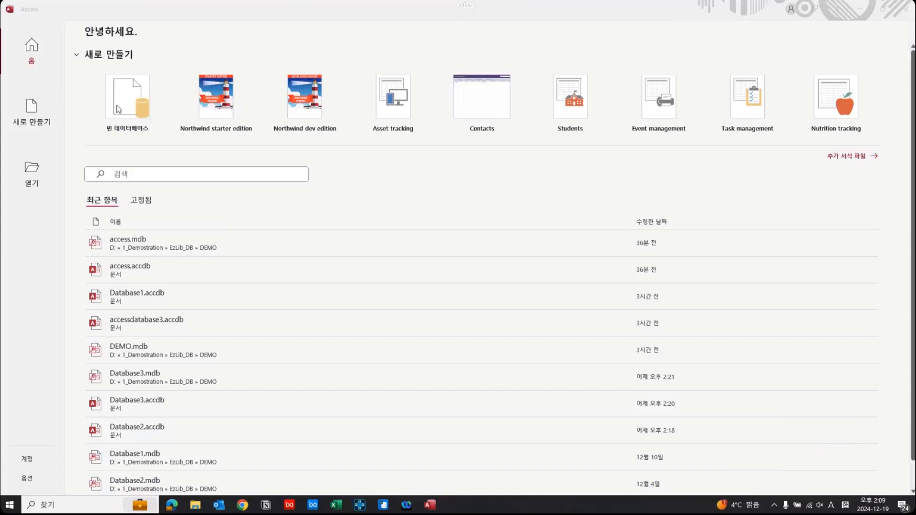
# Create a blank database named Database1.accdb and start importing external data from an Excel file.
pyautogui.click(139, 110)
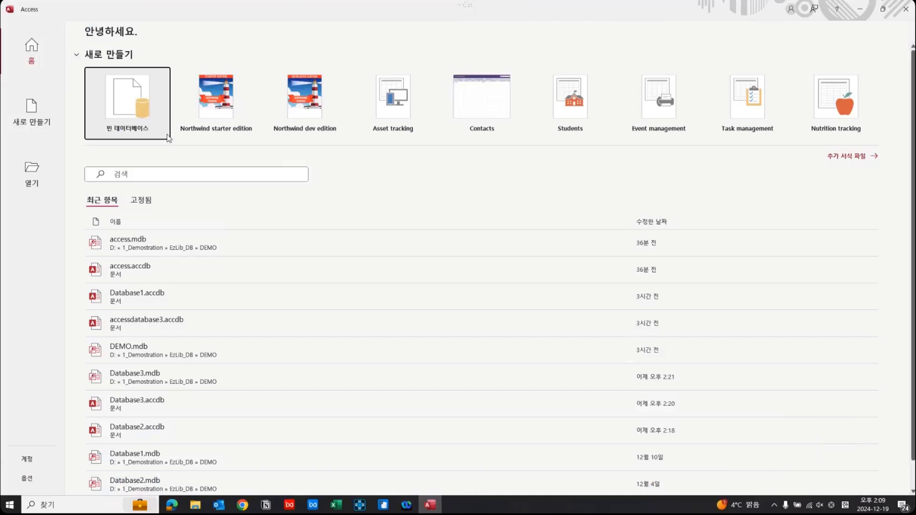
pyautogui.click(525, 252)
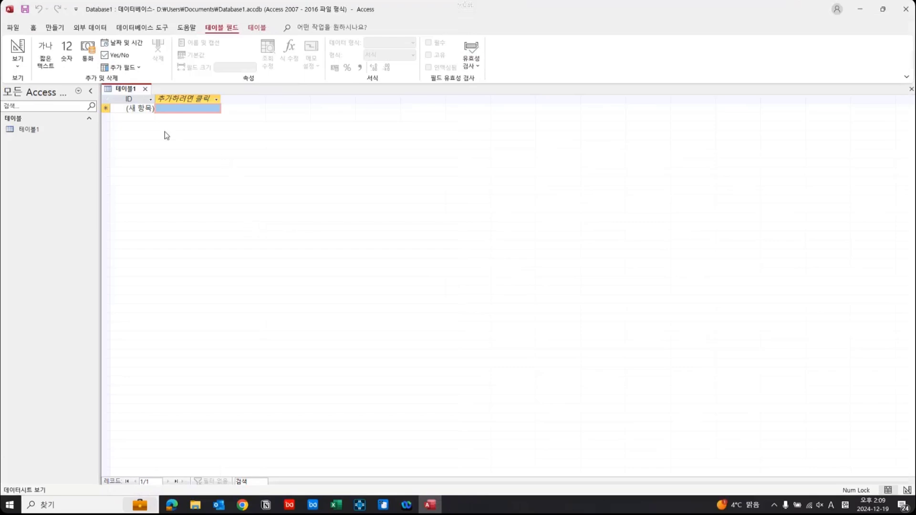
pyautogui.click(93, 28)
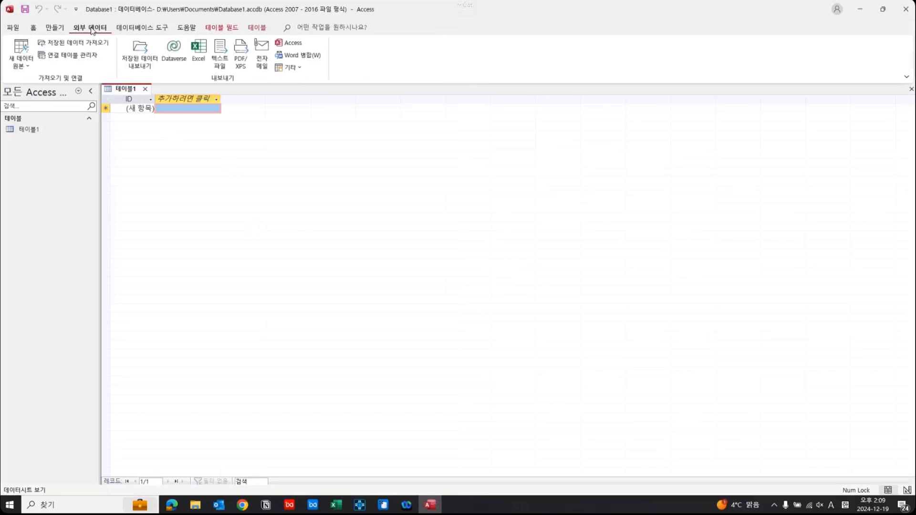
pyautogui.click(19, 65)
pyautogui.moveTo(75, 84)
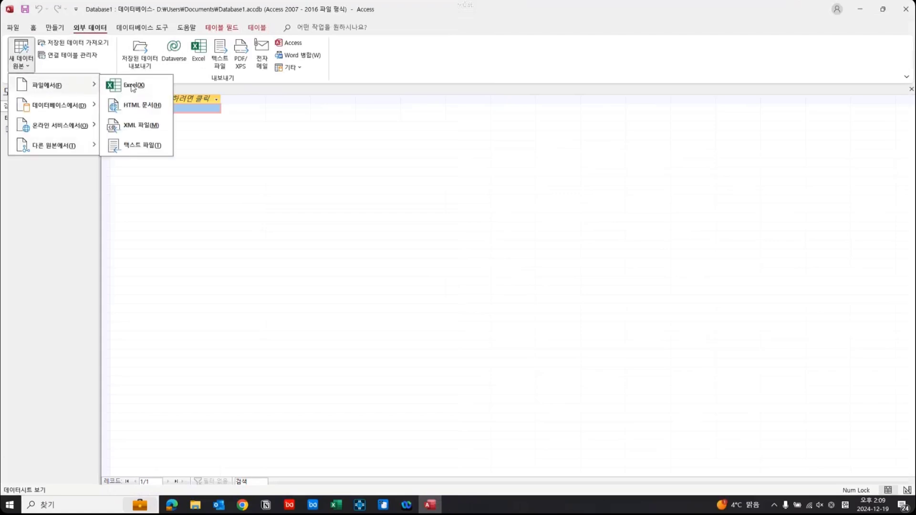
pyautogui.click(152, 89)
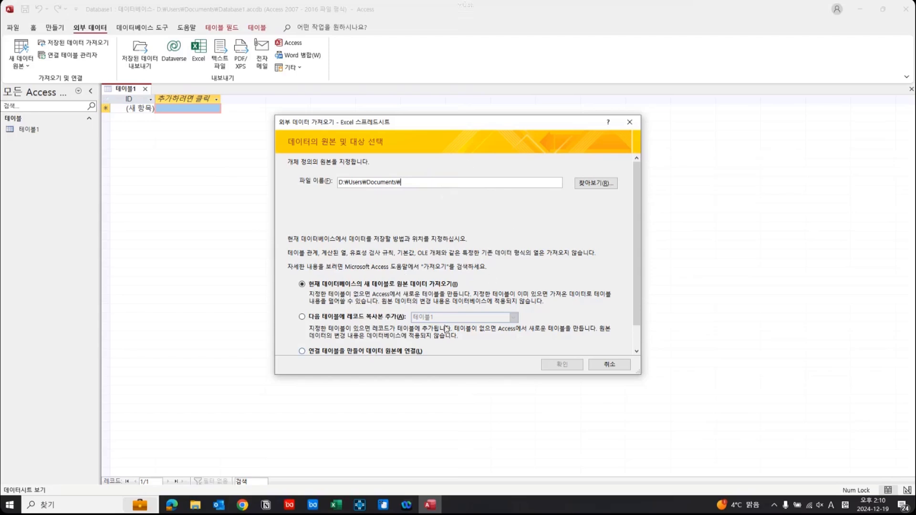
# Check the source workbook in Excel, then set DB_SAMPLE.xlsx from the DEMO folder as the source for import into a new table.
pyautogui.click(199, 506)
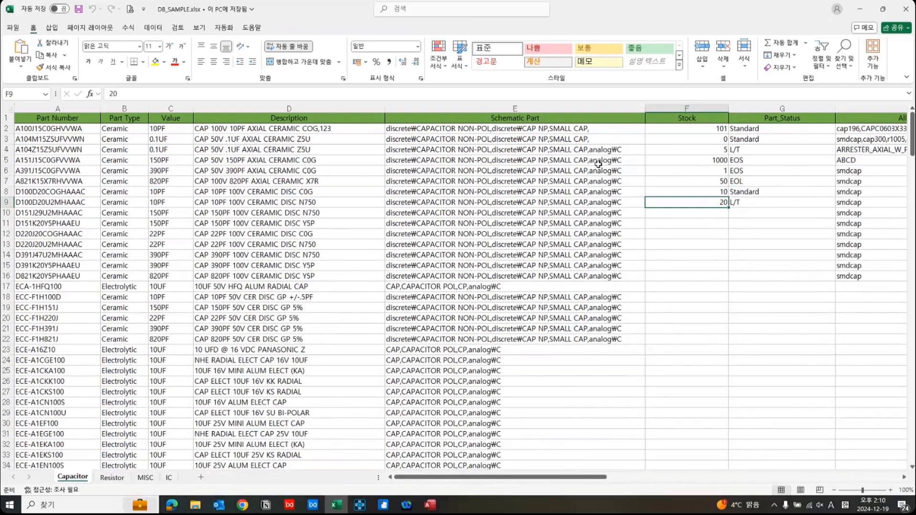
pyautogui.click(862, 13)
pyautogui.click(593, 180)
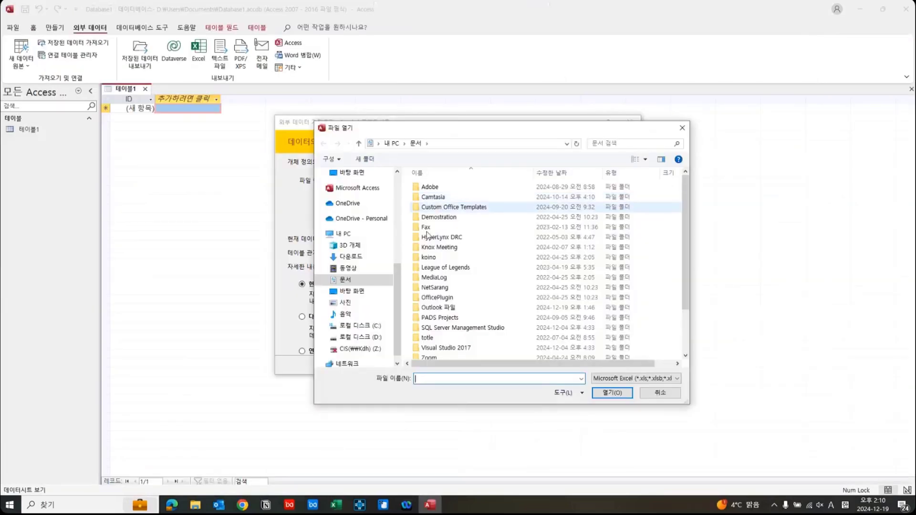
pyautogui.scroll(3, 366, 340)
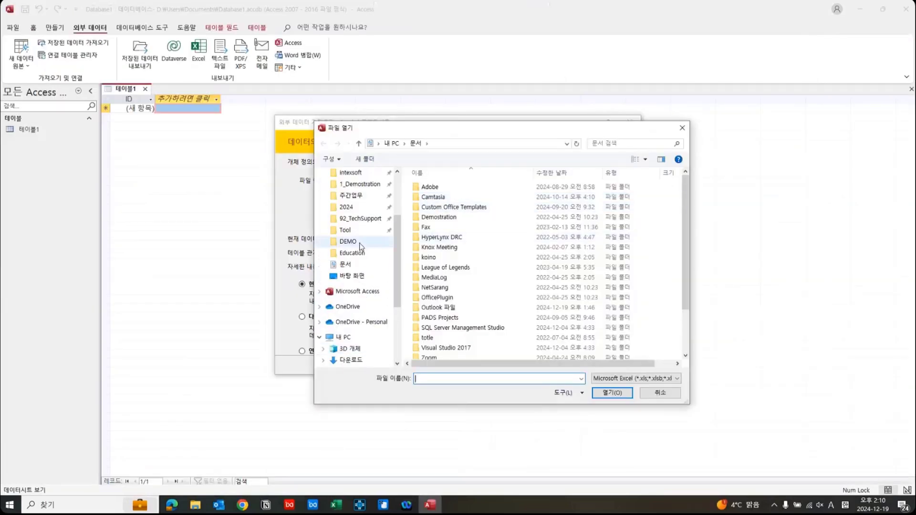
pyautogui.click(348, 241)
pyautogui.click(471, 187)
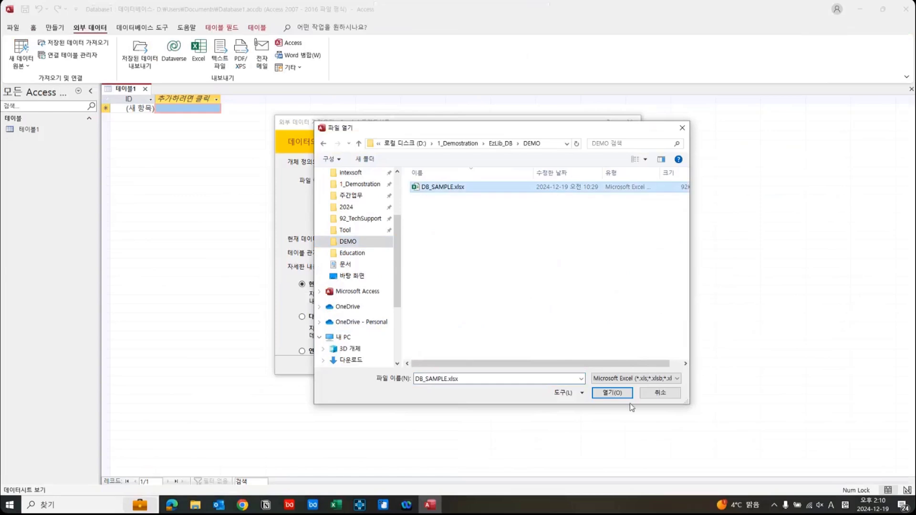
pyautogui.click(613, 393)
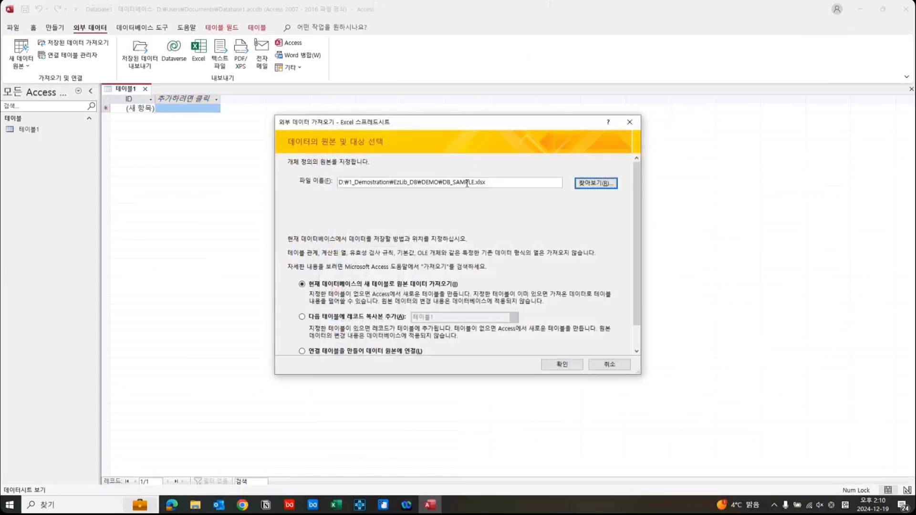
pyautogui.moveTo(509, 182); pyautogui.dragTo(337, 181)
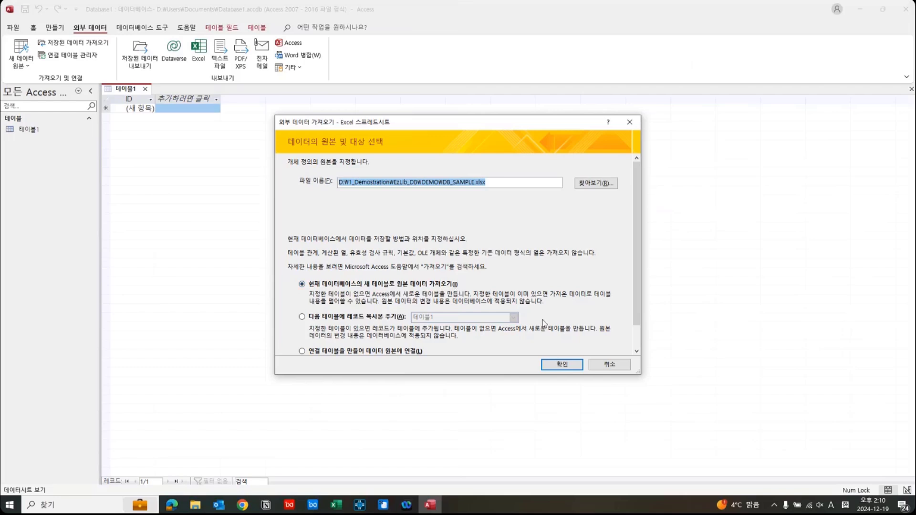
pyautogui.click(562, 366)
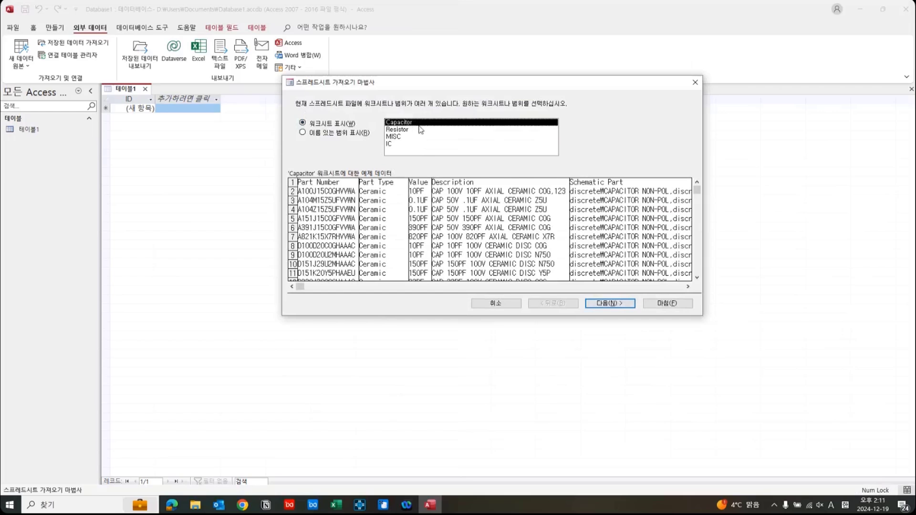
# Choose the Capacitor worksheet, use its first row as column headings and accept the default field options.
pyautogui.click(600, 304)
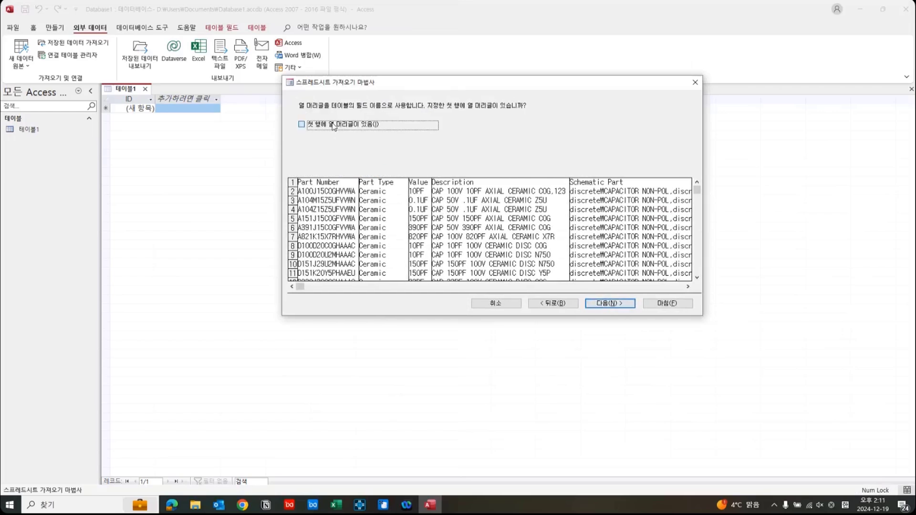
pyautogui.click(333, 126)
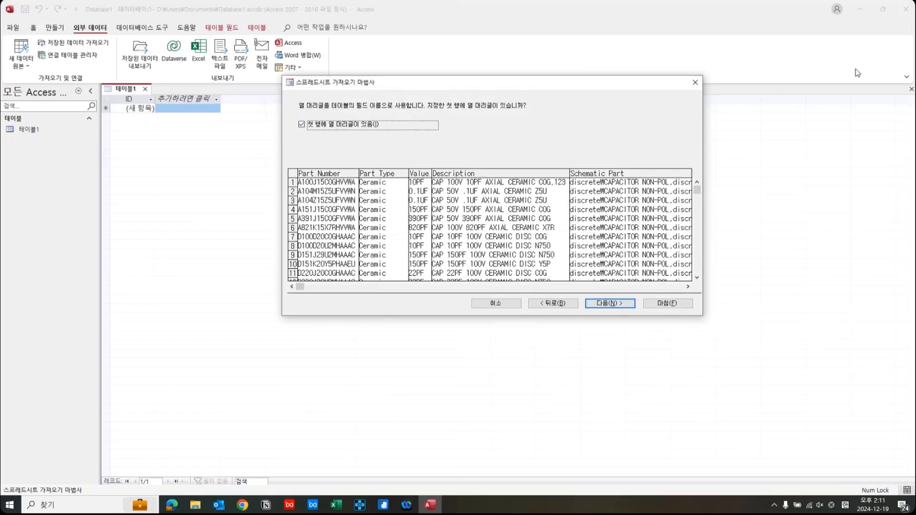
pyautogui.click(366, 182)
pyautogui.click(600, 303)
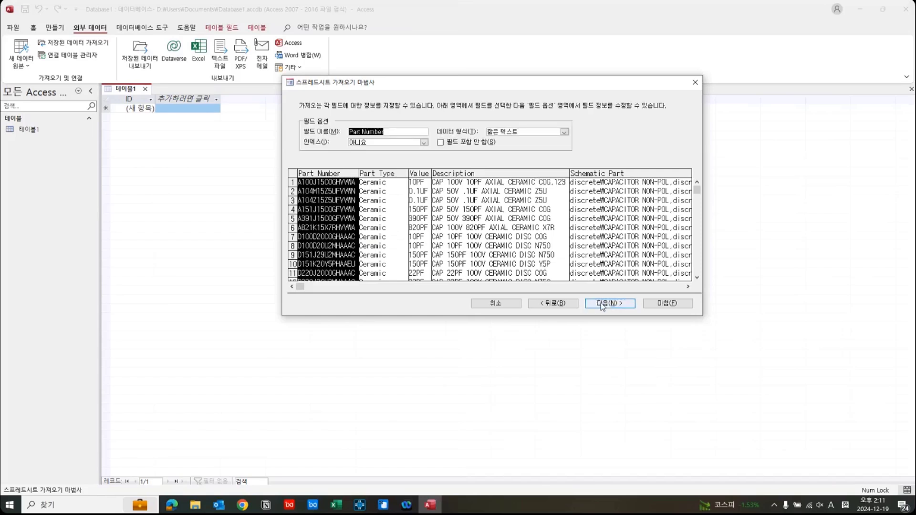
pyautogui.click(602, 303)
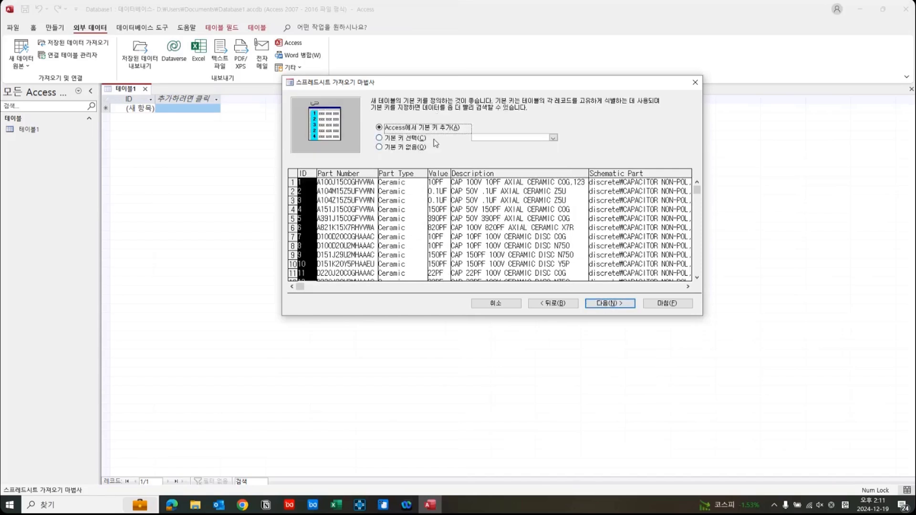
# Finish the import with Part Number as the primary key and open the resulting Capacitor table.
pyautogui.click(412, 139)
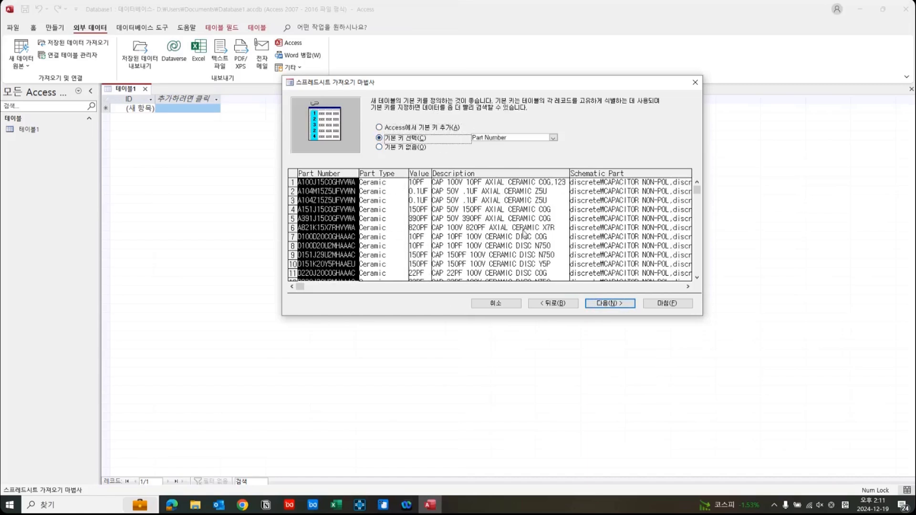
pyautogui.click(612, 303)
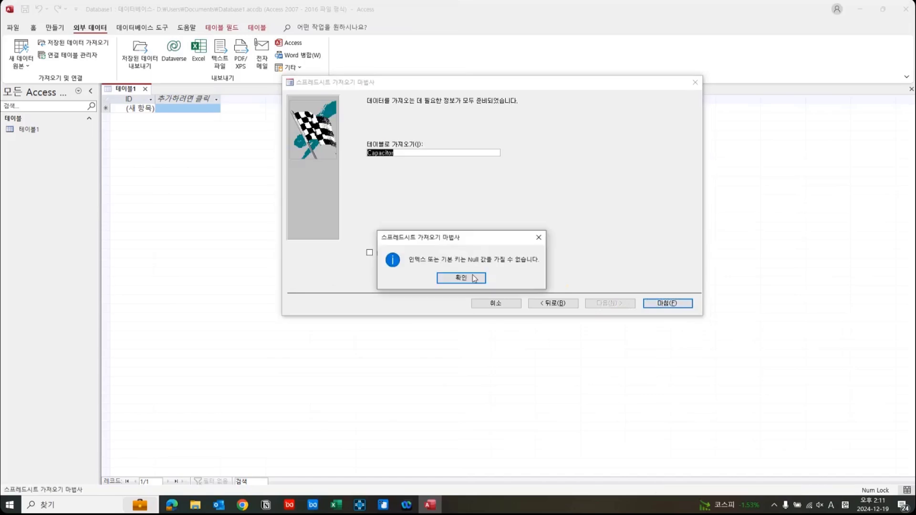
pyautogui.click(472, 277)
pyautogui.click(602, 364)
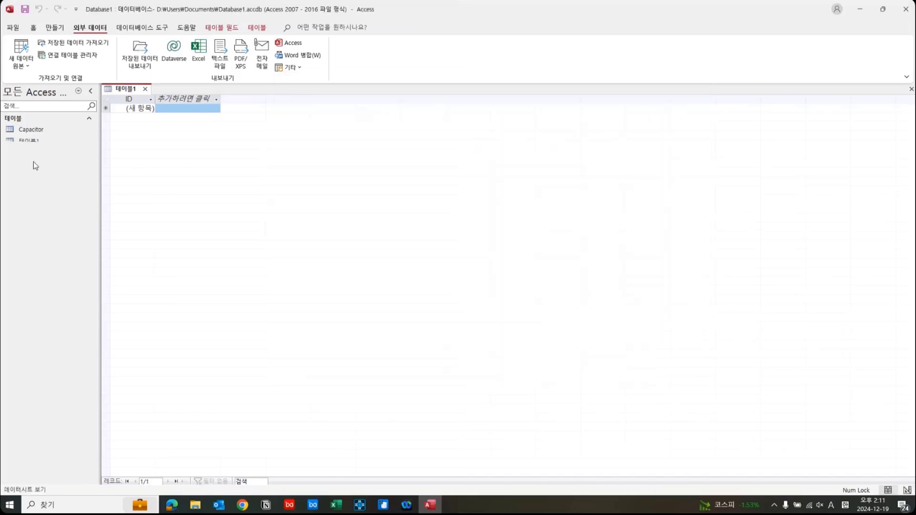
pyautogui.click(39, 133)
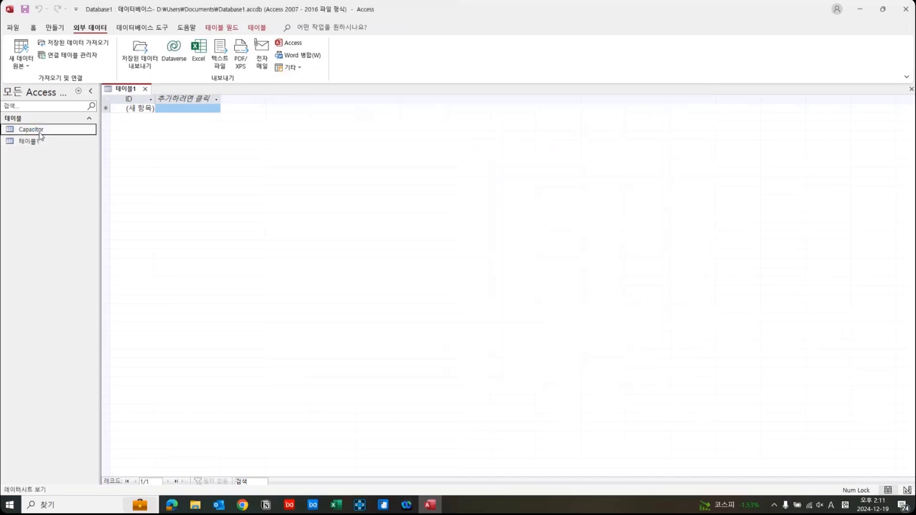
pyautogui.doubleClick(40, 132)
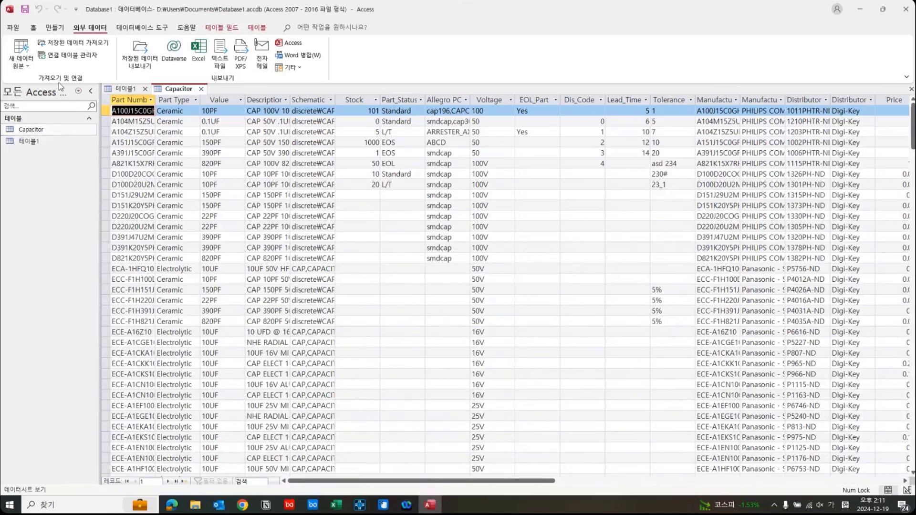
# Start another Excel import using DB_SAMPLE.xlsx from the DEMO folder as the source for a new table.
pyautogui.click(21, 58)
pyautogui.moveTo(33, 83)
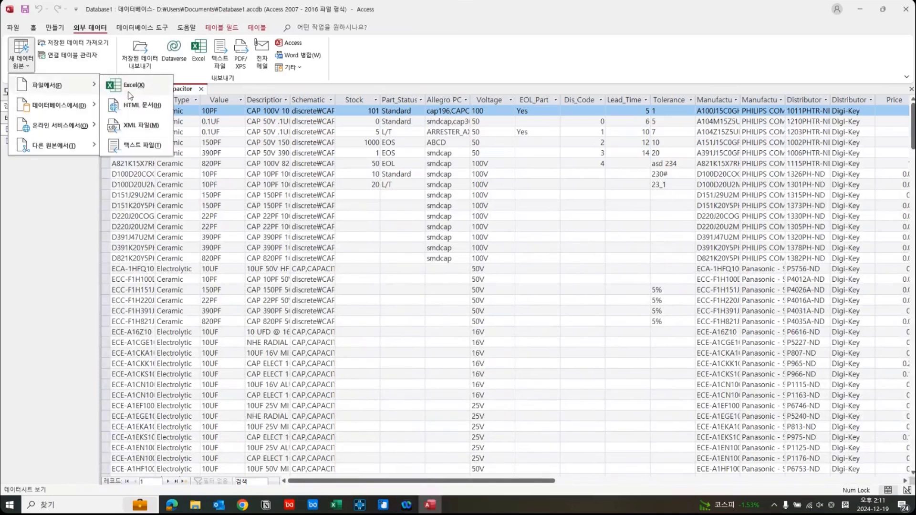
pyautogui.click(136, 86)
pyautogui.click(601, 183)
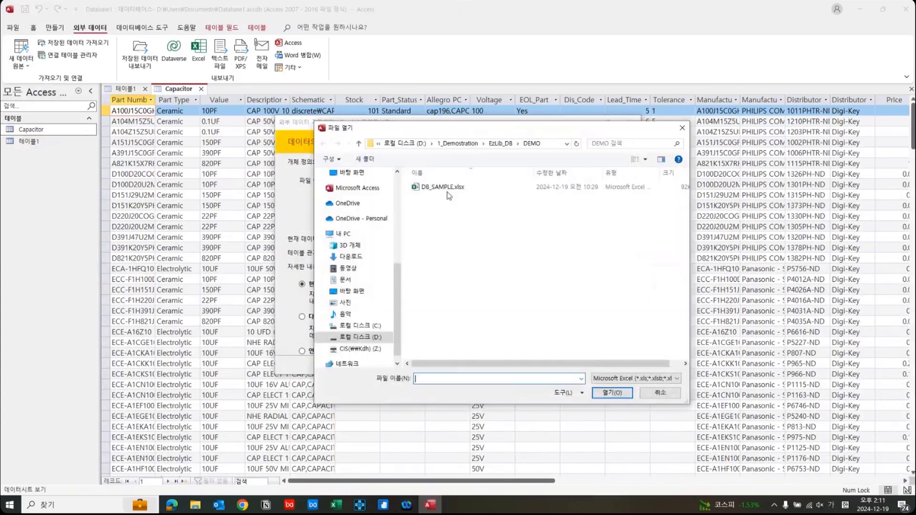
pyautogui.doubleClick(444, 191)
pyautogui.click(577, 364)
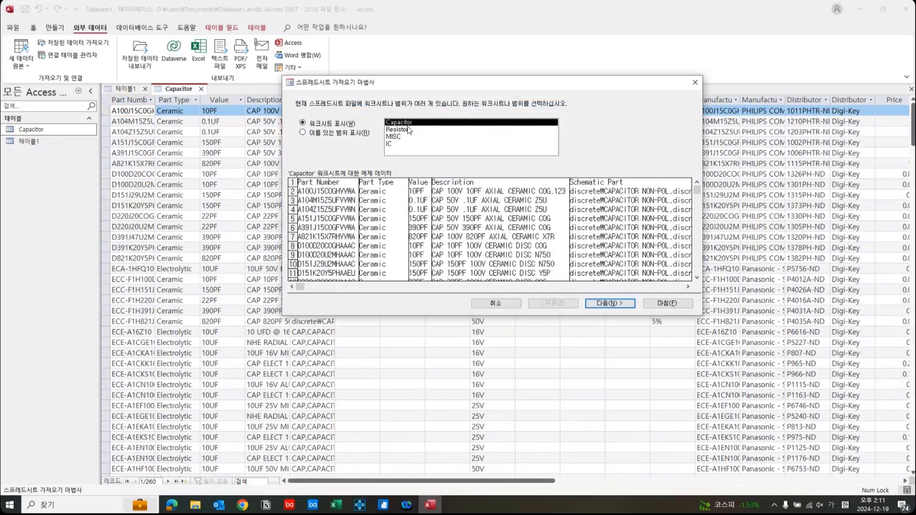
# Import the Resistor worksheet with the default wizard settings, without saving the import steps.
pyautogui.click(405, 130)
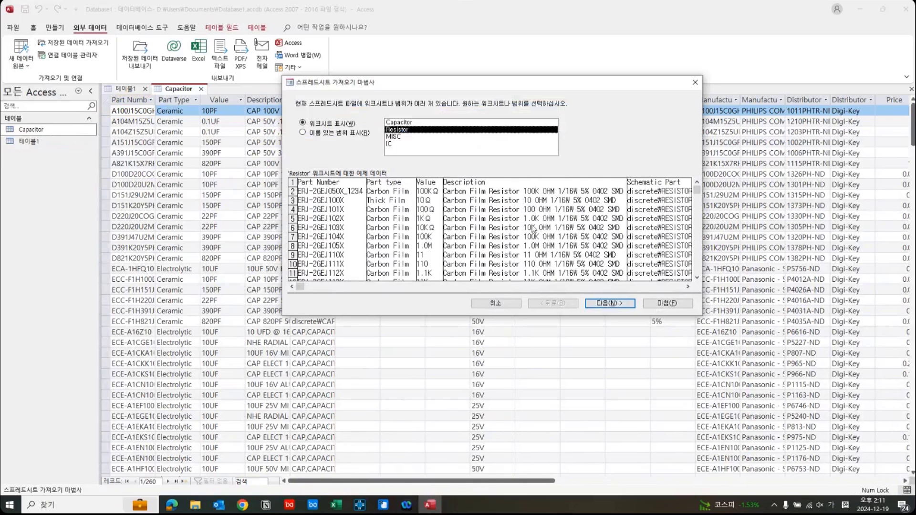
pyautogui.click(654, 305)
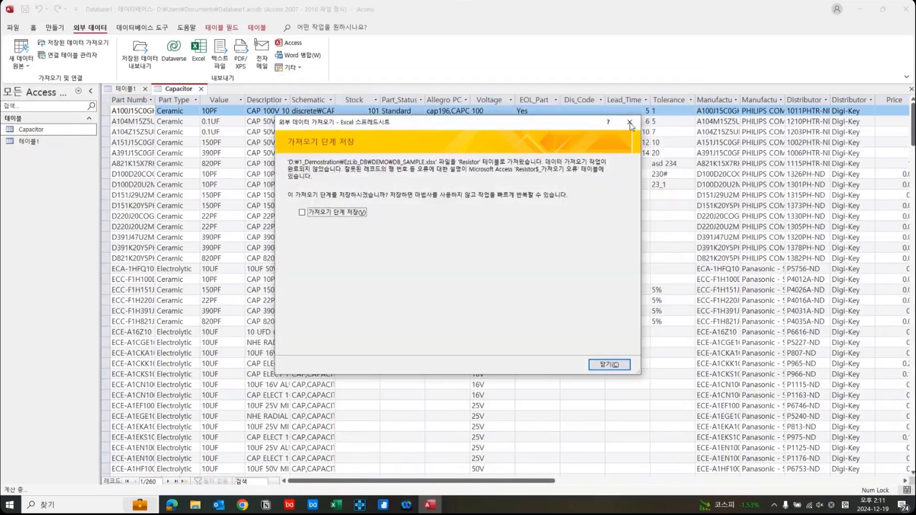
pyautogui.click(631, 123)
# Close the Database1 database and open DEMO.accdb from the Documents folder in Access.
pyautogui.click(910, 8)
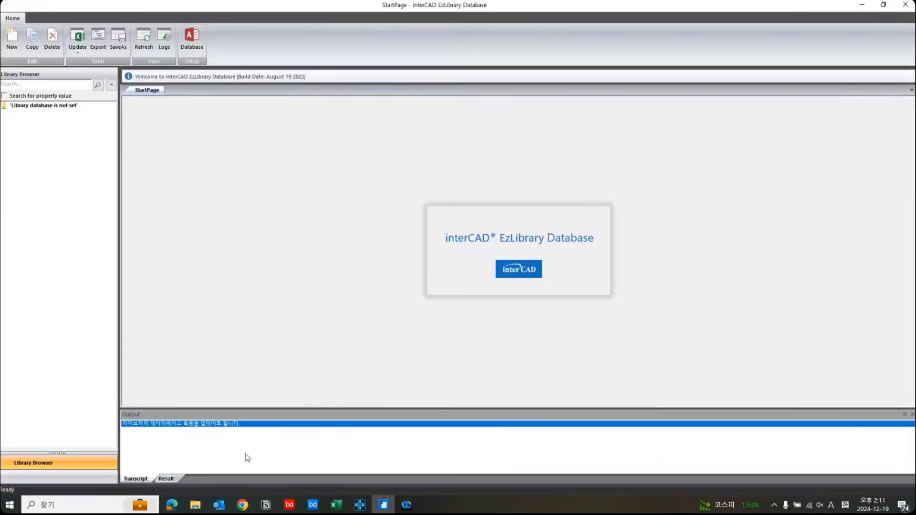
pyautogui.moveTo(195, 505)
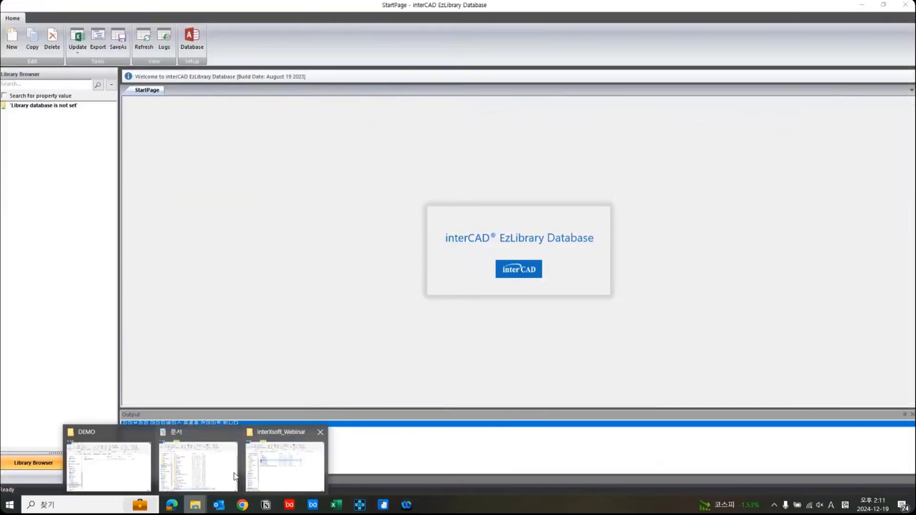
pyautogui.click(190, 472)
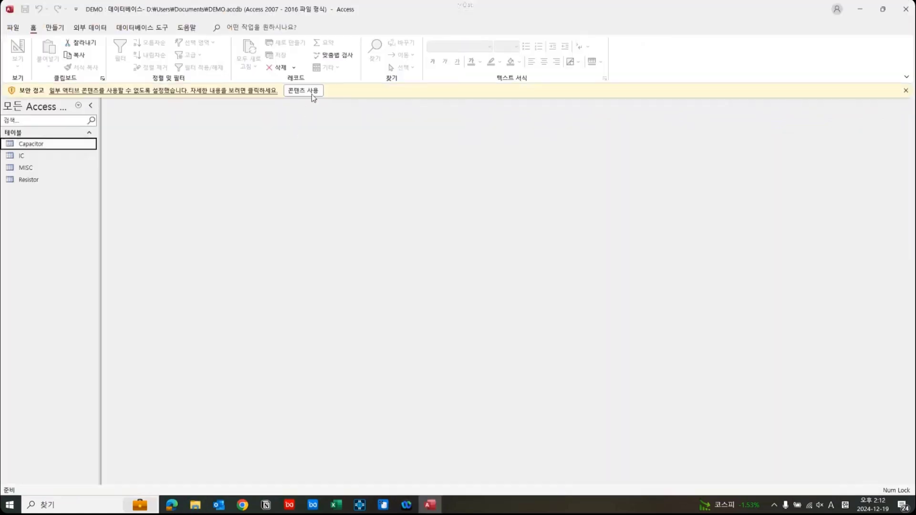
pyautogui.click(312, 93)
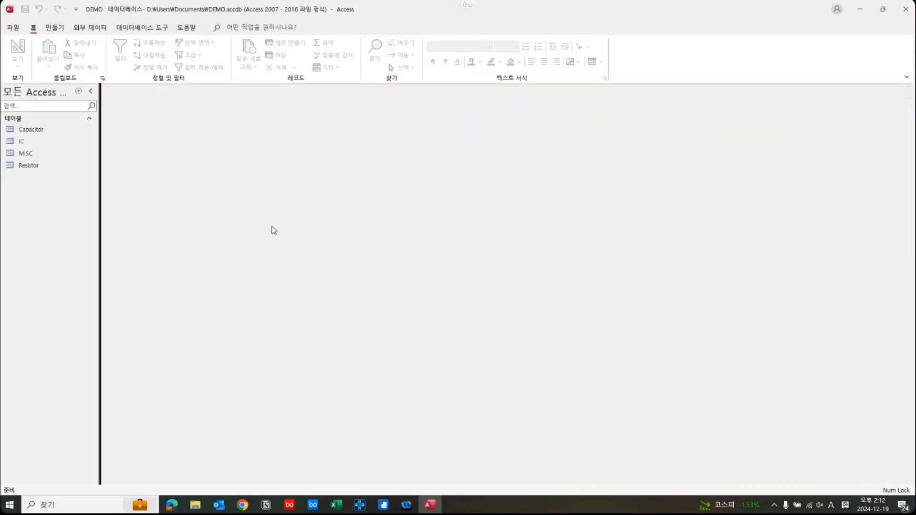
# Open the Capacitor, IC, MISC and Resistor tables to examine their imported records.
pyautogui.click(39, 134)
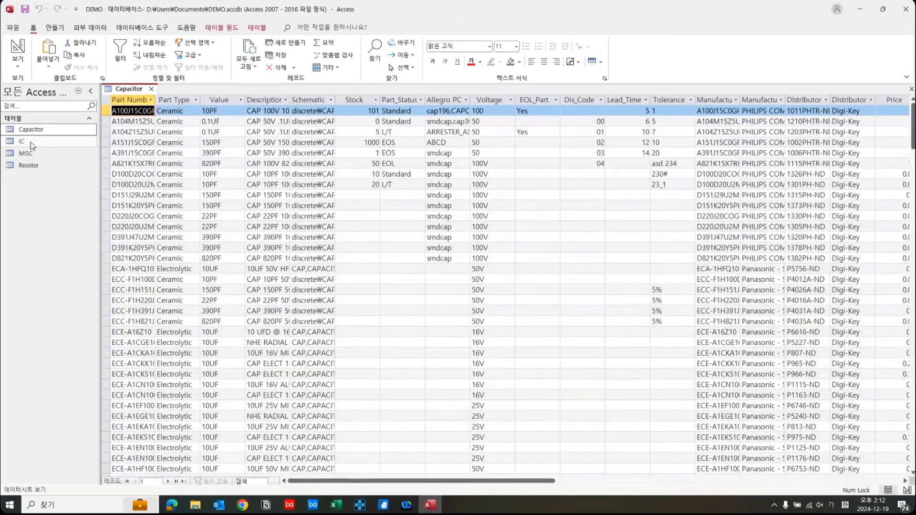
pyautogui.doubleClick(31, 142)
pyautogui.doubleClick(30, 154)
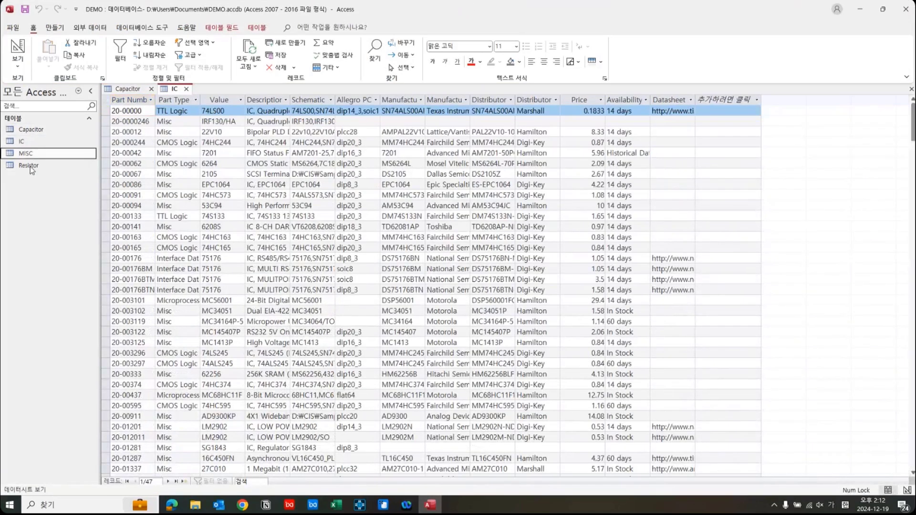
pyautogui.doubleClick(30, 165)
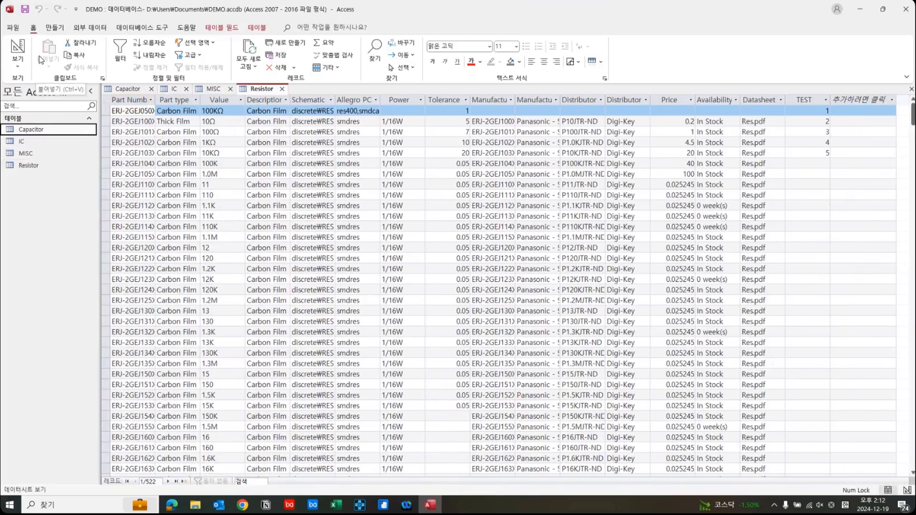
# Save the database in Access 2002-2003 format as DEMO.mdb in the EzLib_DB DEMO folder, closing the open tables.
pyautogui.click(13, 31)
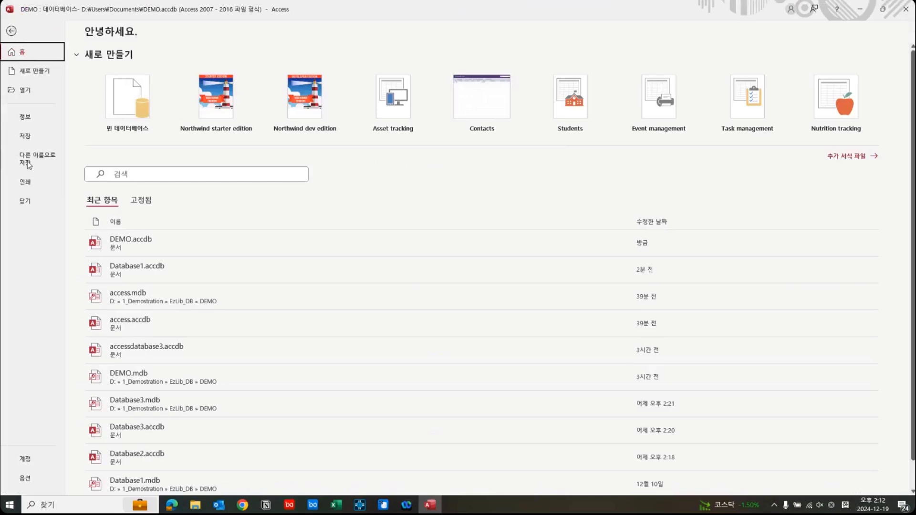
pyautogui.click(29, 165)
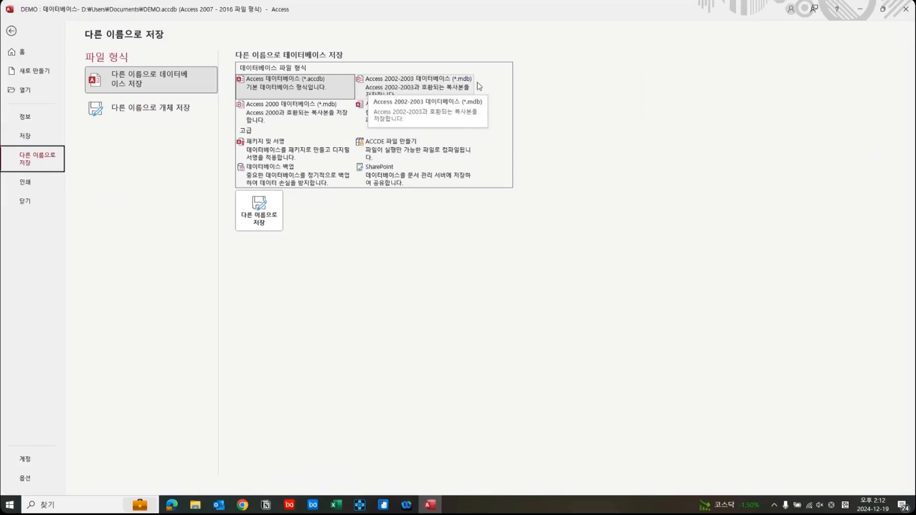
pyautogui.click(454, 86)
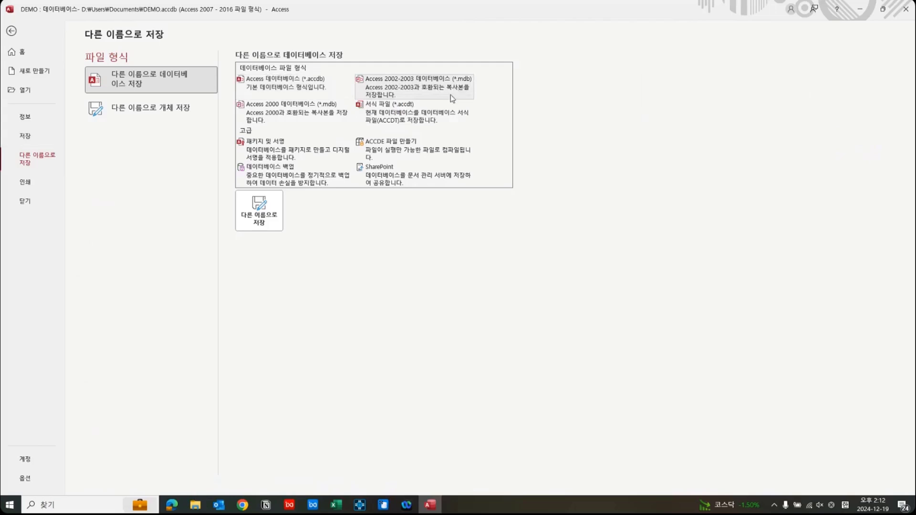
pyautogui.click(269, 208)
pyautogui.click(432, 280)
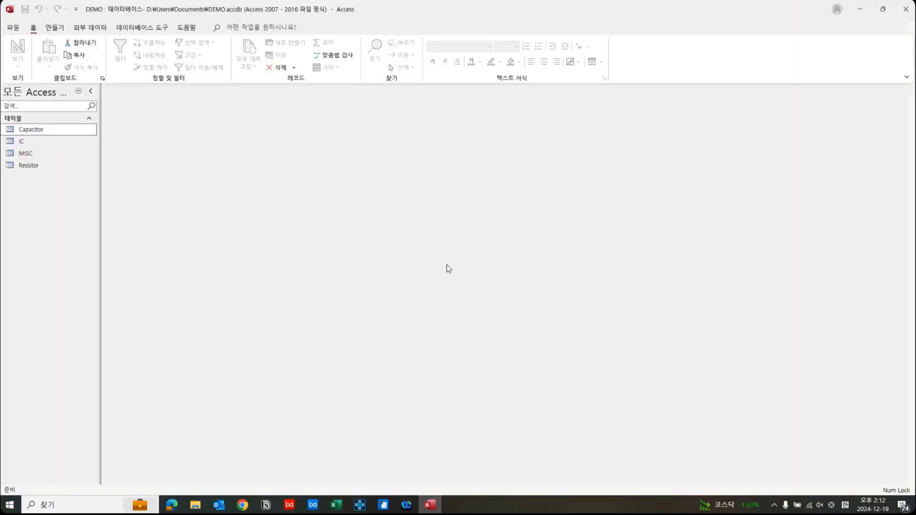
pyautogui.scroll(5, 56, 123)
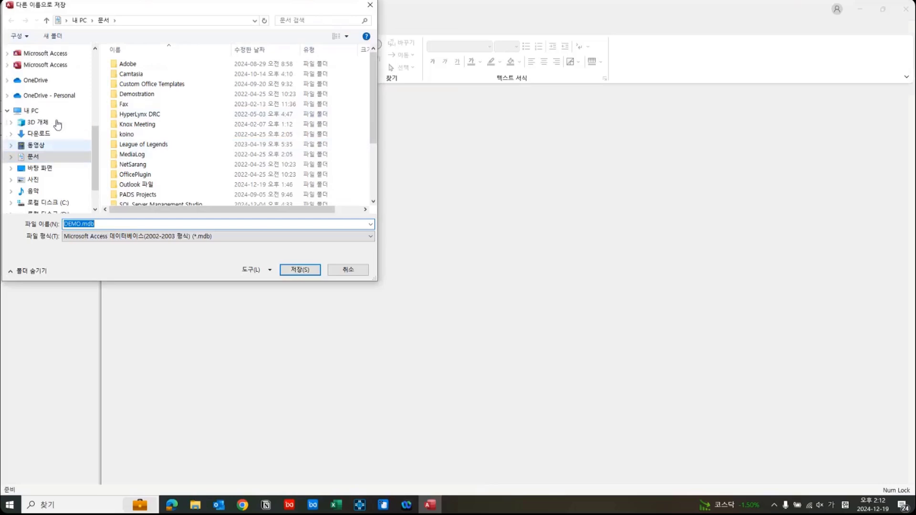
pyautogui.click(53, 119)
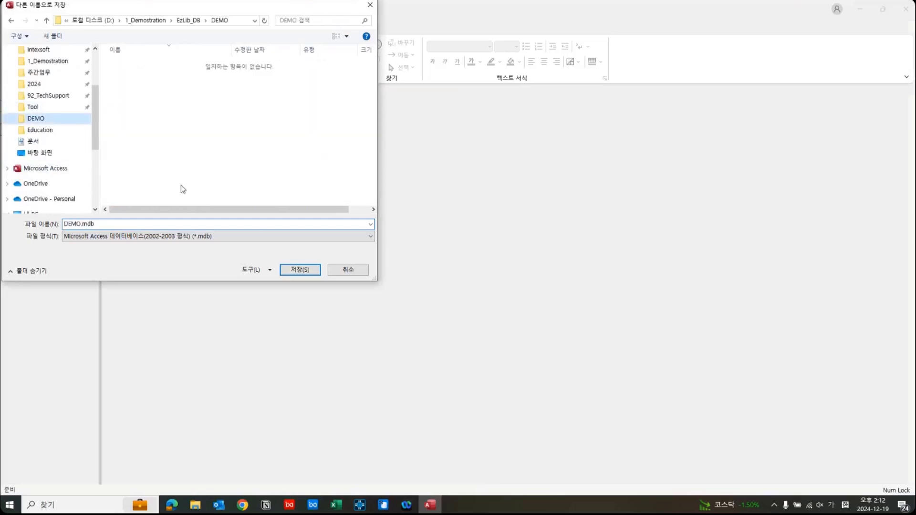
pyautogui.click(301, 270)
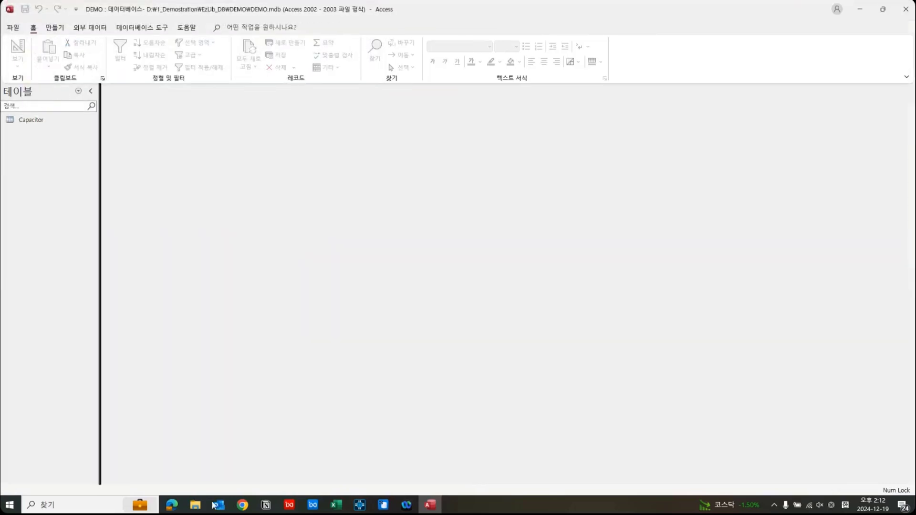
# Bring up the DEMO folder in File Explorer, close Access, and move the folder window clear of the EzLibrary commands.
pyautogui.click(196, 506)
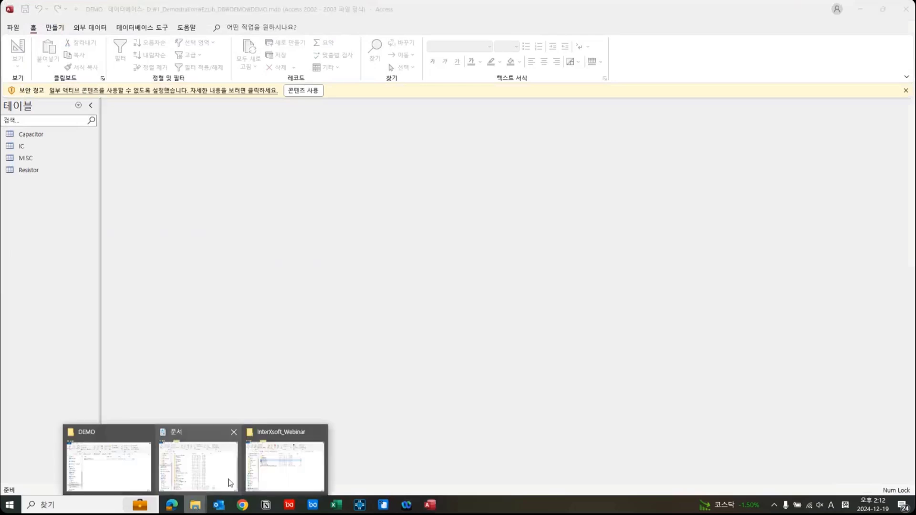
pyautogui.click(109, 467)
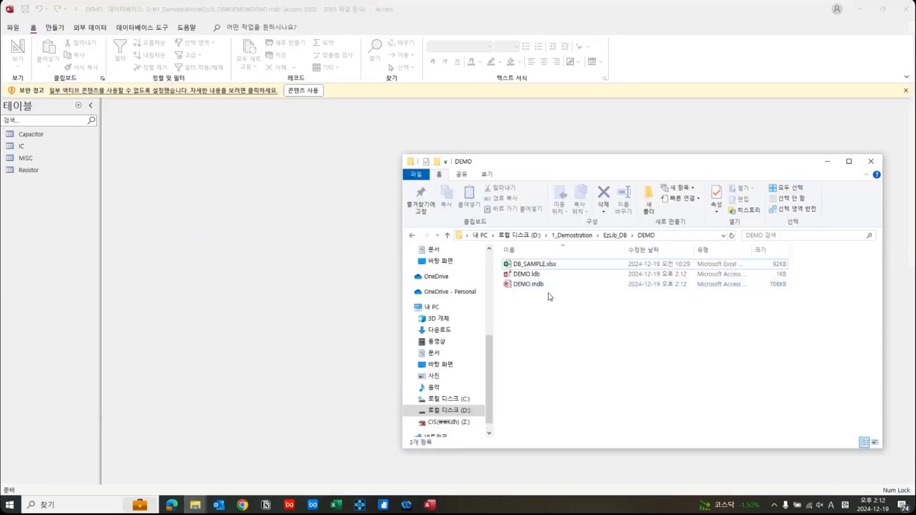
pyautogui.click(906, 12)
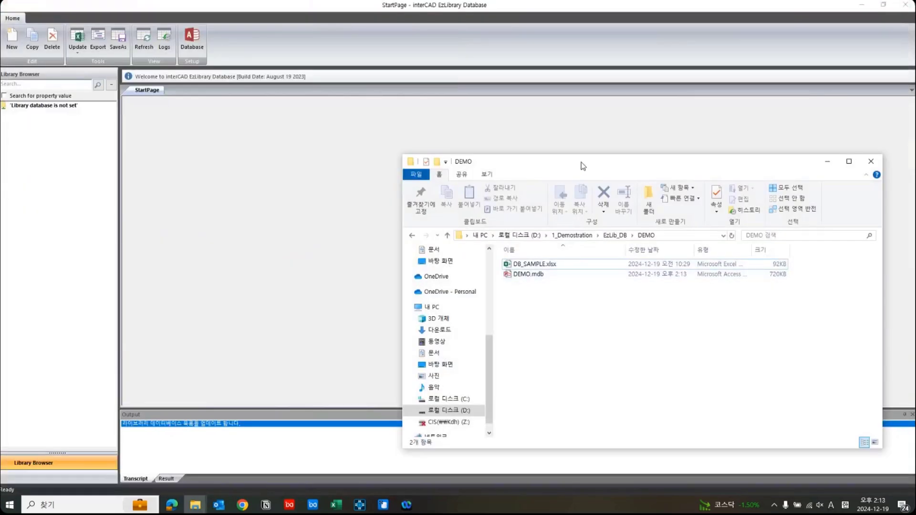
pyautogui.moveTo(583, 166); pyautogui.dragTo(417, 117)
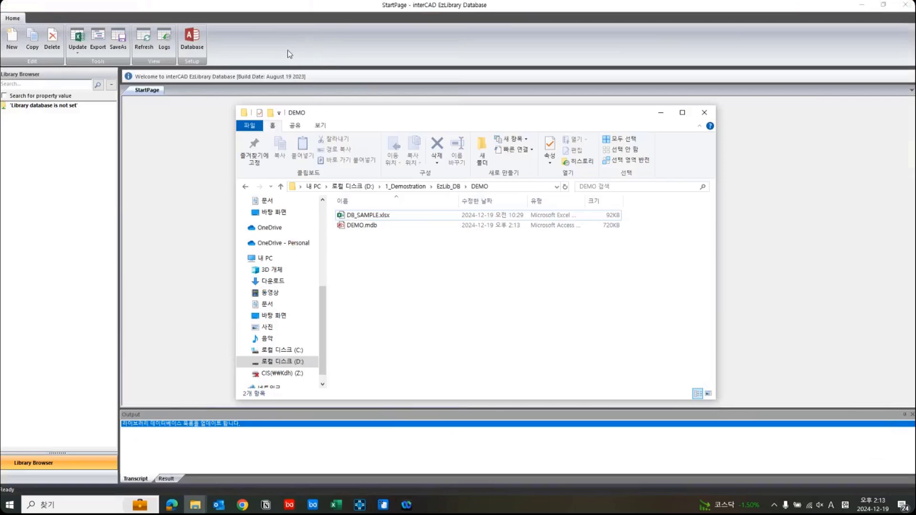
# Switch to interCAD EzLibrary Database and set DEMO.mdb from the DEMO folder as its library database.
pyautogui.click(199, 36)
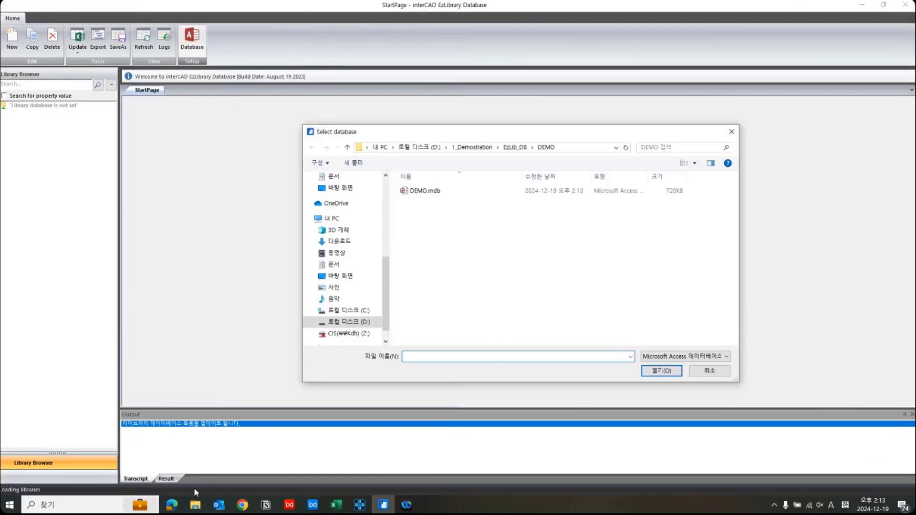
pyautogui.click(468, 193)
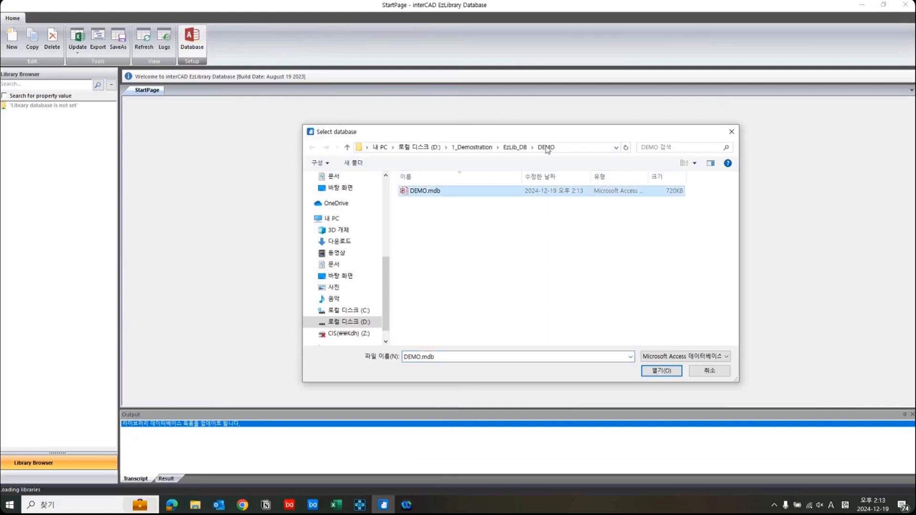
pyautogui.click(650, 375)
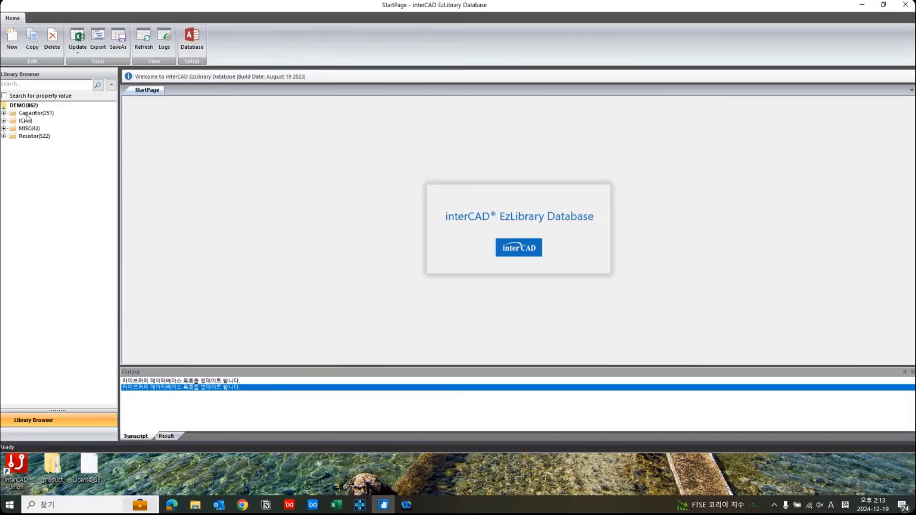
# Look through the Capacitor, IC, MISC and Resistor catalogs in the library tree and enlarge the program window.
pyautogui.click(27, 114)
pyautogui.click(26, 121)
pyautogui.click(28, 129)
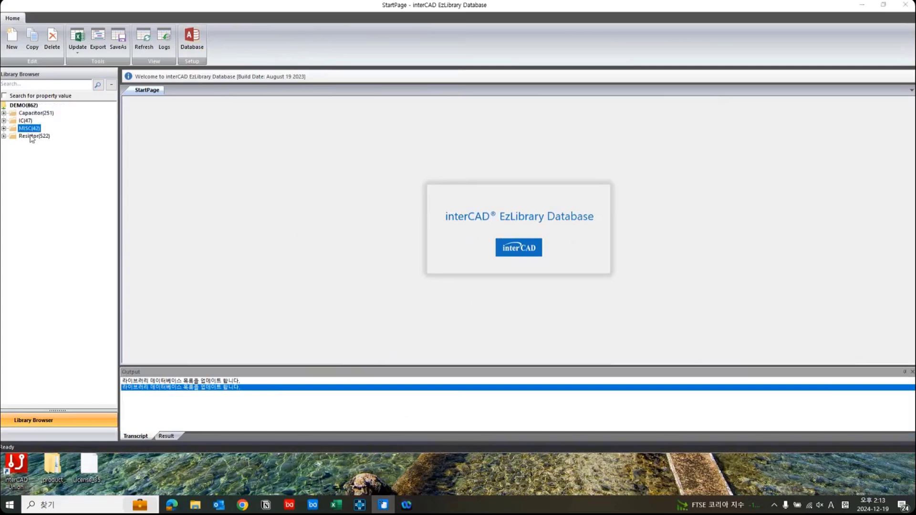
pyautogui.click(34, 136)
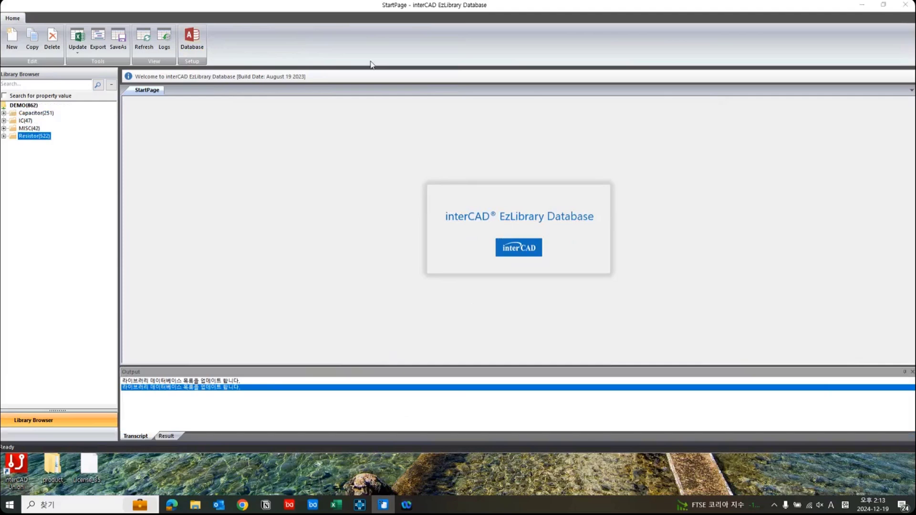
pyautogui.moveTo(305, 20); pyautogui.dragTo(305, 27)
pyautogui.doubleClick(304, 26)
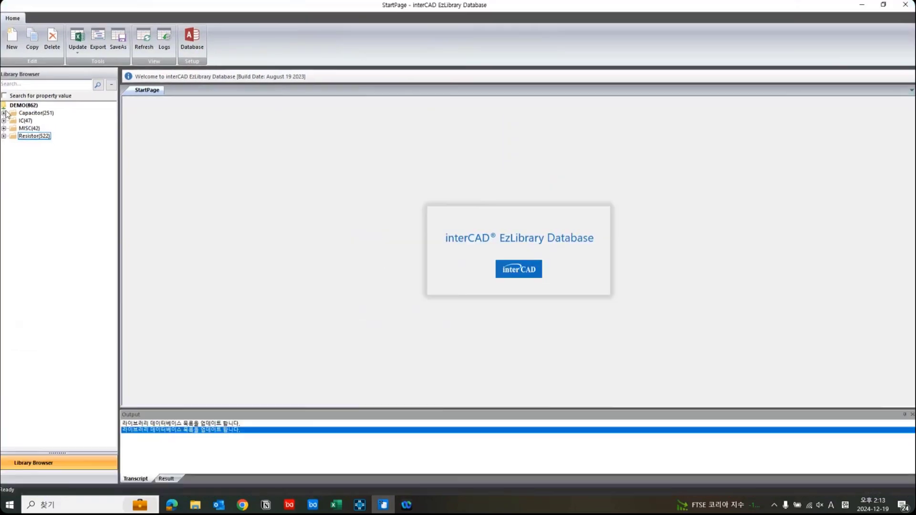
# Expand the Capacitor catalog, examine the properties of several parts including D100D20U2MHAAAC and D151K20Y5PHAAEU, and collapse it again.
pyautogui.click(4, 113)
pyautogui.click(61, 115)
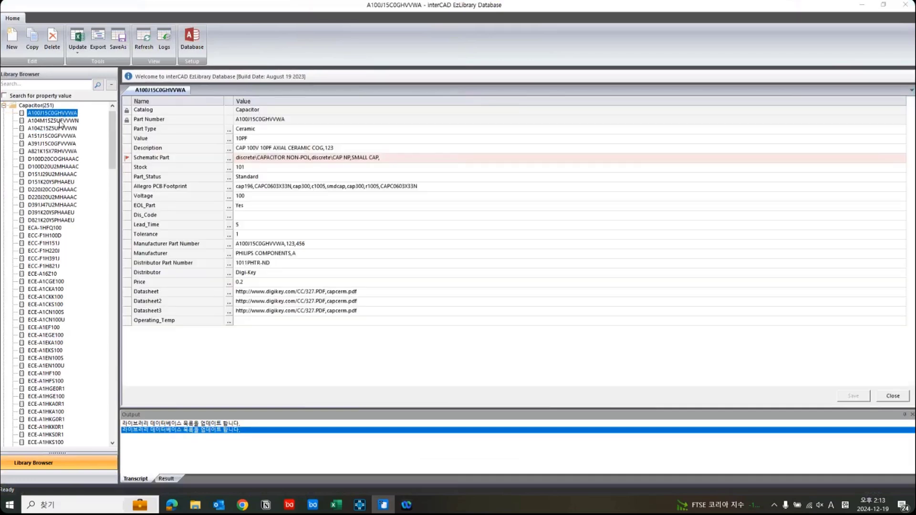
pyautogui.press('Down')
pyautogui.press('Down')
pyautogui.press('Down')
pyautogui.press('Down')
pyautogui.click(55, 167)
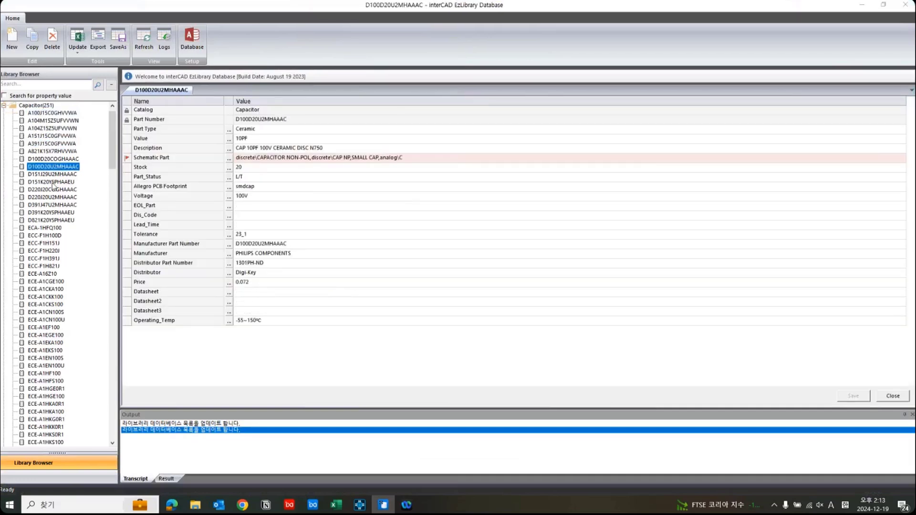
pyautogui.click(53, 182)
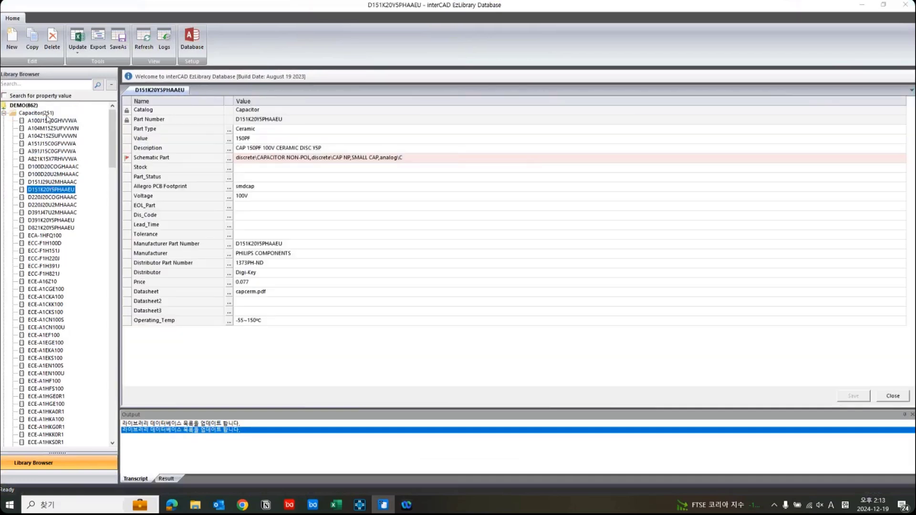
pyautogui.click(4, 113)
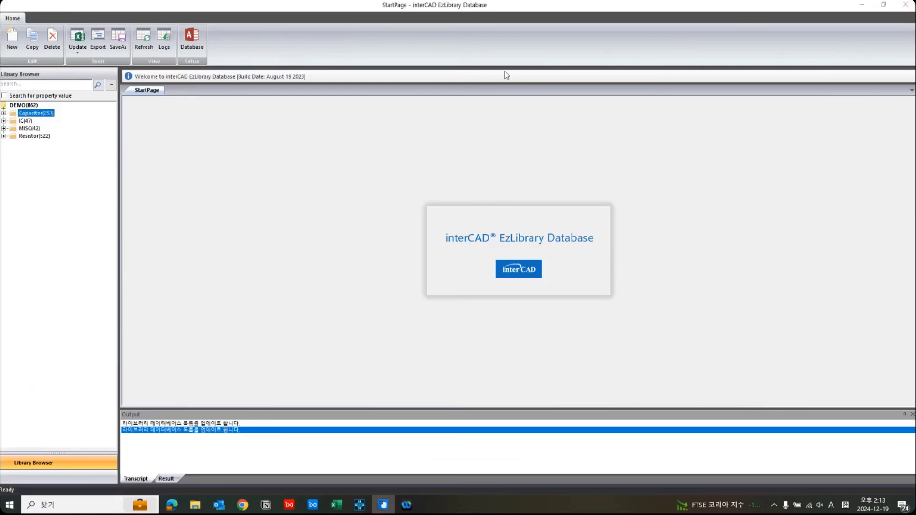
# Open capacitor A100J15C0GHVVWA, set its Distributor Part Number to 1011PHTR-ND_123456789, and save the part.
pyautogui.click(4, 113)
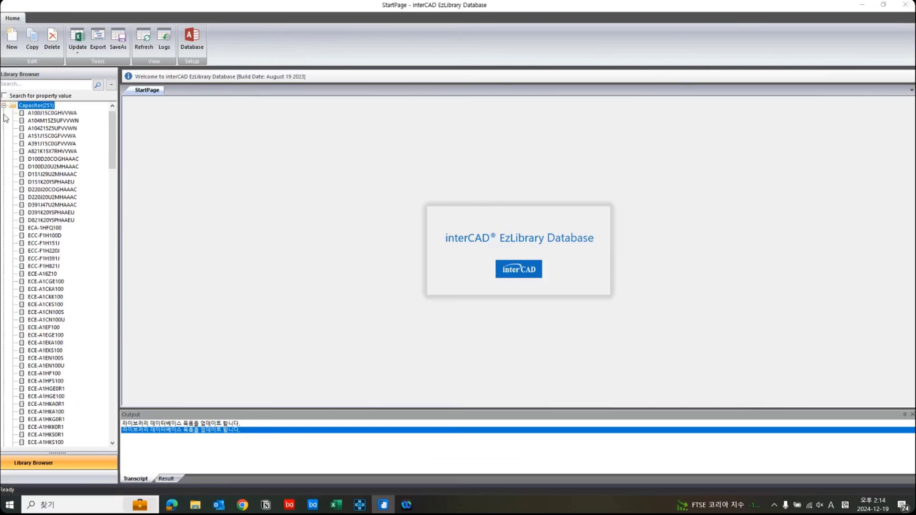
pyautogui.doubleClick(56, 113)
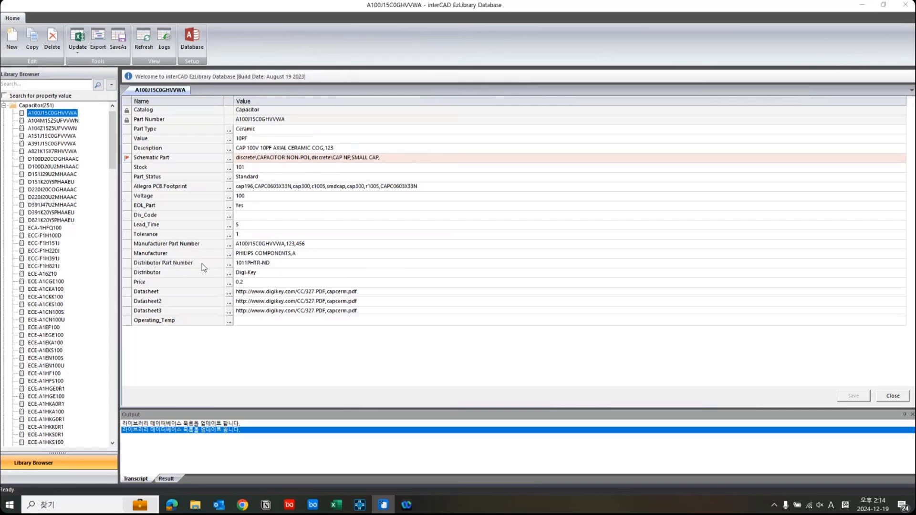
pyautogui.click(285, 265)
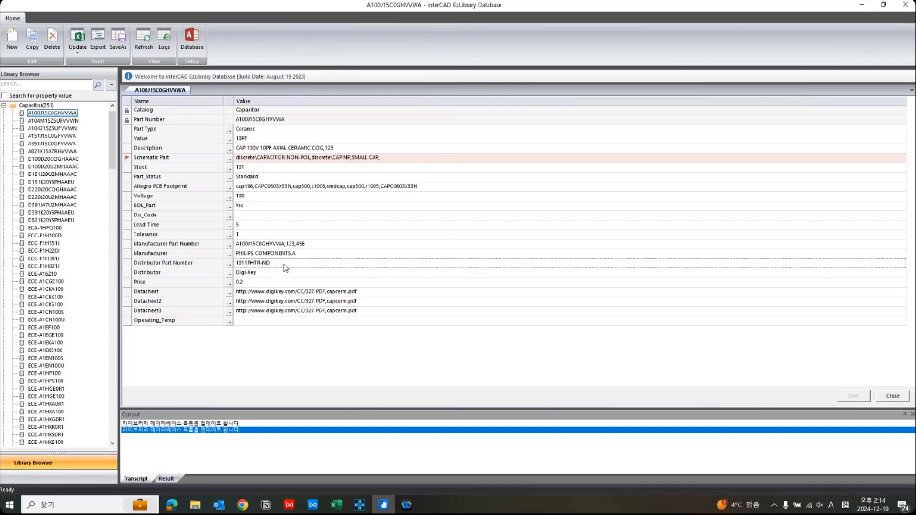
pyautogui.click(286, 267)
pyautogui.click(287, 263)
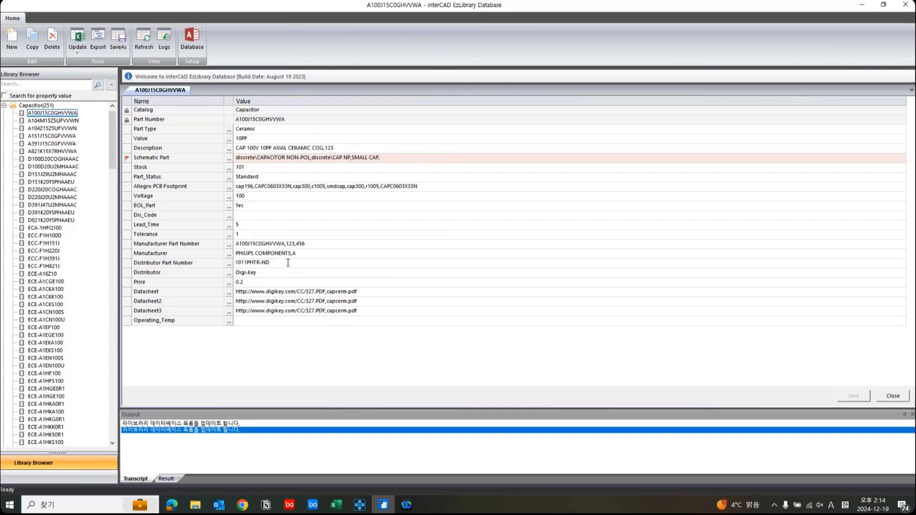
pyautogui.write(',')
pyautogui.write('123456789')
pyautogui.click(450, 292)
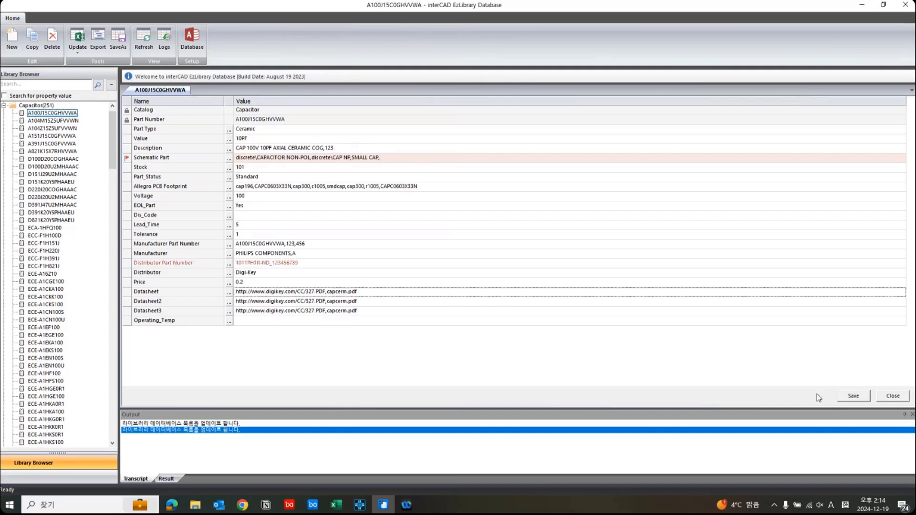
pyautogui.click(863, 400)
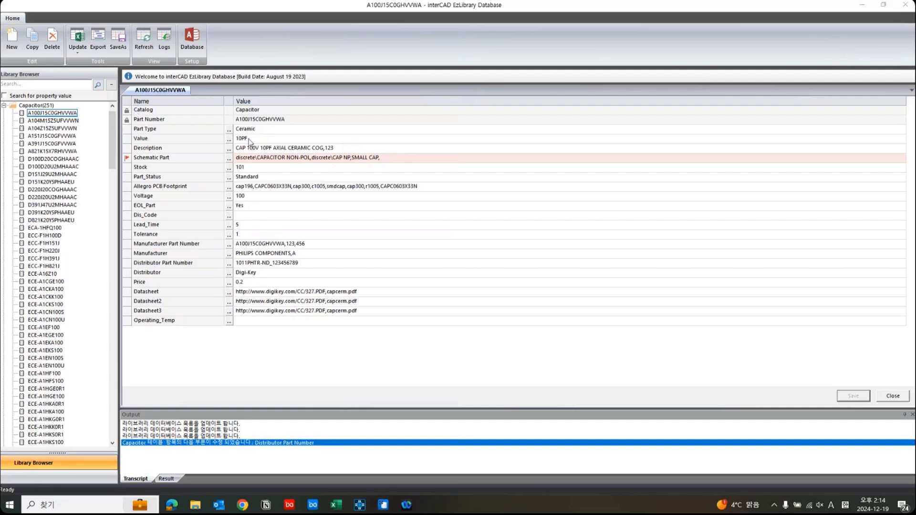
# Check the part's Part Type, Value, Description, Schematic Part, Catalog and Part Number fields for which ones are editable.
pyautogui.click(301, 130)
pyautogui.click(363, 139)
pyautogui.click(370, 149)
pyautogui.click(414, 158)
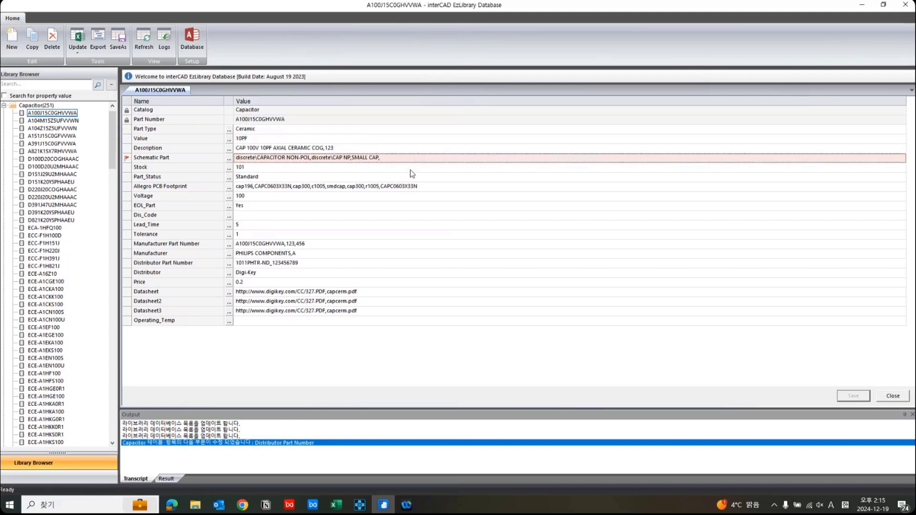
pyautogui.click(314, 112)
pyautogui.click(294, 121)
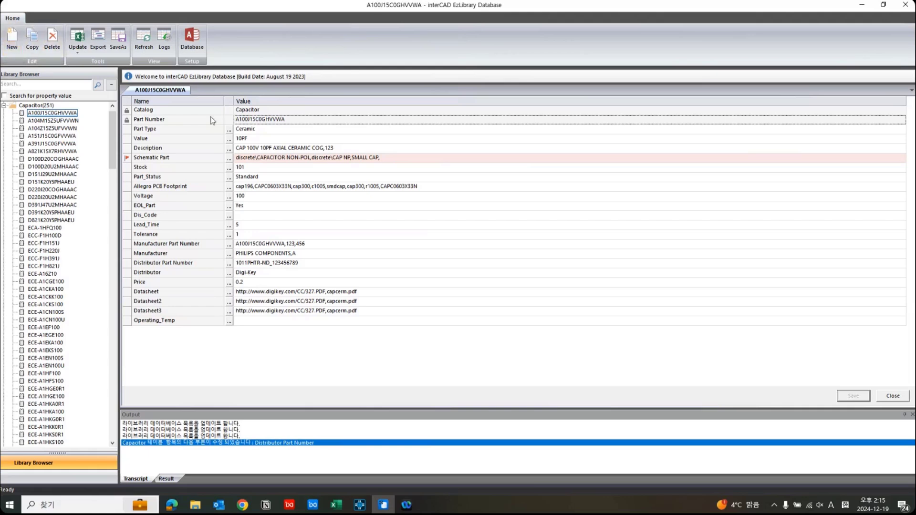
# Create a new library part with Part Number A in the Capacitor catalog.
pyautogui.click(13, 42)
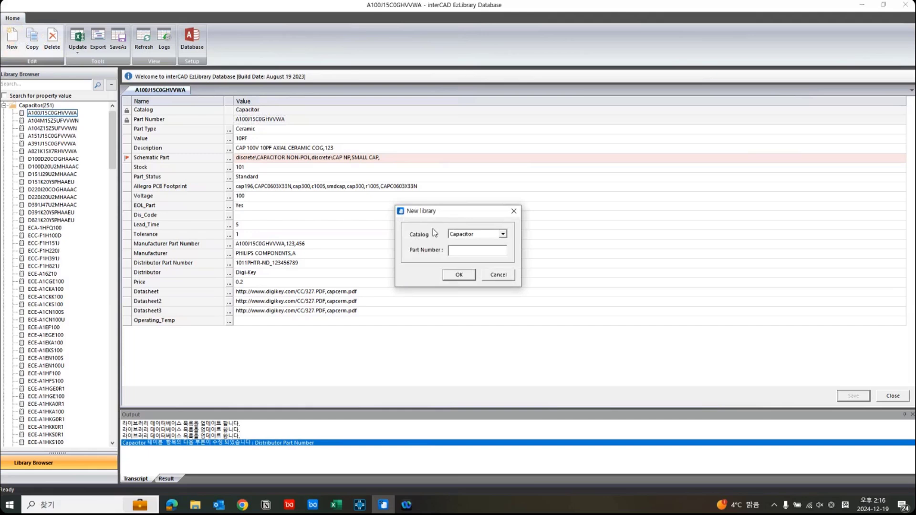
pyautogui.click(504, 234)
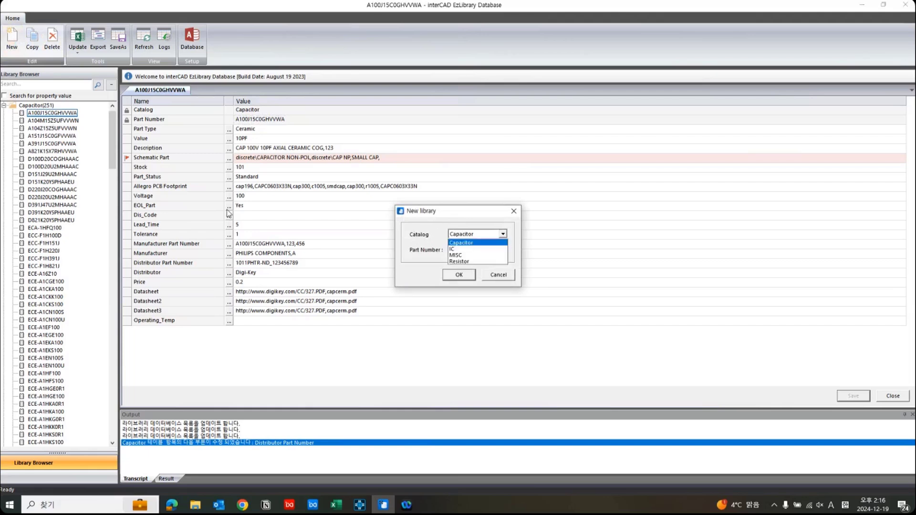
pyautogui.click(490, 244)
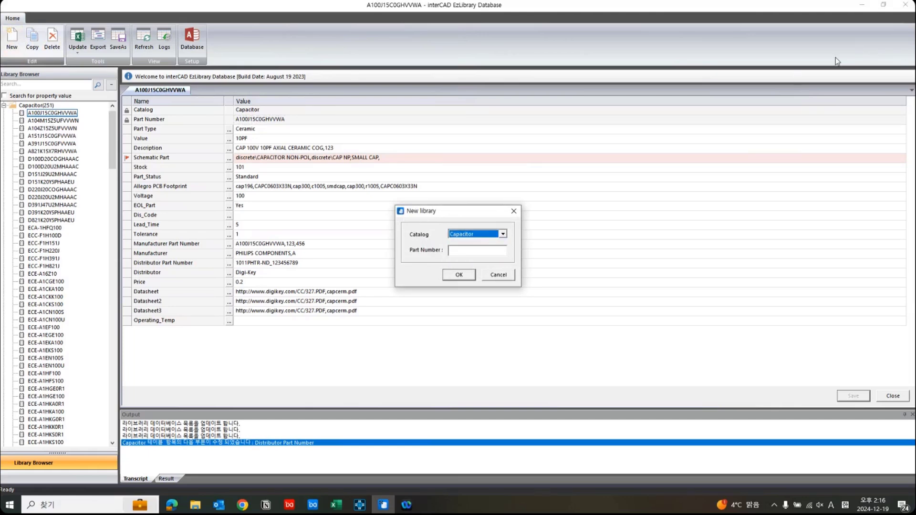
pyautogui.click(461, 251)
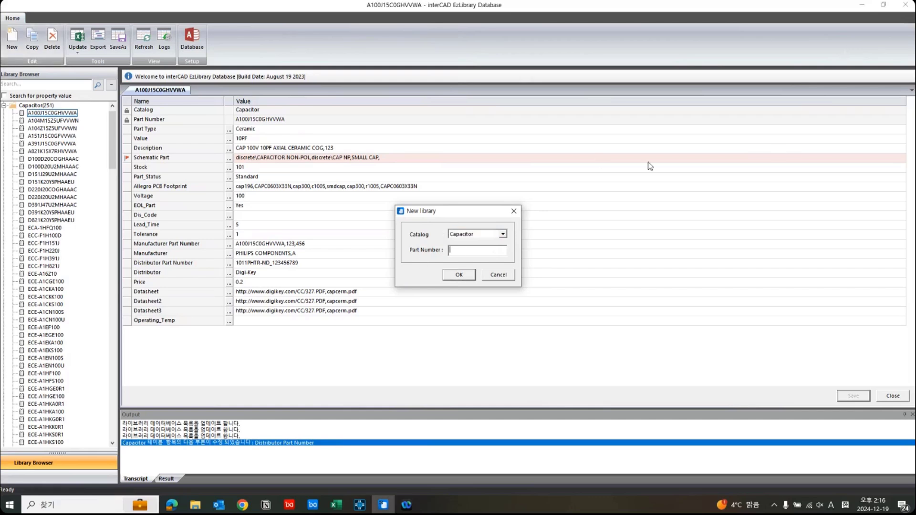
pyautogui.write('A')
pyautogui.click(460, 277)
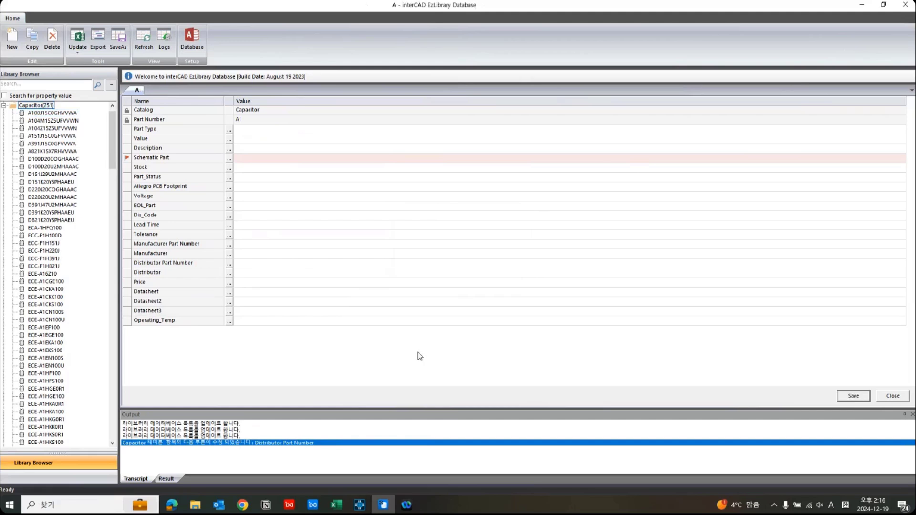
# Set part A's Schematic Part to CAP,CAPACITOR POL,CP,analog\C and save the part.
pyautogui.click(229, 159)
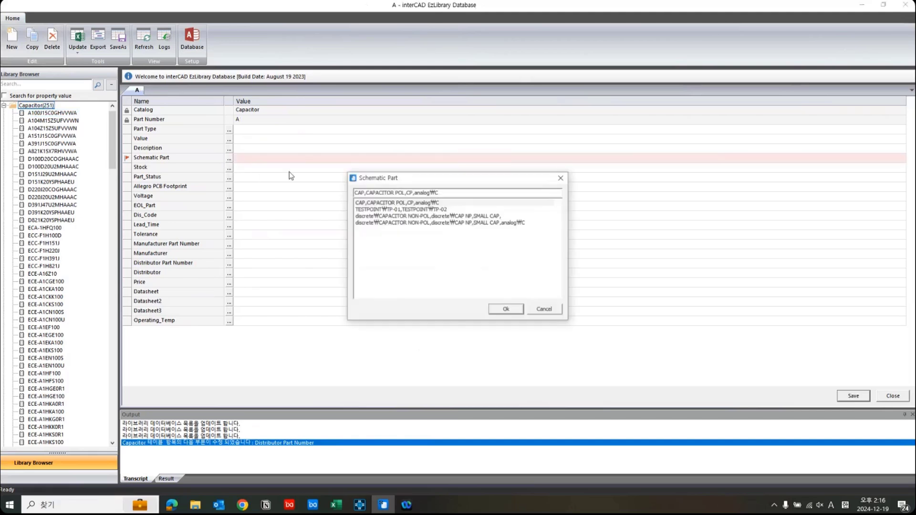
pyautogui.click(396, 203)
pyautogui.doubleClick(395, 203)
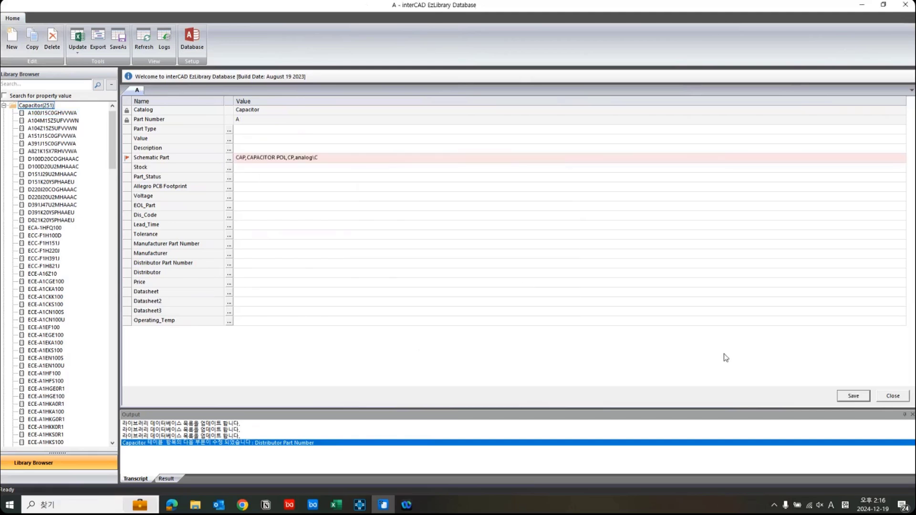
pyautogui.click(846, 396)
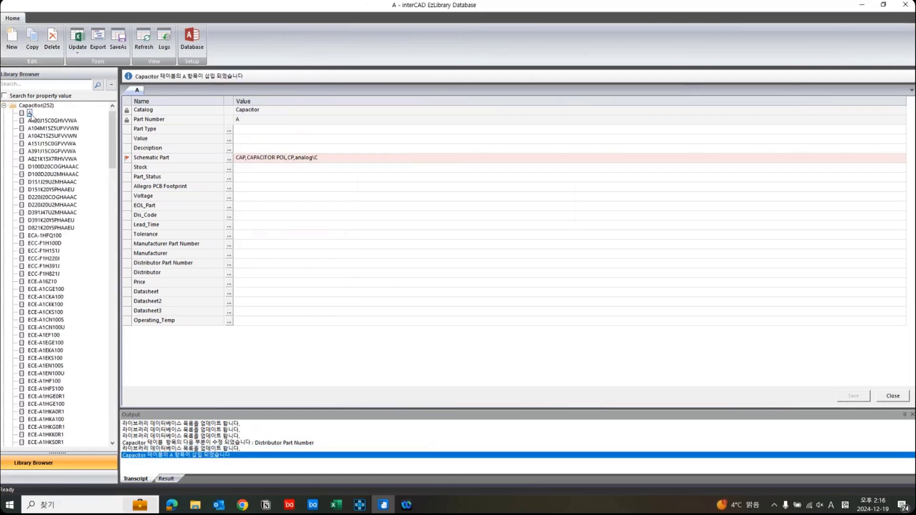
# Delete part A from the Capacitor catalog.
pyautogui.click(29, 119)
pyautogui.click(29, 114)
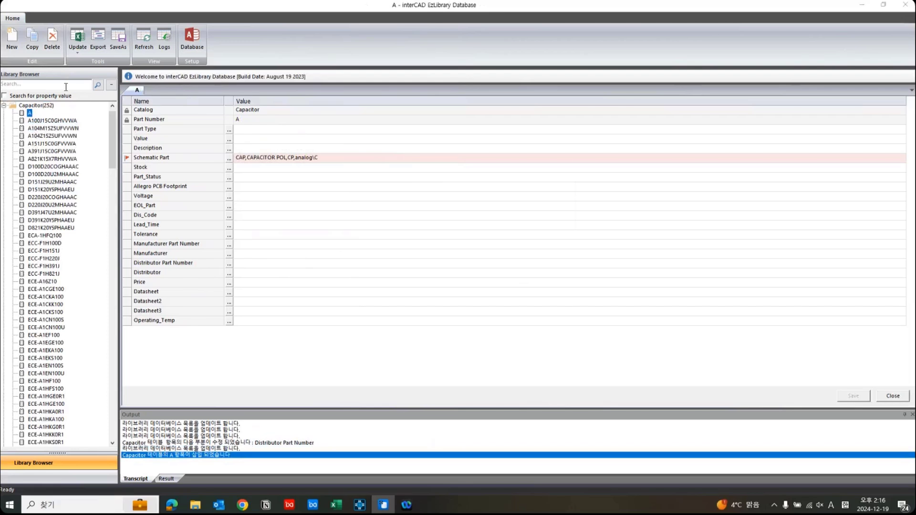
pyautogui.click(53, 43)
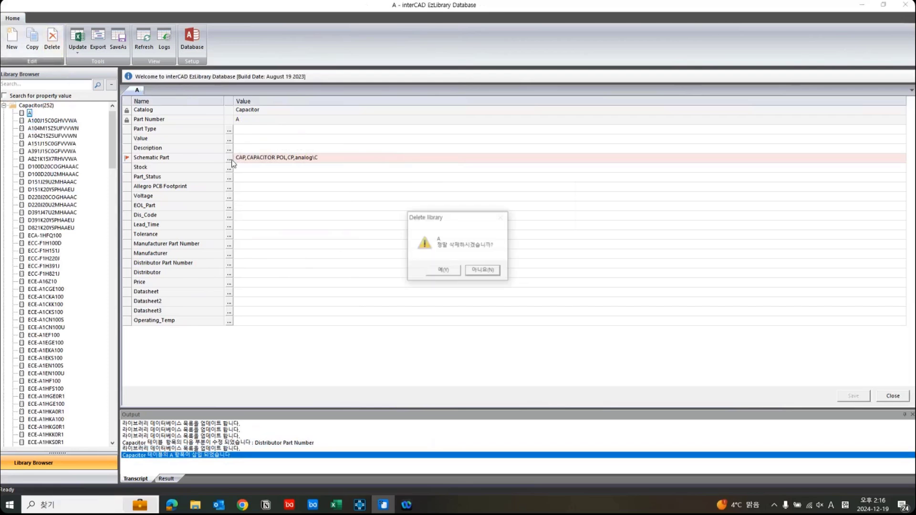
pyautogui.click(443, 270)
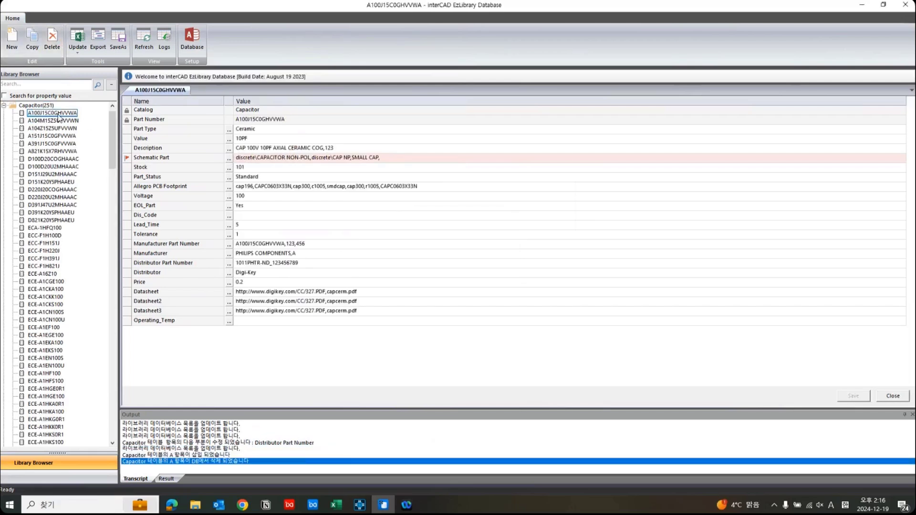
# Copy capacitor A100J15C0GHVVWA to a new part numbered A in the Capacitor catalog and save it.
pyautogui.click(58, 115)
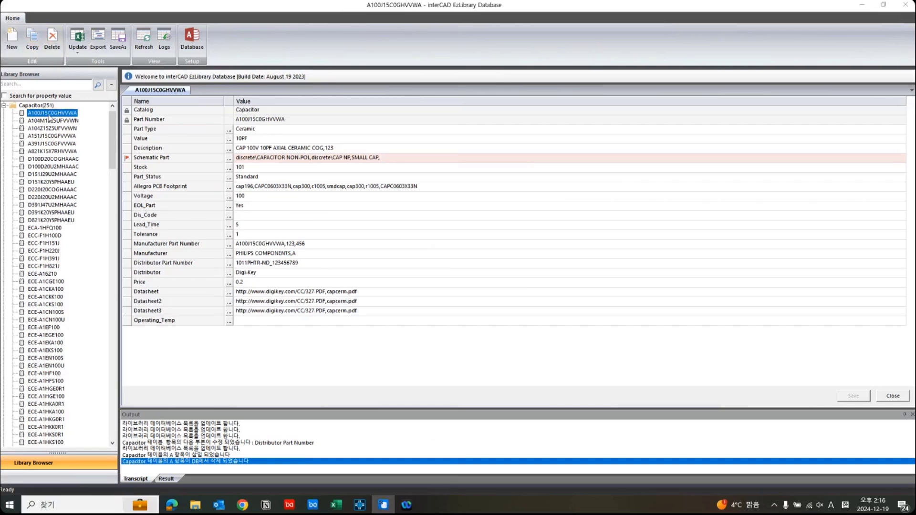
pyautogui.click(32, 38)
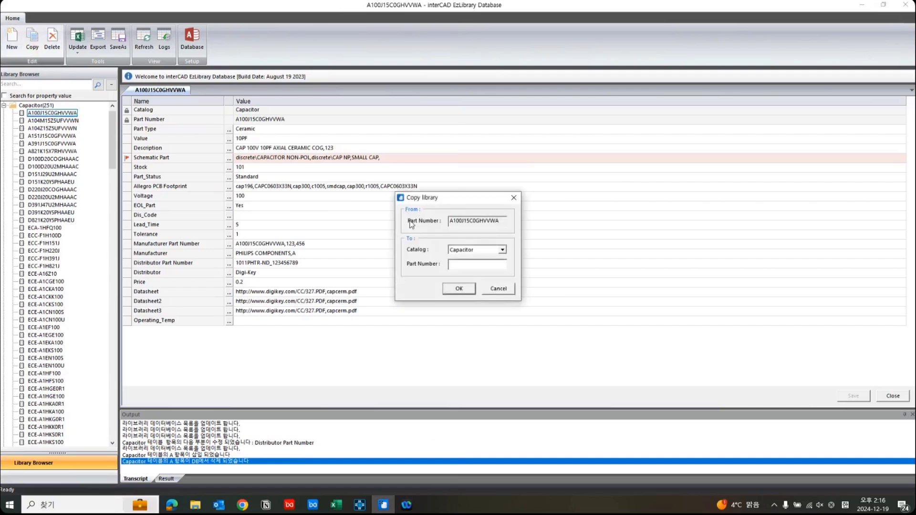
pyautogui.moveTo(500, 221); pyautogui.dragTo(444, 220)
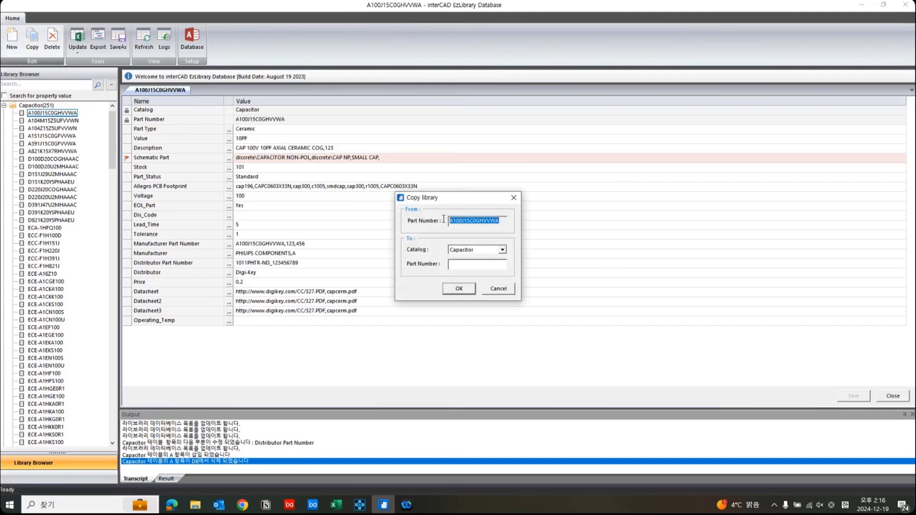
pyautogui.click(491, 220)
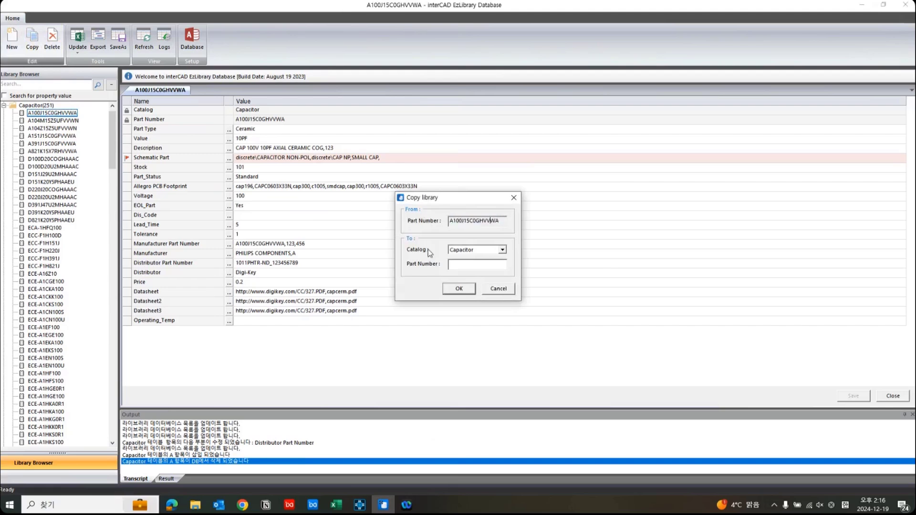
pyautogui.click(489, 265)
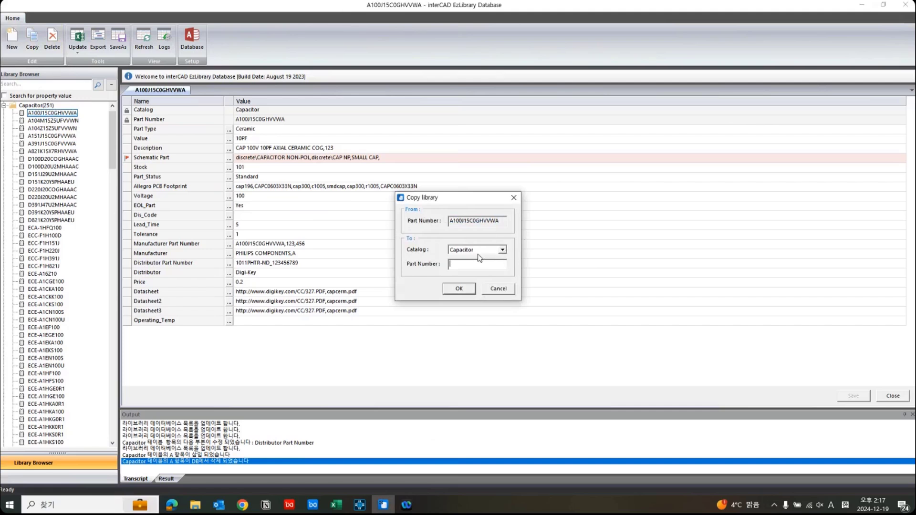
pyautogui.click(470, 290)
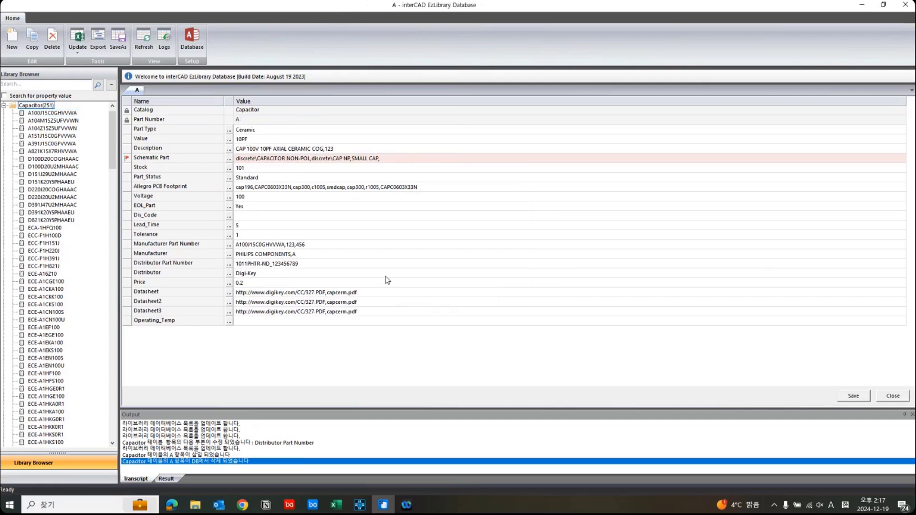
pyautogui.click(859, 396)
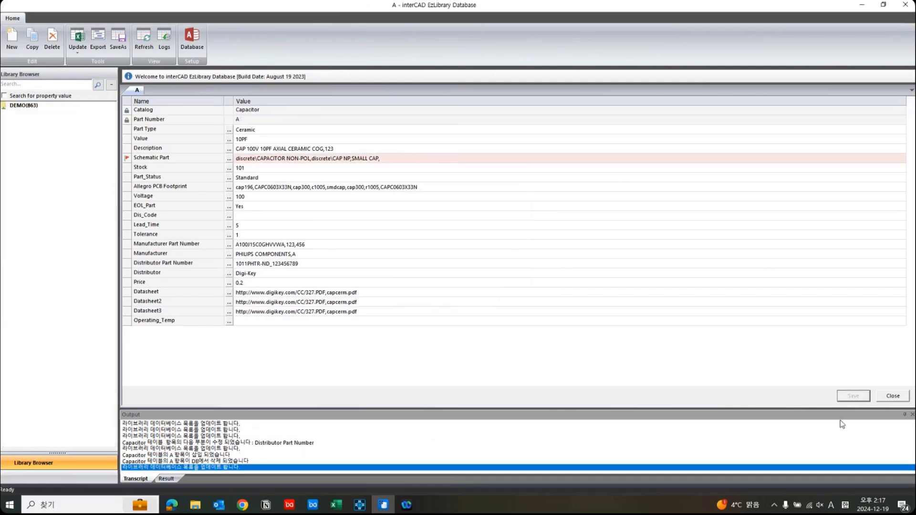
# Compare copied part A with A100J15C0GHVVWA in the Capacitor catalog, and collapse the catalog.
pyautogui.click(29, 114)
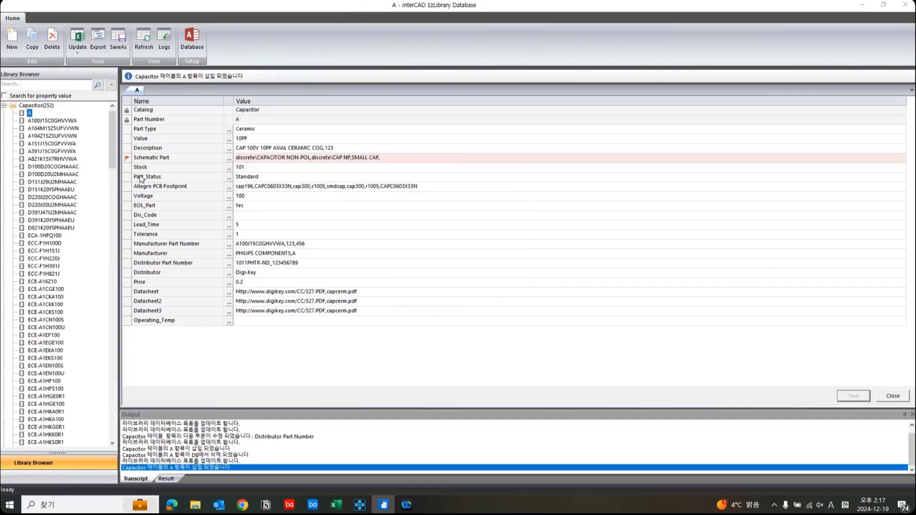
pyautogui.click(38, 120)
pyautogui.click(30, 114)
pyautogui.click(37, 121)
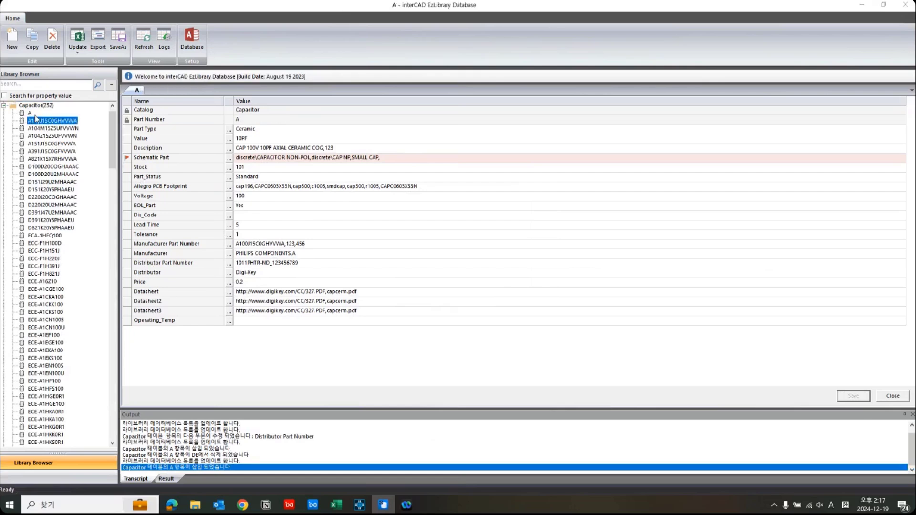
pyautogui.click(35, 115)
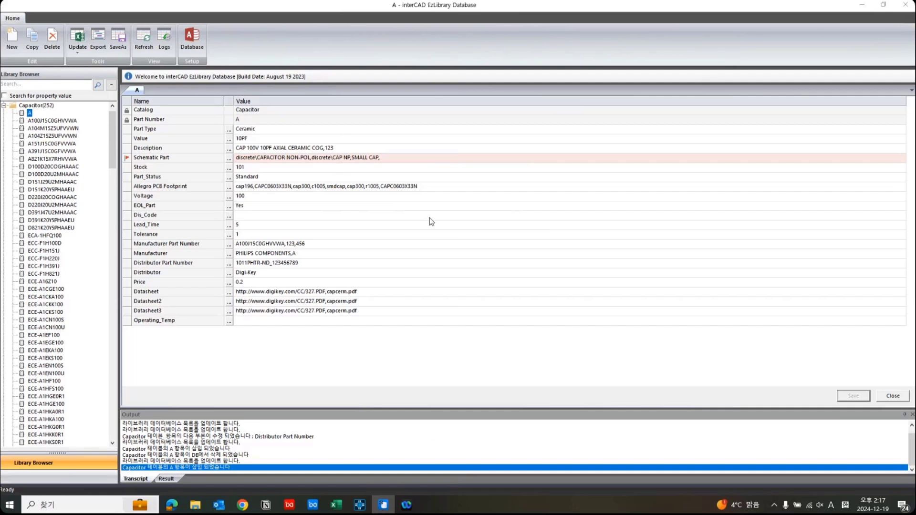
pyautogui.click(4, 106)
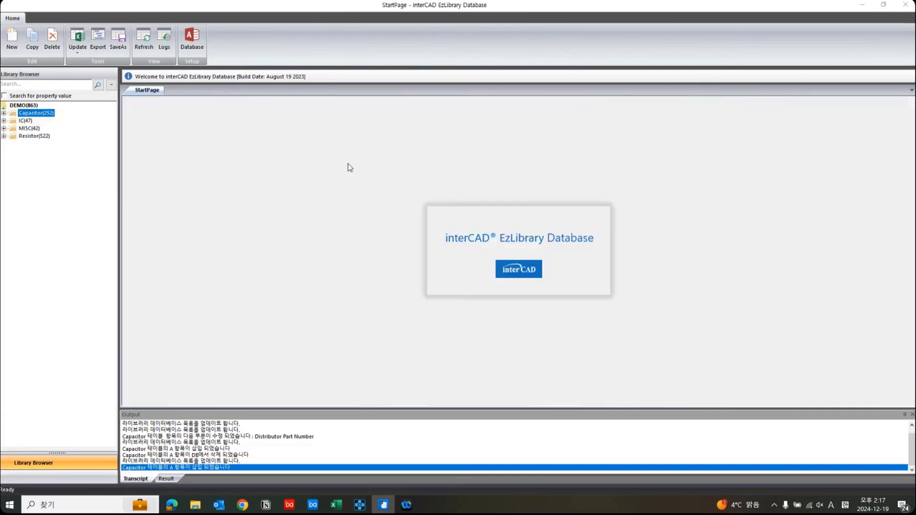
# Open the database change log and go to its most recent entries.
pyautogui.click(164, 40)
pyautogui.scroll(-1, 462, 173)
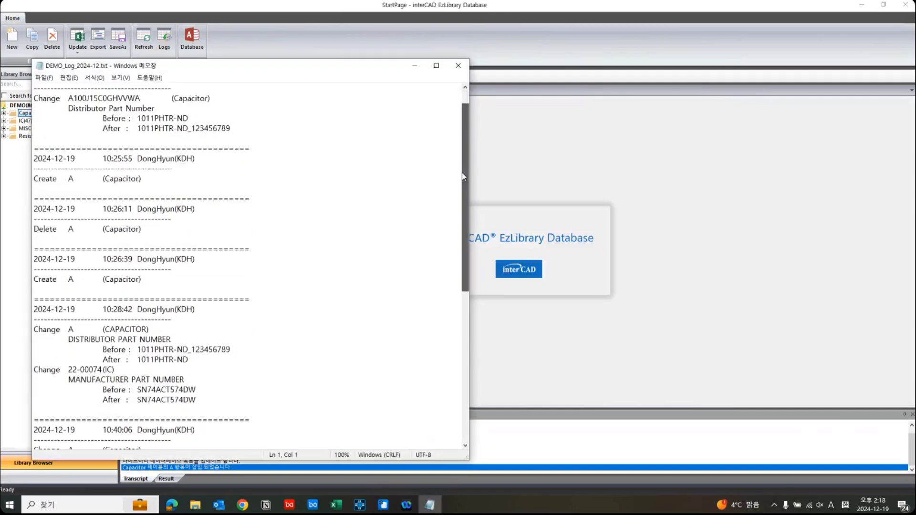
pyautogui.moveTo(462, 173); pyautogui.dragTo(459, 321)
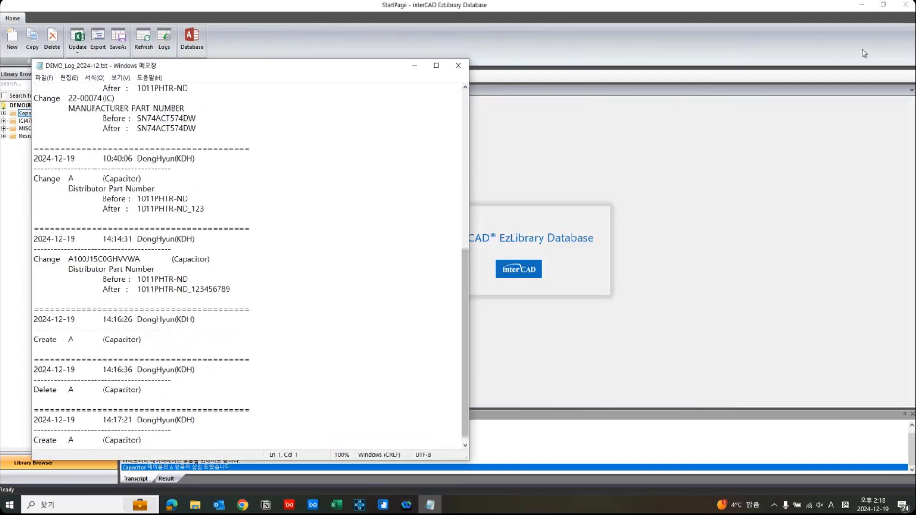
pyautogui.scroll(-1, 189, 407)
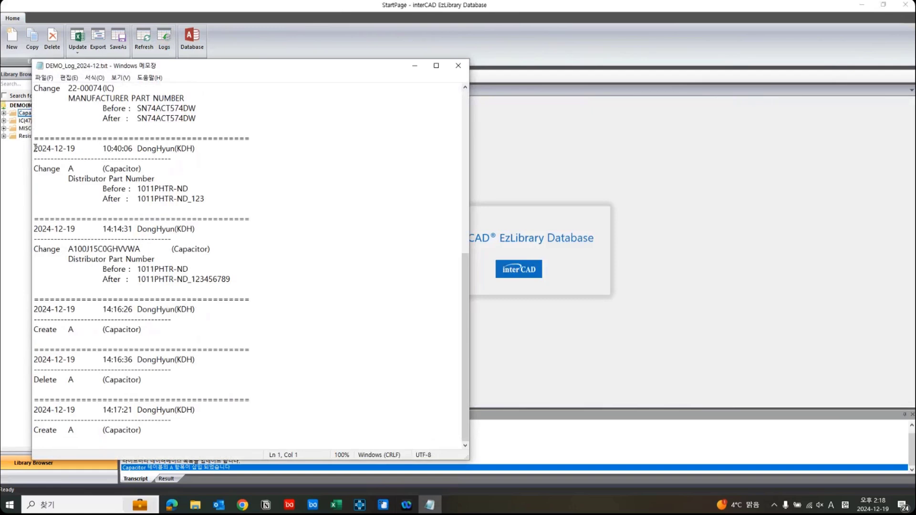
# Examine the log entry for part A's Distributor Part Number change, including its date, time and before and after values.
pyautogui.moveTo(35, 148); pyautogui.dragTo(223, 201)
pyautogui.click(223, 201)
pyautogui.moveTo(80, 178); pyautogui.dragTo(217, 203)
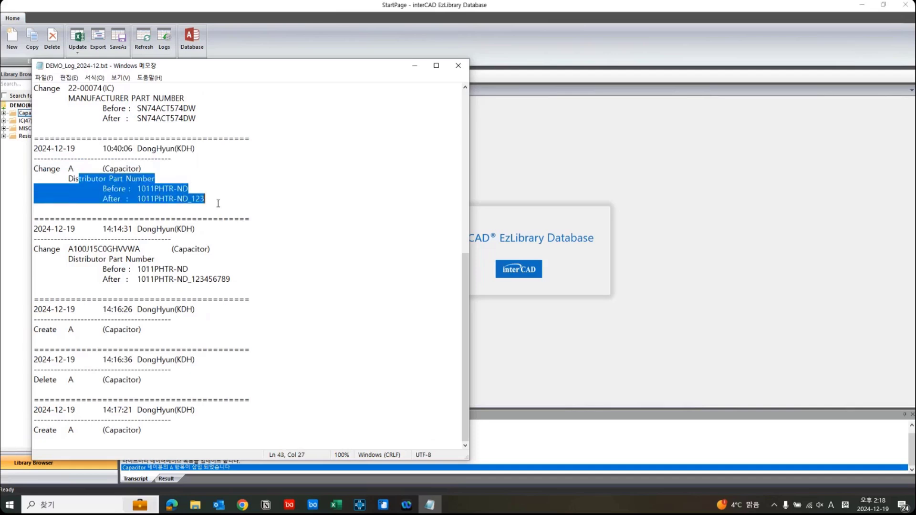
pyautogui.click(219, 204)
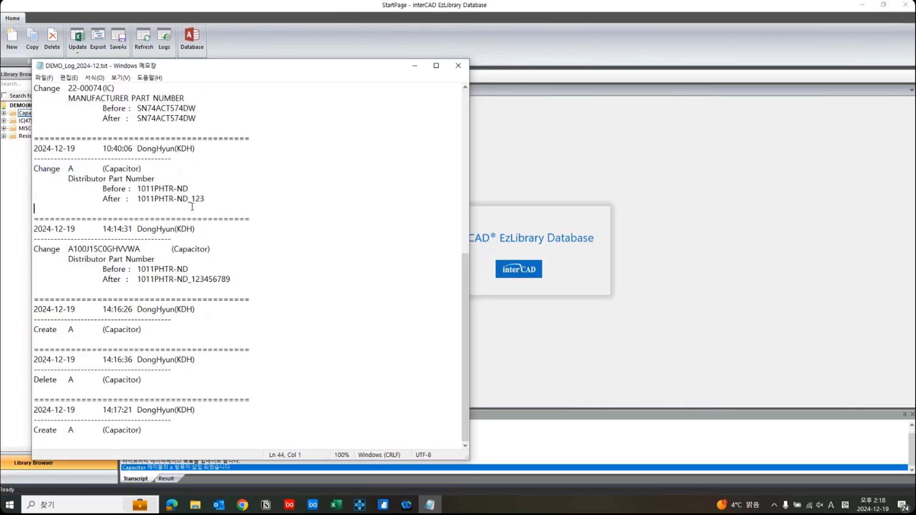
pyautogui.moveTo(205, 199); pyautogui.dragTo(60, 173)
pyautogui.click(155, 189)
pyautogui.doubleClick(194, 197)
pyautogui.click(215, 208)
# Review the A100J15C0GHVVWA change entry and the create and delete entries for part A, and close the log.
pyautogui.moveTo(138, 269); pyautogui.dragTo(227, 279)
pyautogui.moveTo(151, 332); pyautogui.dragTo(34, 310)
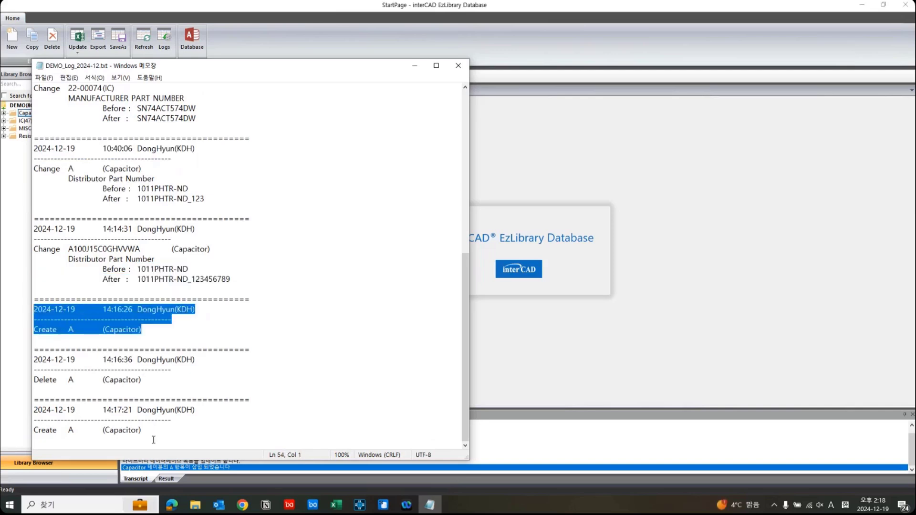
pyautogui.moveTo(141, 431); pyautogui.dragTo(34, 410)
pyautogui.click(148, 417)
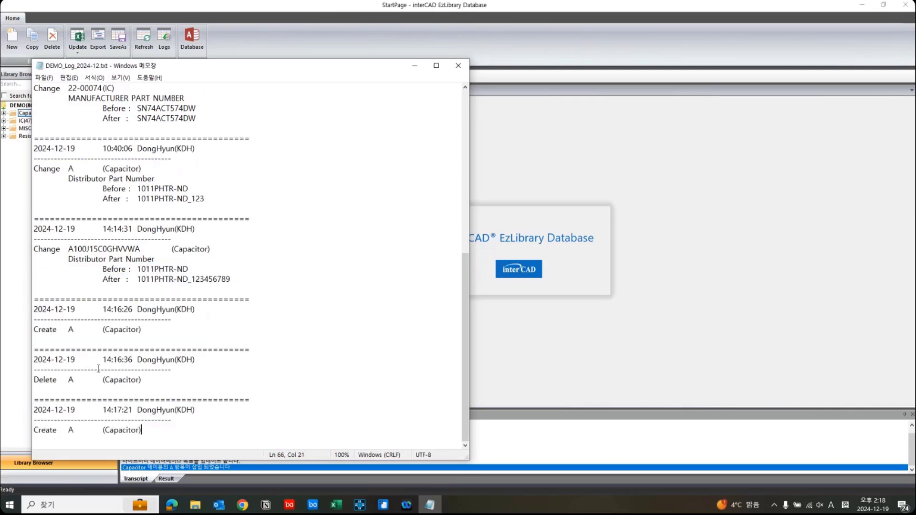
pyautogui.moveTo(148, 431); pyautogui.dragTo(23, 223)
pyautogui.click(332, 261)
pyautogui.click(459, 66)
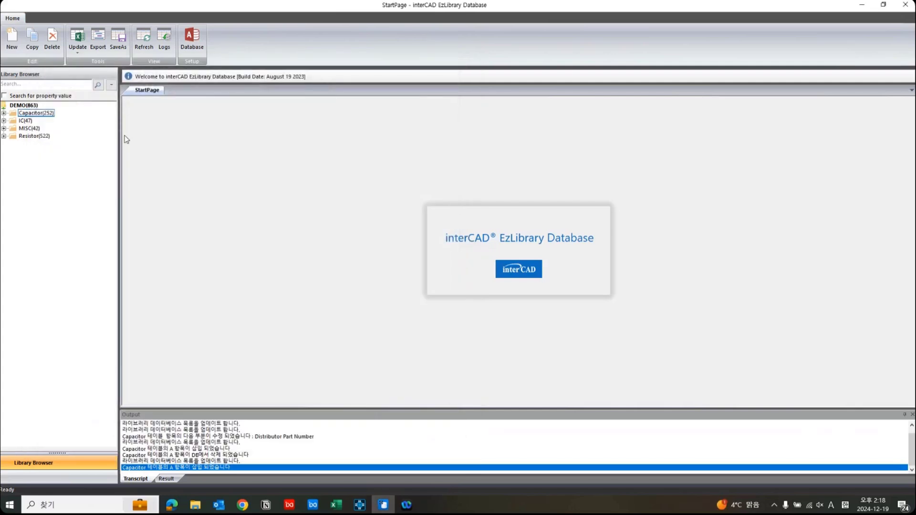
pyautogui.click(4, 113)
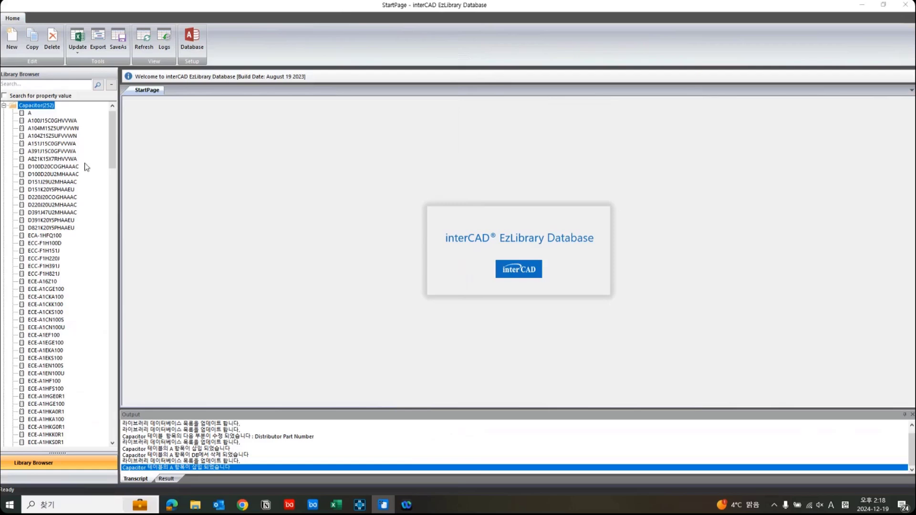
pyautogui.click(4, 105)
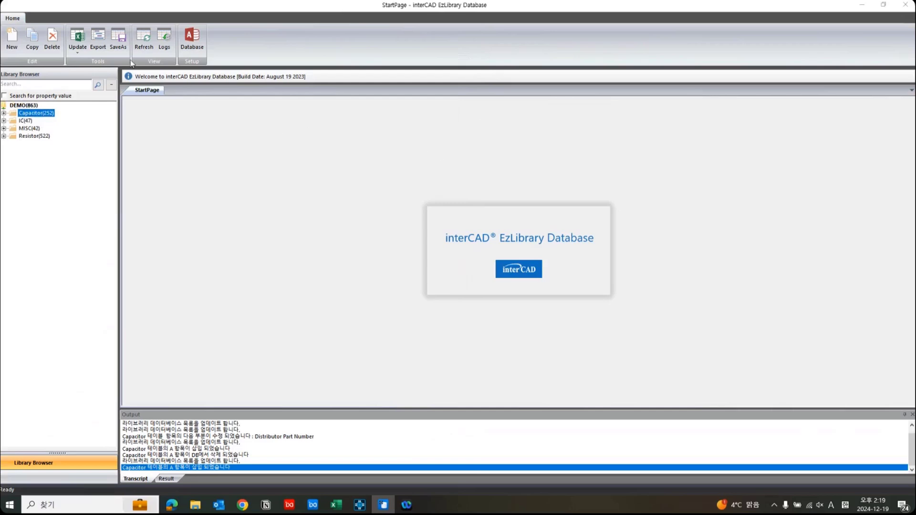
# Export the library database to Excel as TEST.xlsx in the DEMO folder and check for the file there.
pyautogui.click(100, 51)
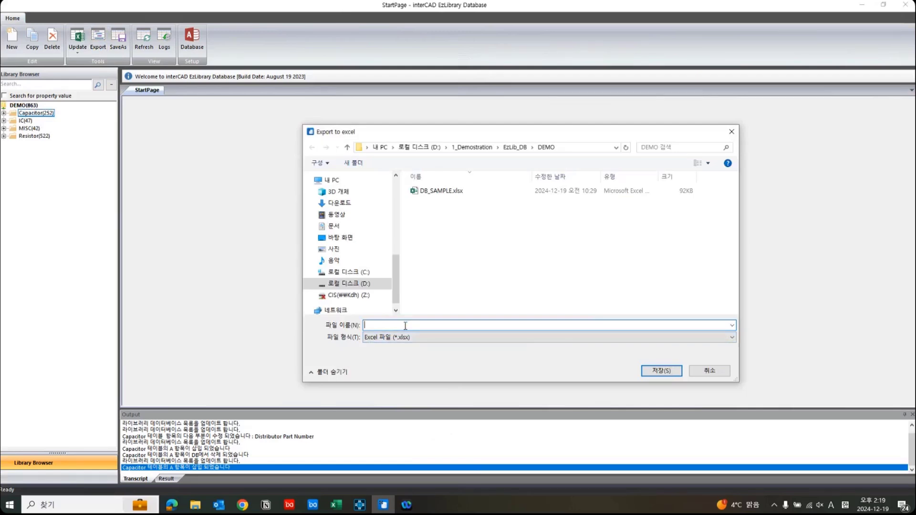
pyautogui.write('TEST')
pyautogui.click(662, 371)
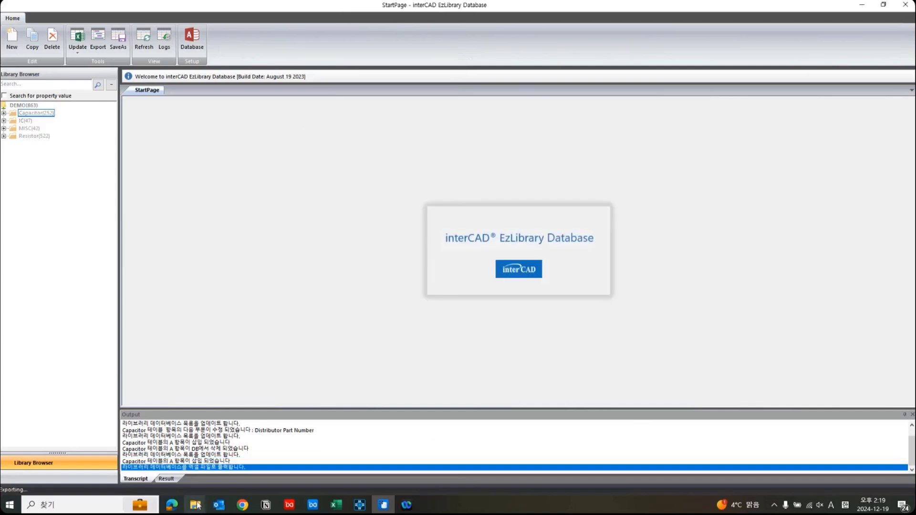
pyautogui.moveTo(197, 506)
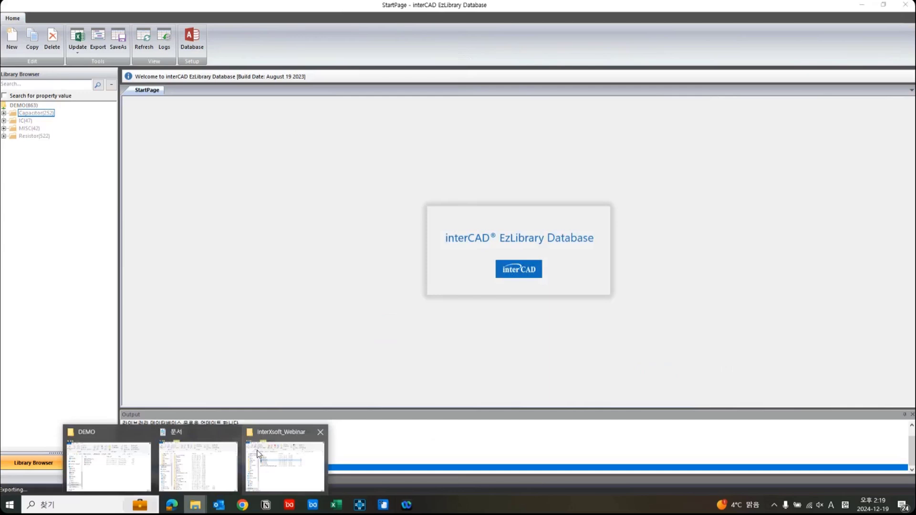
pyautogui.click(259, 453)
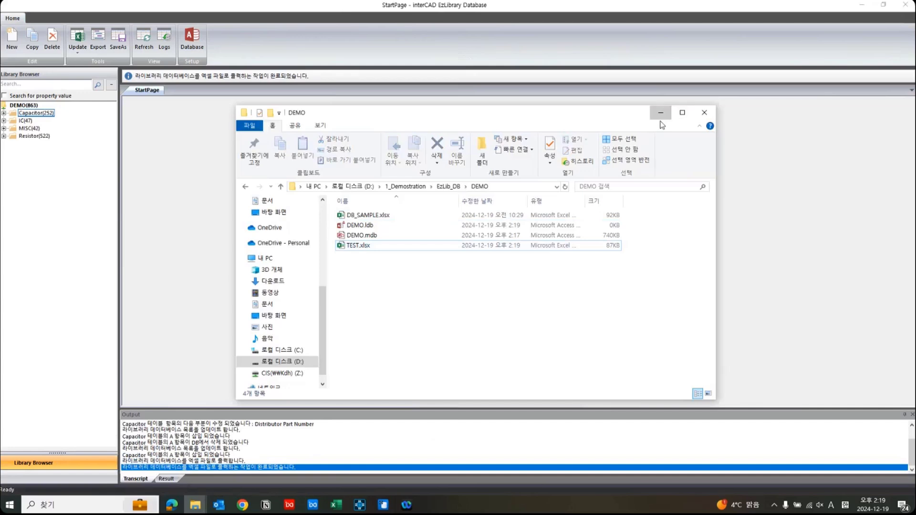
pyautogui.click(661, 114)
# Switch to Excel and display the Capacitor sheet of the exported TEST.xlsx workbook.
pyautogui.moveTo(342, 510)
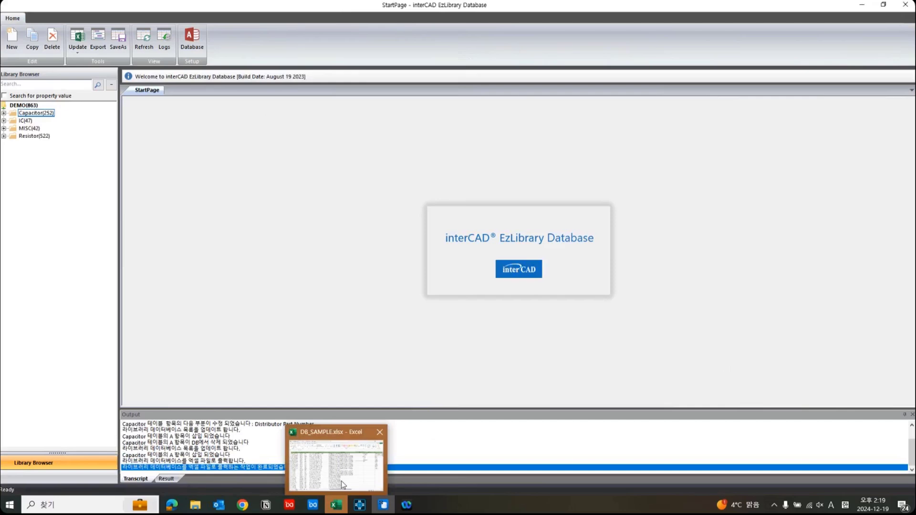
pyautogui.click(342, 485)
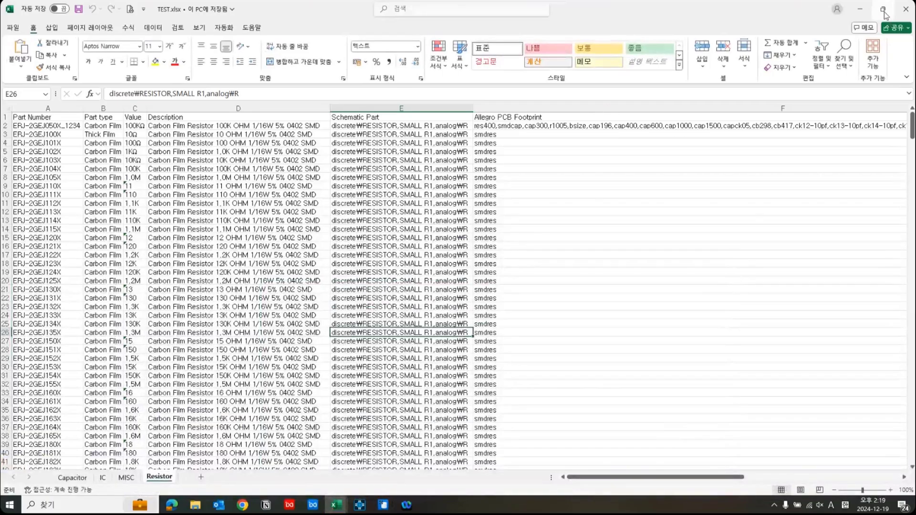
pyautogui.click(886, 15)
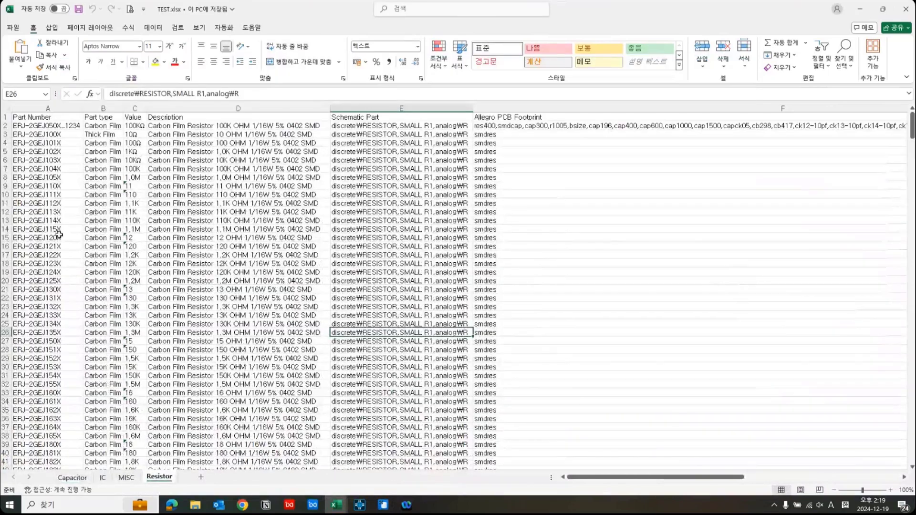
pyautogui.click(73, 479)
pyautogui.click(155, 330)
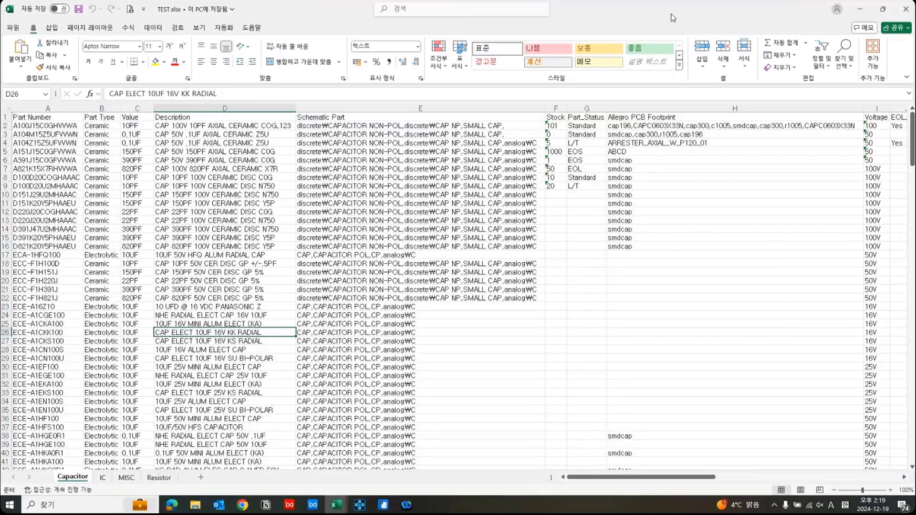
# Open Capacitor part A in EzLibrary to compare its properties with the exported workbook, and return to Excel in full view.
pyautogui.doubleClick(674, 16)
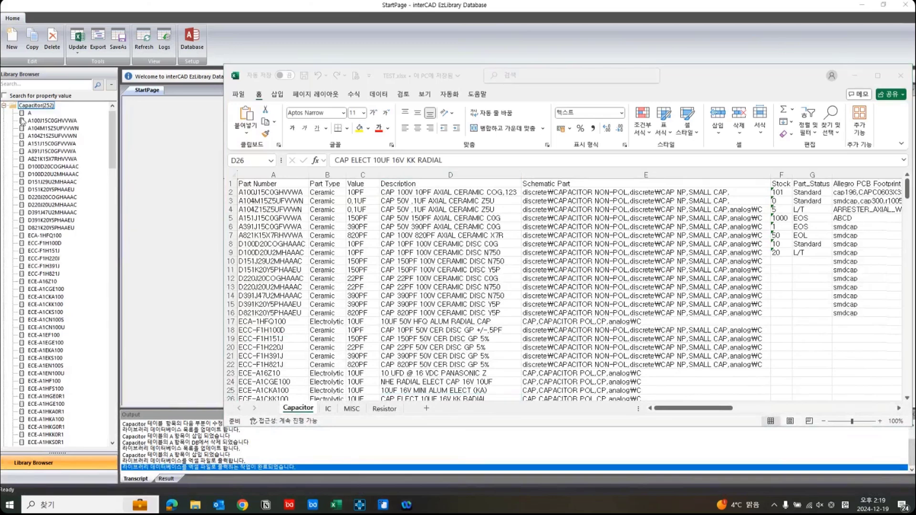
pyautogui.click(29, 113)
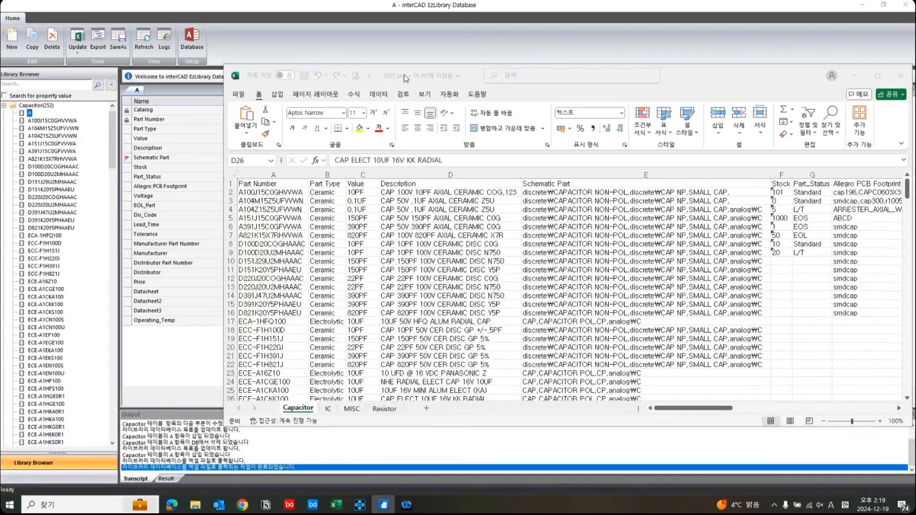
pyautogui.moveTo(406, 77); pyautogui.dragTo(702, 111)
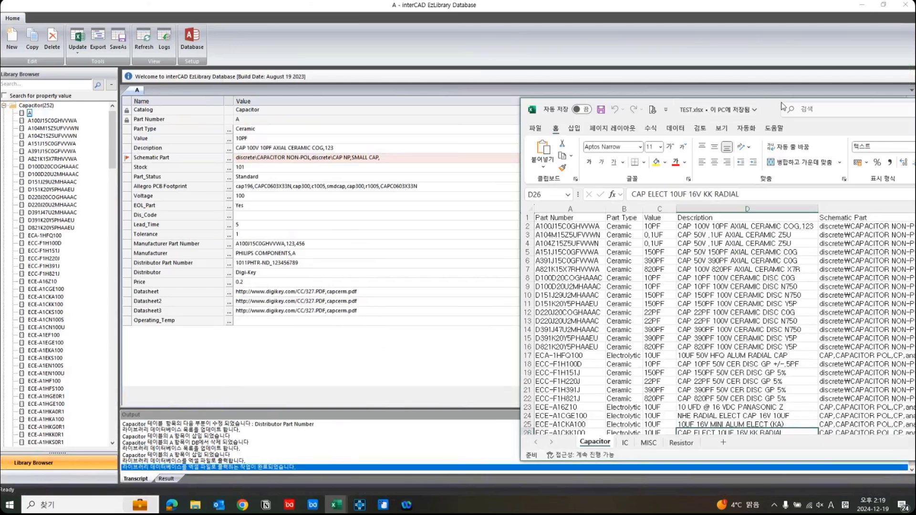
pyautogui.moveTo(784, 106); pyautogui.dragTo(458, 71)
pyautogui.doubleClick(457, 71)
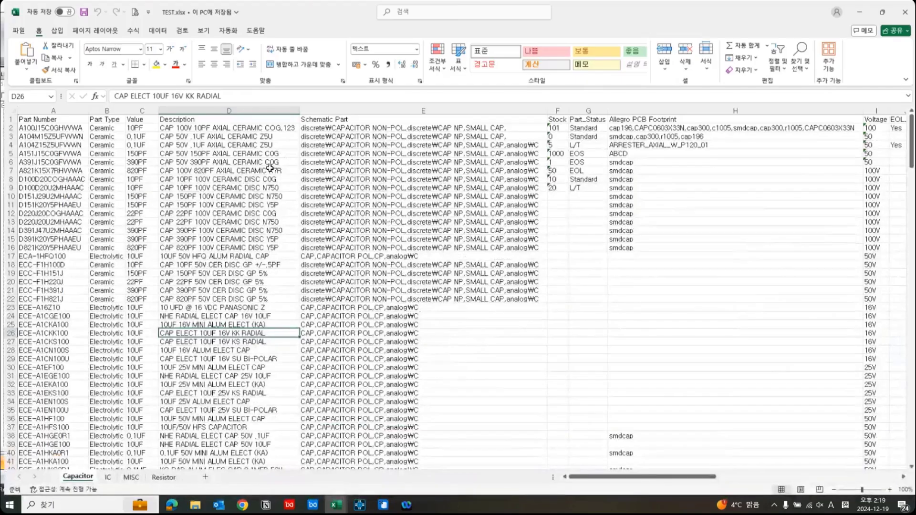
# Set part A's Distributor Part Number to 1011PHTR-ND in row 262 of the Capacitor sheet, and save and close TEST.xlsx.
pyautogui.scroll(-17, 185, 348)
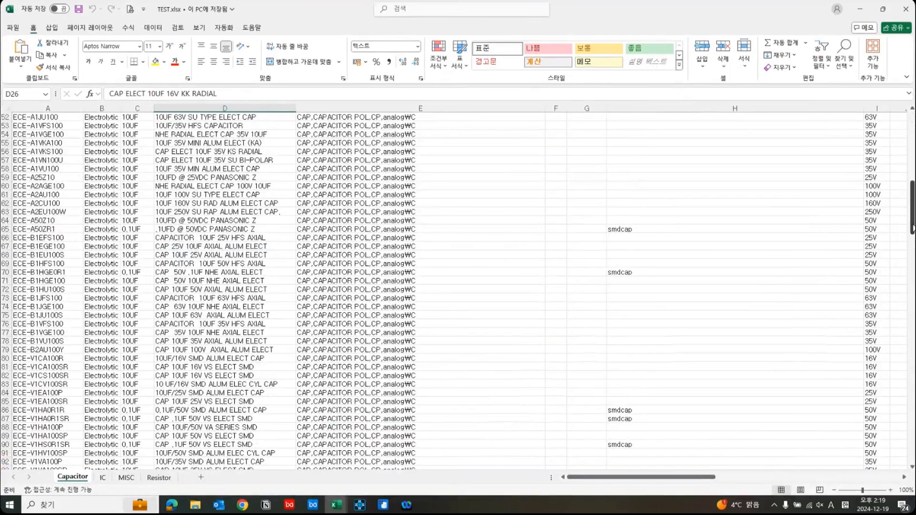
pyautogui.moveTo(910, 228); pyautogui.dragTo(911, 458)
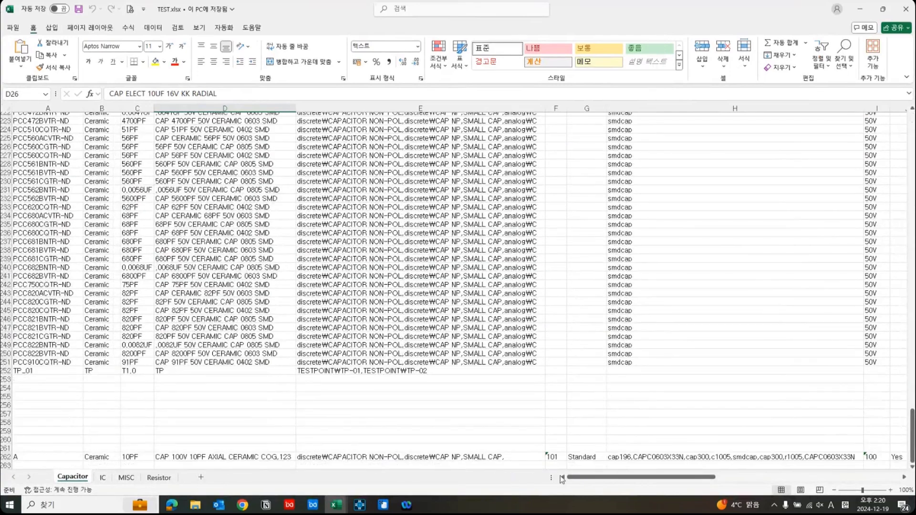
pyautogui.click(5, 457)
pyautogui.moveTo(686, 478); pyautogui.dragTo(759, 477)
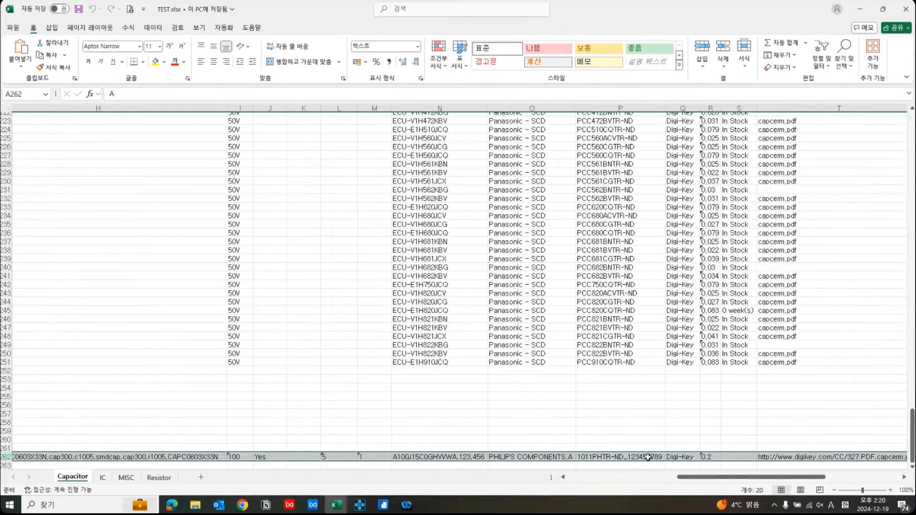
pyautogui.doubleClick(625, 458)
pyautogui.moveTo(623, 458); pyautogui.dragTo(677, 458)
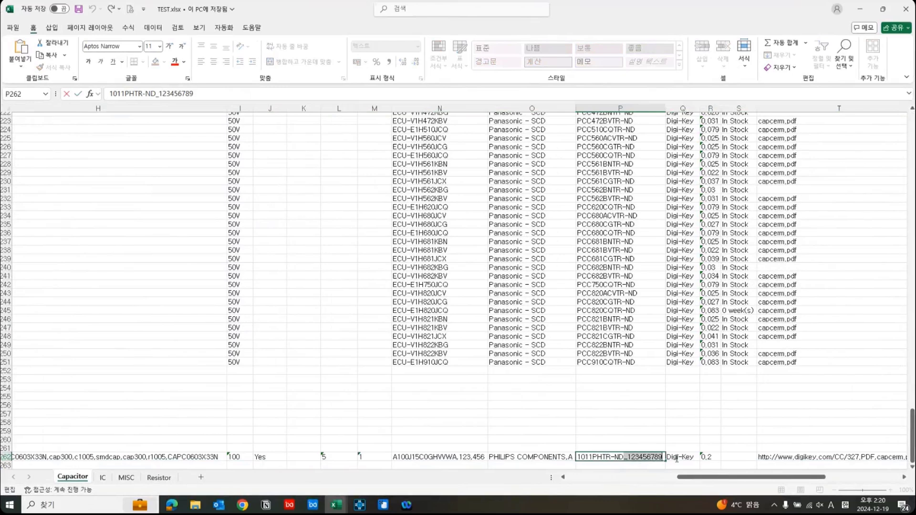
pyautogui.press('BackSpace')
pyautogui.click(623, 396)
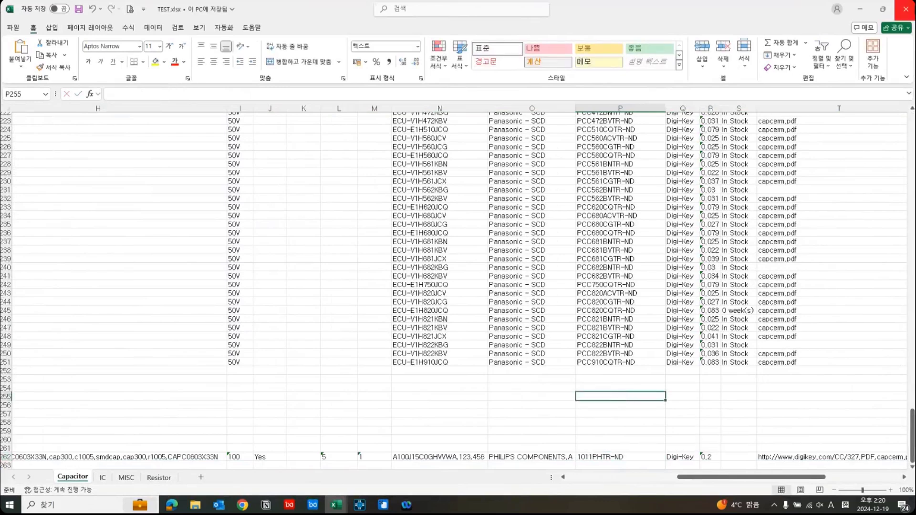
pyautogui.click(906, 9)
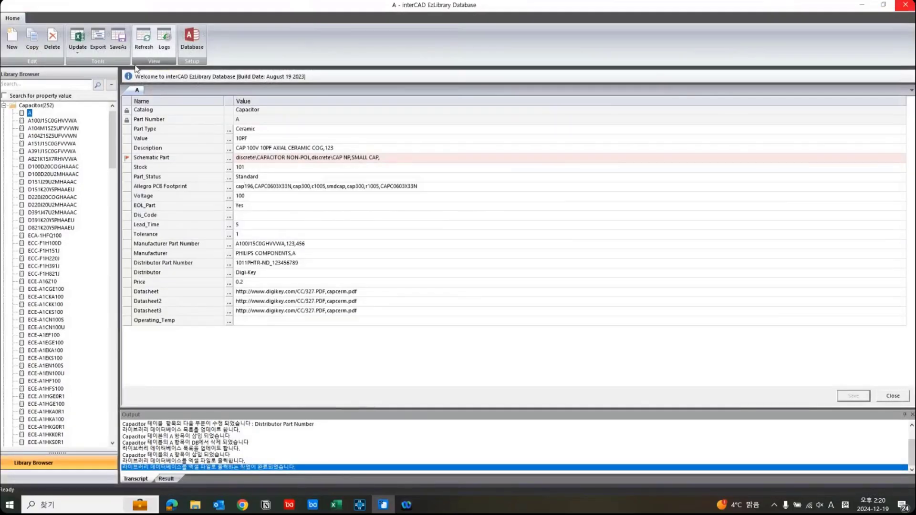
# Update the EzLibrary database from TEST.xlsx in the DEMO folder and acknowledge the completion.
pyautogui.click(78, 47)
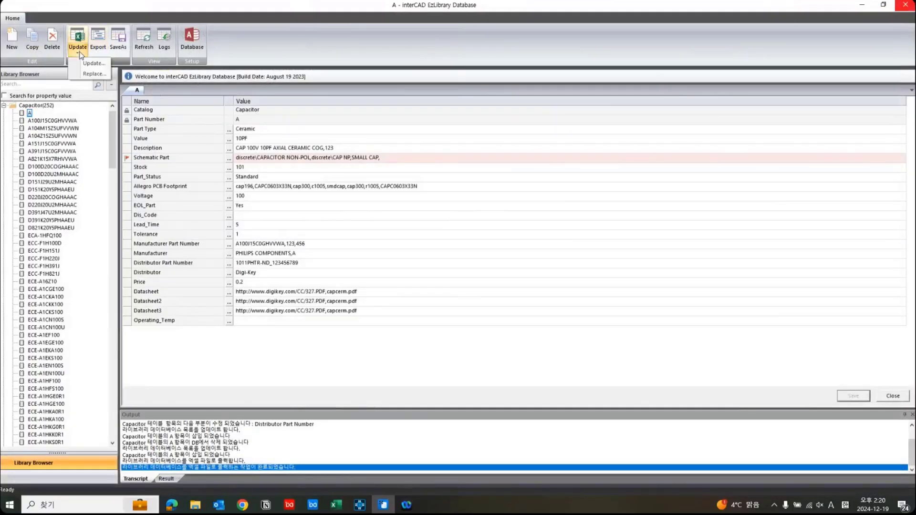
pyautogui.click(93, 63)
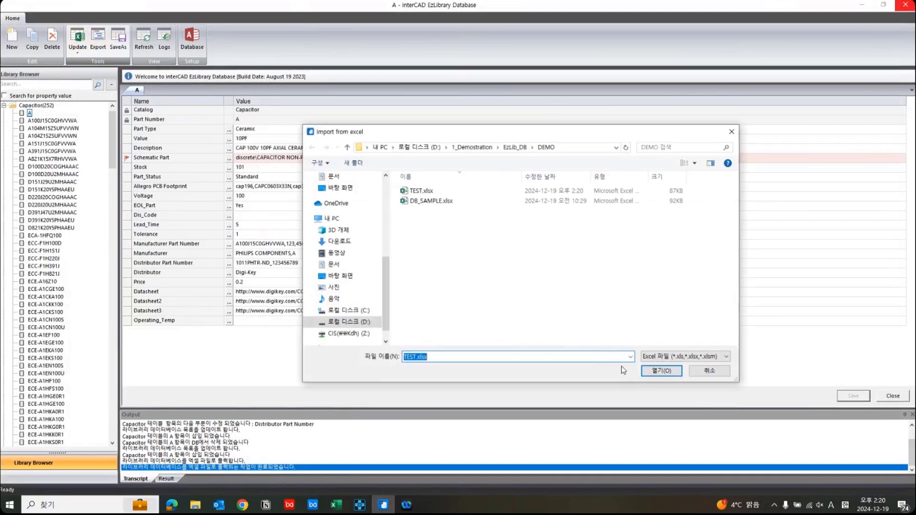
pyautogui.click(442, 192)
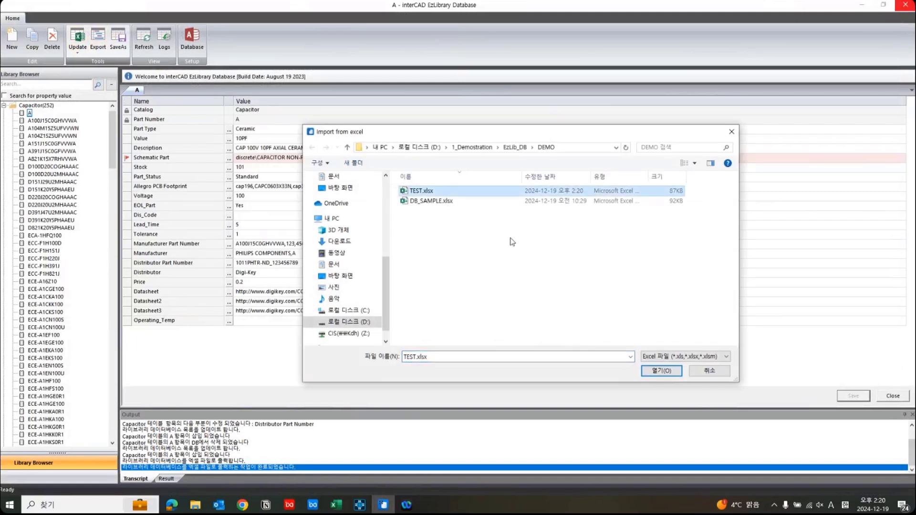
pyautogui.click(660, 371)
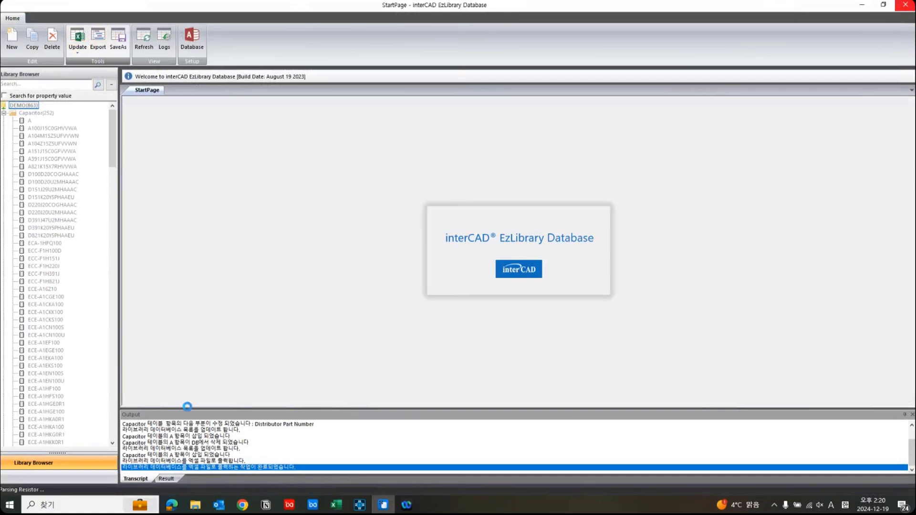
pyautogui.click(444, 269)
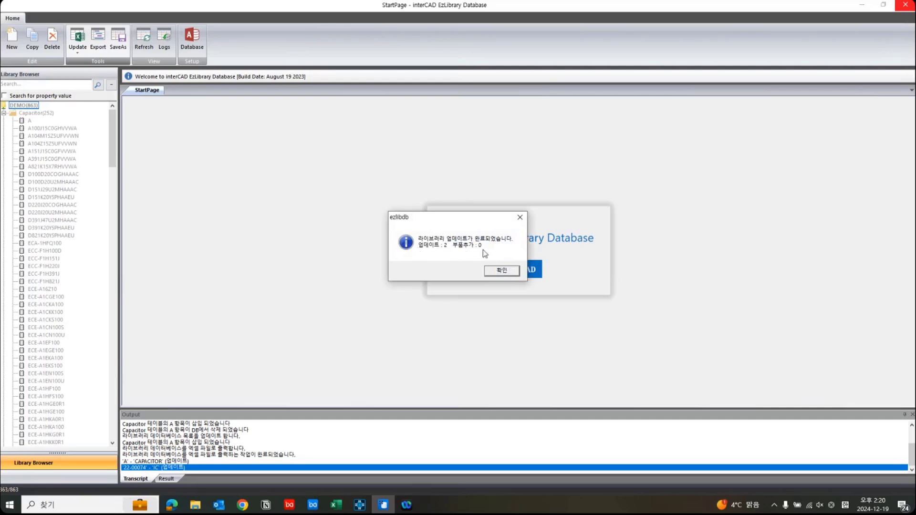
pyautogui.click(499, 271)
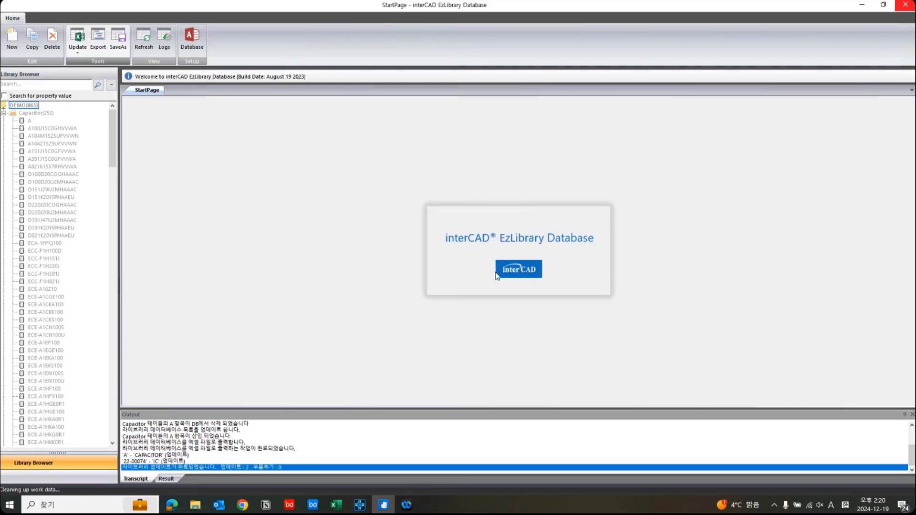
# Open Capacitor part A to check its Distributor Part Number, and check the output line for IC part 22-00074.
pyautogui.click(4, 113)
pyautogui.doubleClick(29, 113)
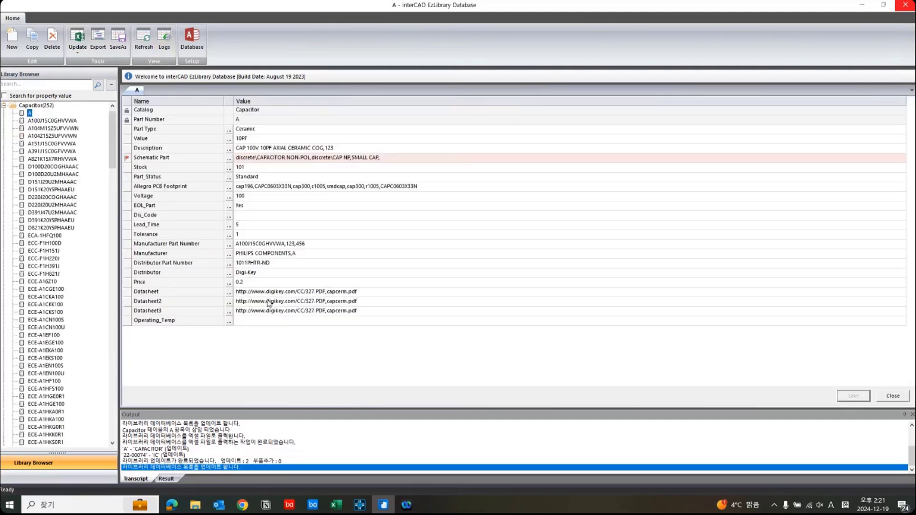
pyautogui.click(281, 263)
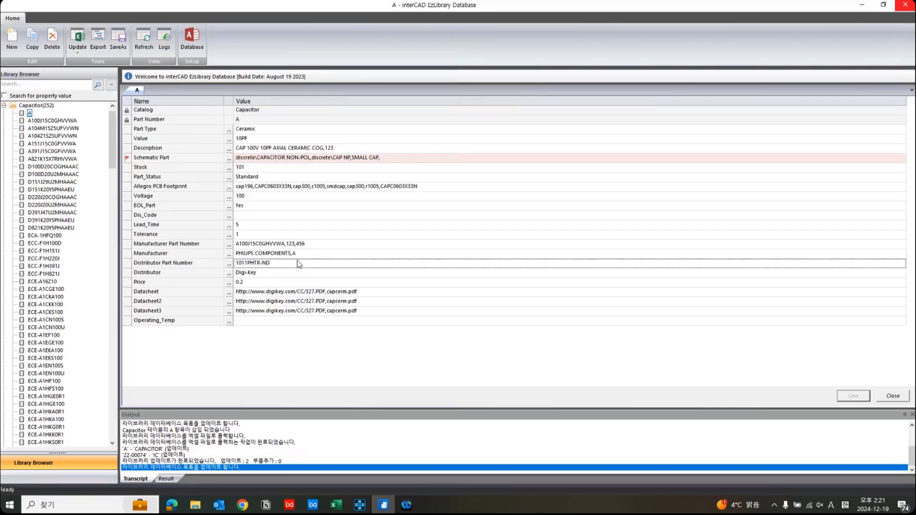
pyautogui.click(175, 456)
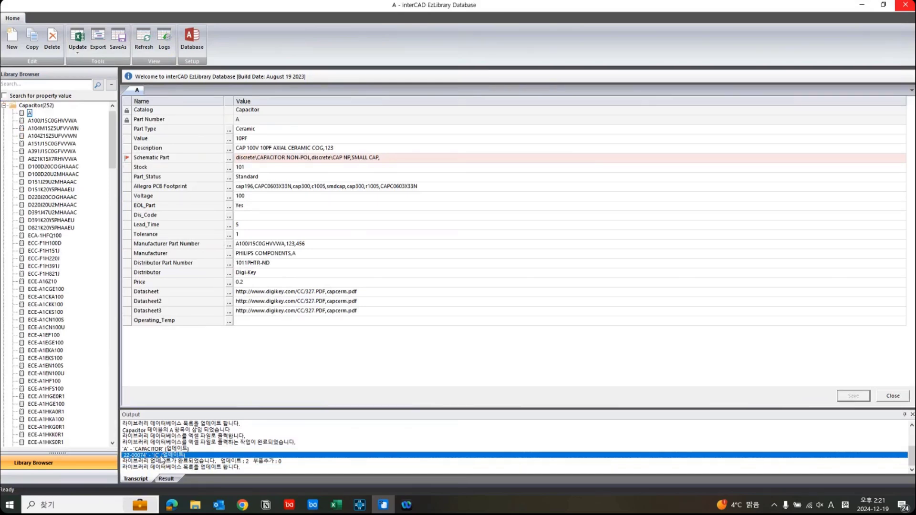
pyautogui.click(299, 363)
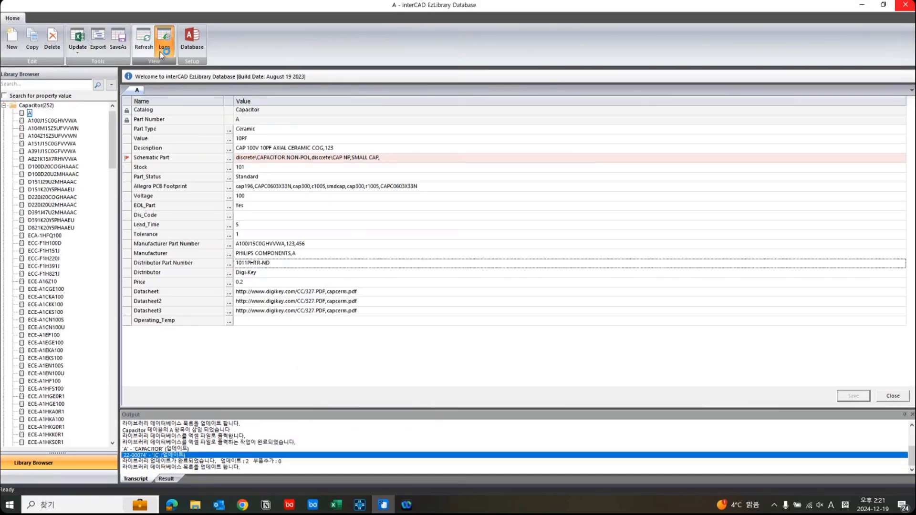
# Open the database change log and examine the newest entry's before and after Distributor Part Number values for part A.
pyautogui.scroll(-8, 274, 315)
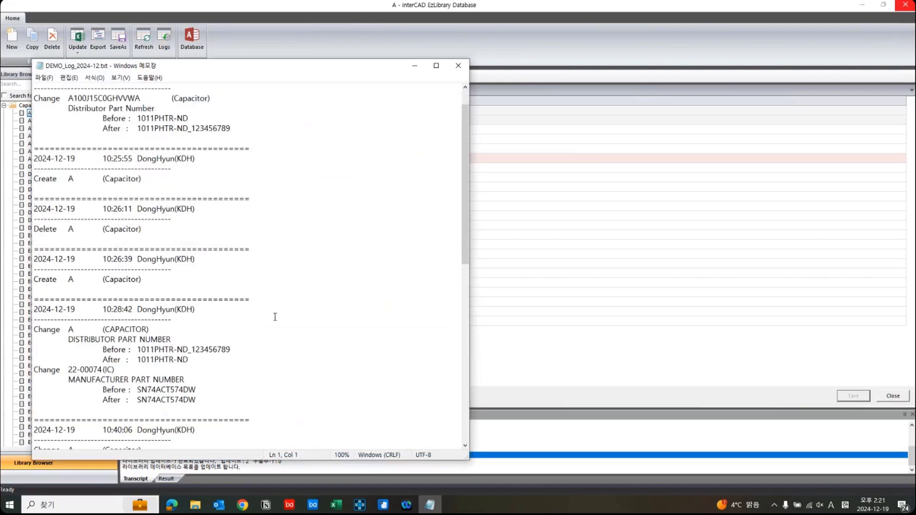
pyautogui.scroll(-5, 449, 321)
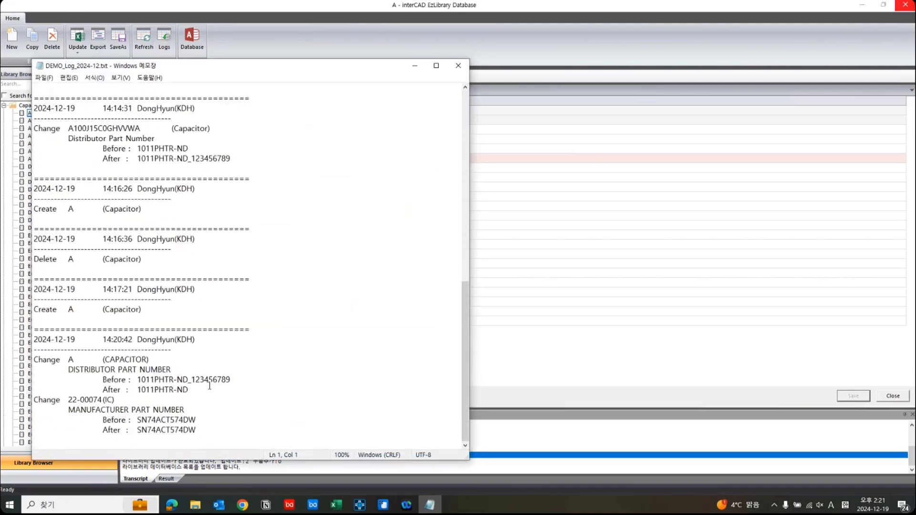
pyautogui.moveTo(210, 391); pyautogui.dragTo(28, 360)
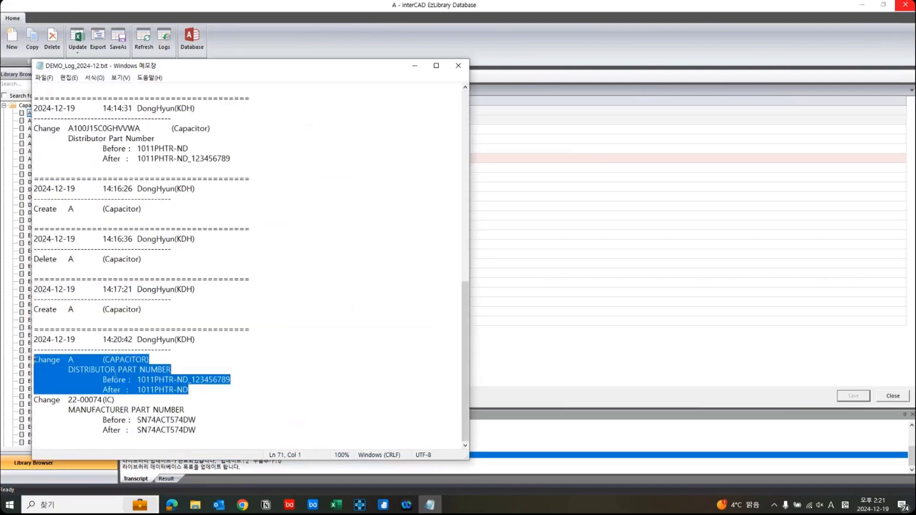
pyautogui.click(199, 384)
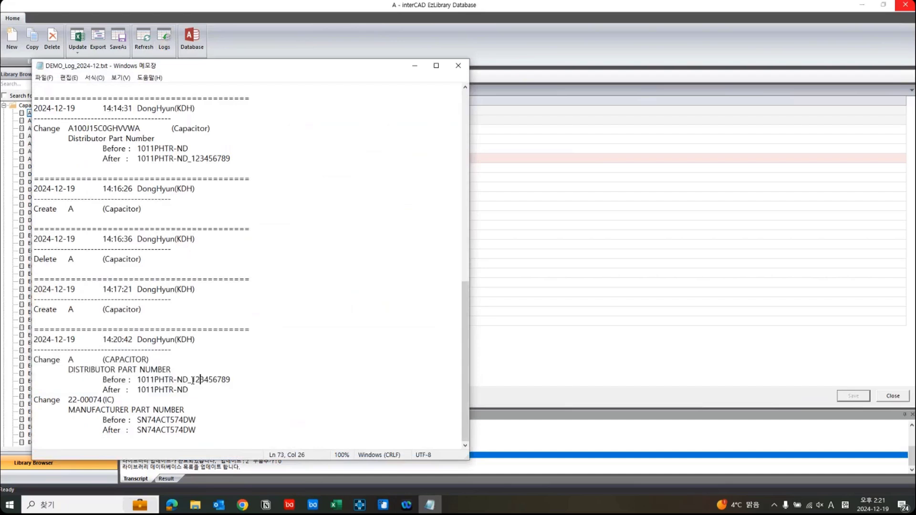
pyautogui.moveTo(183, 380); pyautogui.dragTo(234, 383)
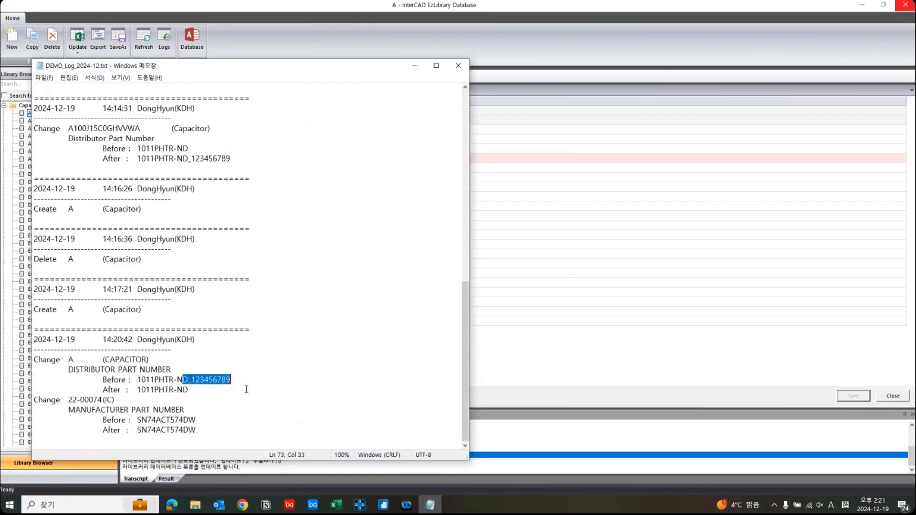
pyautogui.click(246, 390)
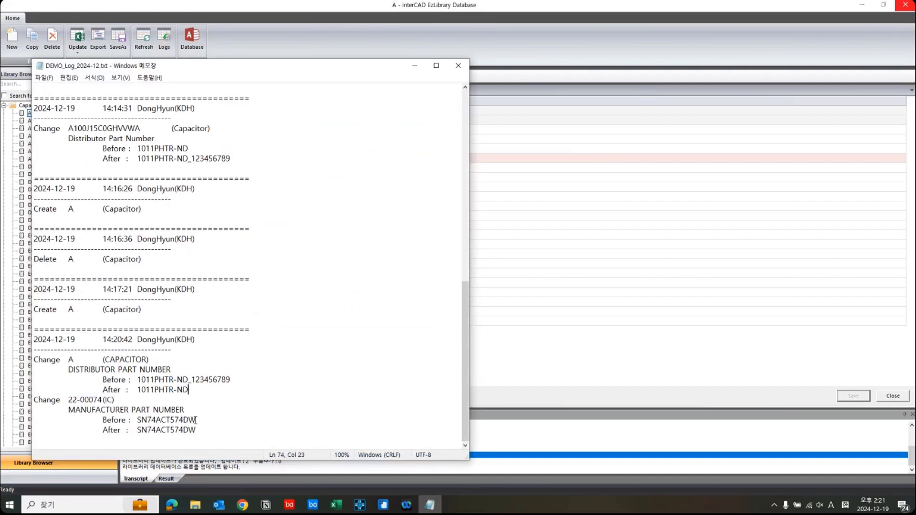
# Compare the before and after Manufacturer Part Number values of IC part 22-00074 in the log, including any trailing spaces.
pyautogui.moveTo(103, 420); pyautogui.dragTo(206, 428)
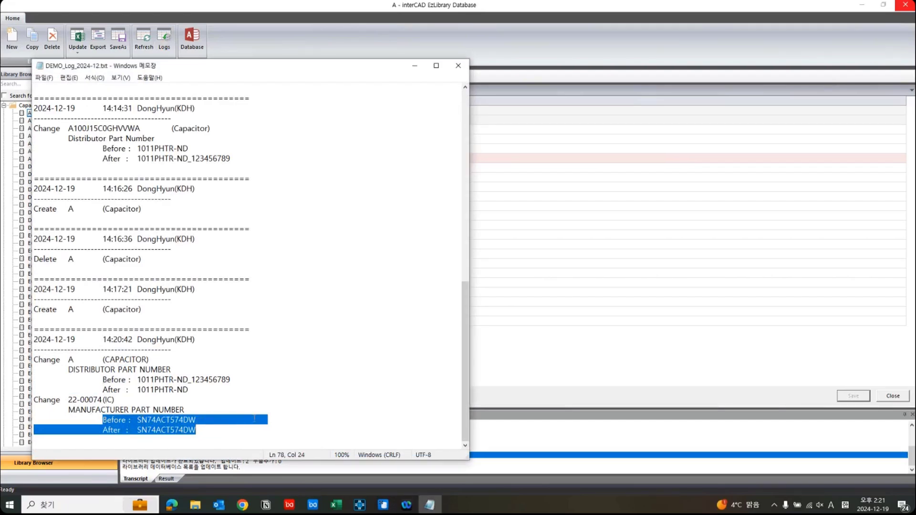
pyautogui.moveTo(207, 419); pyautogui.dragTo(280, 420)
pyautogui.click(210, 422)
pyautogui.moveTo(197, 420); pyautogui.dragTo(271, 419)
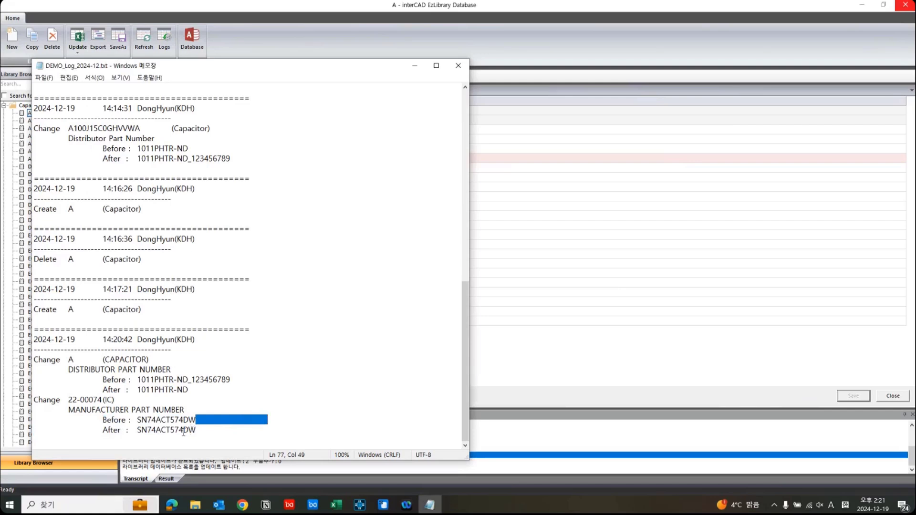
pyautogui.click(207, 429)
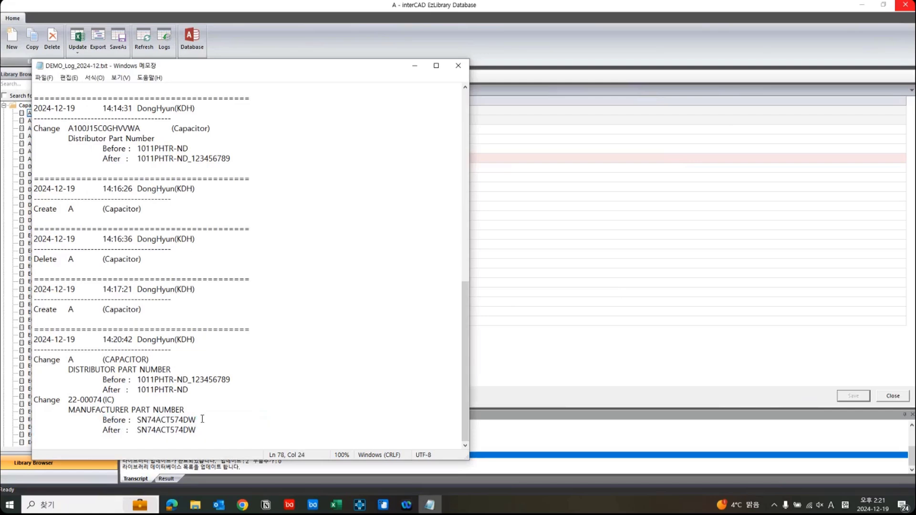
pyautogui.moveTo(198, 420); pyautogui.dragTo(251, 419)
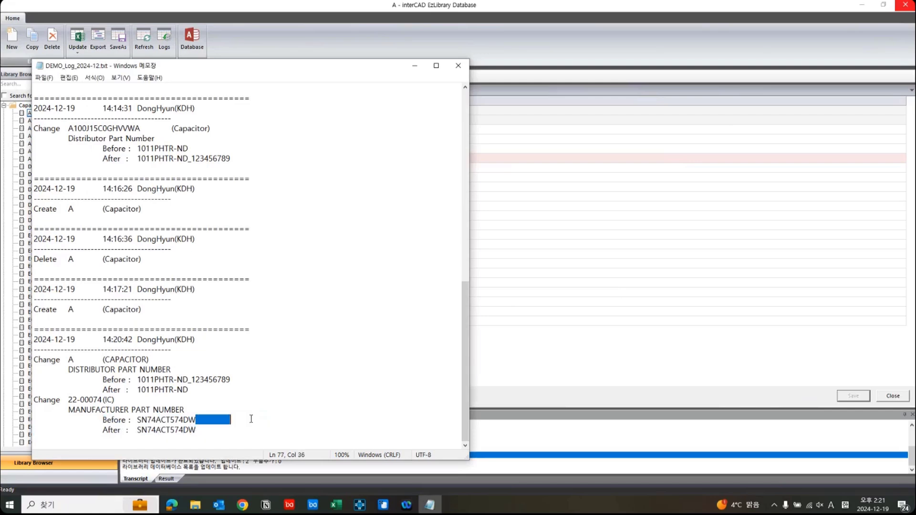
pyautogui.click(203, 431)
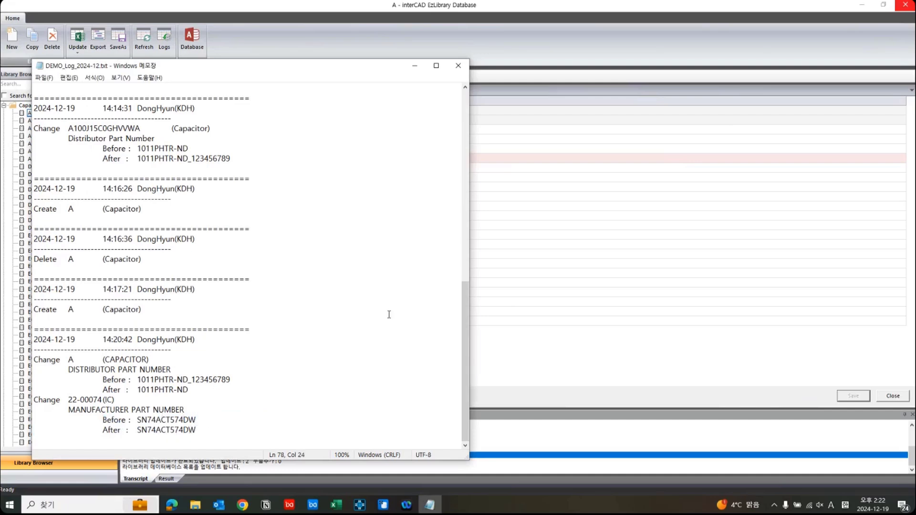
# Close the database change log and collapse the Capacitor category in the library tree.
pyautogui.click(458, 66)
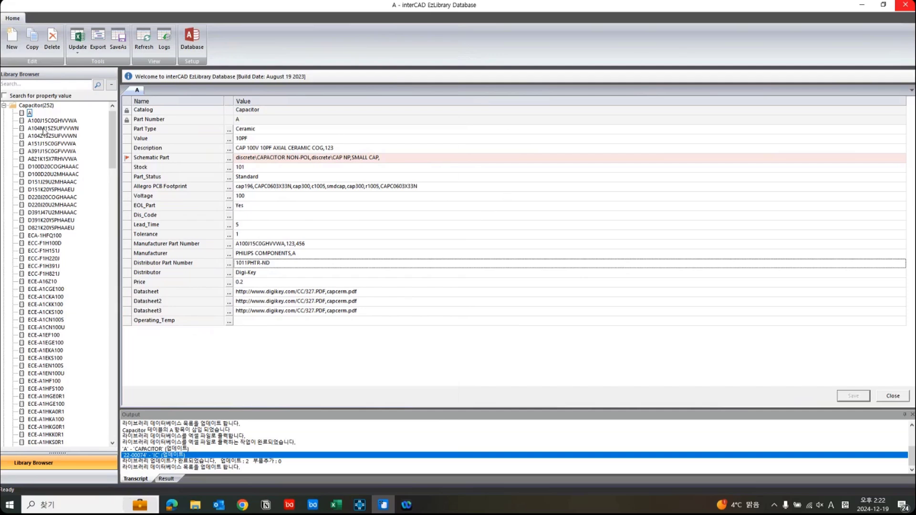
pyautogui.click(3, 106)
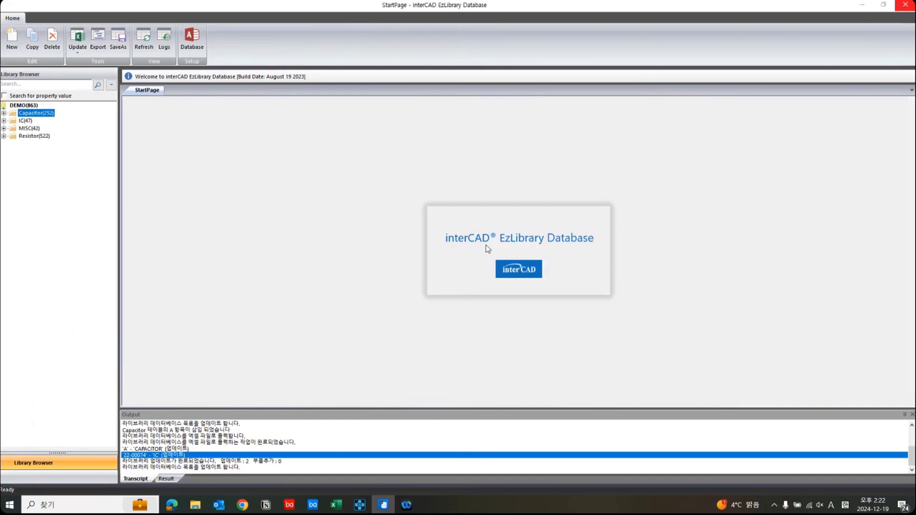
# Switch to OrCAD X Capture CIS and open the CIS configuration file settings, acknowledging the invalid DBC path error.
pyautogui.click(360, 505)
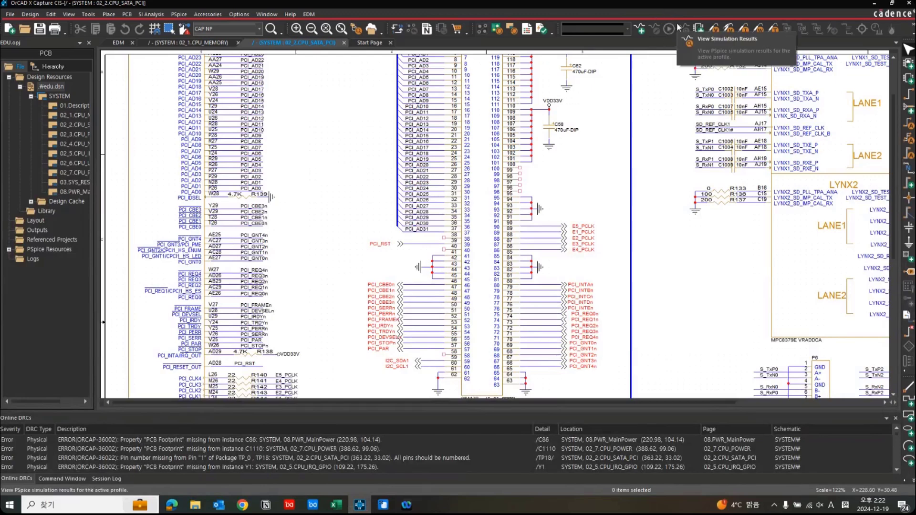
pyautogui.click(240, 15)
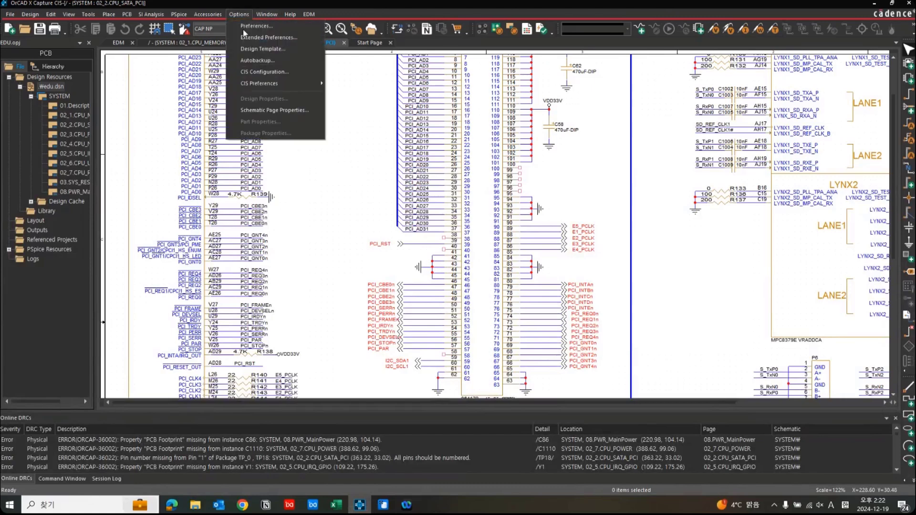
pyautogui.click(254, 72)
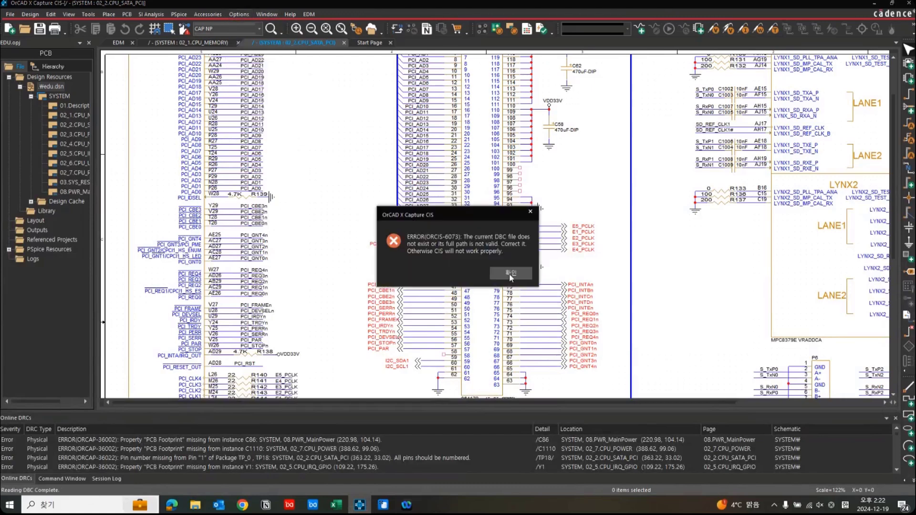
pyautogui.click(513, 278)
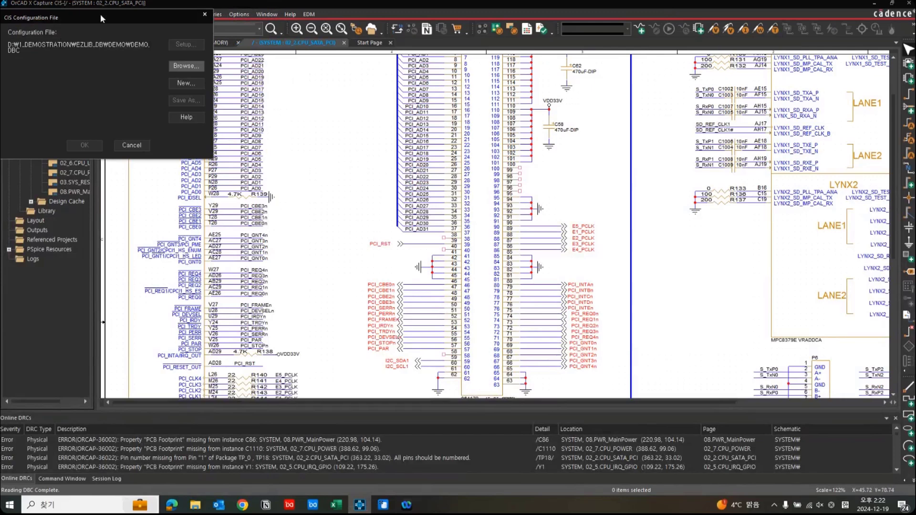
pyautogui.moveTo(100, 13); pyautogui.dragTo(285, 88)
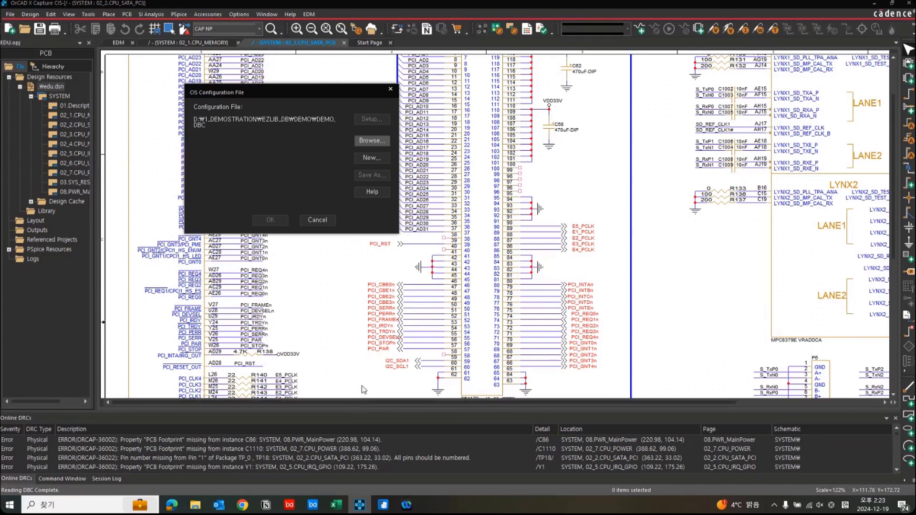
# Start a new CIS database configuration and advance the wizard to the ODBC data source selection.
pyautogui.click(374, 157)
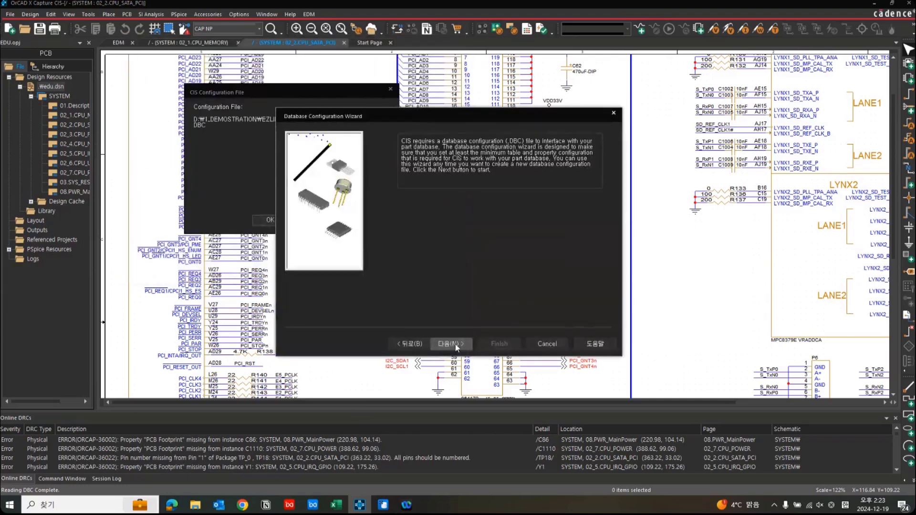
pyautogui.click(451, 342)
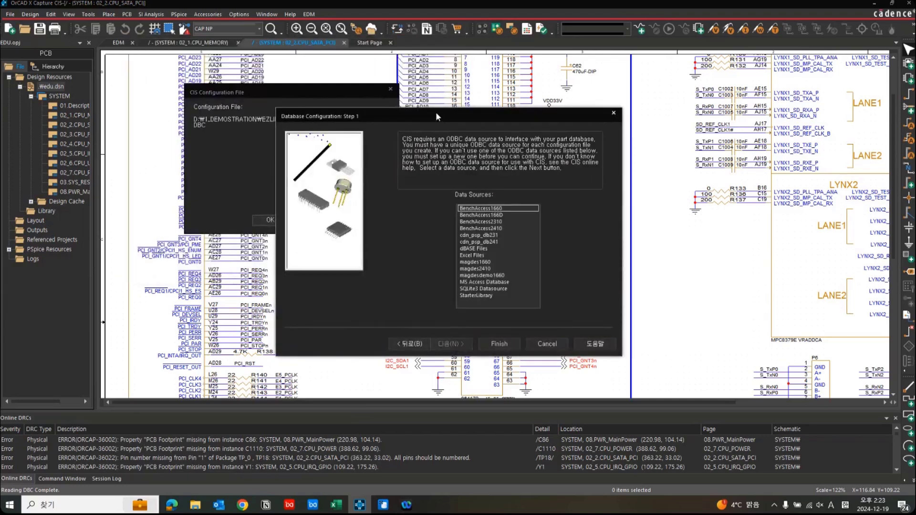
pyautogui.moveTo(436, 112); pyautogui.dragTo(235, 56)
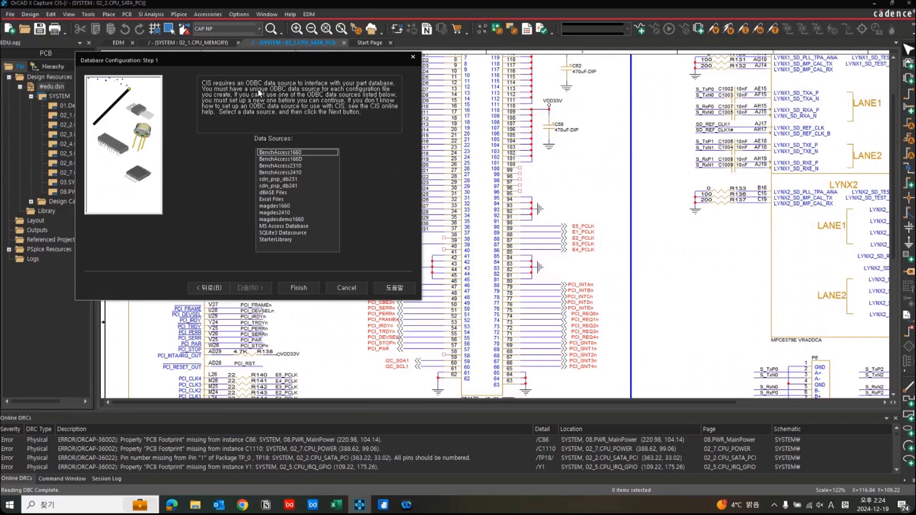
# Search Windows for odbc and open the 64-bit ODBC Data Source Administrator beside the configuration wizard.
pyautogui.click(151, 503)
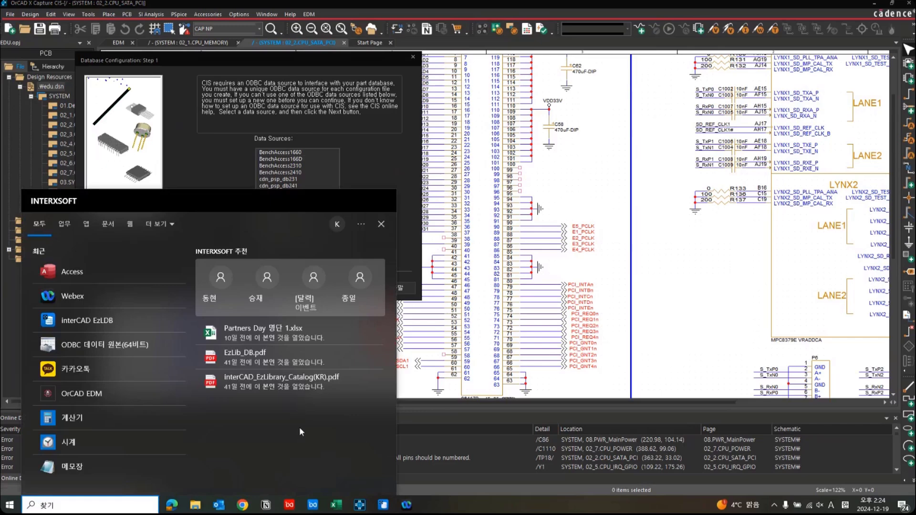
pyautogui.write('odbc')
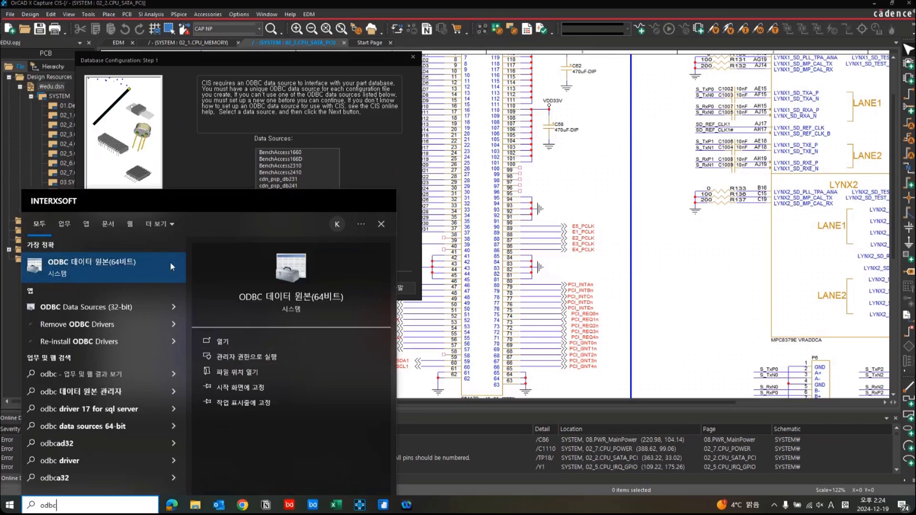
pyautogui.click(107, 267)
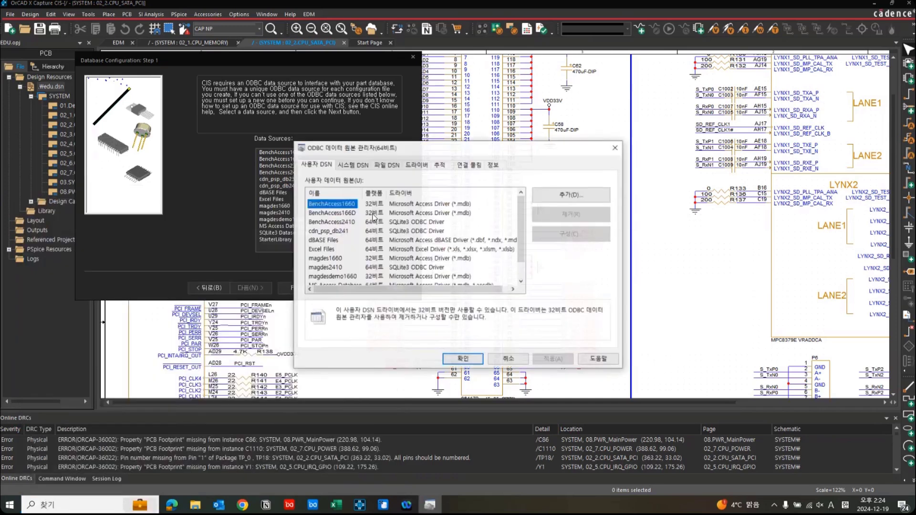
pyautogui.moveTo(351, 62); pyautogui.dragTo(299, 47)
pyautogui.click(430, 505)
pyautogui.moveTo(353, 152); pyautogui.dragTo(388, 138)
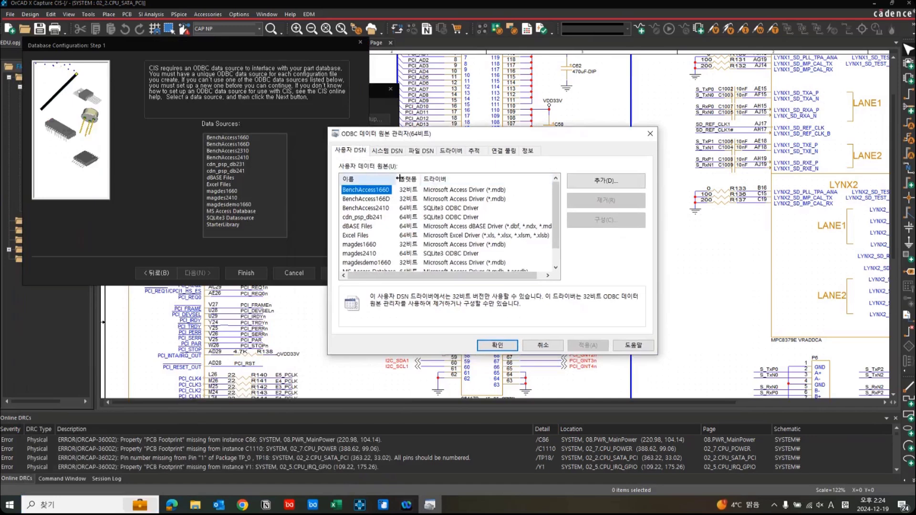
# Add a user data source with the Microsoft Access Driver (*.mdb, *.accdb) and name it DEMO.
pyautogui.click(608, 184)
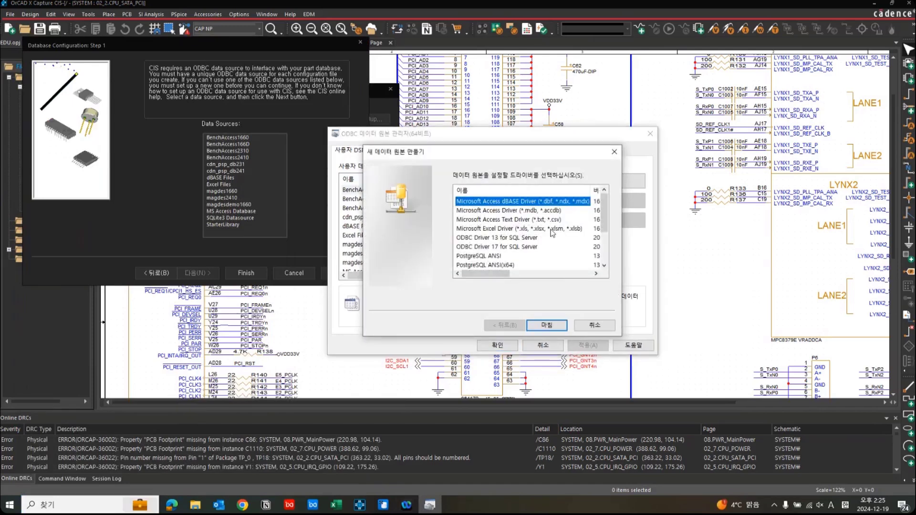
pyautogui.scroll(-2, 552, 234)
pyautogui.scroll(2, 552, 237)
pyautogui.click(537, 211)
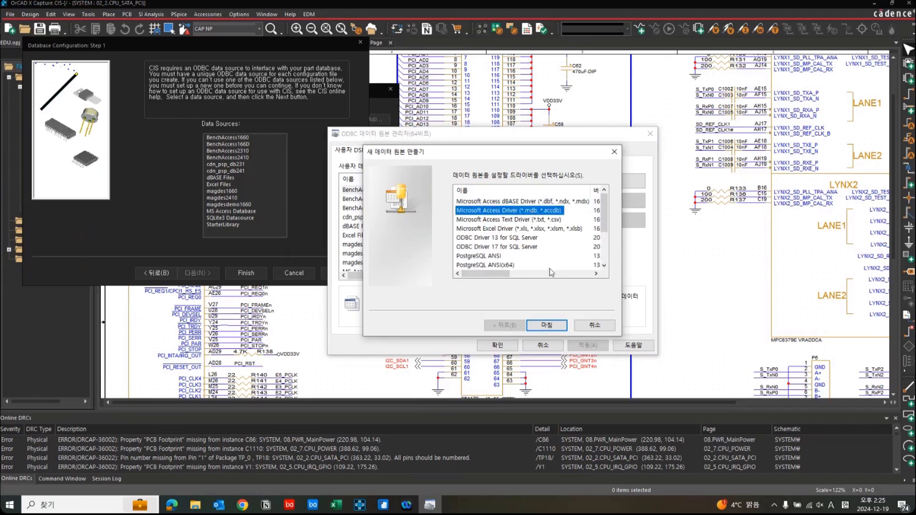
pyautogui.click(557, 327)
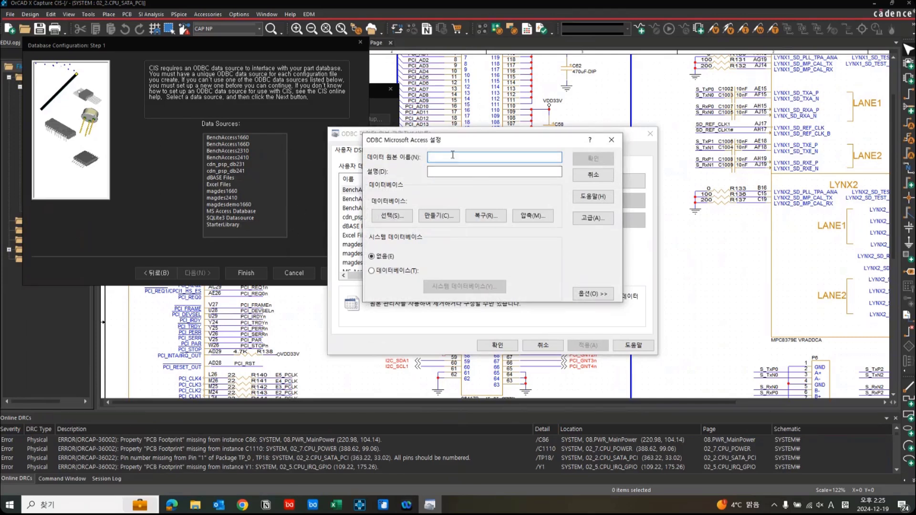
pyautogui.write('DE')
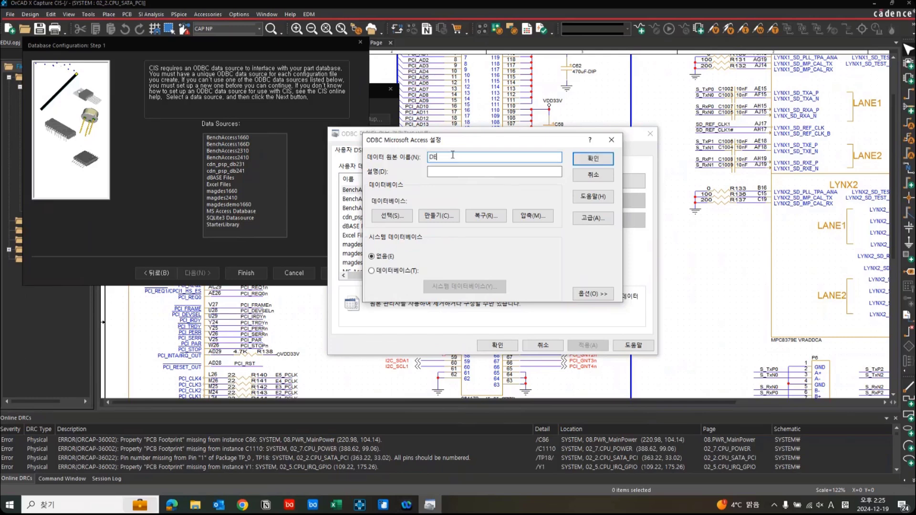
pyautogui.write('MO')
# Link the data source to DEMO.mdb in D:\1_Demostration\EzLib_DB\DEMO, save it and close the ODBC administrator.
pyautogui.click(404, 216)
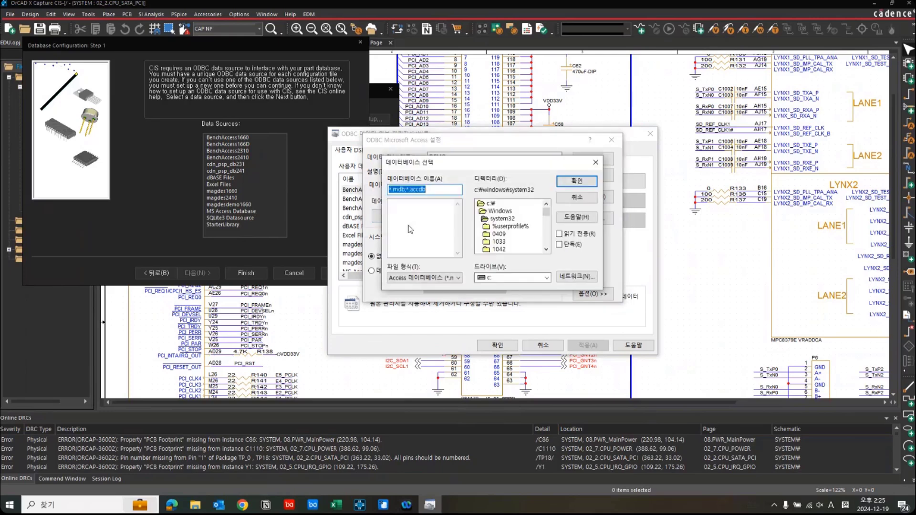
pyautogui.click(511, 278)
pyautogui.click(506, 294)
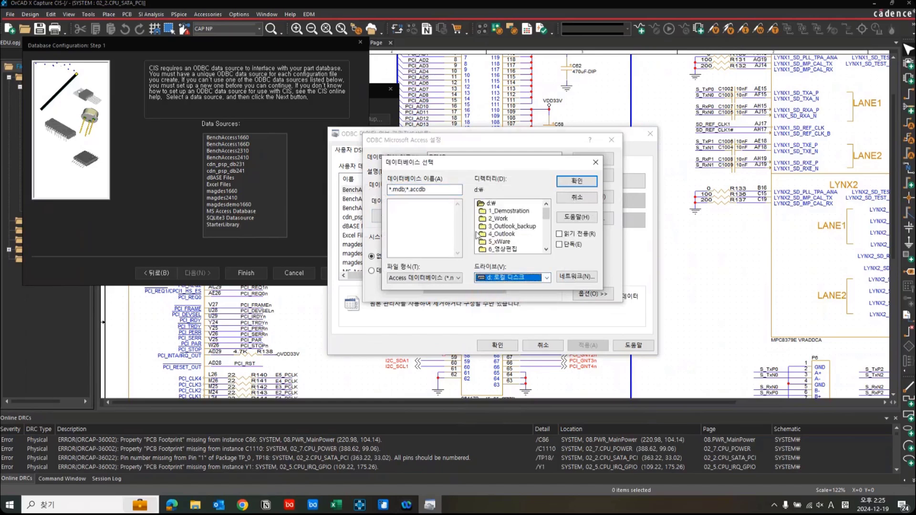
pyautogui.doubleClick(510, 211)
pyautogui.scroll(-3, 512, 230)
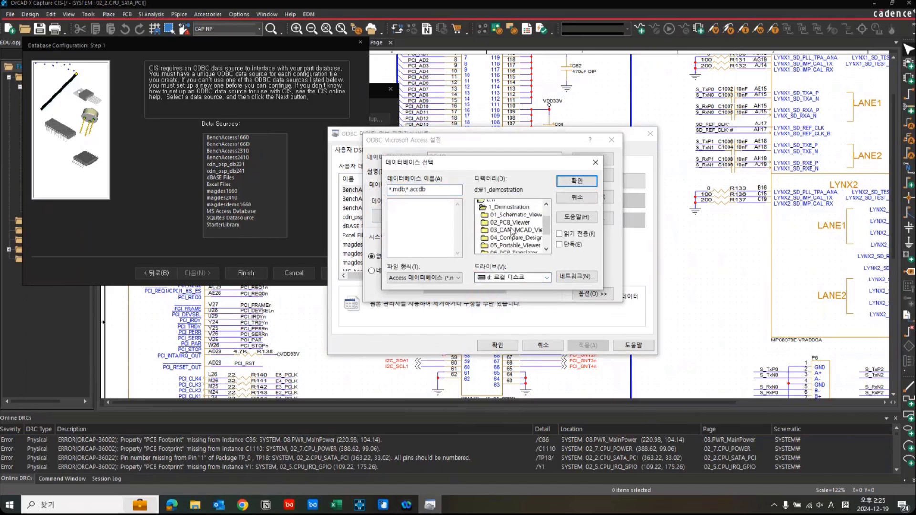
pyautogui.scroll(-2, 512, 231)
pyautogui.doubleClick(512, 230)
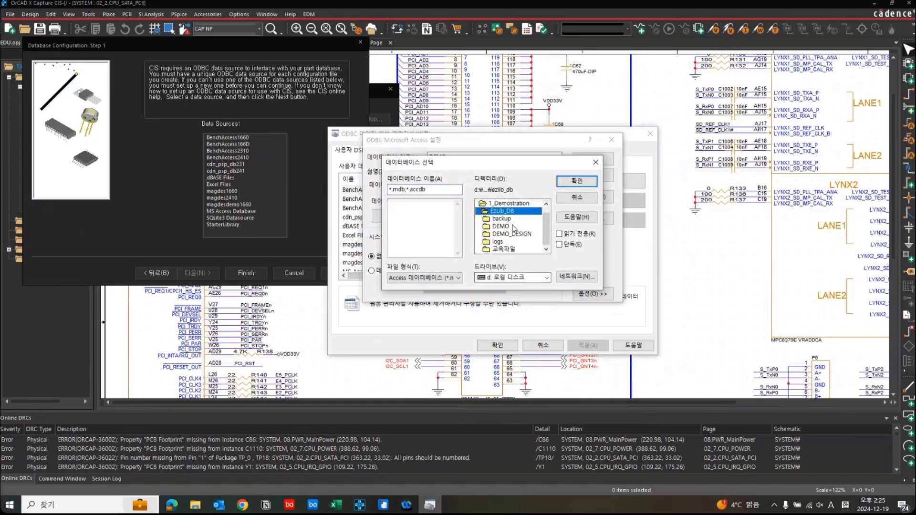
pyautogui.doubleClick(511, 227)
pyautogui.click(417, 203)
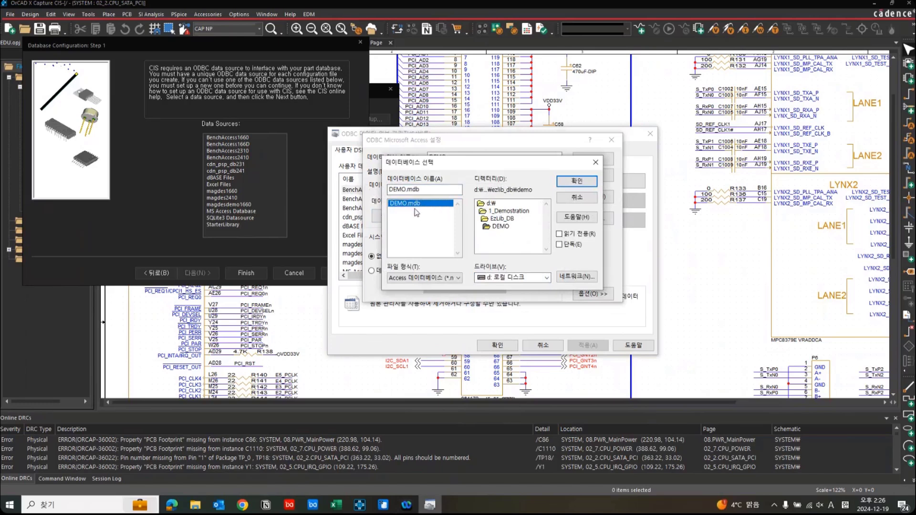
pyautogui.click(578, 183)
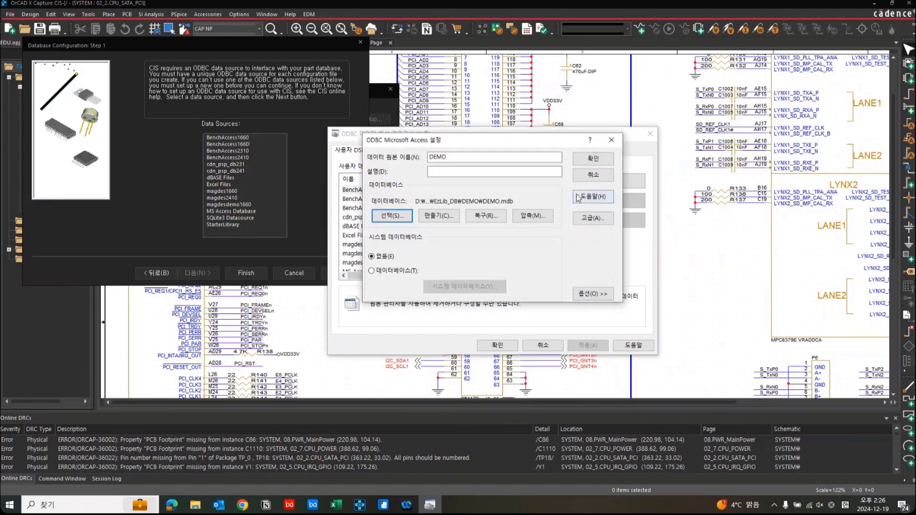
pyautogui.click(592, 163)
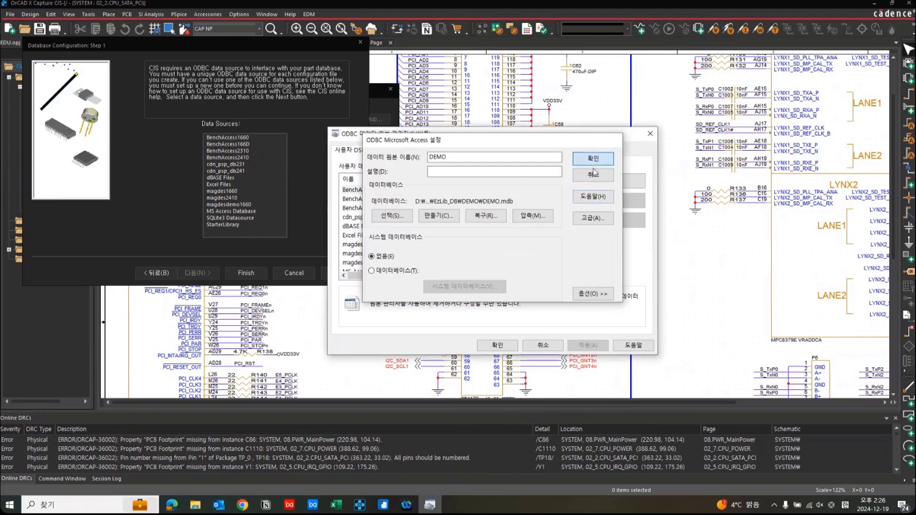
pyautogui.click(502, 346)
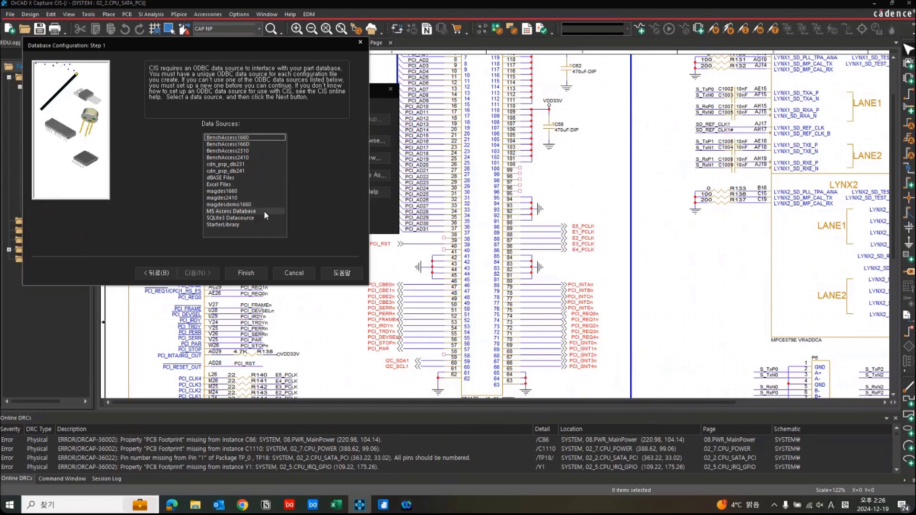
# Restart the database configuration wizard to refresh its source list, and choose DEMO as the data source.
pyautogui.click(159, 275)
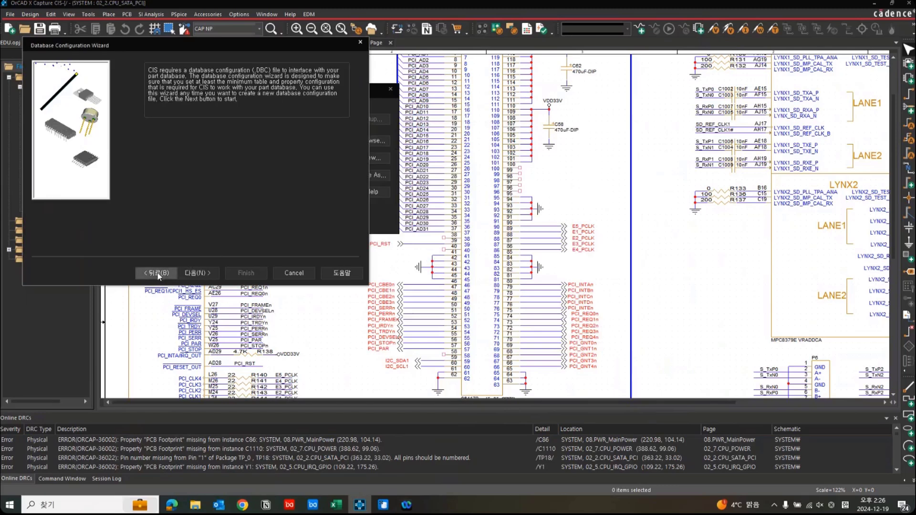
pyautogui.click(365, 163)
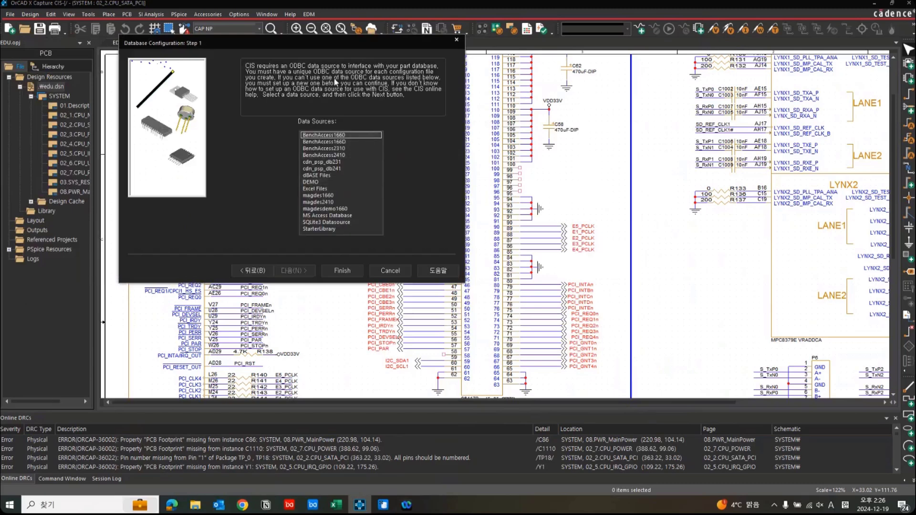
pyautogui.click(321, 182)
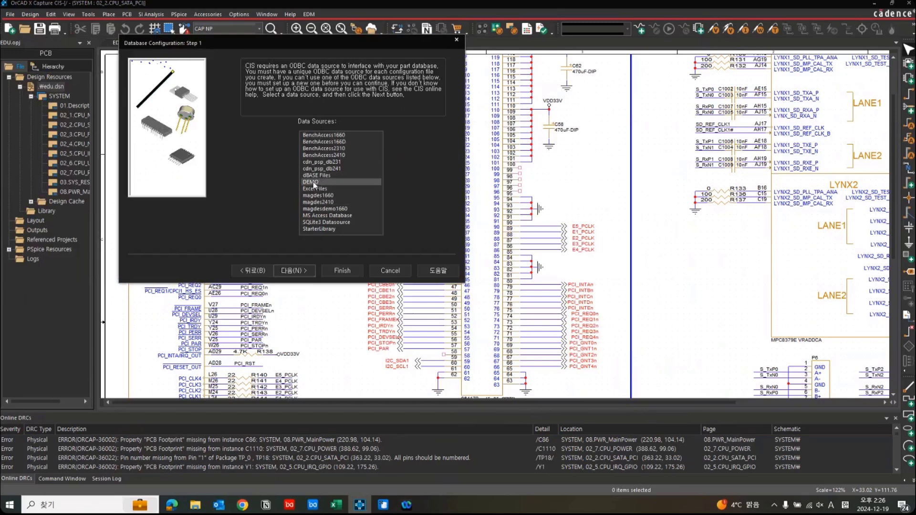
pyautogui.click(292, 271)
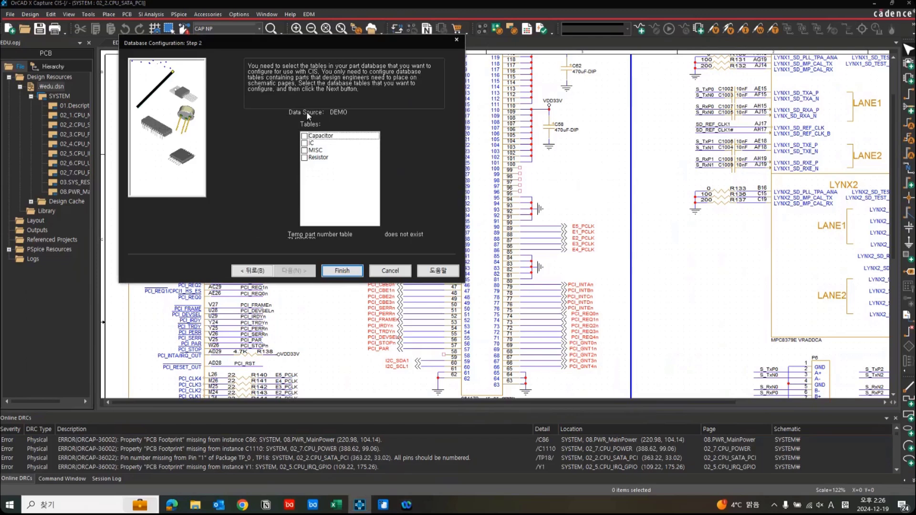
# Check the sheet names in DB_SAMPLE.xlsx, and include the Capacitor, IC, MISC and Resistor tables in the CIS configuration.
pyautogui.click(337, 505)
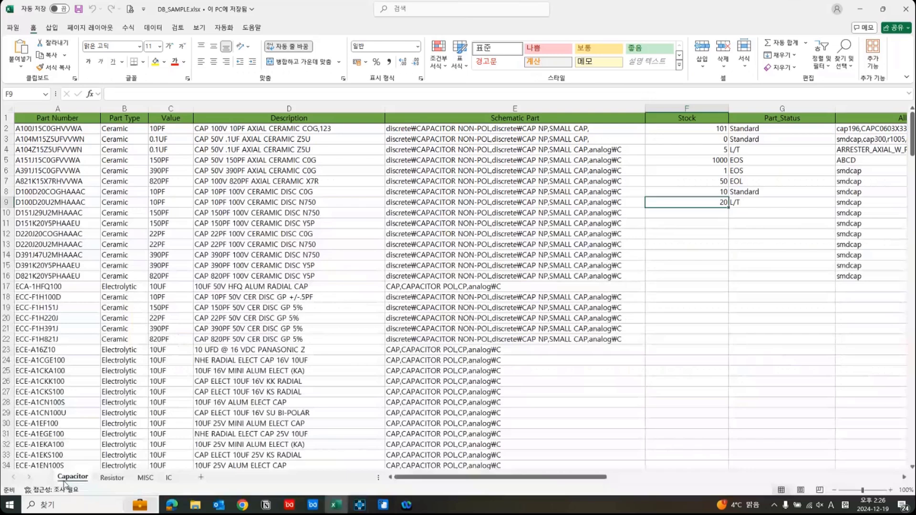
pyautogui.click(866, 9)
pyautogui.click(305, 137)
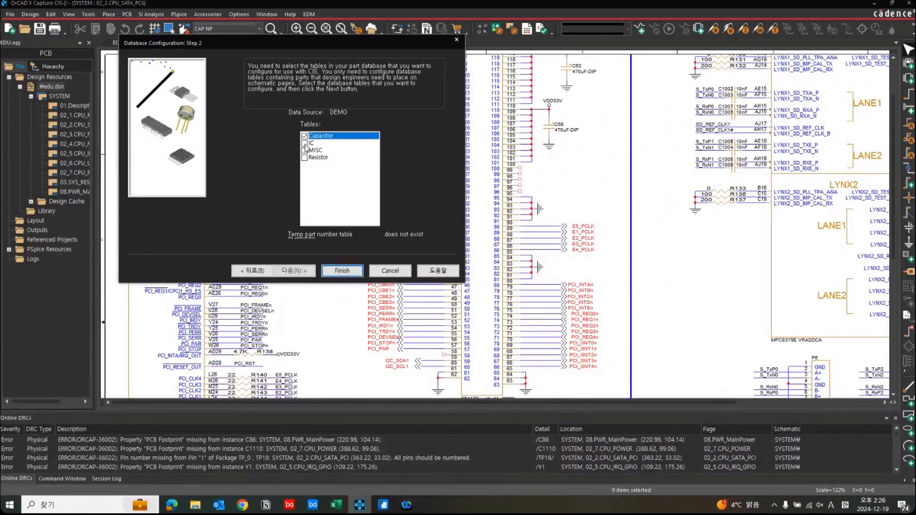
pyautogui.click(304, 143)
pyautogui.click(305, 151)
pyautogui.click(305, 158)
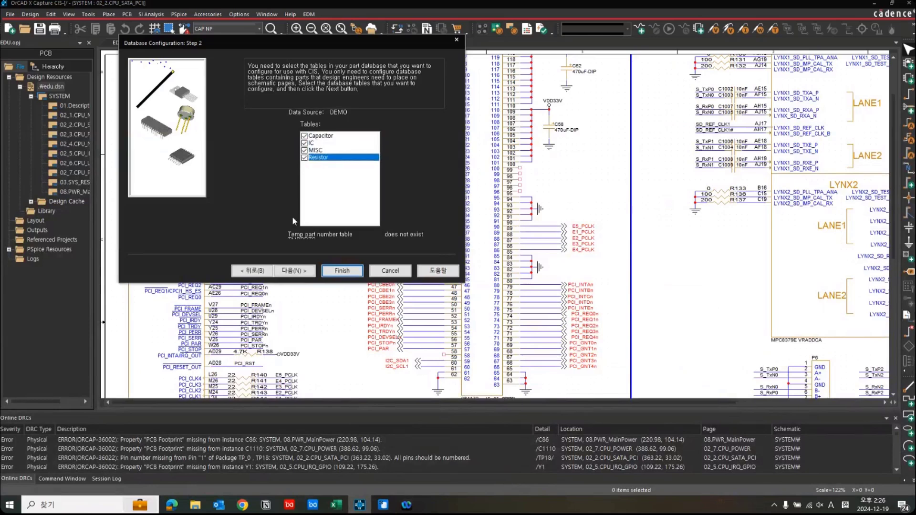
pyautogui.click(294, 270)
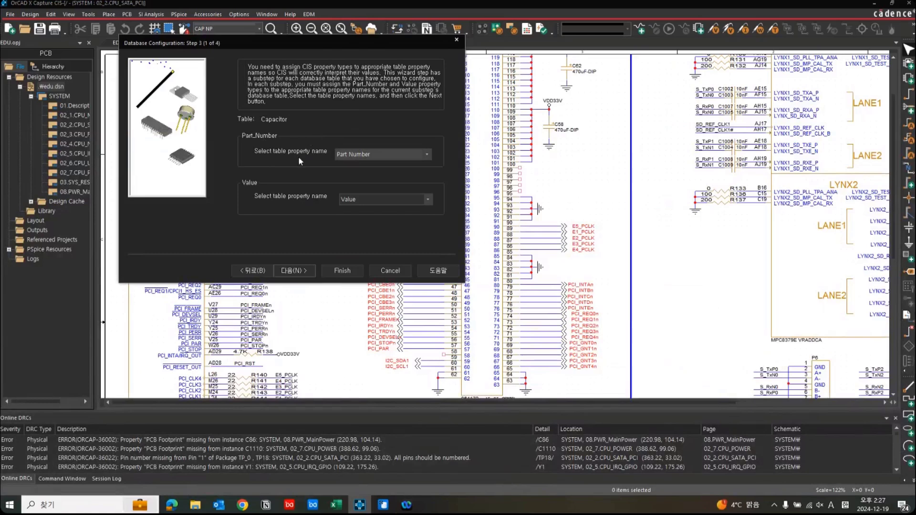
# Accept the Part Number, Value, Part Type and Schematic Part property assignments for the Capacitor, IC, MISC and Resistor tables.
pyautogui.click(294, 271)
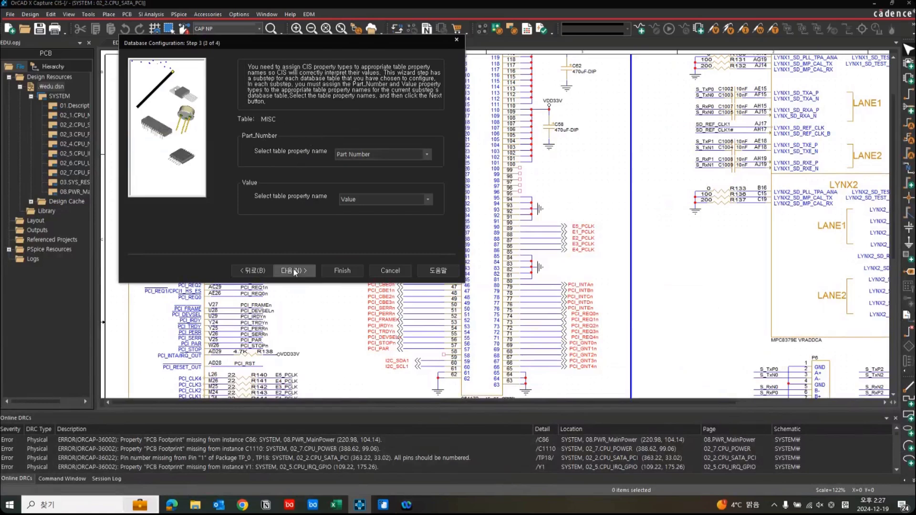
pyautogui.click(294, 271)
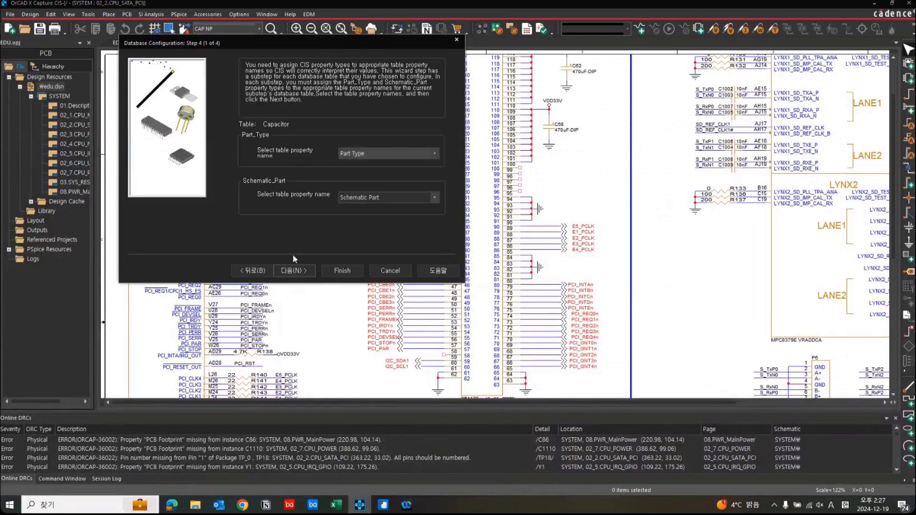
pyautogui.click(296, 271)
pyautogui.click(296, 271)
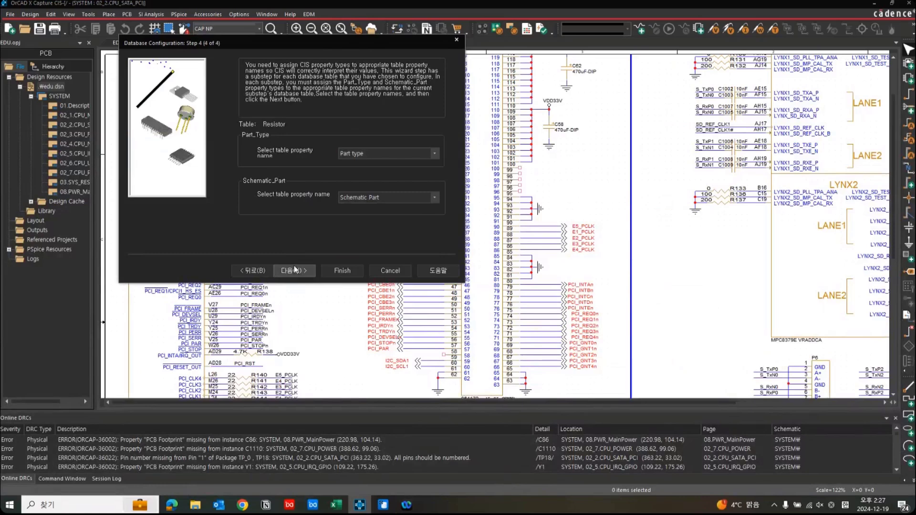
pyautogui.click(296, 271)
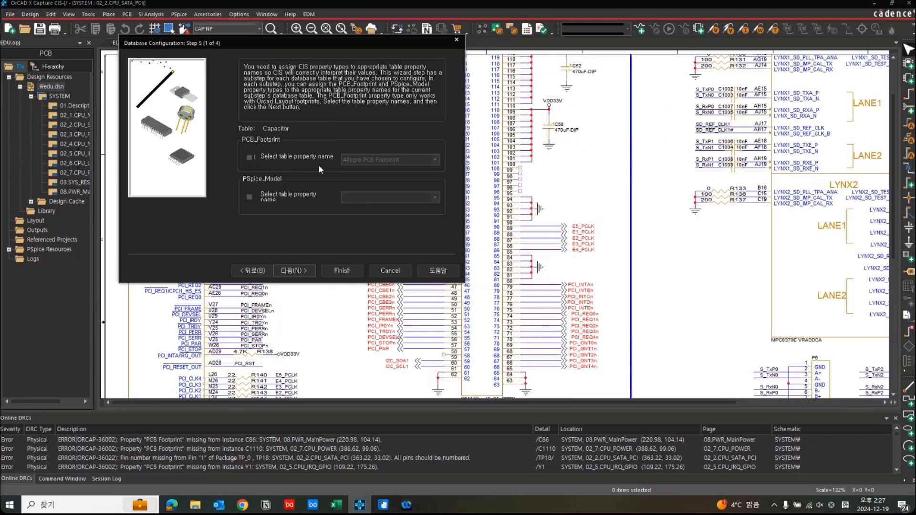
# Assign the PCB_Footprint type to the Allegro PCB Footprint property for the four tables, leaving PSpice_Model unassigned.
pyautogui.click(249, 157)
pyautogui.click(293, 271)
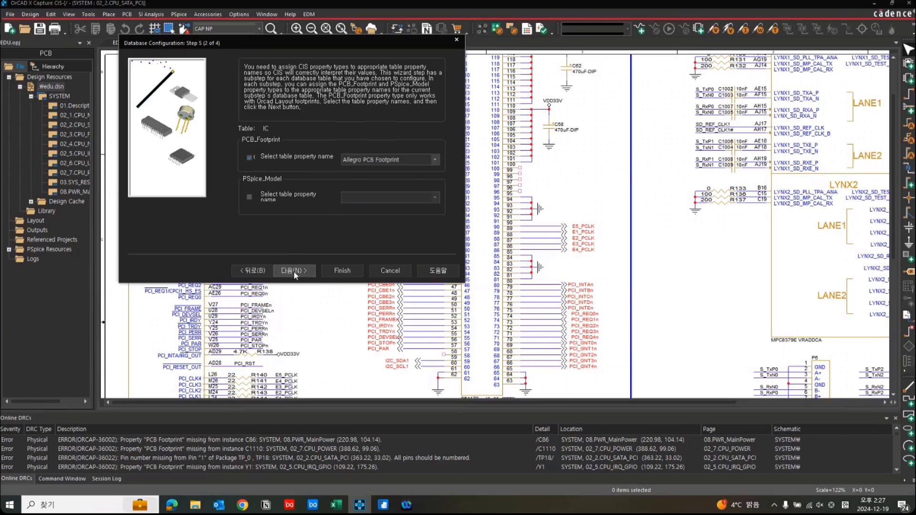
pyautogui.click(294, 271)
pyautogui.click(294, 271)
pyautogui.click(294, 271)
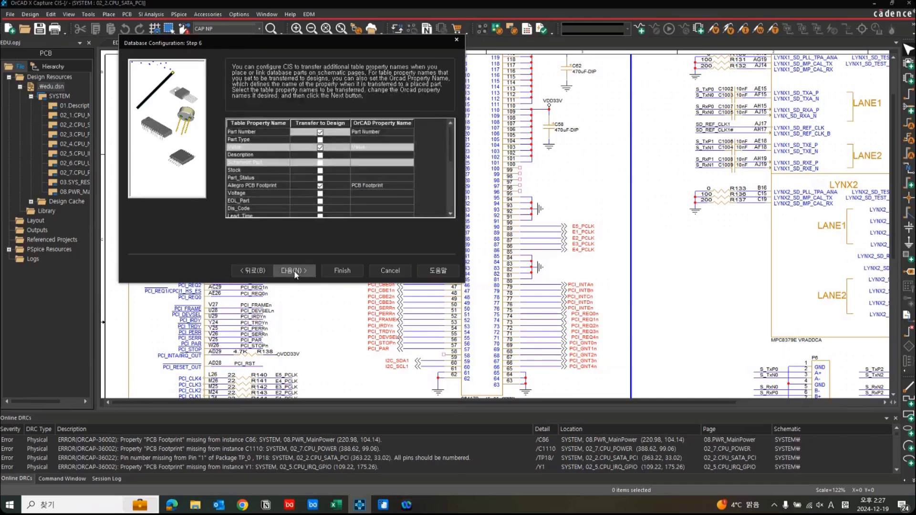
# Keep the default transfer and browsable properties, make Part Number and Value visible, keep Value as the keyed property, and finish the wizard.
pyautogui.click(294, 270)
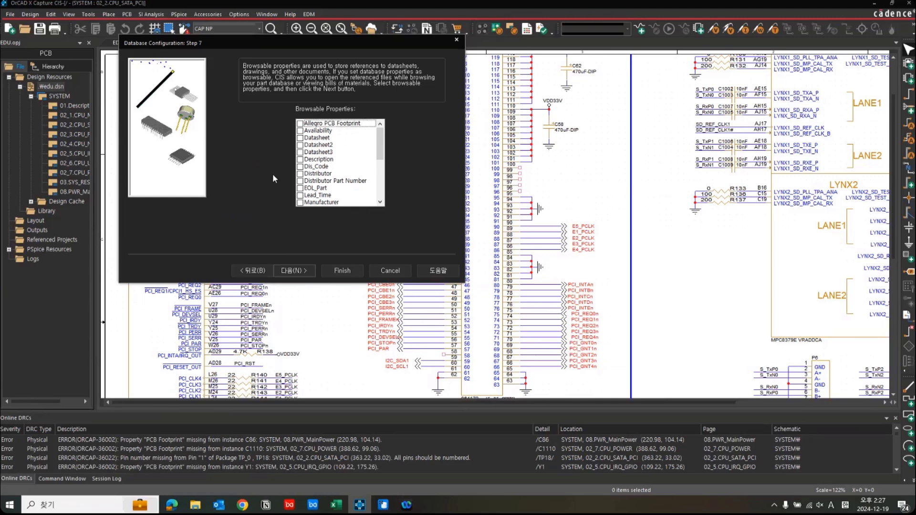
pyautogui.click(295, 271)
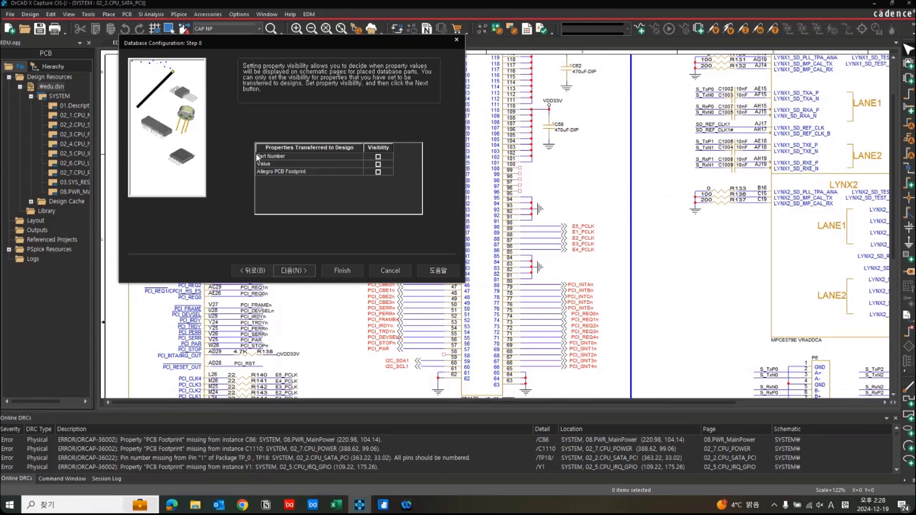
pyautogui.click(378, 156)
pyautogui.click(378, 164)
pyautogui.click(291, 270)
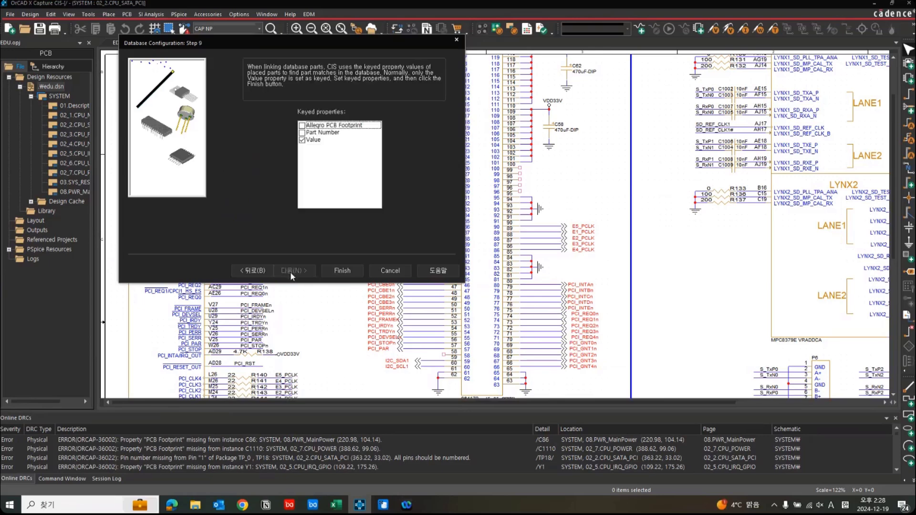
pyautogui.click(350, 270)
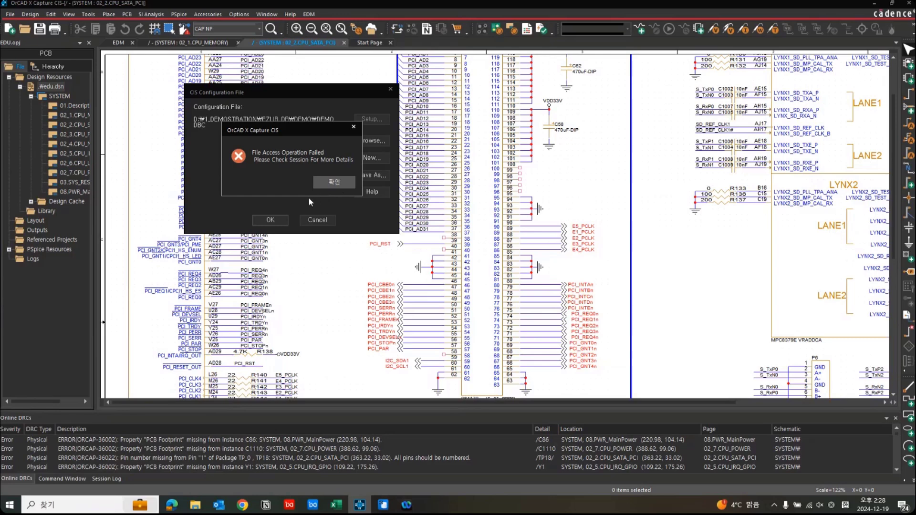
# Dismiss the error messages, accept the database configuration and save it as DEMO of type Part Mgt Cfg Files (*.dbc) in the DEMO folder.
pyautogui.click(328, 186)
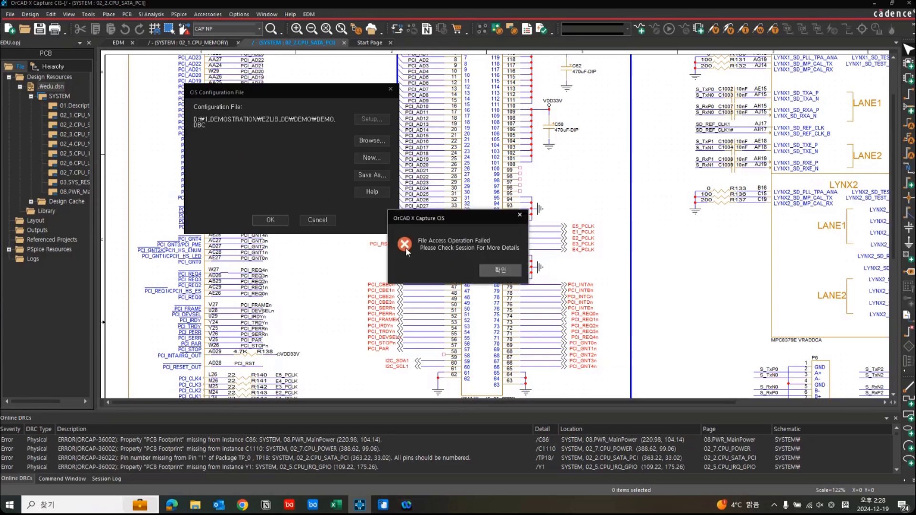
pyautogui.click(500, 271)
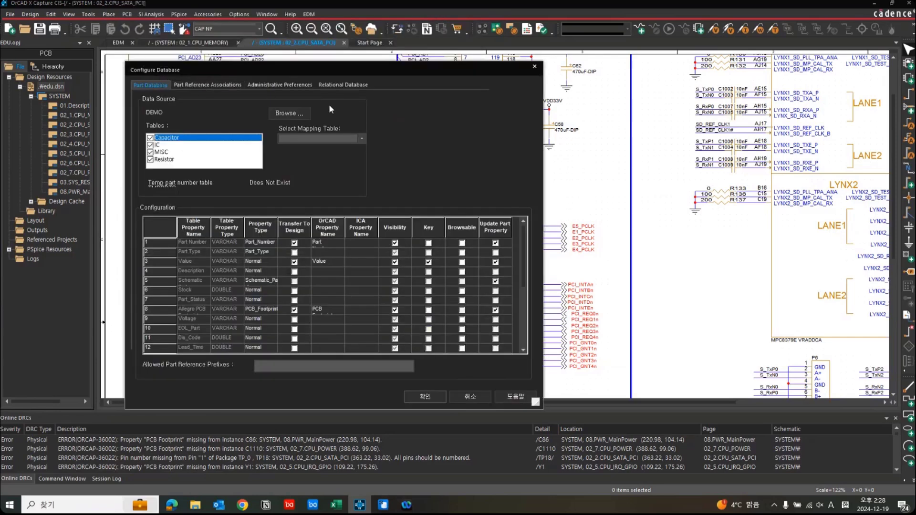
pyautogui.click(427, 398)
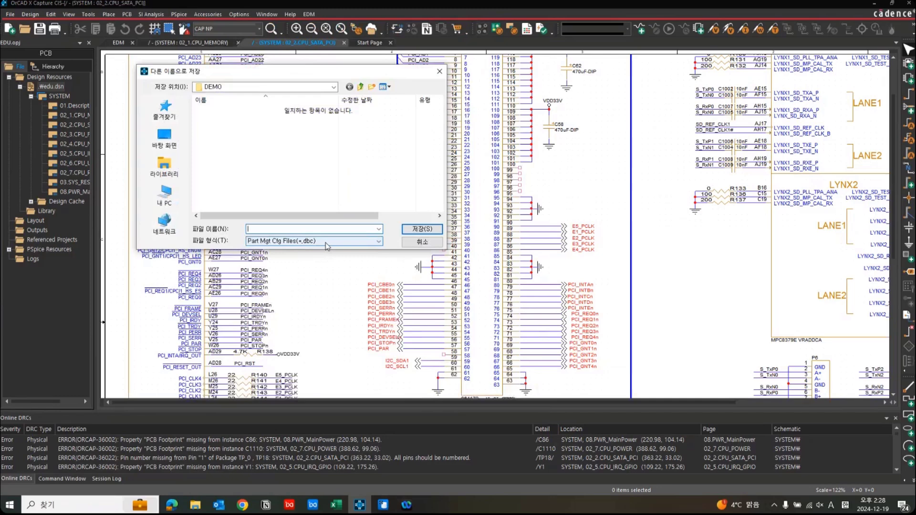
pyautogui.click(325, 242)
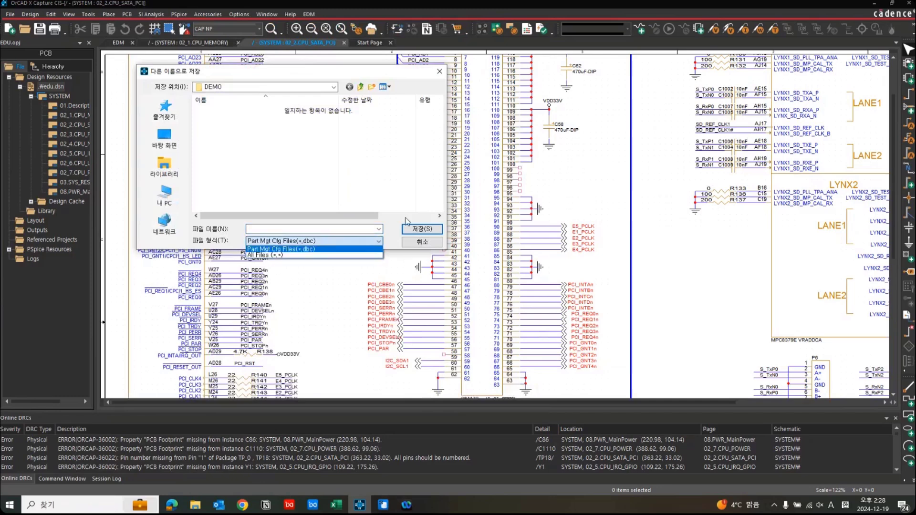
pyautogui.click(343, 230)
pyautogui.click(342, 230)
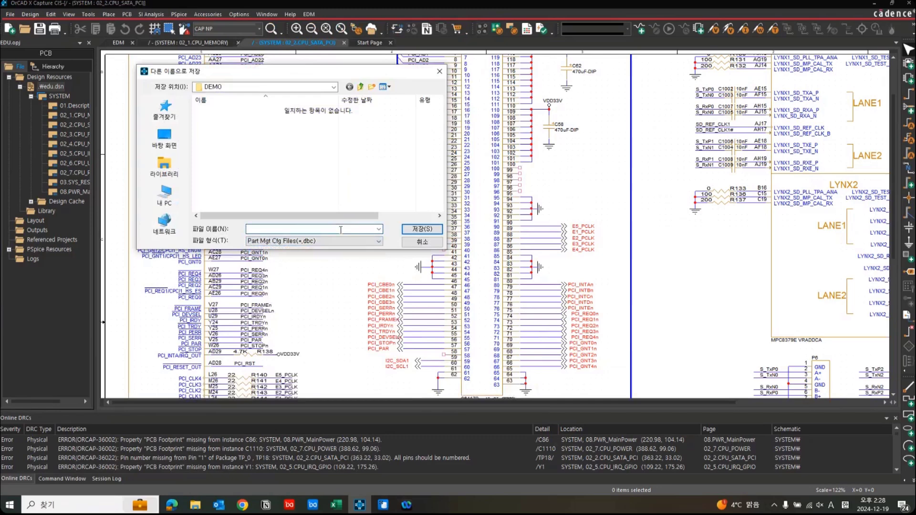
pyautogui.write('DEMO')
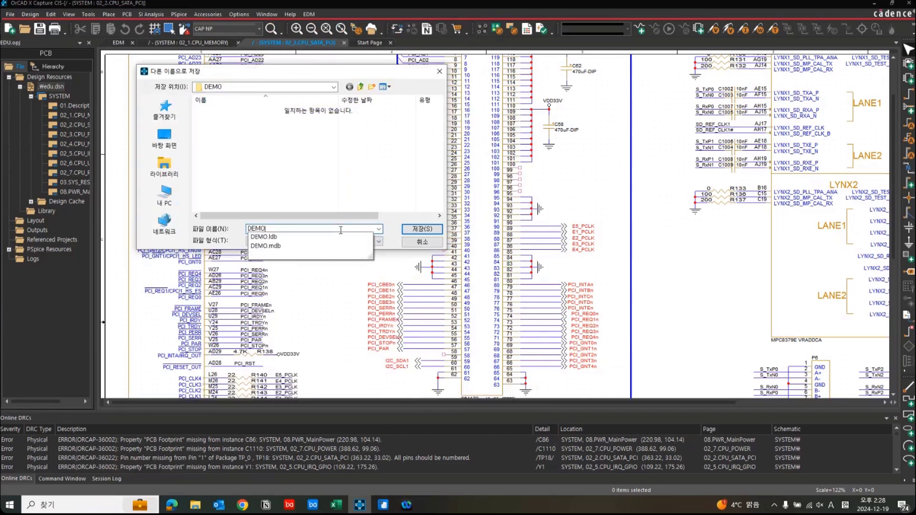
pyautogui.click(422, 230)
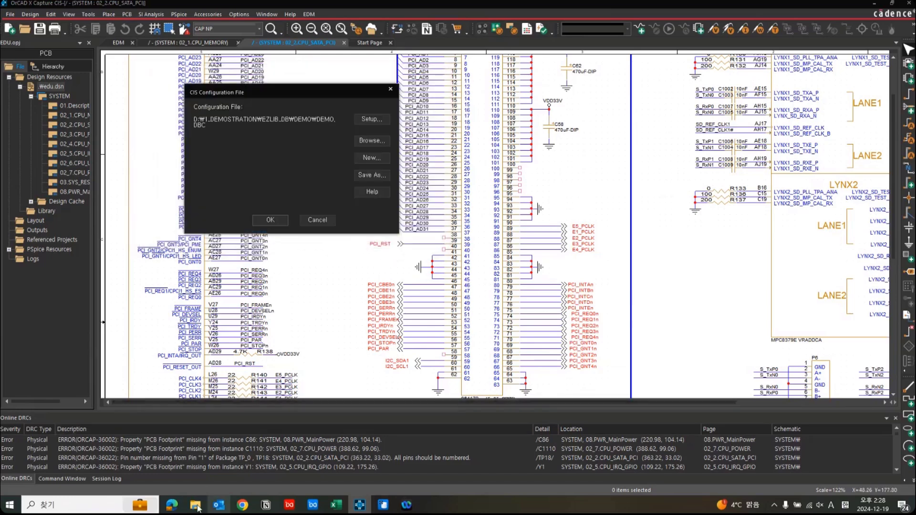
# Compare the configuration file path with the DEMO folder in File Explorer, and accept DEMO.DBC as the CIS configuration file.
pyautogui.moveTo(197, 507)
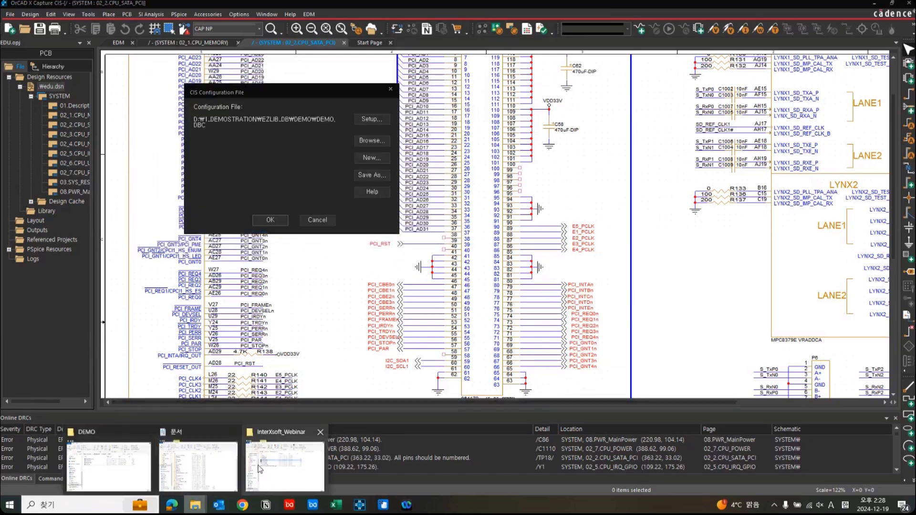
pyautogui.click(120, 467)
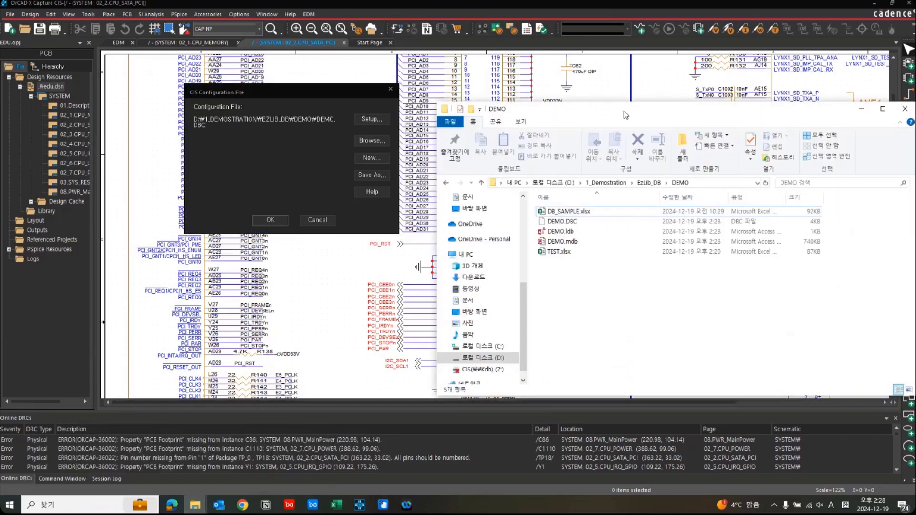
pyautogui.moveTo(624, 111); pyautogui.dragTo(596, 106)
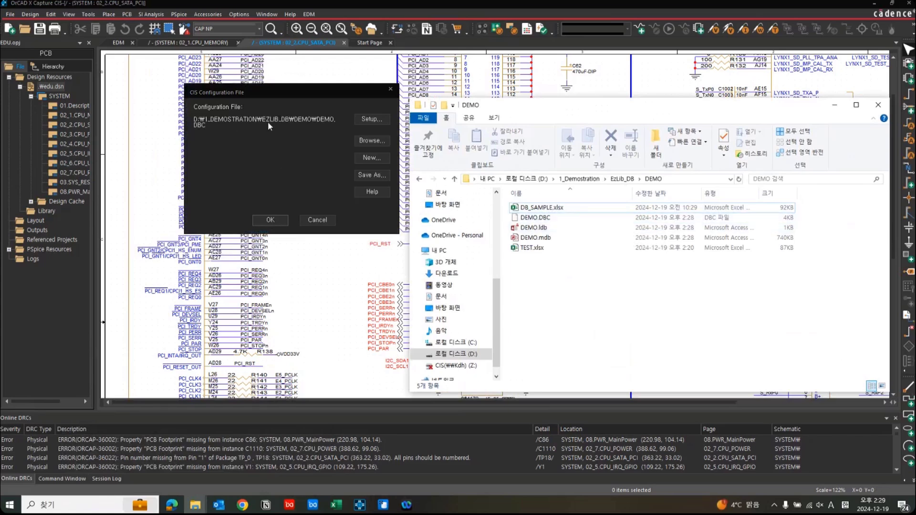
pyautogui.click(224, 106)
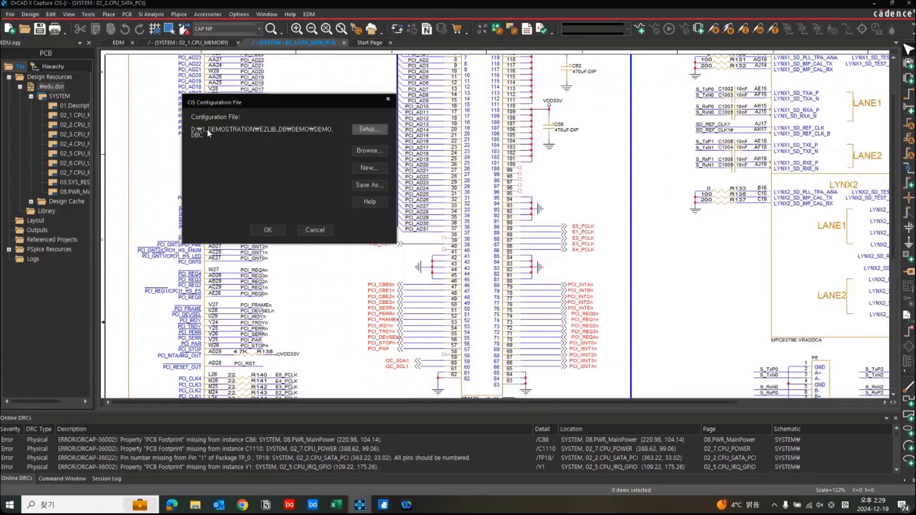
pyautogui.moveTo(195, 505)
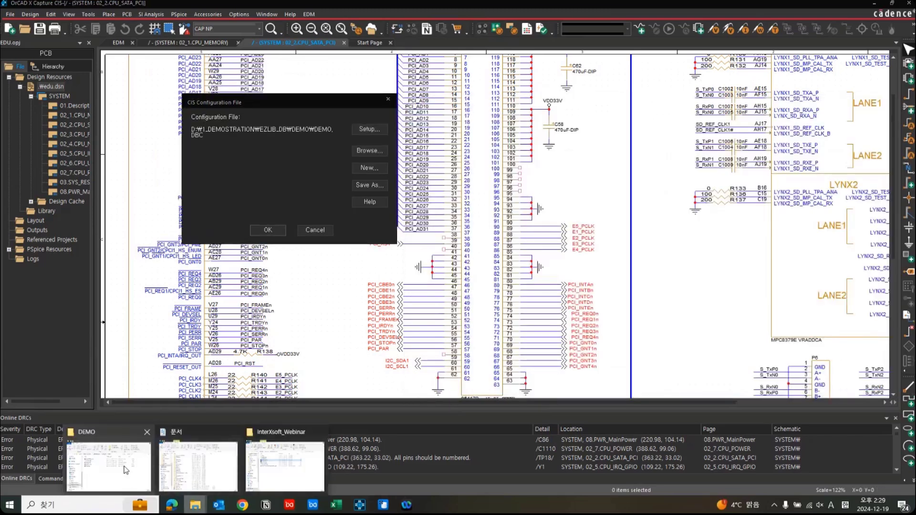
pyautogui.click(125, 470)
pyautogui.click(525, 179)
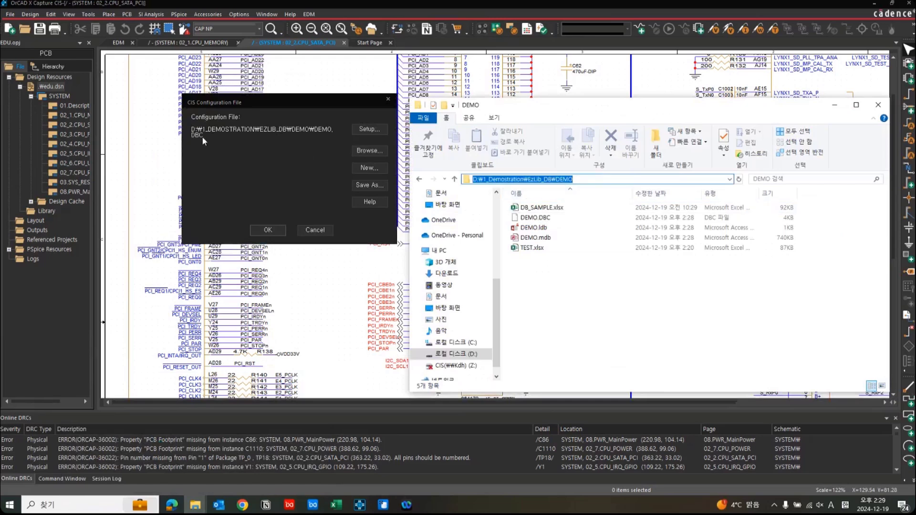
pyautogui.click(266, 232)
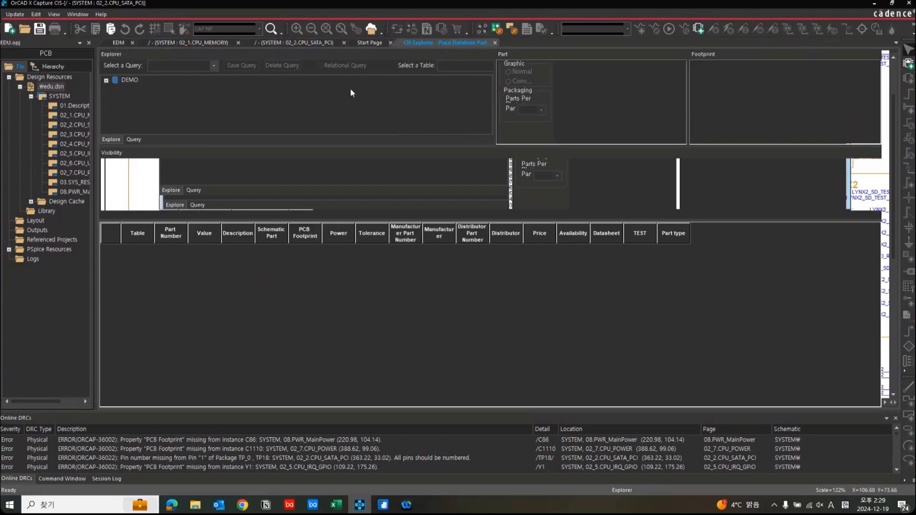
# Browse the DEMO database's Capacitor table in CIS Explorer, viewing the TP and Ceramic part lists.
pyautogui.click(107, 81)
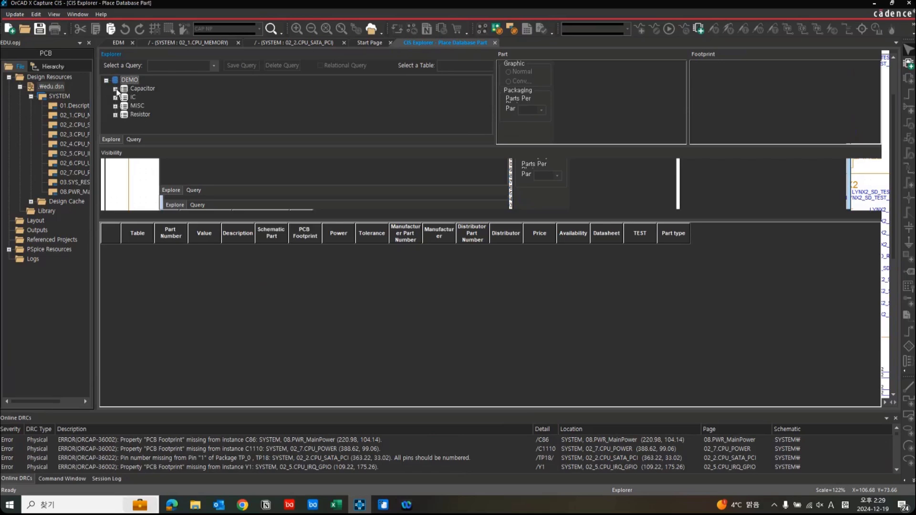
pyautogui.doubleClick(134, 89)
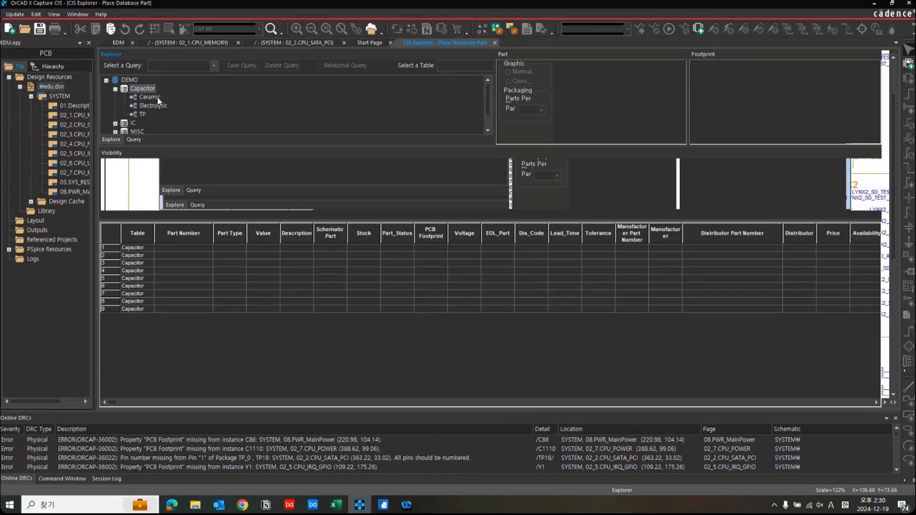
pyautogui.click(157, 97)
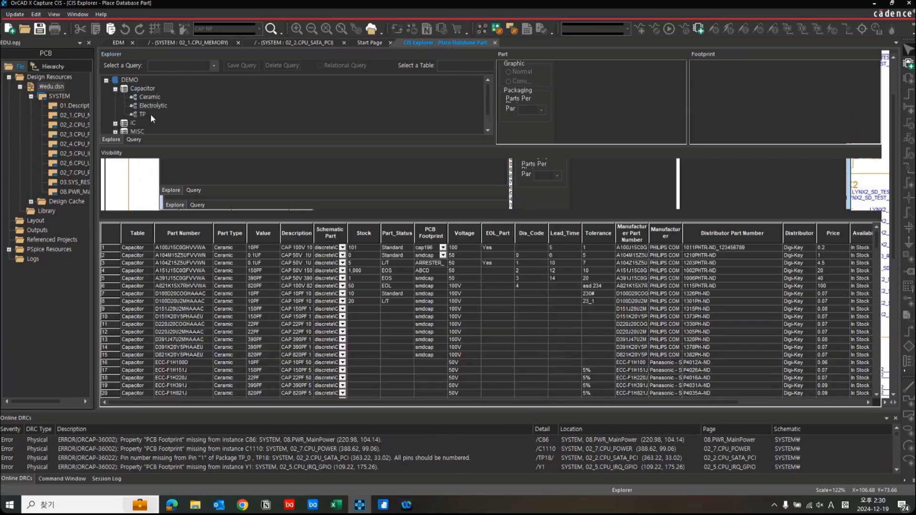
pyautogui.click(143, 114)
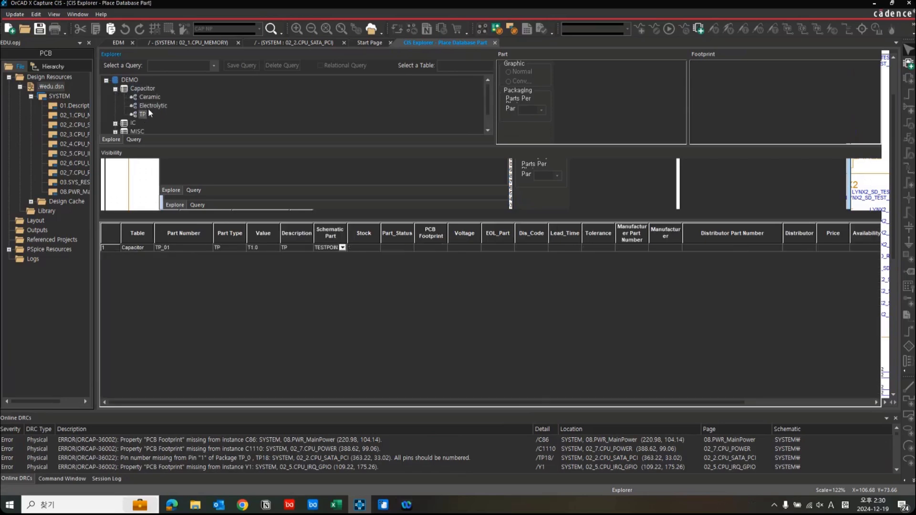
pyautogui.click(149, 99)
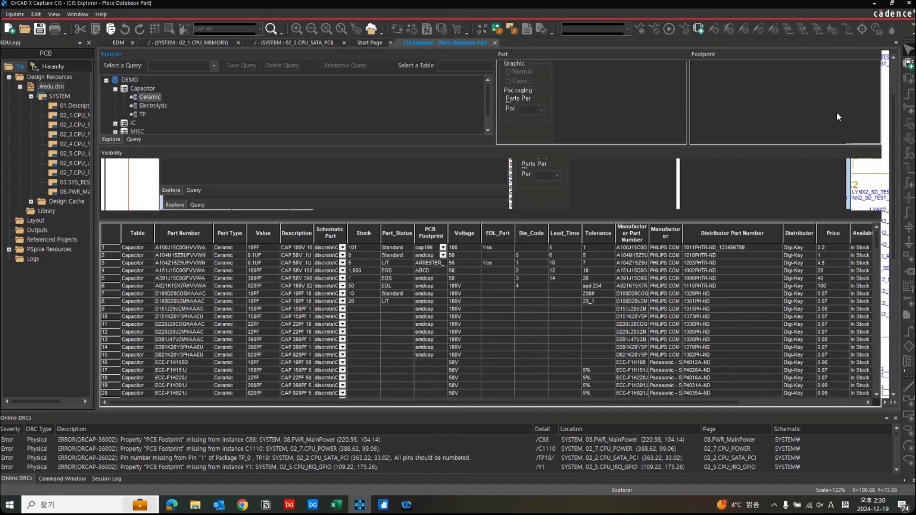
# Place three A100J15C0GHVVWA 10PF ceramic capacitors in the open area beside the PCI signals on the schematic page, and delete them.
pyautogui.click(133, 249)
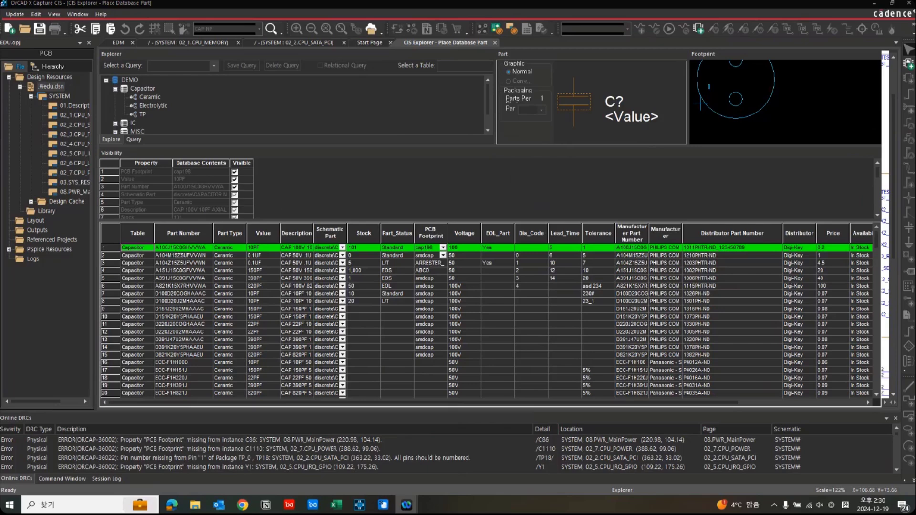
pyautogui.doubleClick(175, 250)
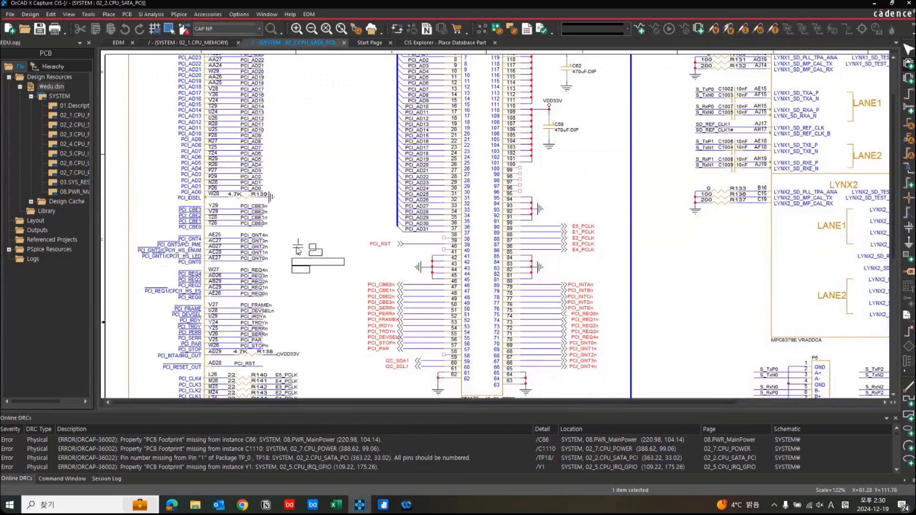
pyautogui.click(299, 252)
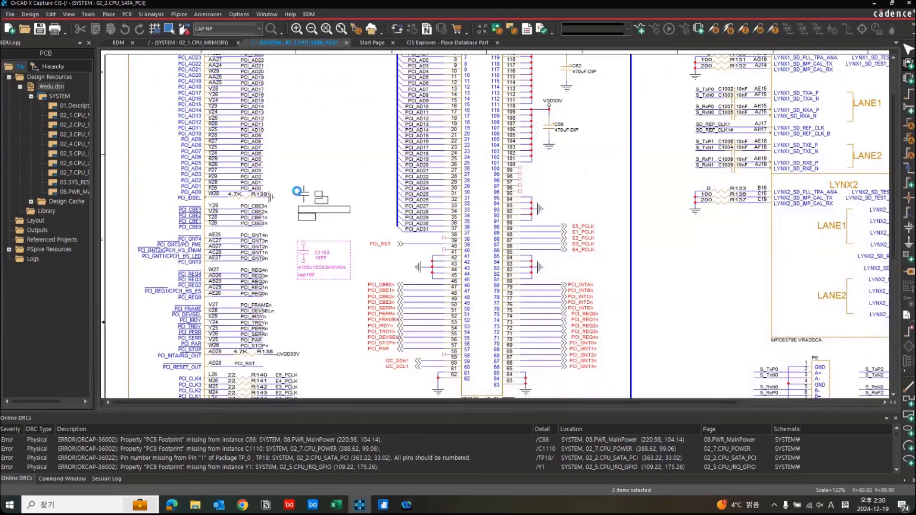
pyautogui.click(298, 194)
pyautogui.click(299, 141)
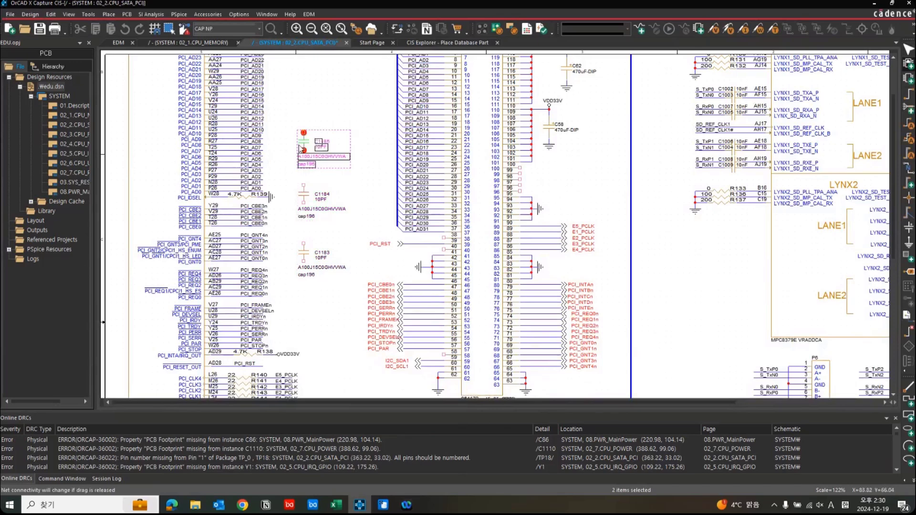
pyautogui.press('Escape')
pyautogui.click(334, 315)
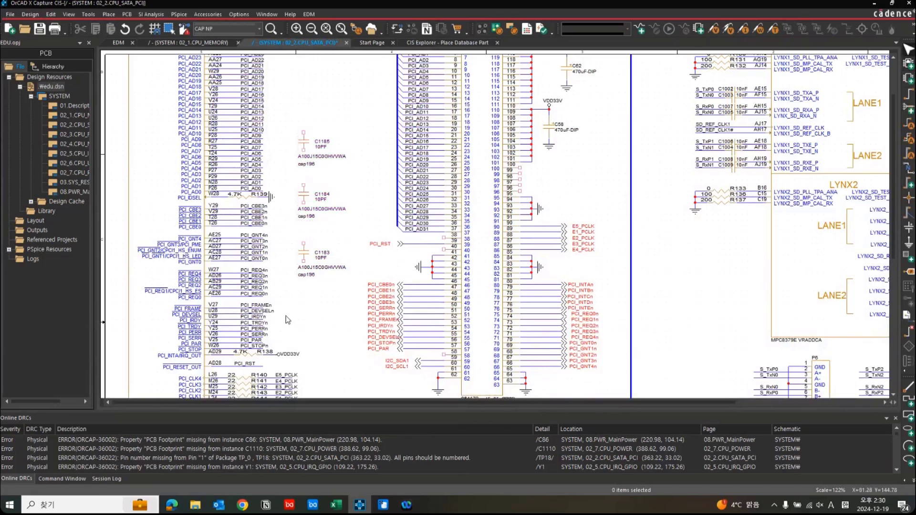
pyautogui.moveTo(290, 309); pyautogui.dragTo(374, 136)
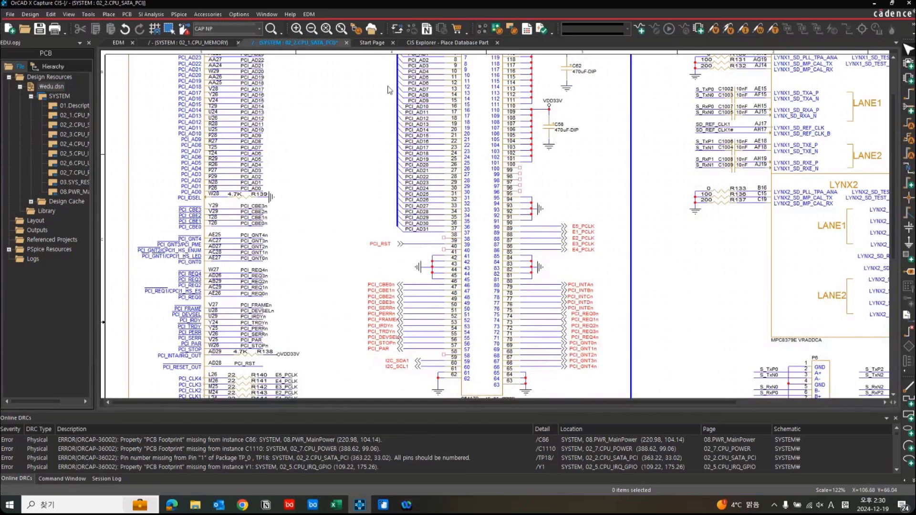
# Return to the CIS Explorer part list, switch to interCAD EzLibrary Database and expand its Capacitor table.
pyautogui.click(436, 42)
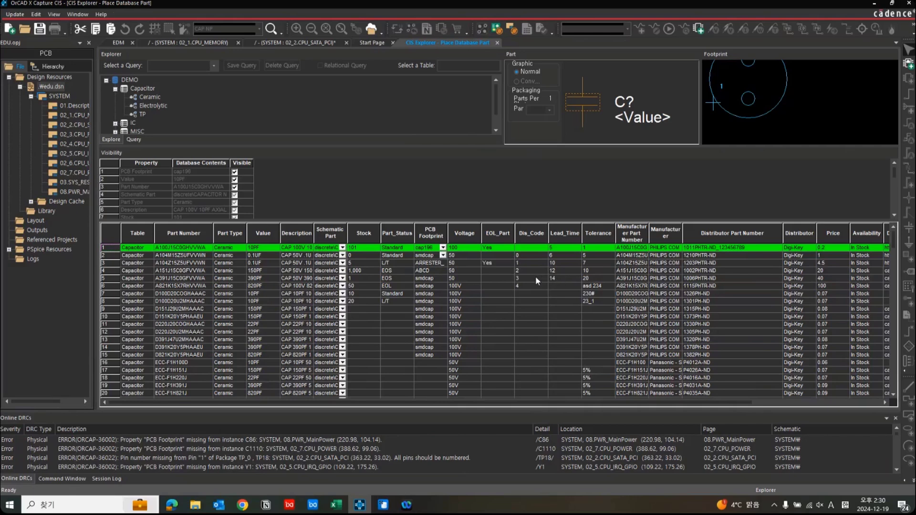
pyautogui.click(384, 506)
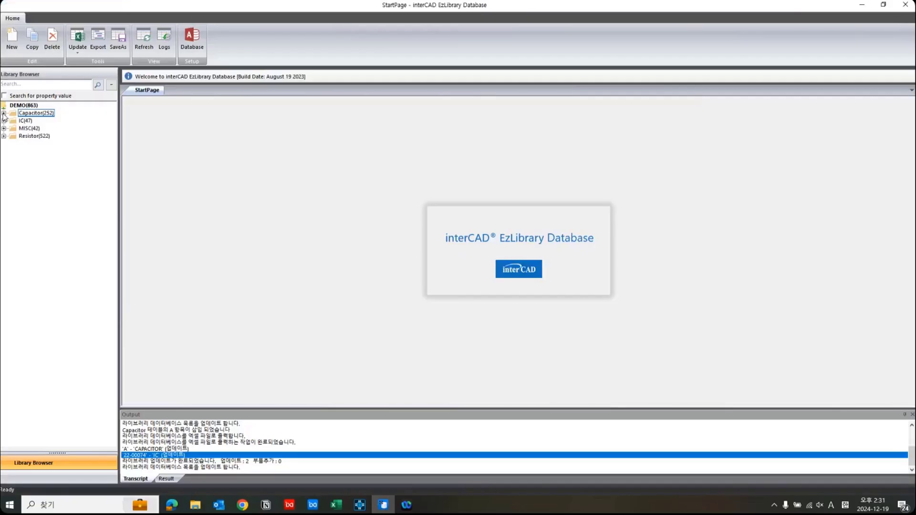
pyautogui.click(4, 113)
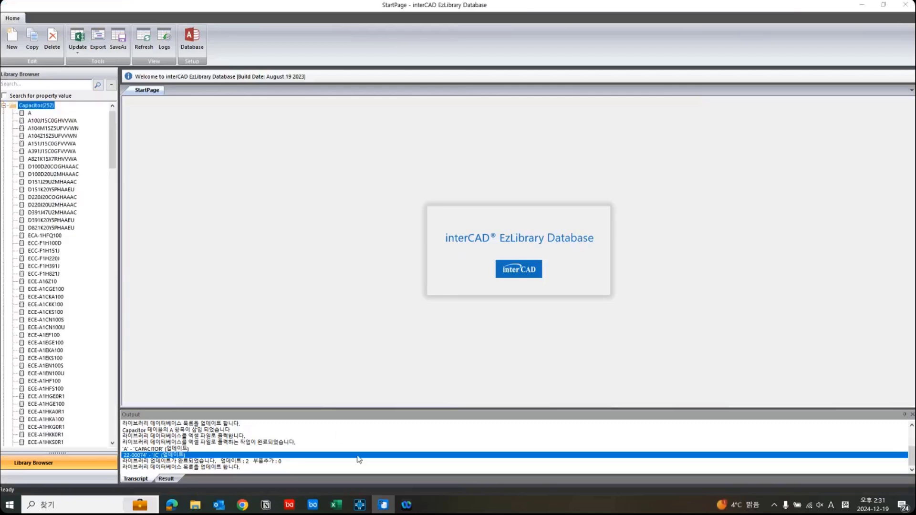
# Switch to OrCAD Capture CIS, select capacitor A at the end of the Ceramic part list and inspect its remaining property columns.
pyautogui.click(365, 507)
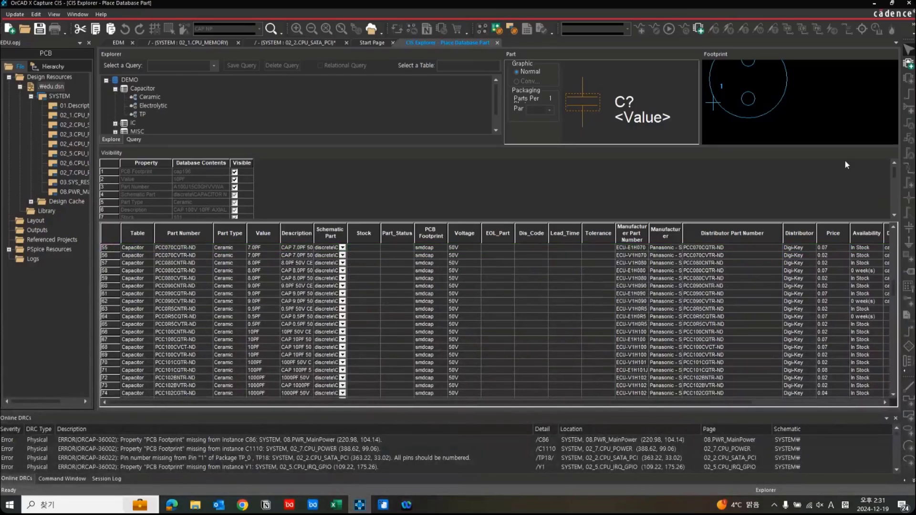
pyautogui.moveTo(896, 329); pyautogui.dragTo(895, 392)
pyautogui.click(170, 393)
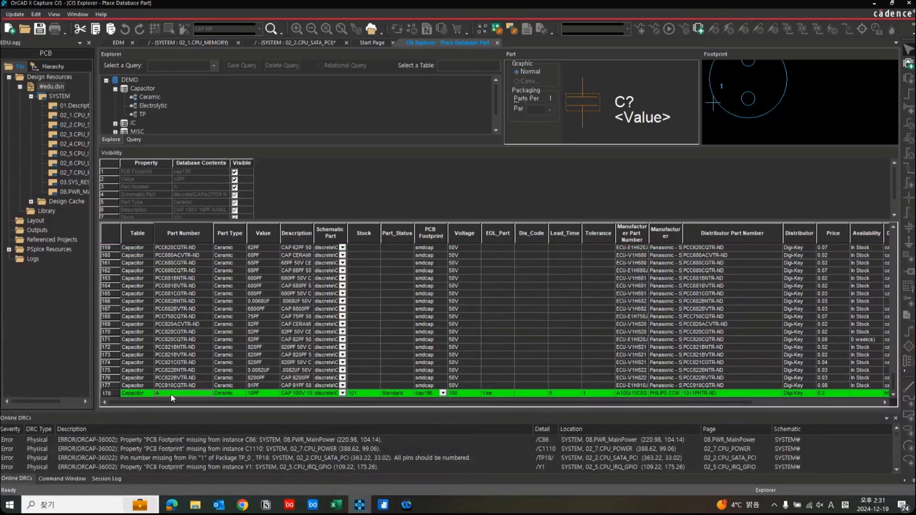
pyautogui.moveTo(218, 403); pyautogui.dragTo(568, 393)
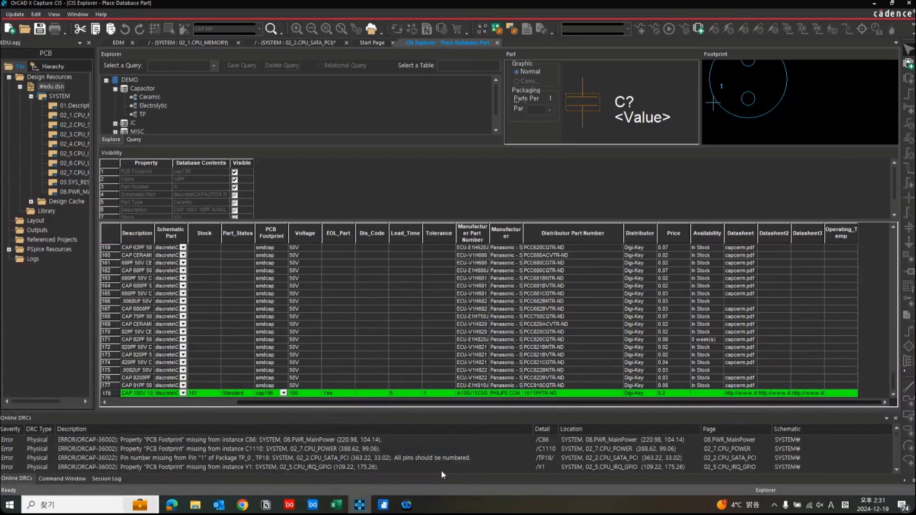
# In EzLibrary, set capacitor A's Distributor Part Number to 1011PHTR-ND_123456789 and save the part.
pyautogui.click(383, 507)
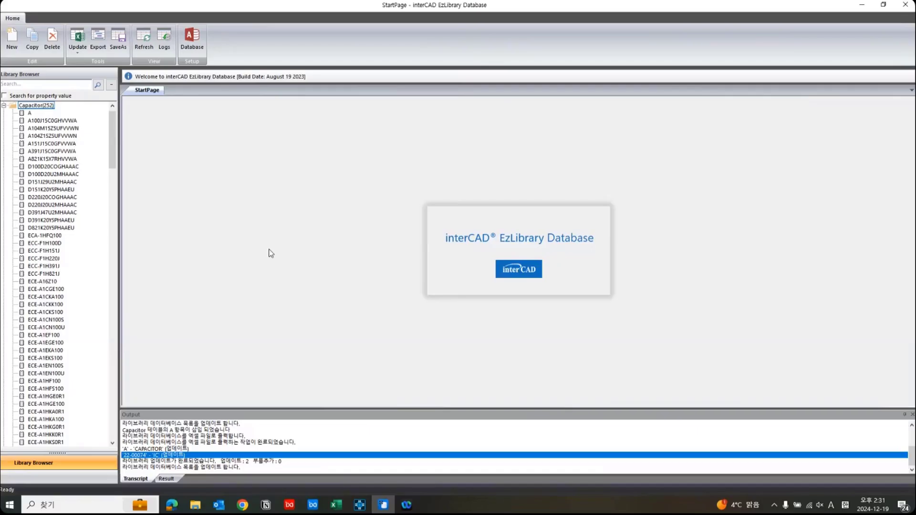
pyautogui.doubleClick(29, 114)
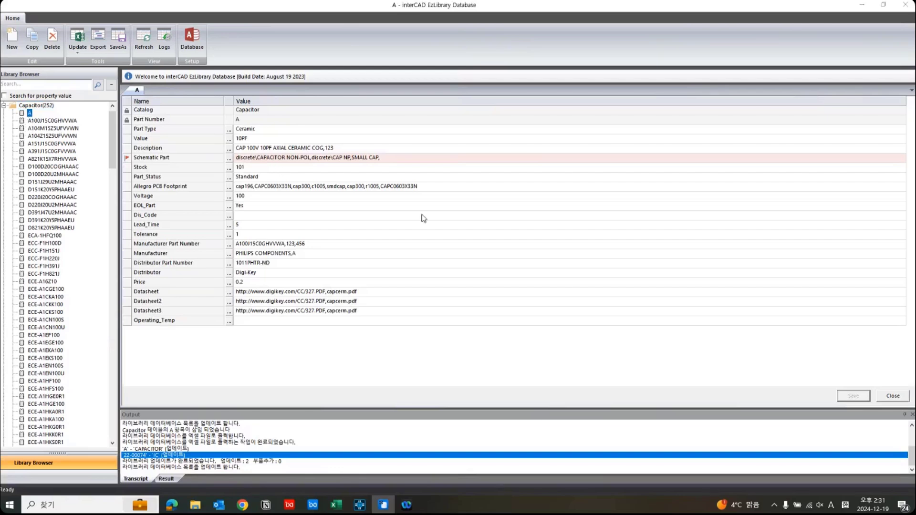
pyautogui.click(377, 264)
pyautogui.click(377, 264)
pyautogui.click(377, 265)
pyautogui.write('_123456789')
pyautogui.click(461, 295)
pyautogui.click(853, 396)
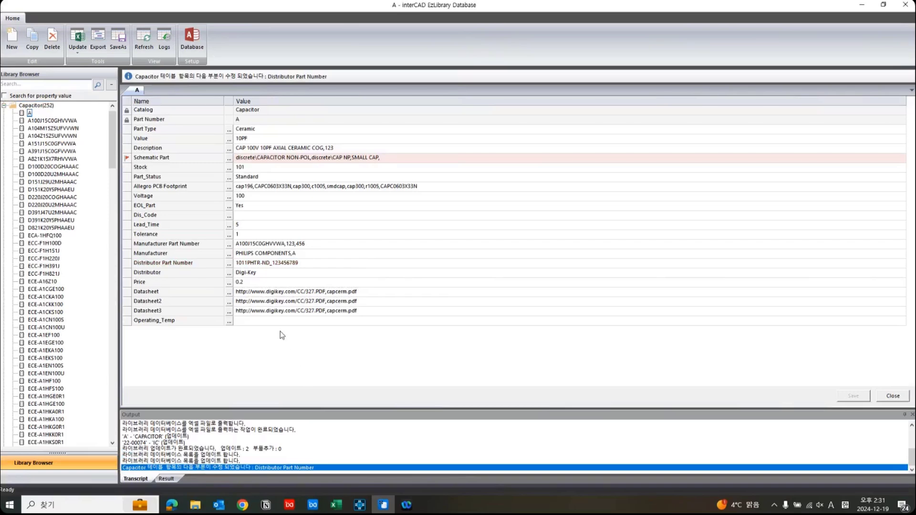
# Open the EzLibrary change log, examine the latest entry for capacitor A's Distributor Part Number, and close the log.
pyautogui.click(168, 43)
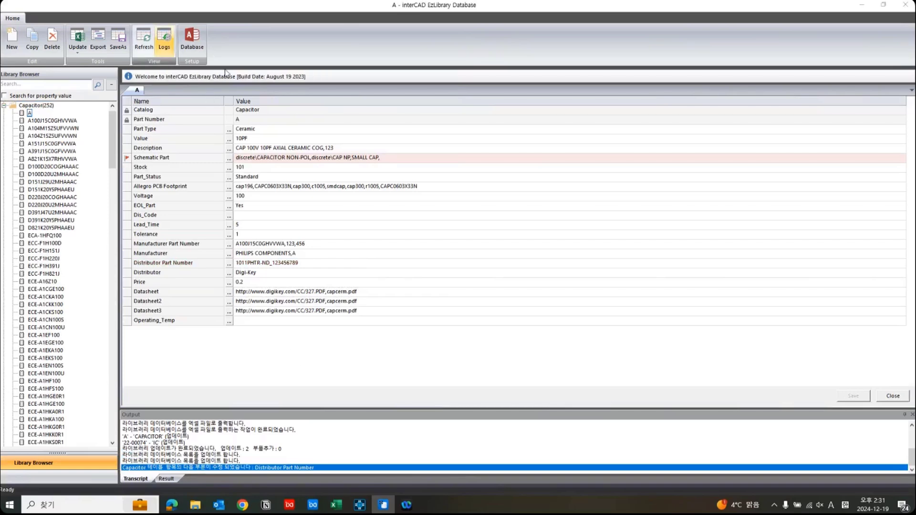
pyautogui.scroll(-15, 447, 313)
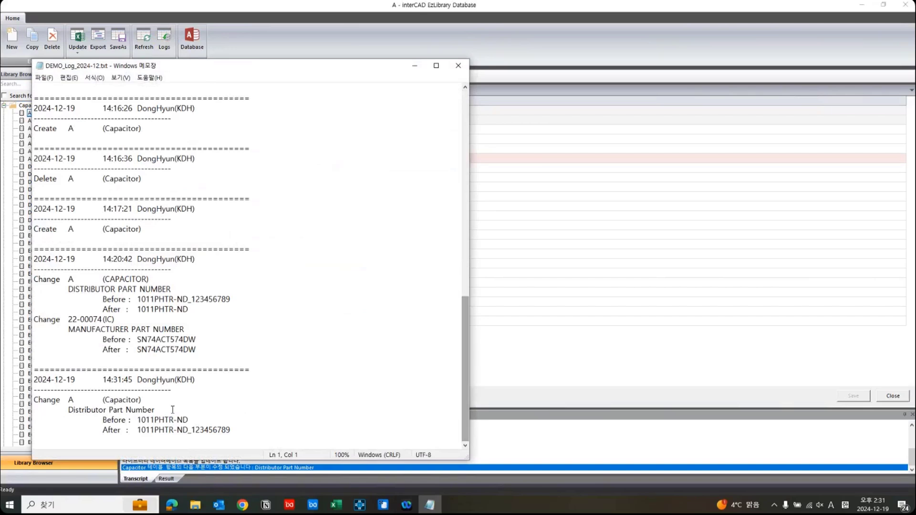
pyautogui.moveTo(245, 428); pyautogui.dragTo(23, 379)
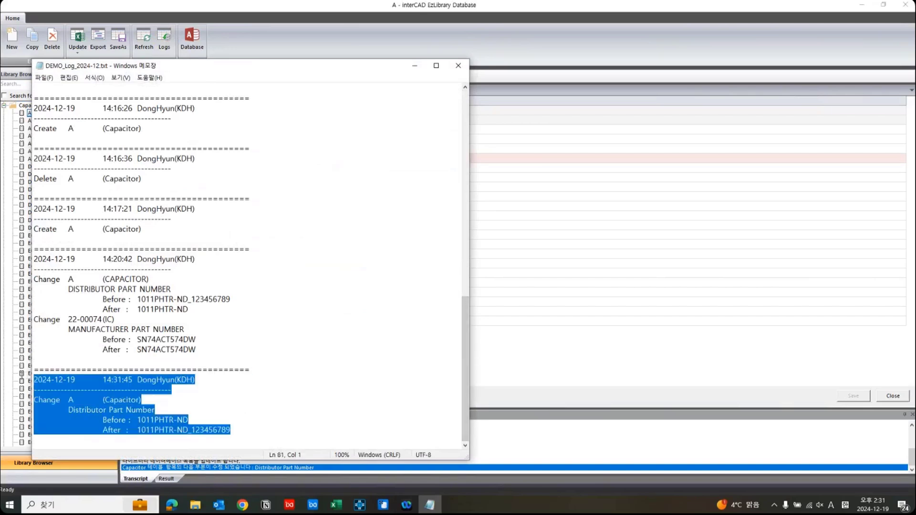
pyautogui.click(144, 402)
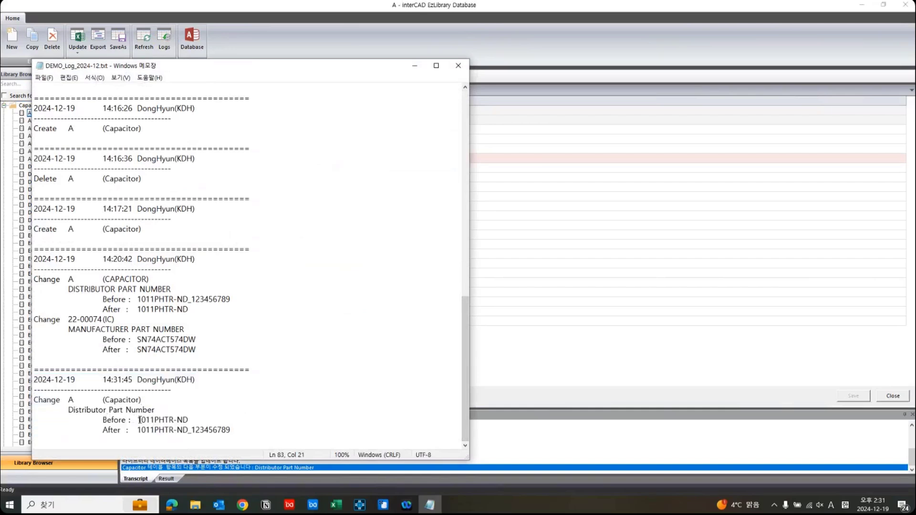
pyautogui.moveTo(138, 420); pyautogui.dragTo(232, 437)
pyautogui.moveTo(245, 433); pyautogui.dragTo(89, 392)
pyautogui.click(356, 183)
pyautogui.click(458, 65)
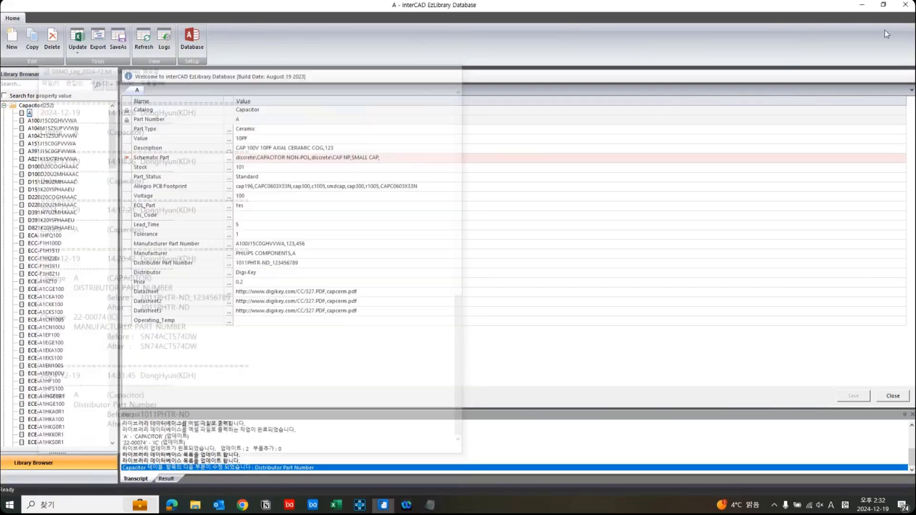
# Back in OrCAD Capture CIS, close and reopen the database part explorer, and list the DEMO database's Ceramic capacitors.
pyautogui.click(865, 6)
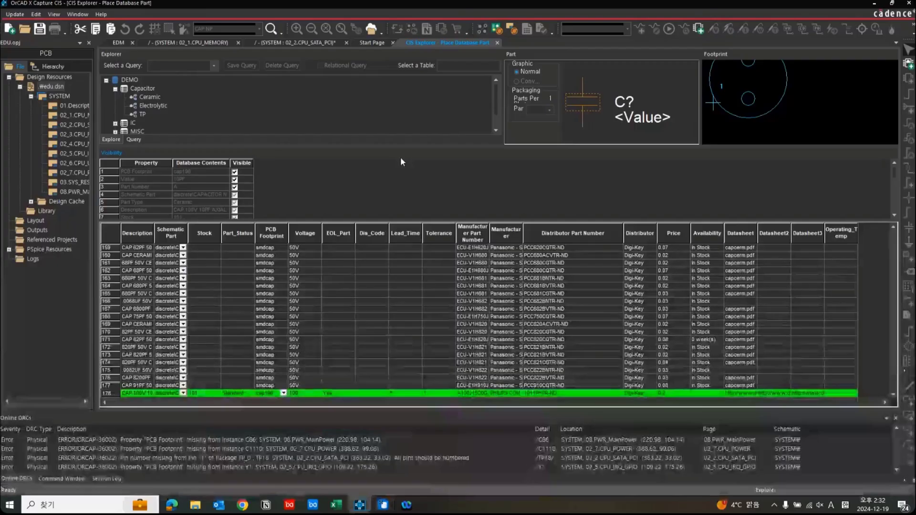
pyautogui.click(498, 43)
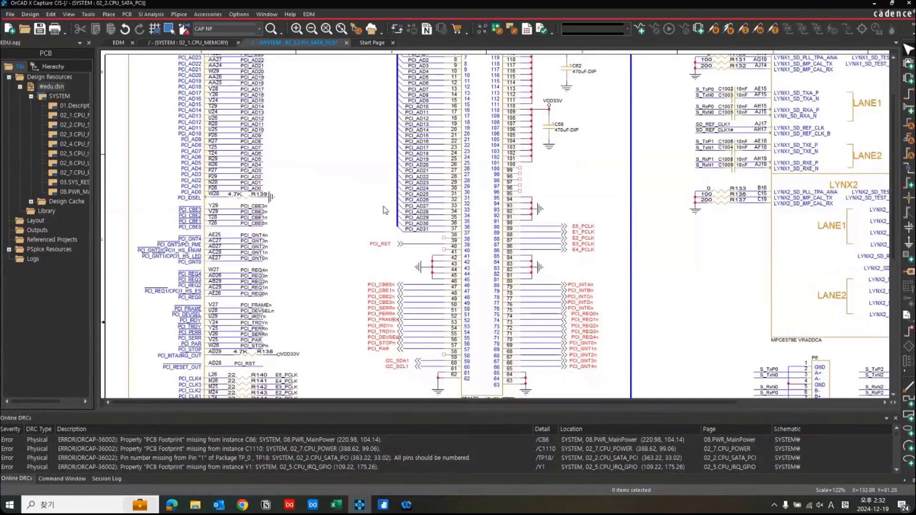
pyautogui.press('z')
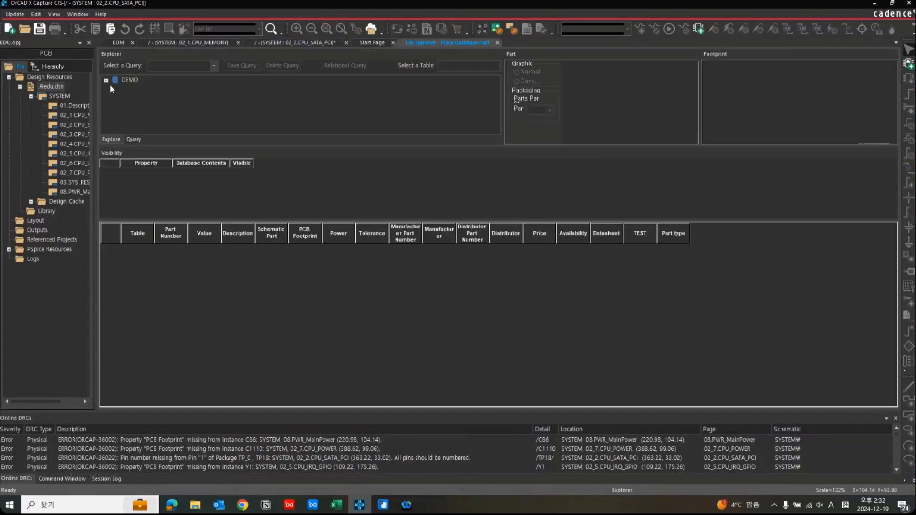
pyautogui.click(107, 81)
pyautogui.click(115, 89)
pyautogui.click(149, 97)
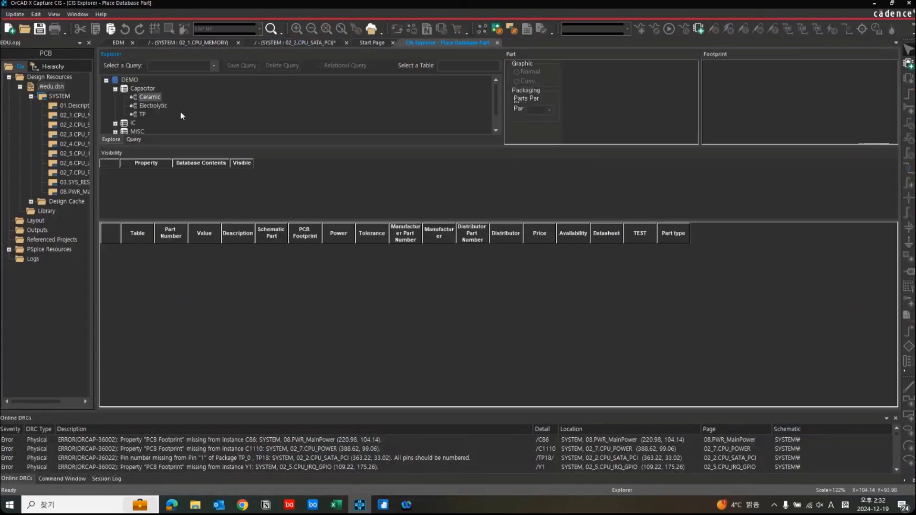
# Select capacitor A at the end of the reloaded Ceramic list and check its Distributor Part Number.
pyautogui.moveTo(894, 238); pyautogui.dragTo(894, 395)
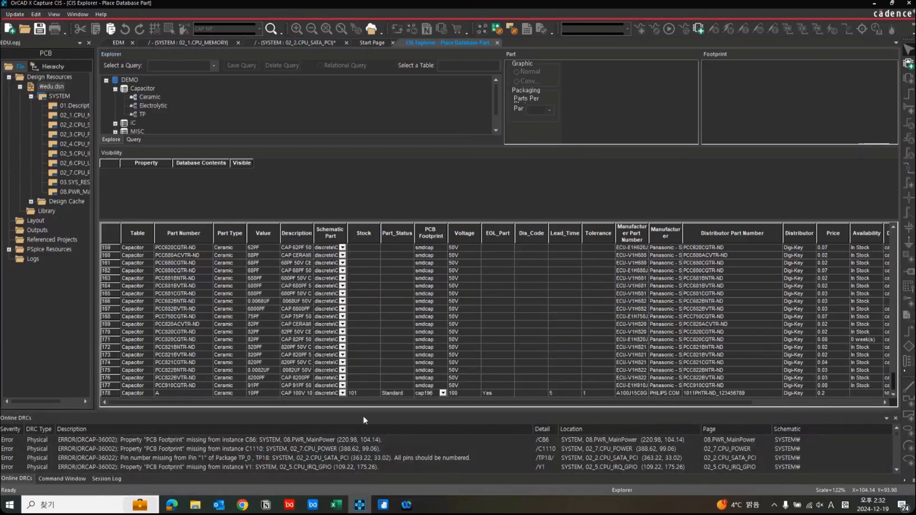
pyautogui.click(163, 395)
pyautogui.moveTo(268, 403); pyautogui.dragTo(386, 411)
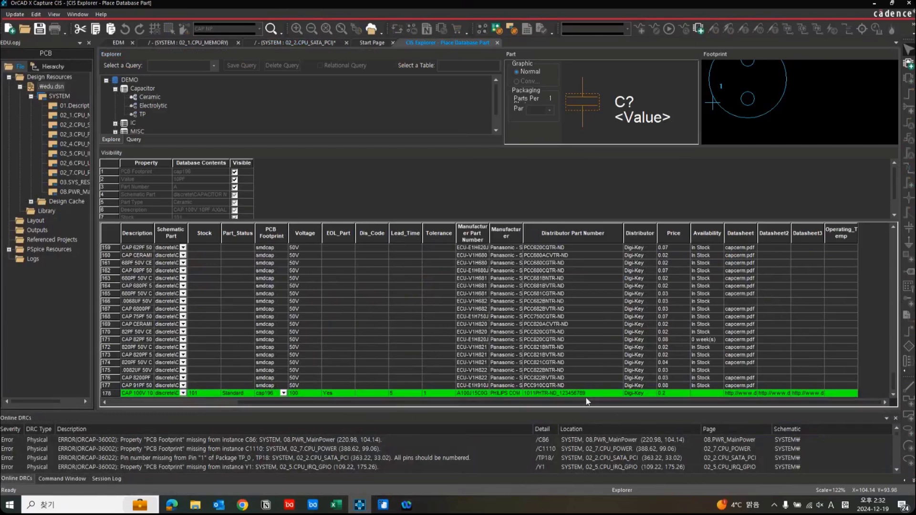
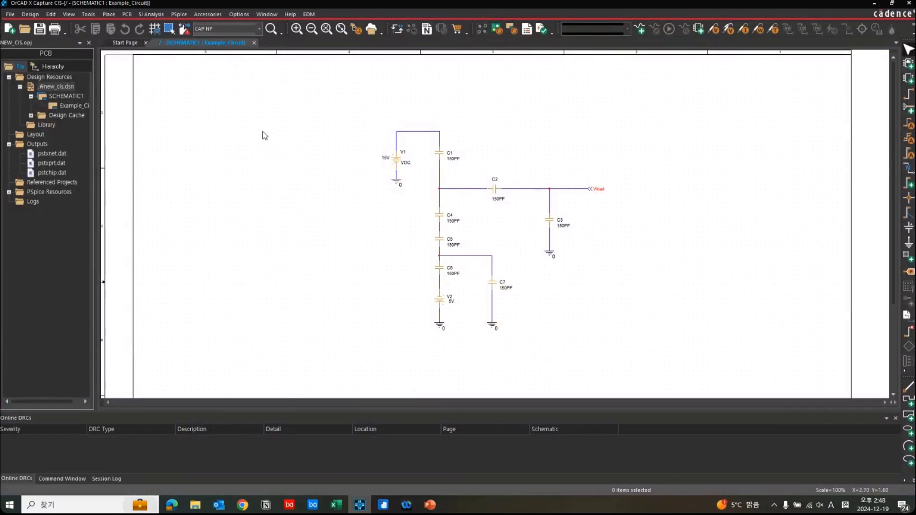
# Open the database part explorer for placing a part and list the DEMO database's Ceramic capacitors.
pyautogui.press('z')
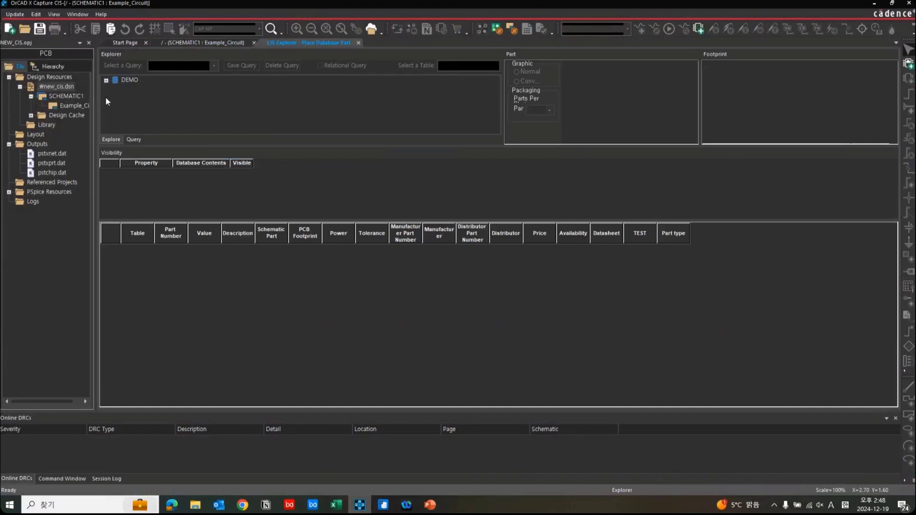
pyautogui.click(106, 81)
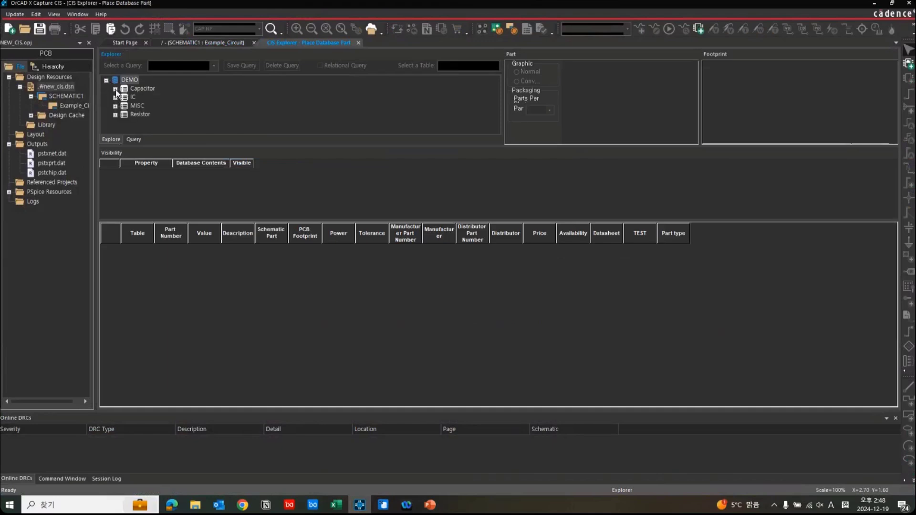
pyautogui.click(116, 89)
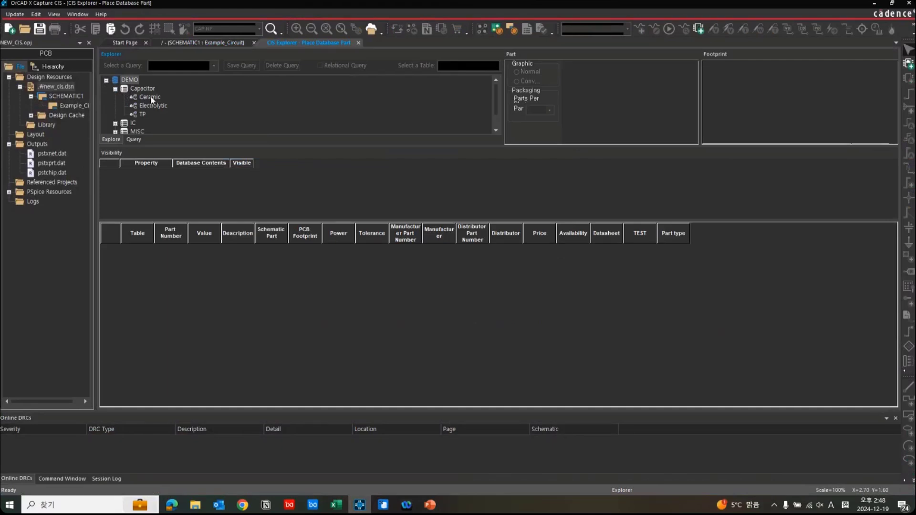
pyautogui.click(151, 98)
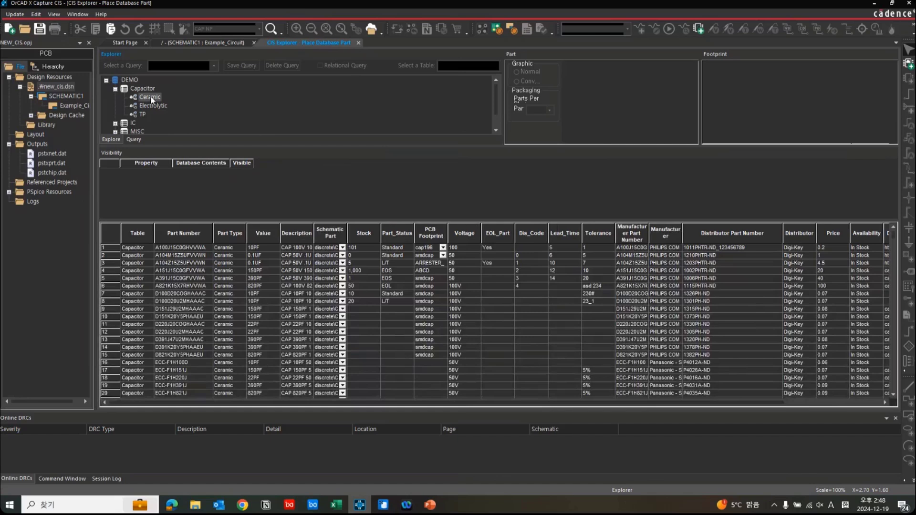
# Browse the Ceramic capacitor list, selecting different parts to examine their schematic symbol and PCB footprint previews.
pyautogui.click(177, 248)
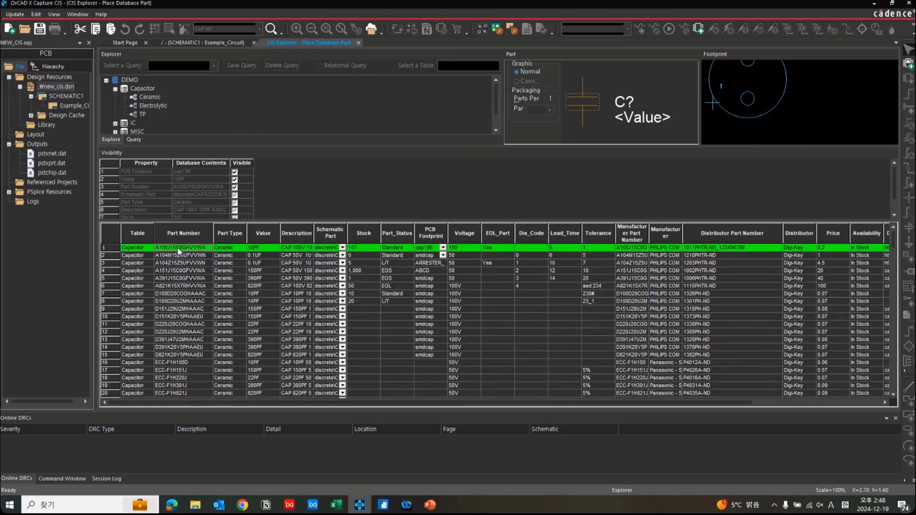
pyautogui.click(180, 257)
pyautogui.click(182, 286)
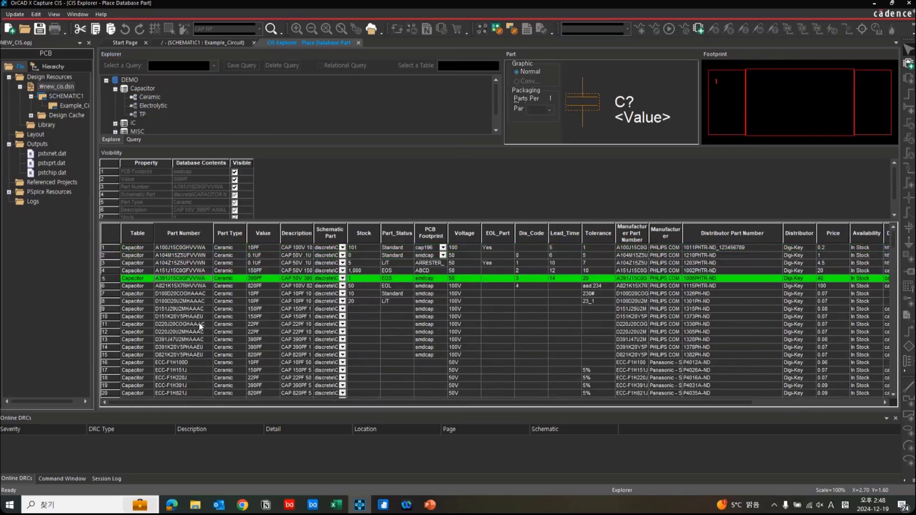
pyautogui.click(199, 323)
pyautogui.click(210, 355)
pyautogui.scroll(-3, 213, 339)
pyautogui.click(212, 335)
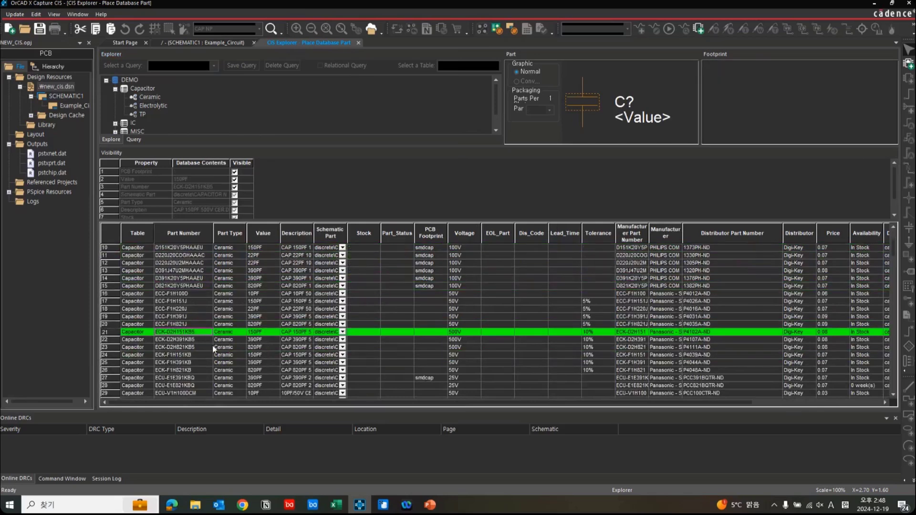
pyautogui.scroll(-2, 213, 345)
pyautogui.click(213, 346)
pyautogui.scroll(-2, 213, 347)
pyautogui.click(214, 354)
pyautogui.scroll(-1, 209, 328)
pyautogui.click(209, 319)
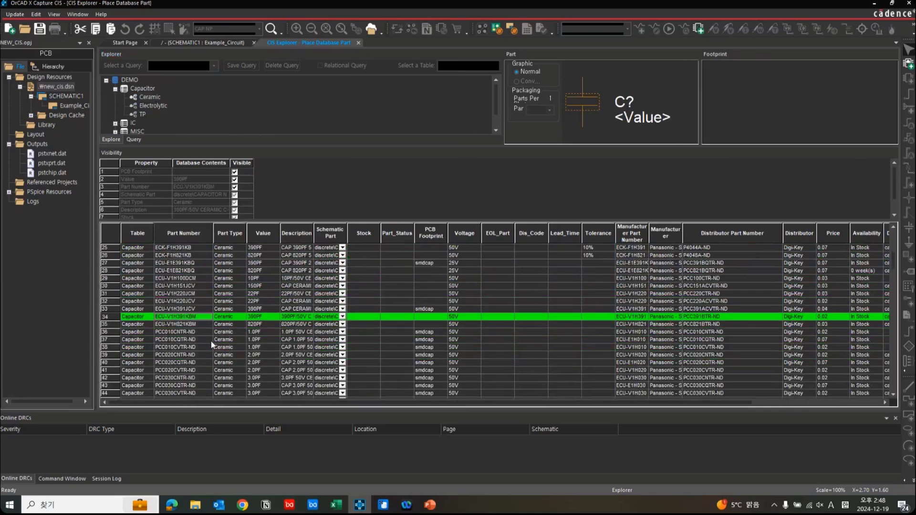
pyautogui.click(212, 342)
pyautogui.scroll(-3, 211, 344)
pyautogui.click(212, 345)
pyautogui.scroll(-2, 211, 345)
pyautogui.scroll(13, 211, 342)
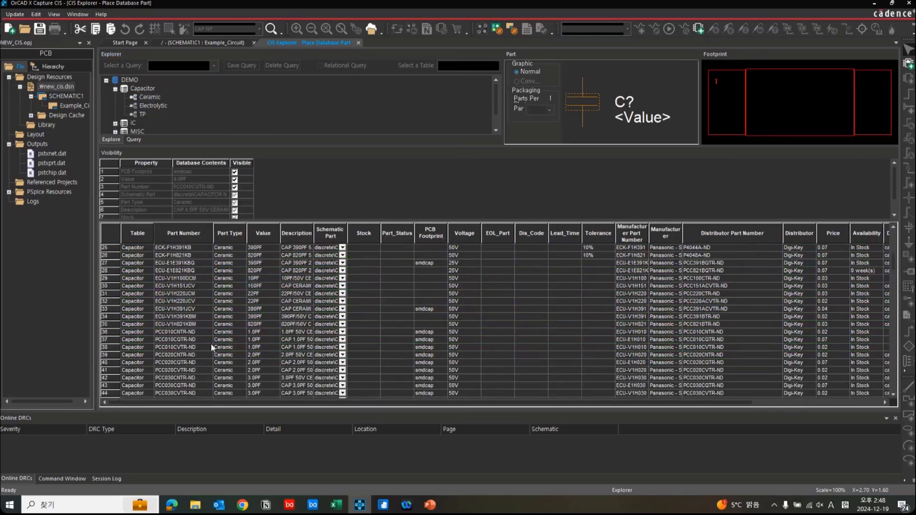
# Switch the schematic part of capacitor A100J15C0GHVVWA to SMALL CAP and back to the discrete library's capacitor symbol.
pyautogui.click(209, 247)
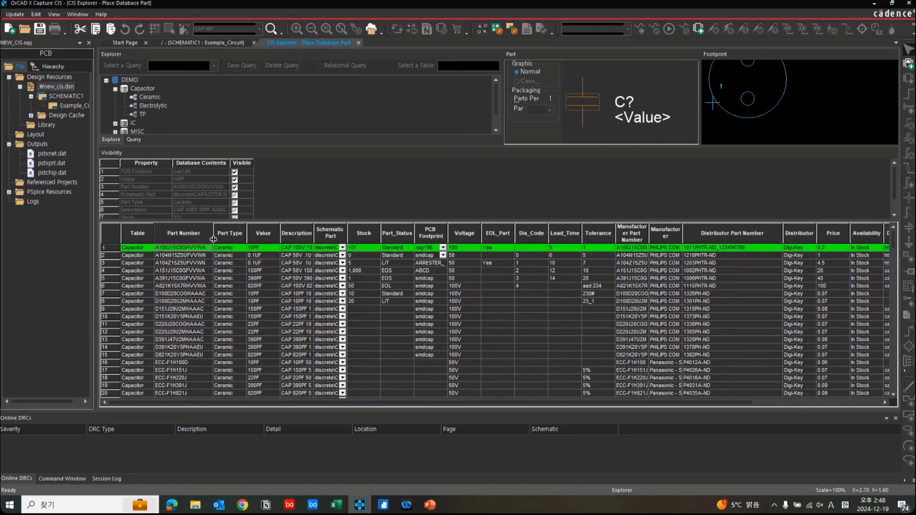
pyautogui.click(343, 247)
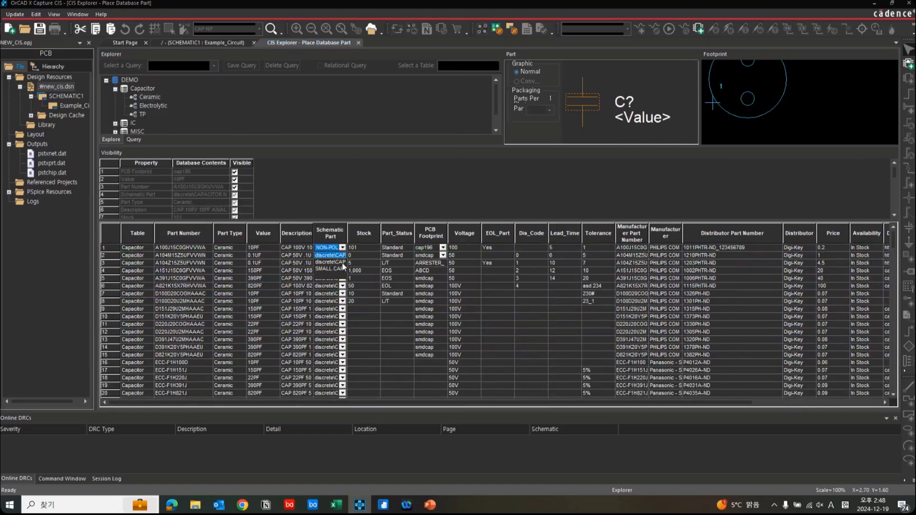
pyautogui.click(342, 268)
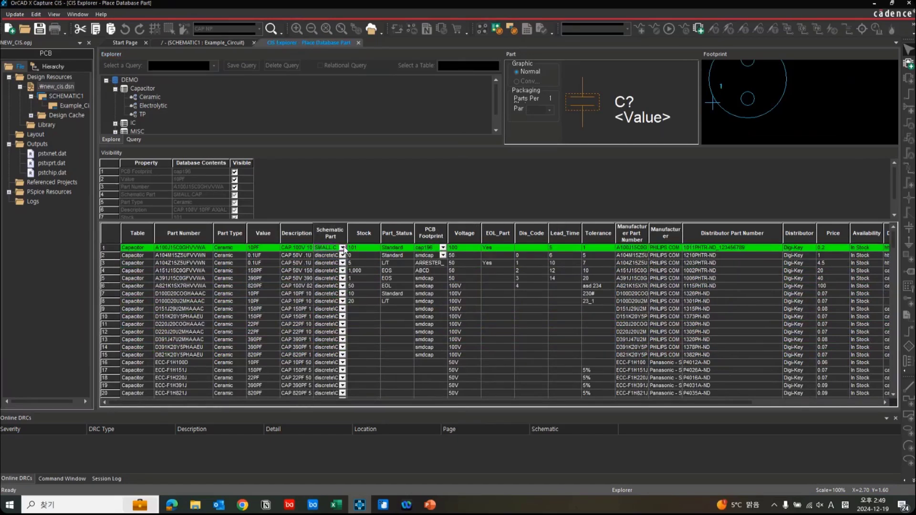
pyautogui.click(343, 248)
pyautogui.click(343, 254)
# Preview alternative PCB footprints for capacitor A100J15C0GHVVWA and choose cap300.
pyautogui.click(443, 247)
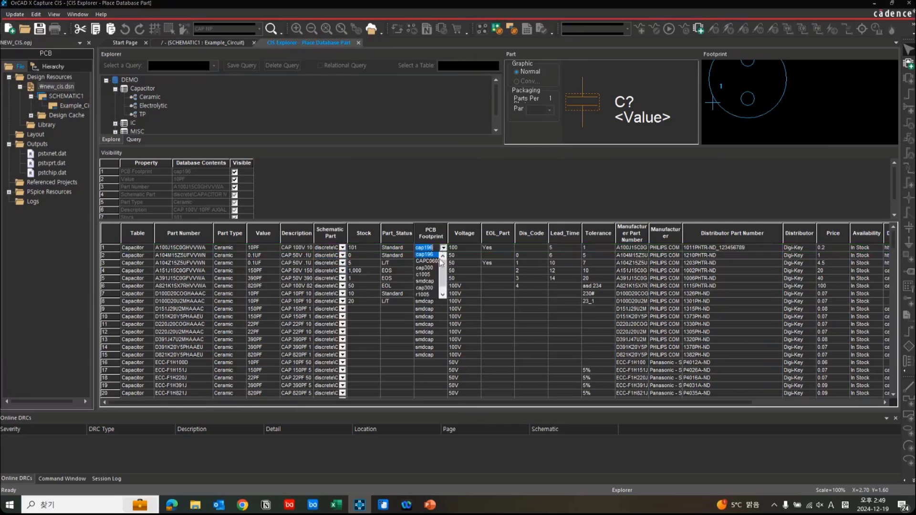
pyautogui.click(436, 263)
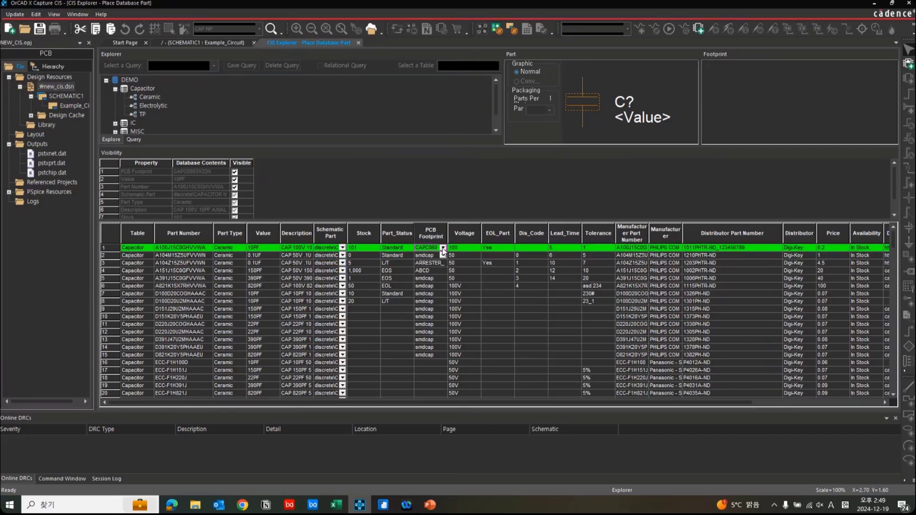
pyautogui.click(443, 247)
pyautogui.click(436, 263)
pyautogui.click(443, 248)
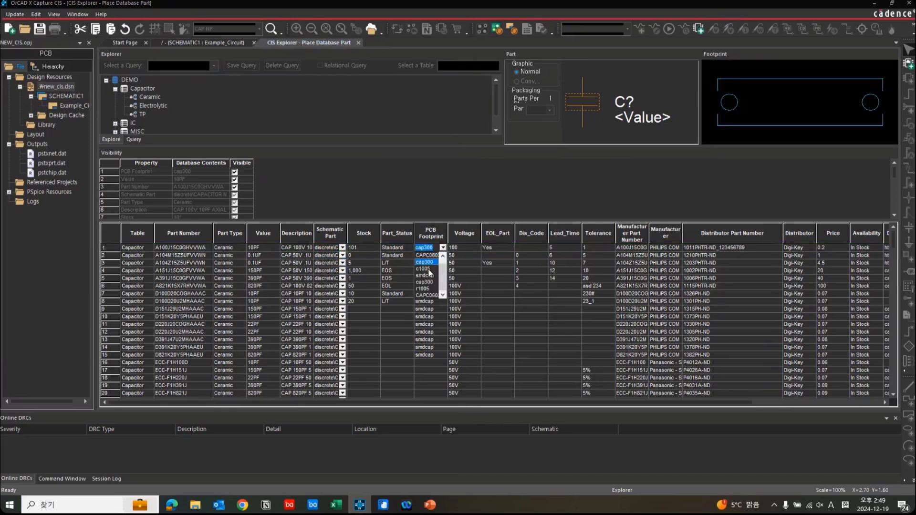
pyautogui.click(443, 248)
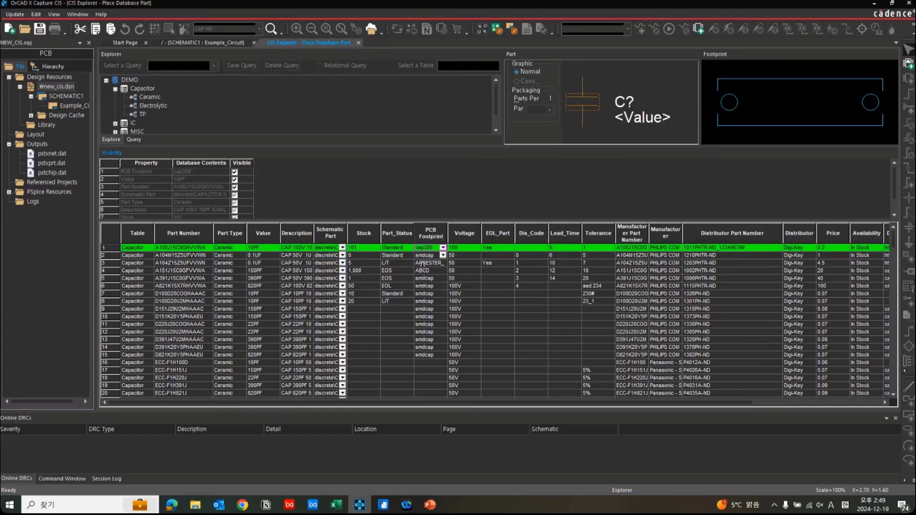
# Enlarge the property visibility area above the part list and reselect the first Ceramic capacitor.
pyautogui.click(424, 234)
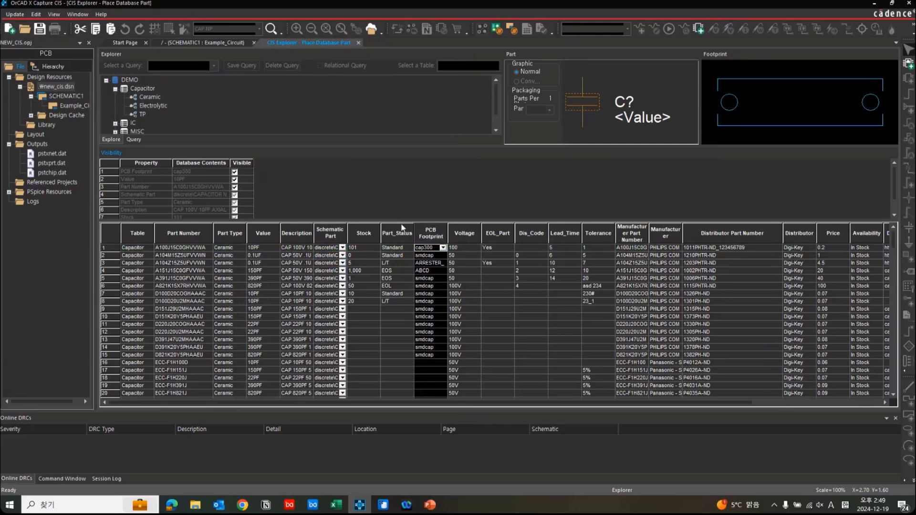
pyautogui.click(403, 229)
pyautogui.moveTo(405, 221); pyautogui.dragTo(404, 241)
pyautogui.click(216, 269)
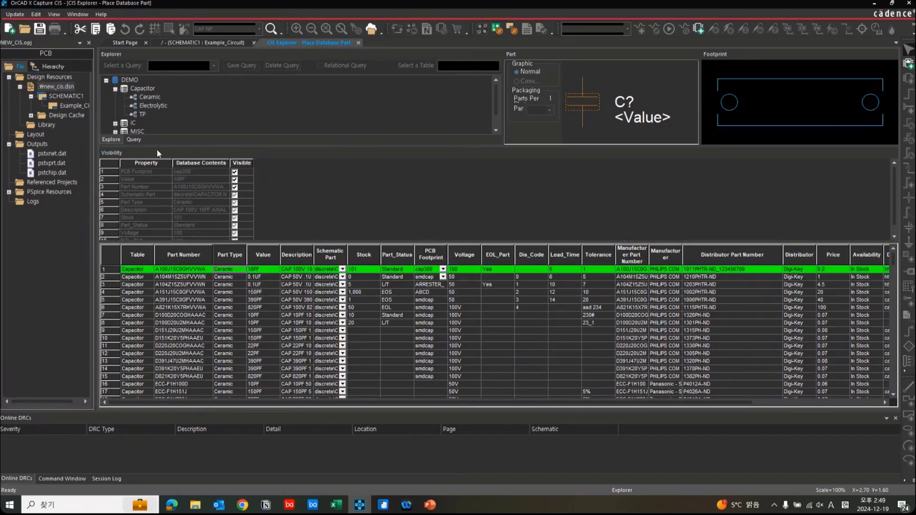
pyautogui.click(290, 197)
# Query the part database for parts whose Part Number equals D100*.
pyautogui.click(134, 140)
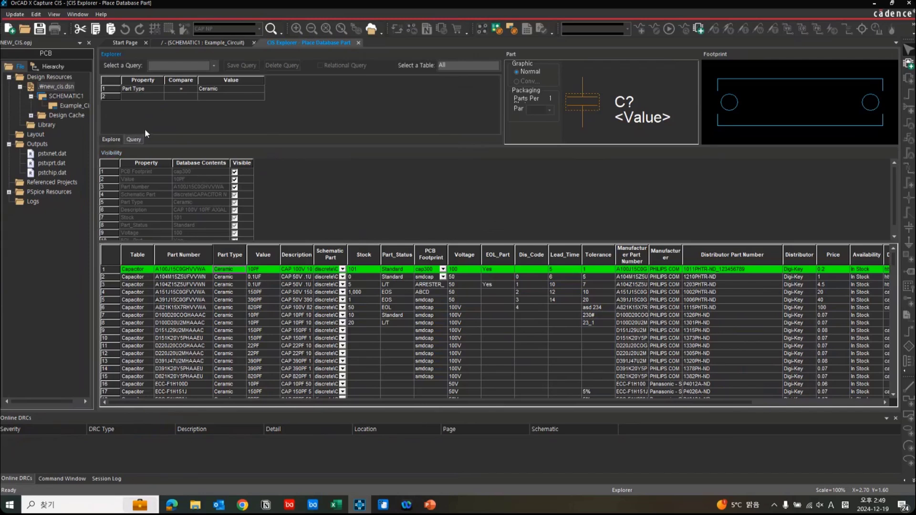
pyautogui.click(158, 89)
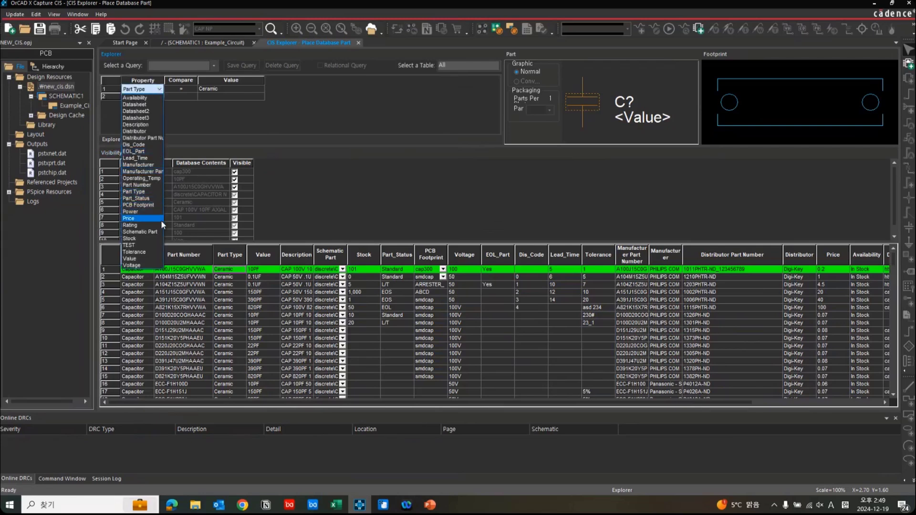
pyautogui.click(157, 185)
pyautogui.click(219, 89)
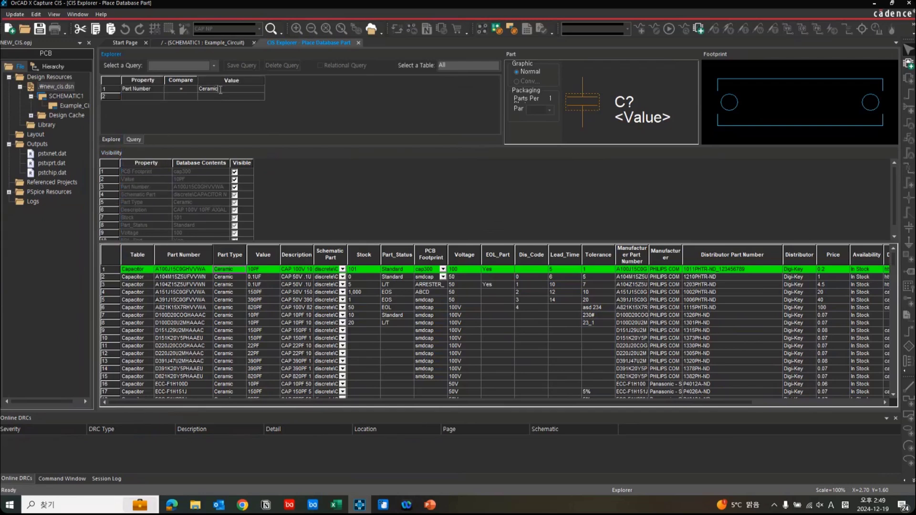
pyautogui.press('BackSpace')
pyautogui.press('BackSpace')
pyautogui.press('BackSpace')
pyautogui.press('BackSpace')
pyautogui.press('BackSpace')
pyautogui.press('BackSpace')
pyautogui.press('BackSpace')
pyautogui.write('D100*')
pyautogui.press('Return')
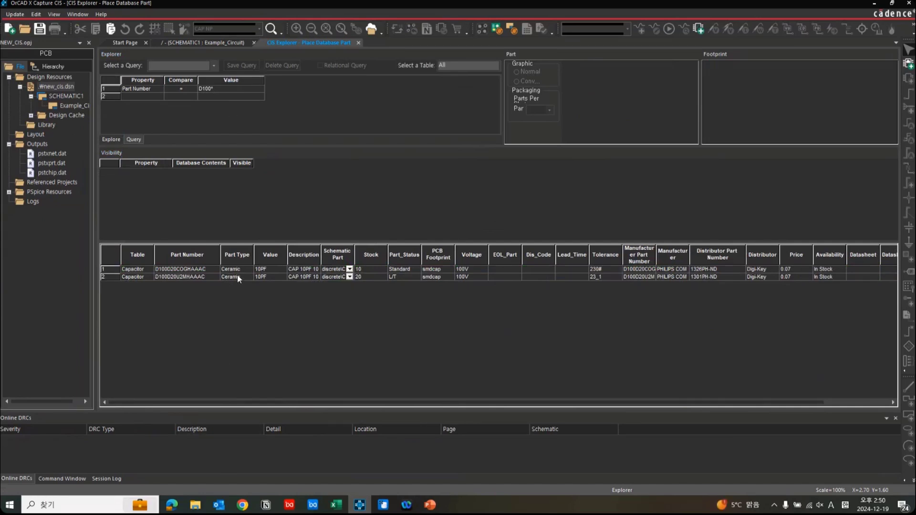
# Compare the symbol, footprint and property previews of D100D20COGHAAAC and D100D20U2MHAAAC.
pyautogui.click(209, 270)
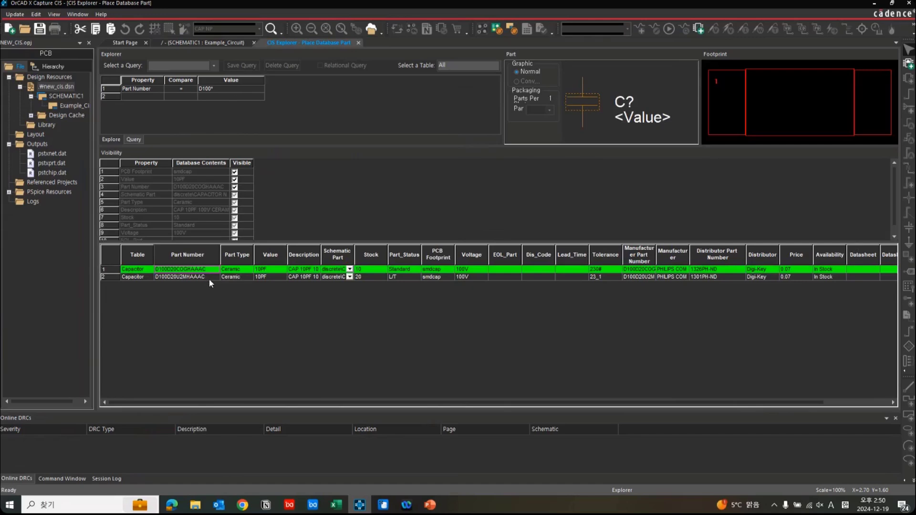
pyautogui.click(209, 276)
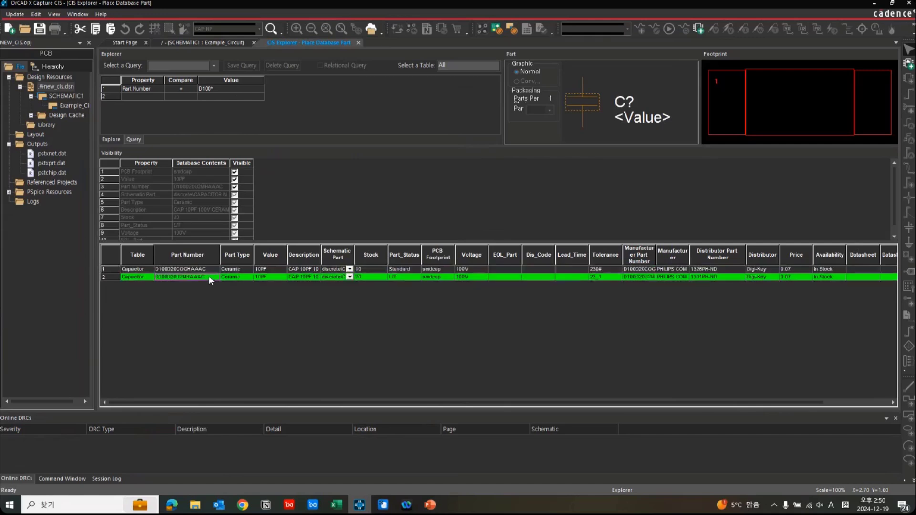
pyautogui.click(210, 269)
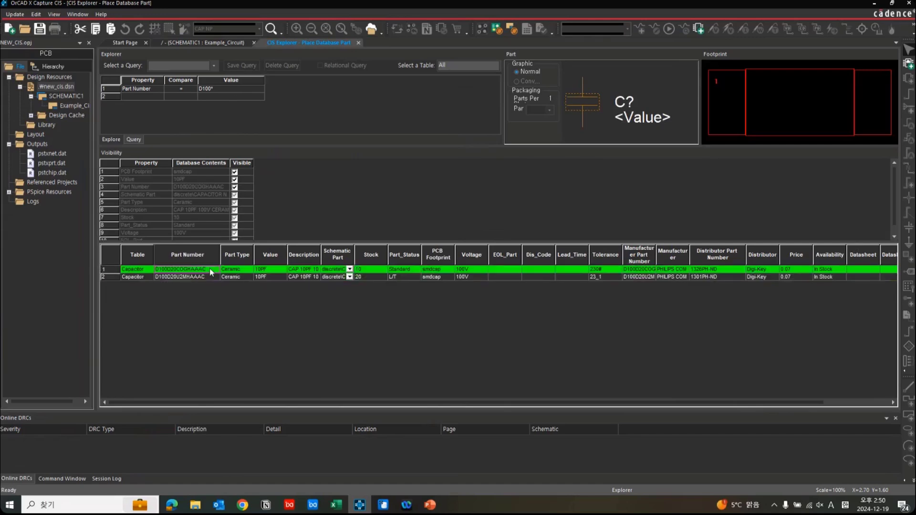
# Start placing D100D20COGHAAAC on the schematic, abandon the placement, and close the database part explorer.
pyautogui.doubleClick(210, 268)
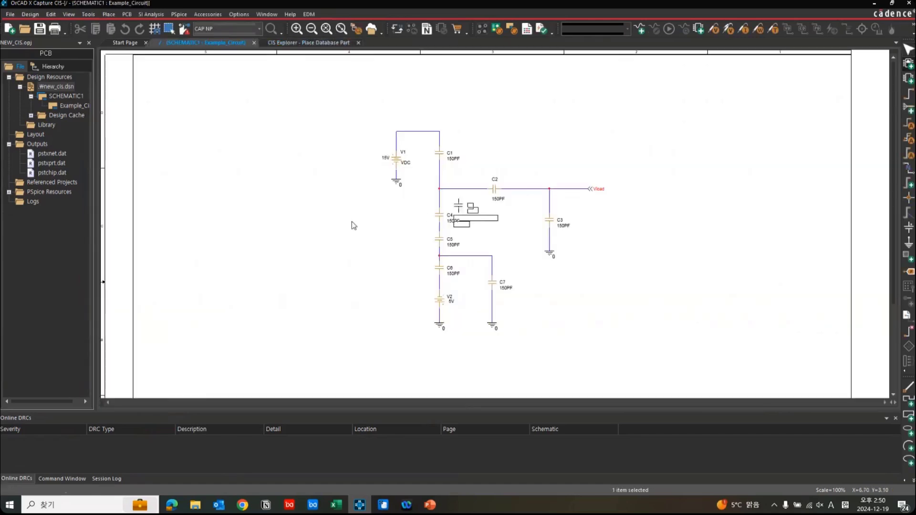
pyautogui.click(294, 42)
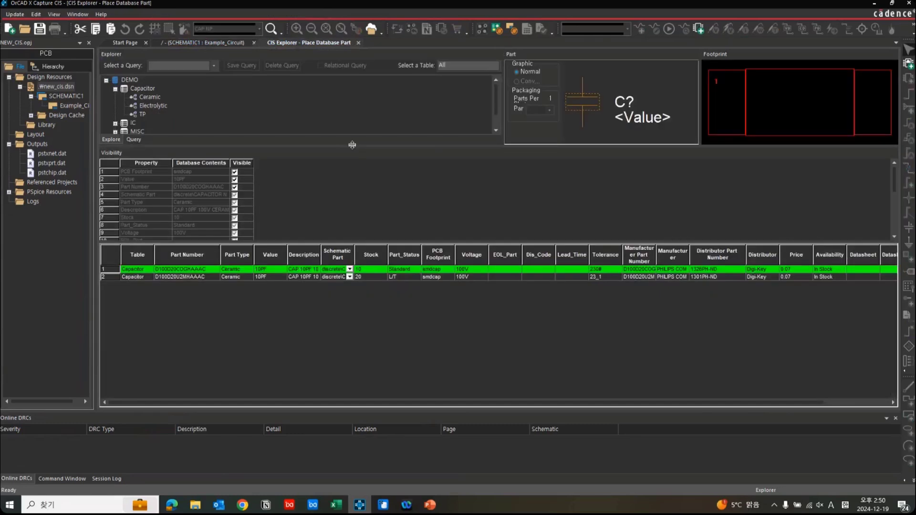
pyautogui.click(359, 42)
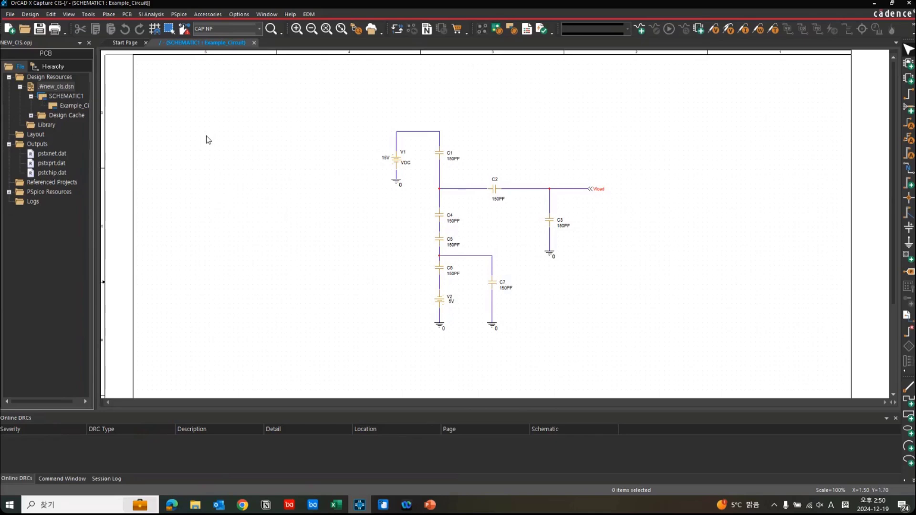
# Open the Part Manager for the new_cis.dsn design.
pyautogui.click(64, 88)
pyautogui.rightClick(64, 88)
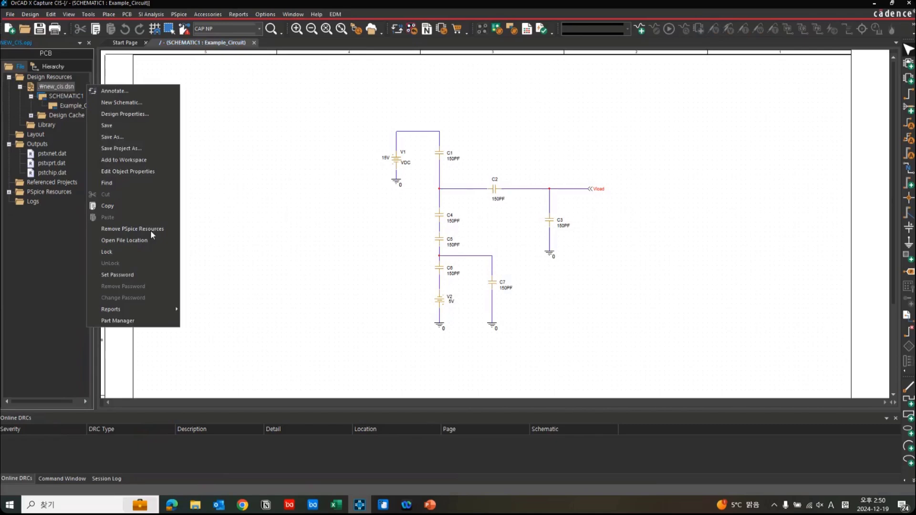
pyautogui.click(142, 326)
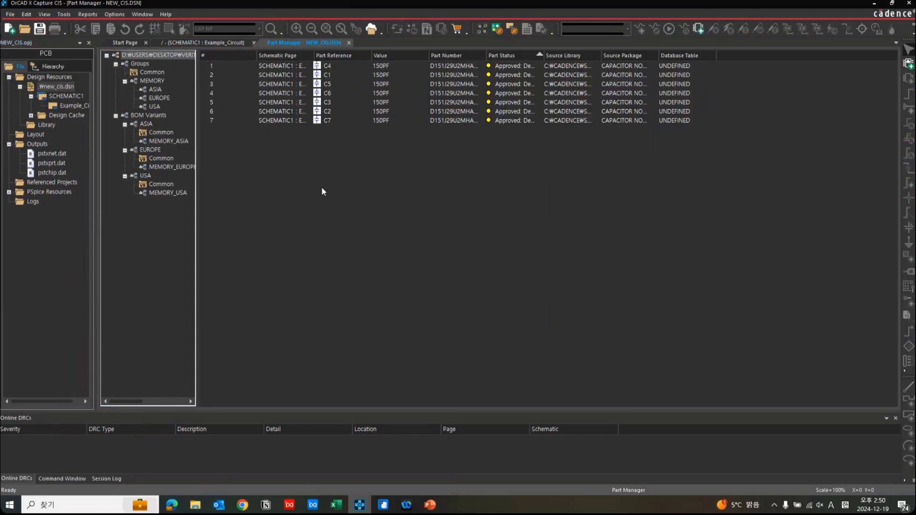
pyautogui.moveTo(322, 187); pyautogui.dragTo(303, 64)
pyautogui.click(283, 126)
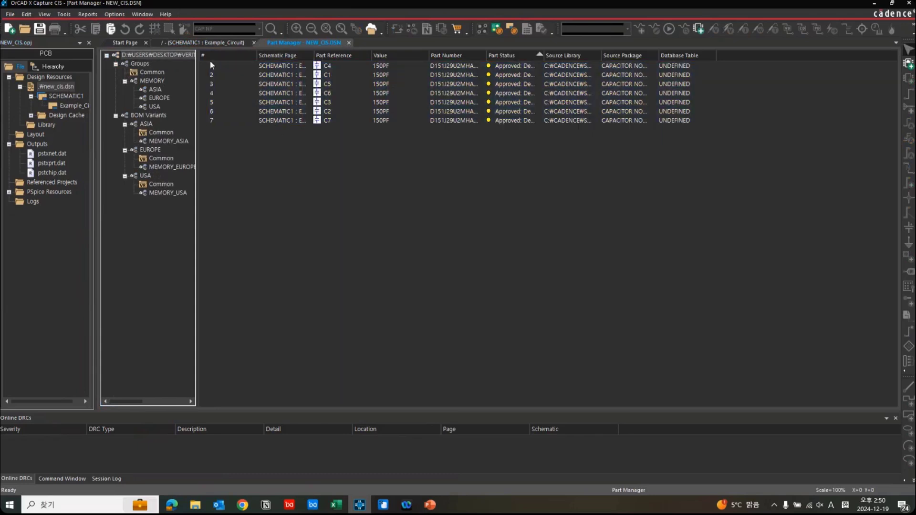
# Update the status of all parts in the design, accepting removal of the undo/redo information.
pyautogui.rightClick(179, 53)
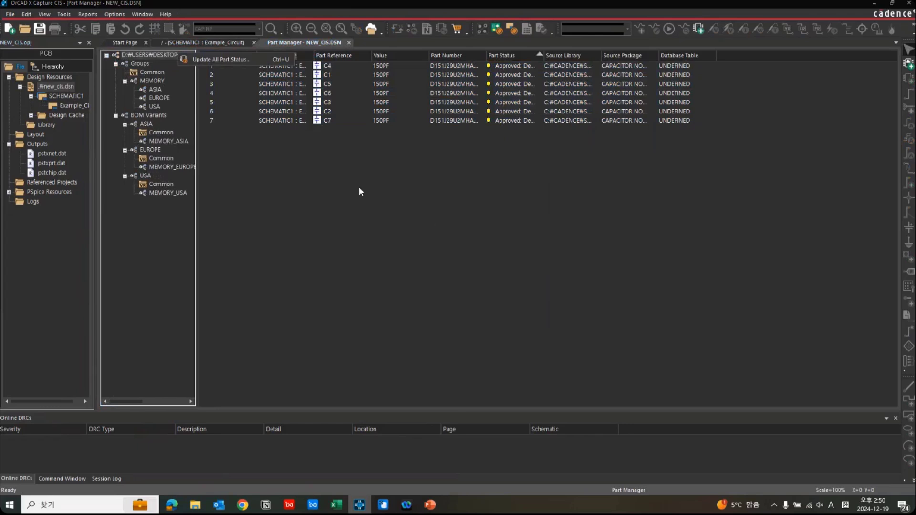
pyautogui.click(246, 62)
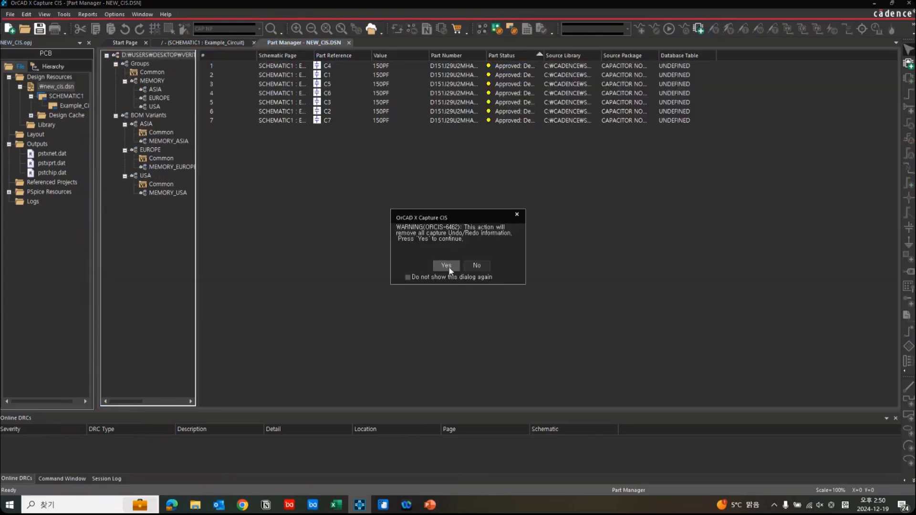
pyautogui.click(447, 265)
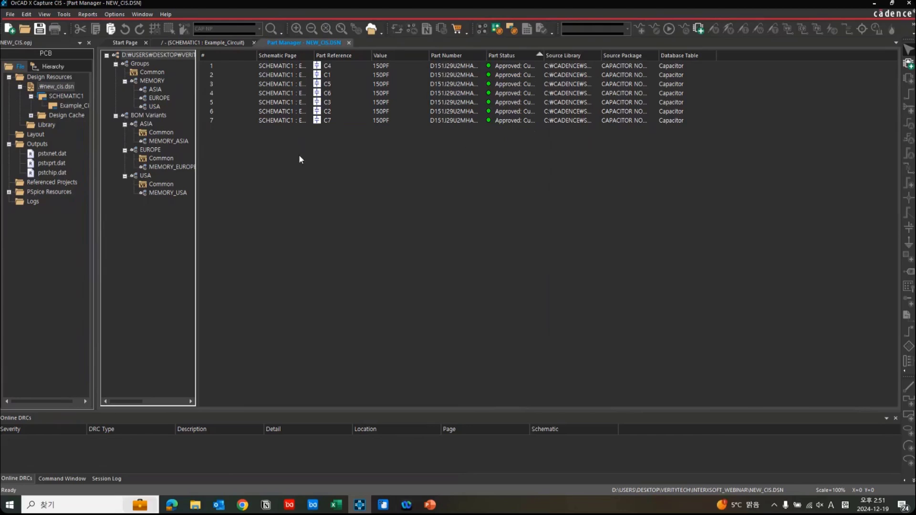
# Review the design's Groups entry, the MEMORY group and the part lists of its ASIA, EUROPE and USA subgroups.
pyautogui.click(147, 62)
pyautogui.rightClick(148, 62)
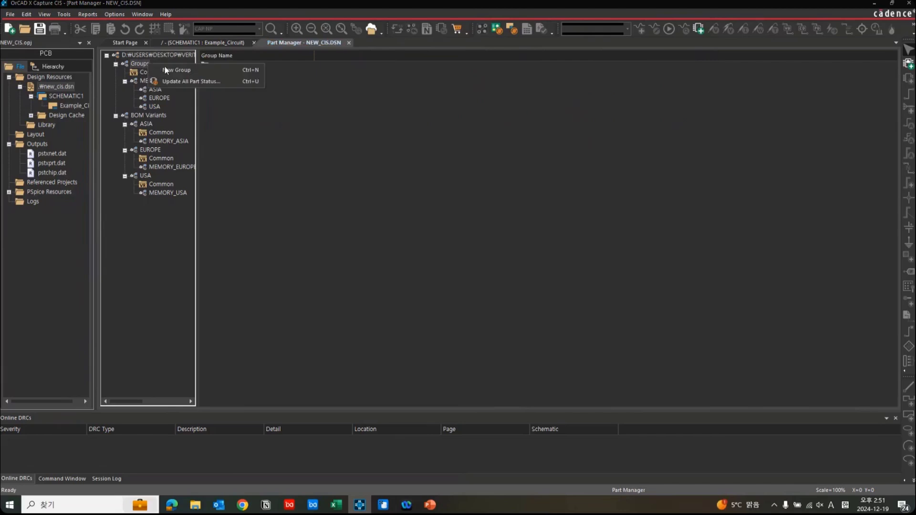
pyautogui.click(150, 83)
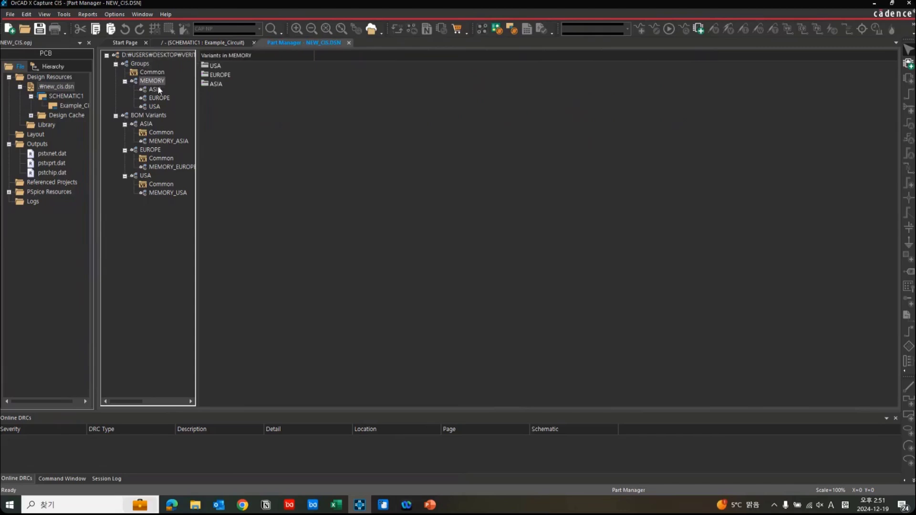
pyautogui.click(160, 98)
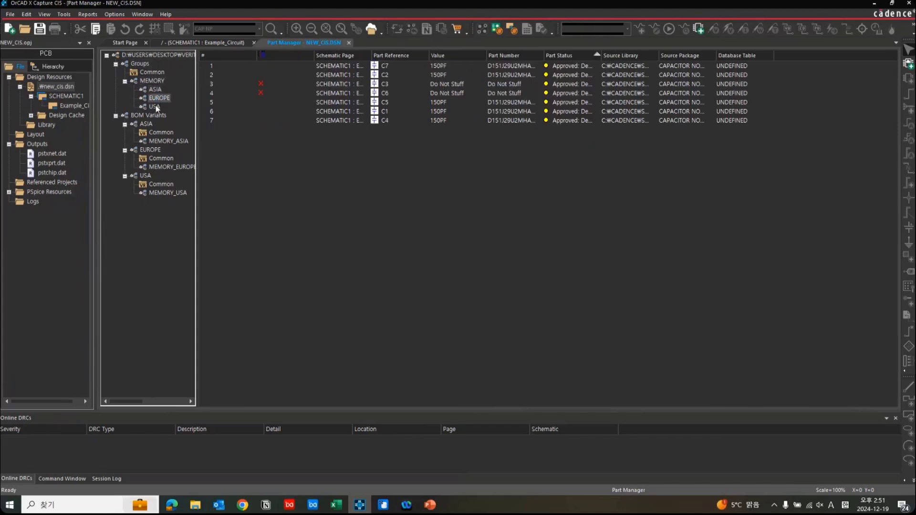
pyautogui.click(157, 107)
pyautogui.click(157, 97)
pyautogui.click(156, 90)
pyautogui.click(156, 82)
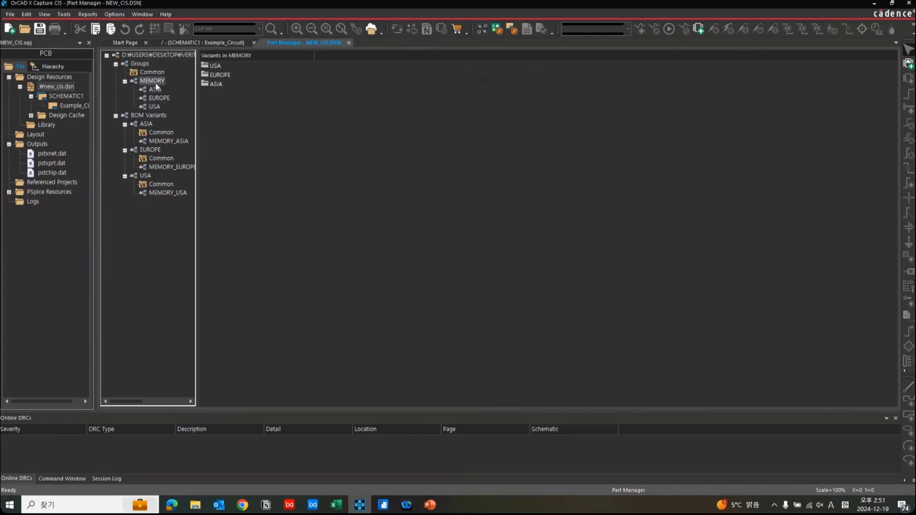
# Check the commands available for the MEMORY group and compare which parts its ASIA, EUROPE and USA subgroups leave unstuffed.
pyautogui.rightClick(156, 81)
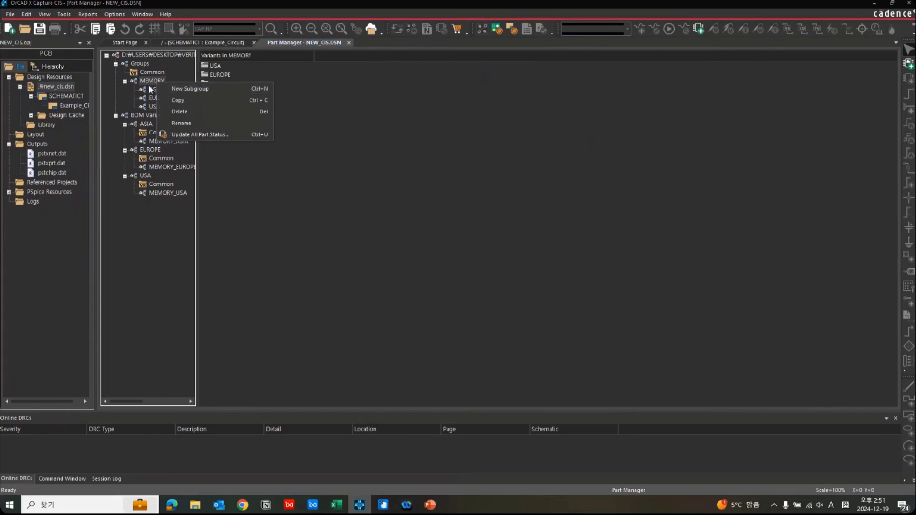
pyautogui.click(156, 90)
pyautogui.click(161, 98)
pyautogui.click(154, 107)
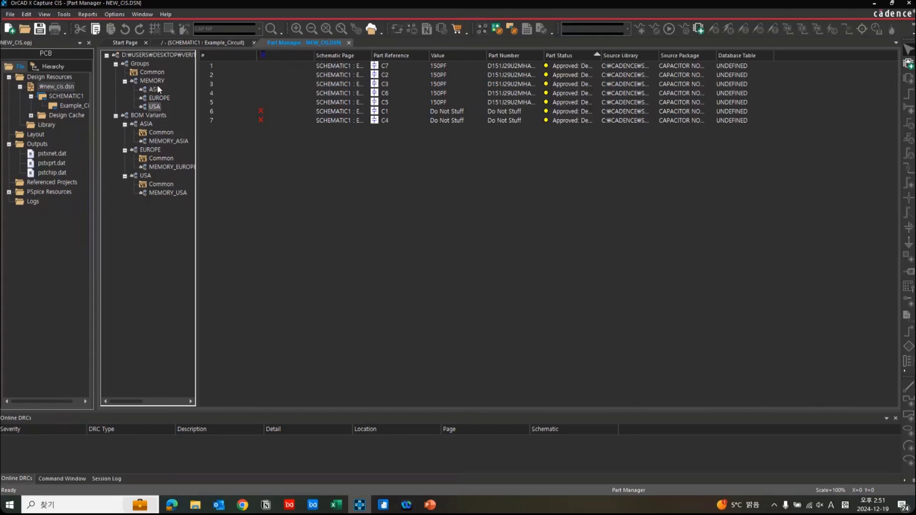
pyautogui.click(158, 88)
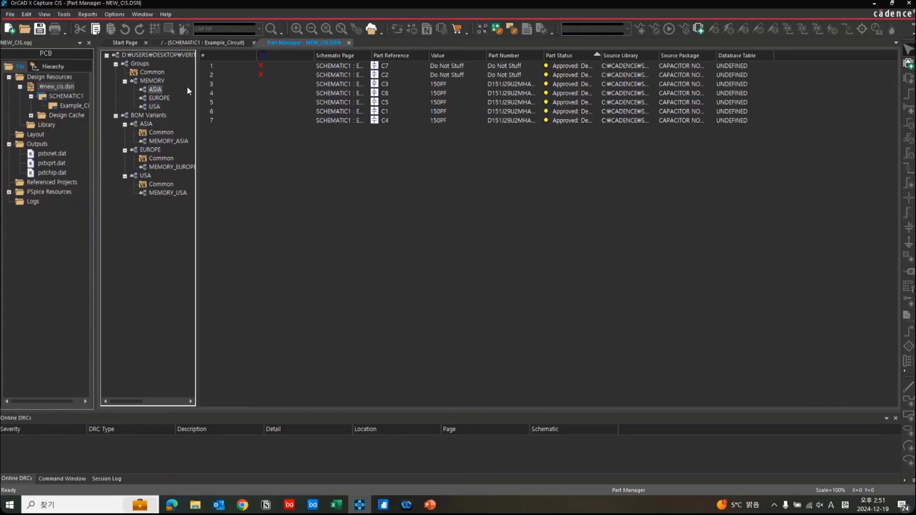
pyautogui.click(159, 98)
pyautogui.click(157, 106)
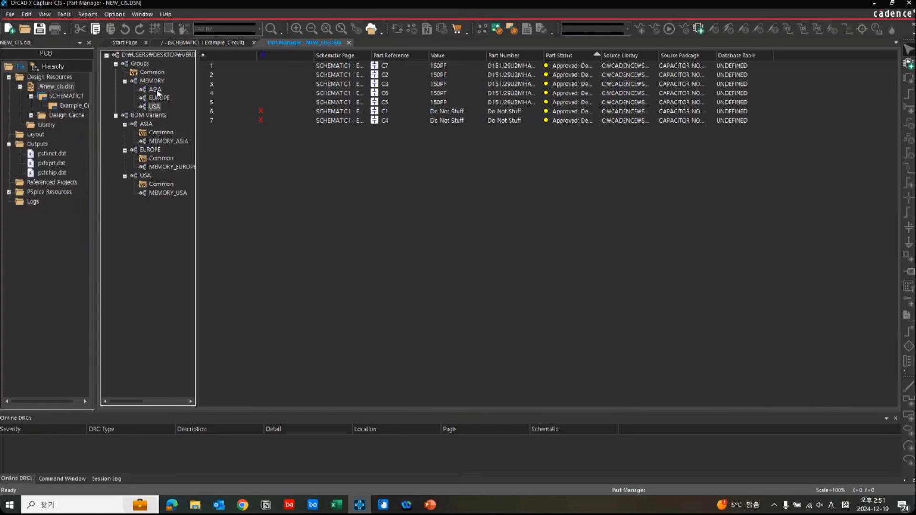
pyautogui.click(157, 90)
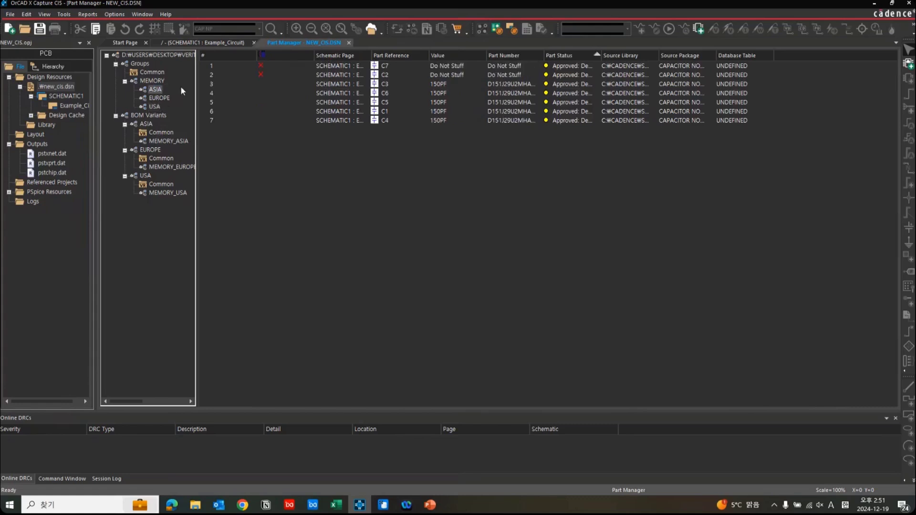
# Examine parts C7 and C2 in the ASIA subgroup, including the present and not-present options for C7.
pyautogui.rightClick(270, 67)
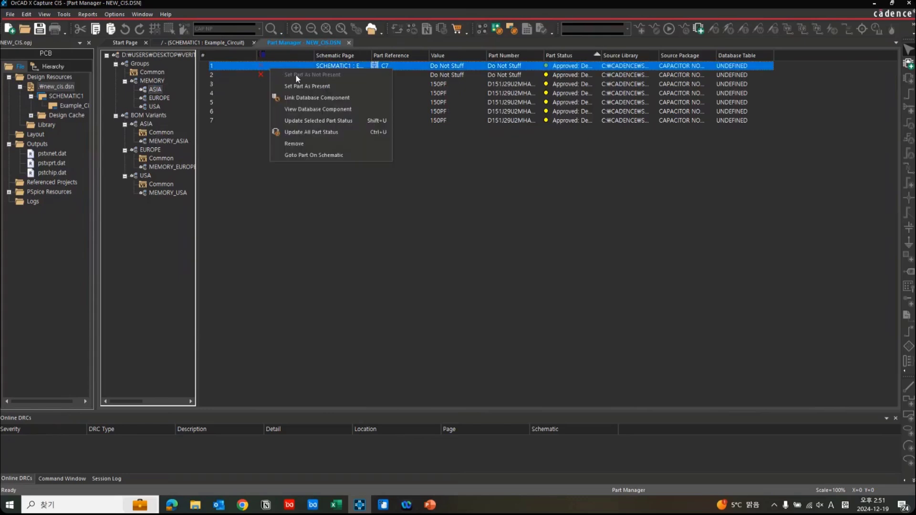
pyautogui.click(253, 84)
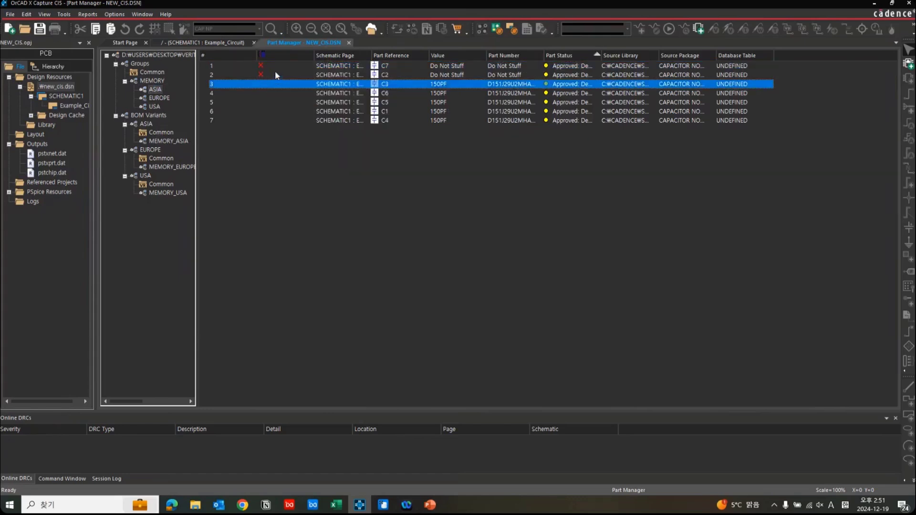
pyautogui.click(275, 67)
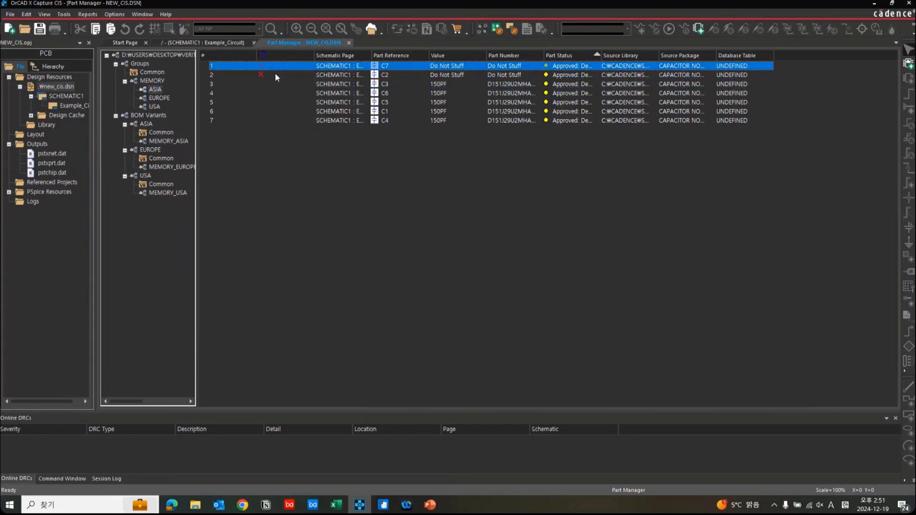
pyautogui.click(275, 75)
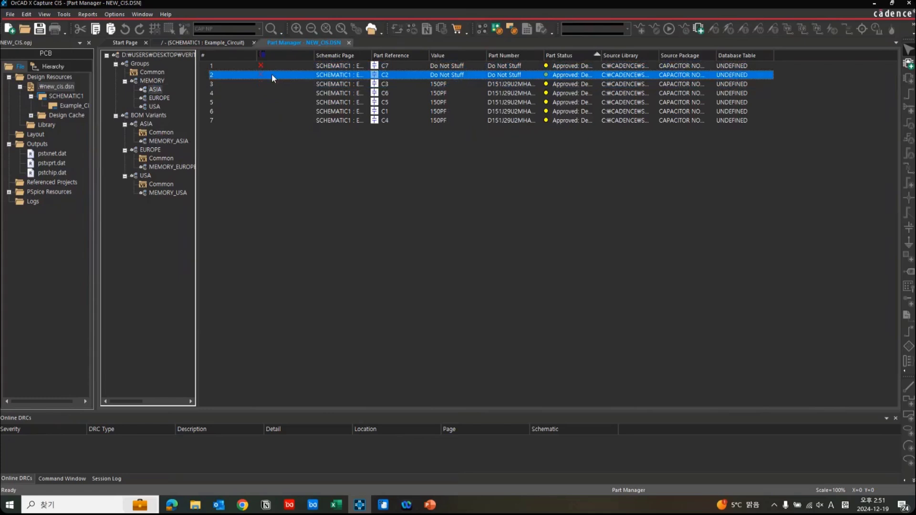
pyautogui.click(155, 89)
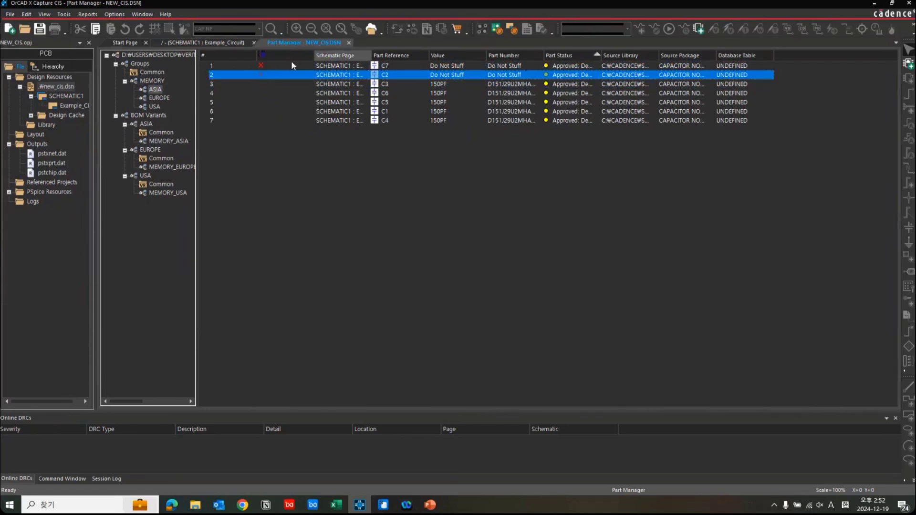
pyautogui.click(283, 65)
pyautogui.click(282, 71)
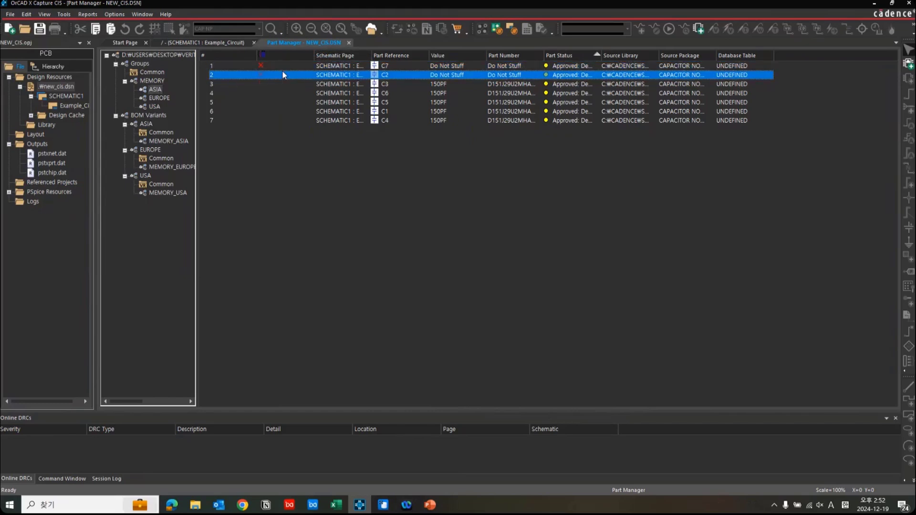
# Examine the unstuffed parts C3 and C6 in the EUROPE subgroup and C1 and C4 in the USA subgroup.
pyautogui.click(160, 97)
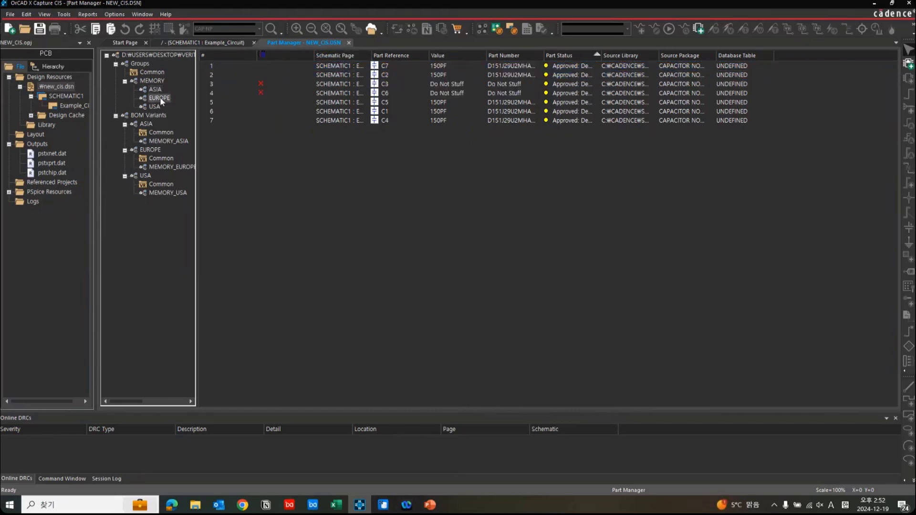
pyautogui.click(260, 85)
pyautogui.click(263, 93)
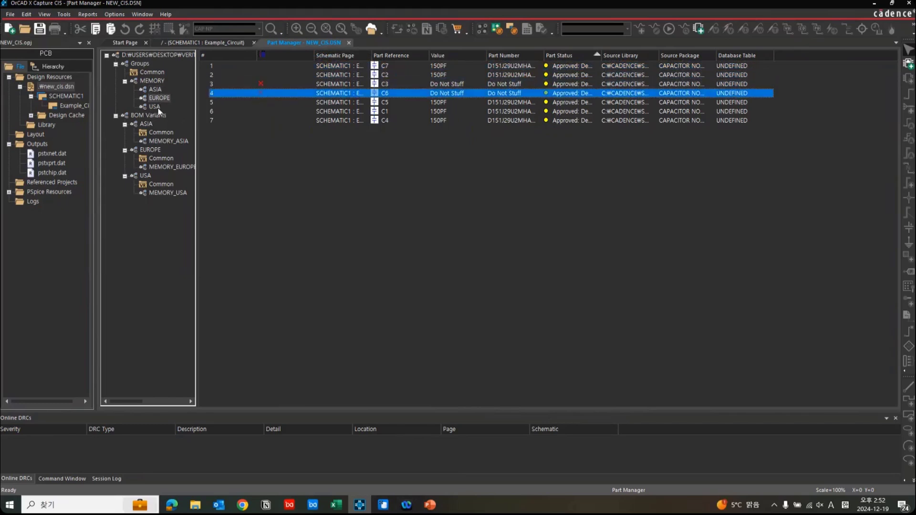
pyautogui.click(157, 107)
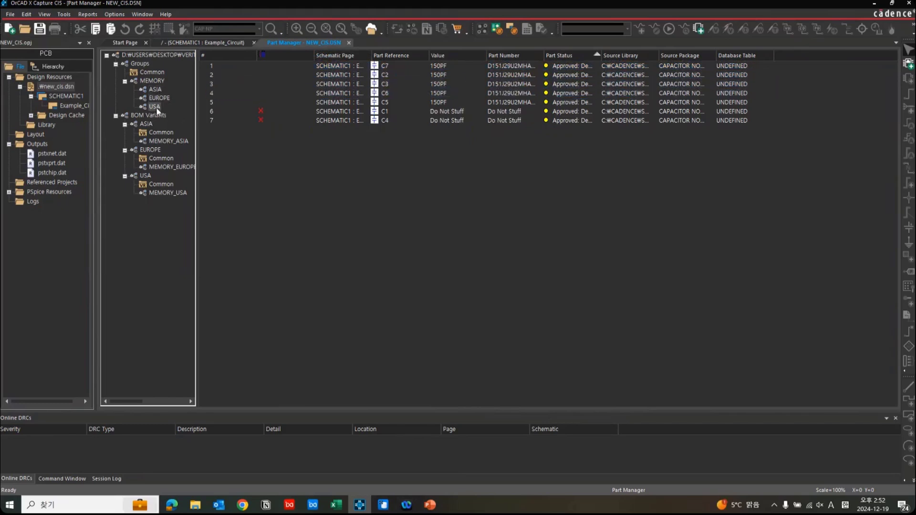
pyautogui.click(268, 119)
pyautogui.click(275, 142)
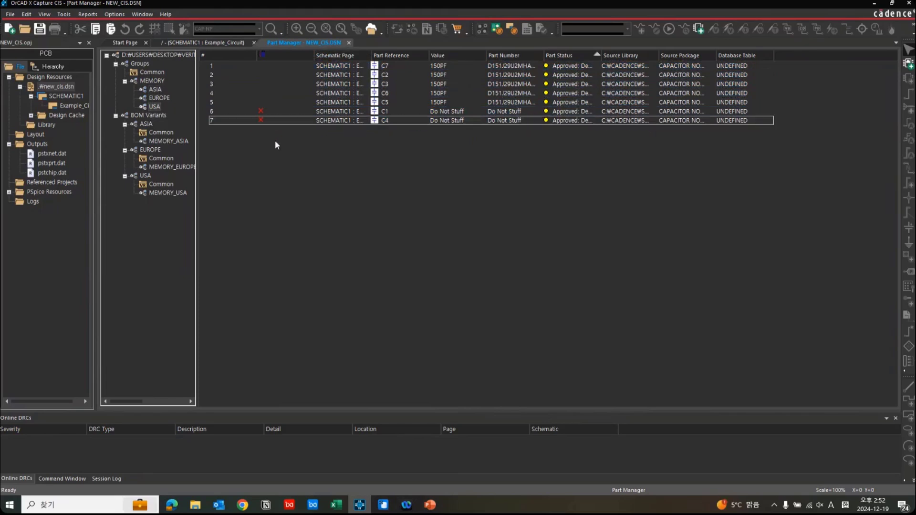
# Examine the BOM Variants commands and the part lists of the ASIA and USA variants, including ASIA's Common and MEMORY_ASIA groups.
pyautogui.rightClick(153, 115)
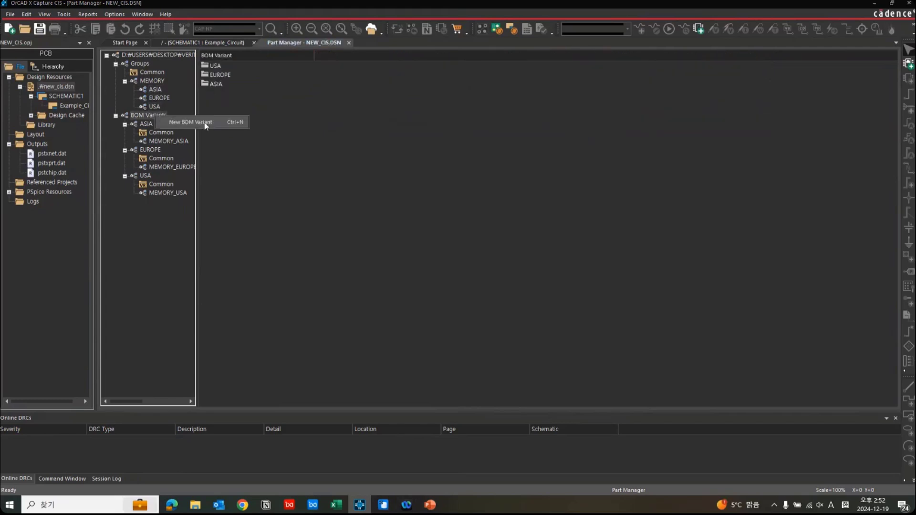
pyautogui.click(213, 137)
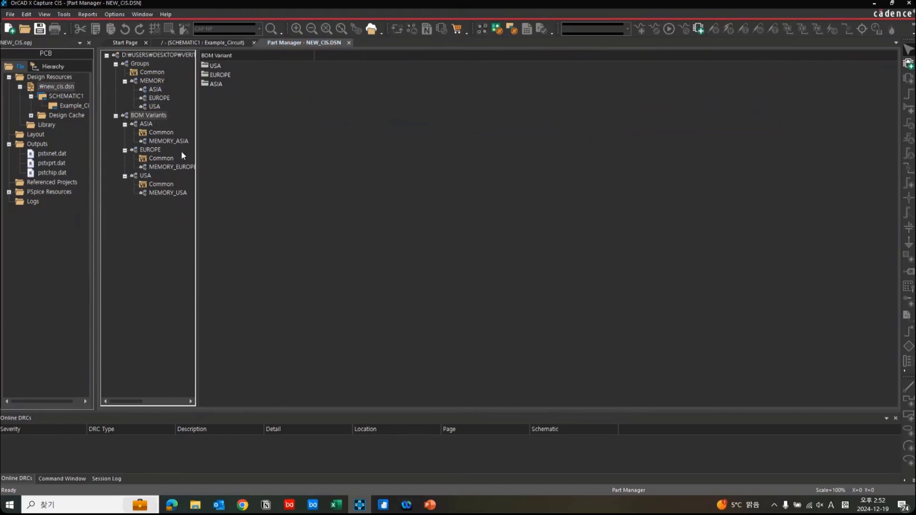
pyautogui.click(146, 124)
pyautogui.click(144, 175)
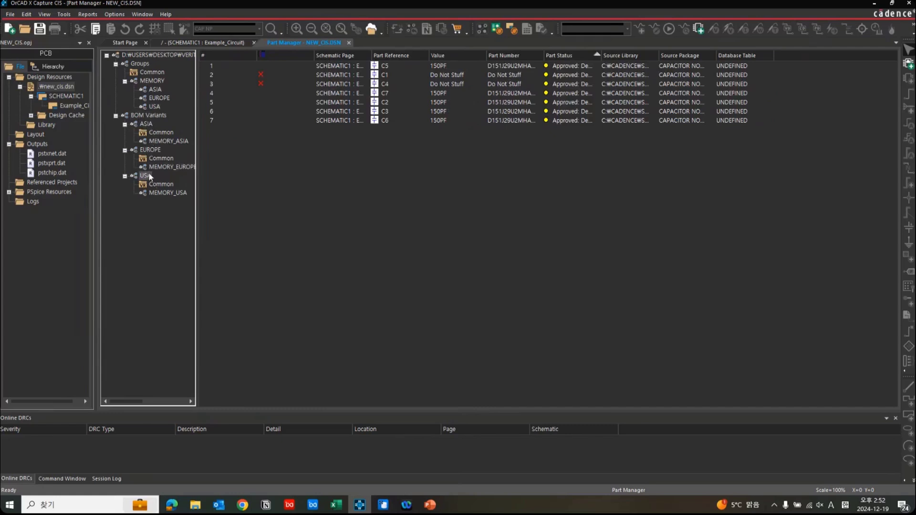
pyautogui.click(164, 135)
pyautogui.click(167, 142)
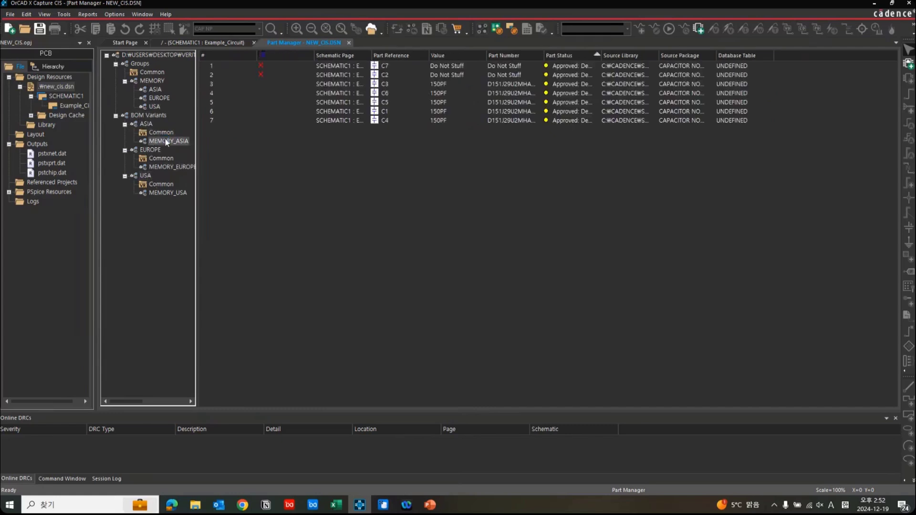
# Look over the CIS Bill of Materials report options without generating a report, and close the Part Manager.
pyautogui.click(95, 13)
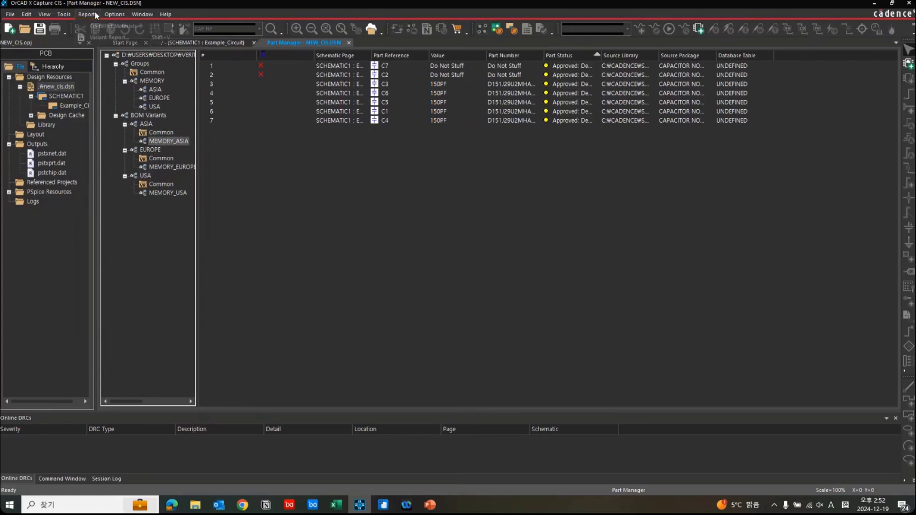
pyautogui.moveTo(147, 27)
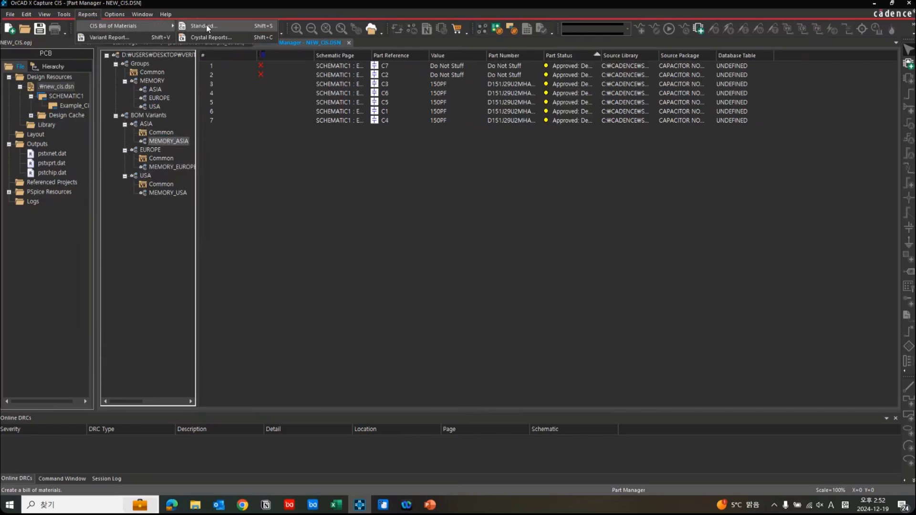
pyautogui.click(263, 185)
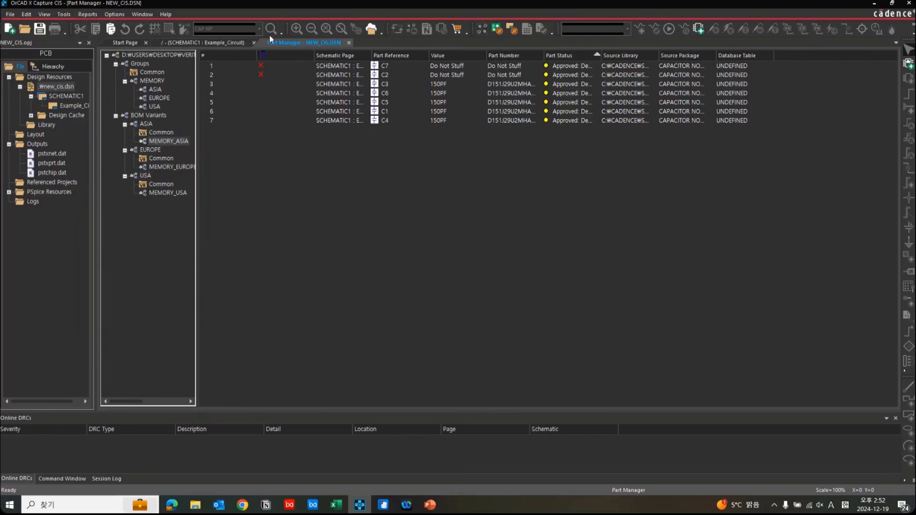
pyautogui.click(348, 43)
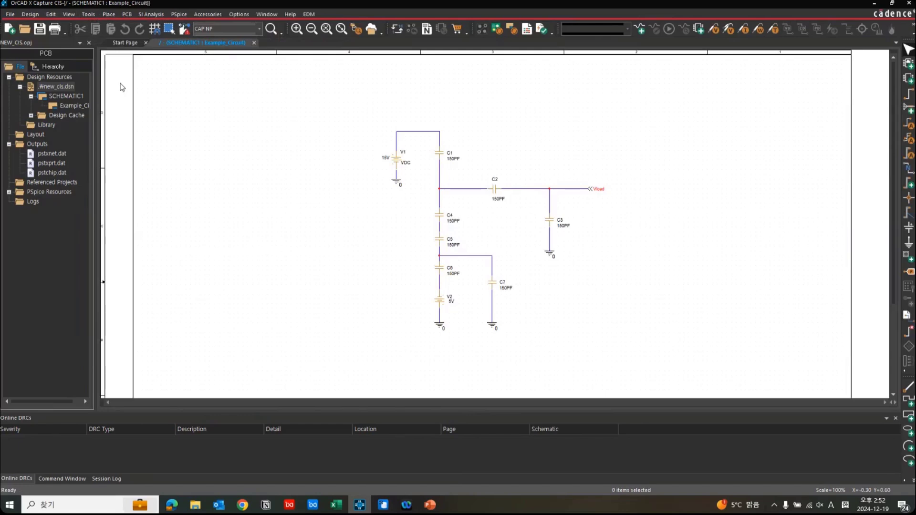
# Display the Example_Circuit schematic in variant view mode for the ASIA design variant.
pyautogui.click(68, 14)
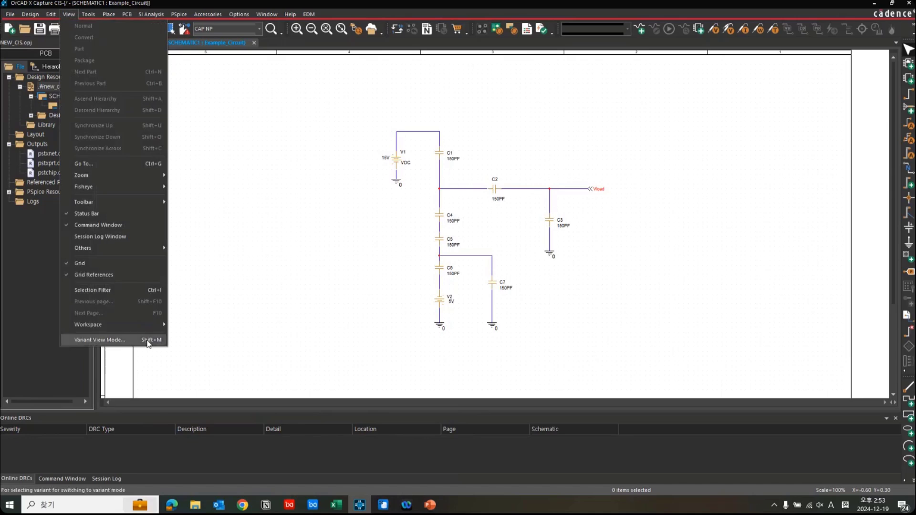
pyautogui.click(99, 340)
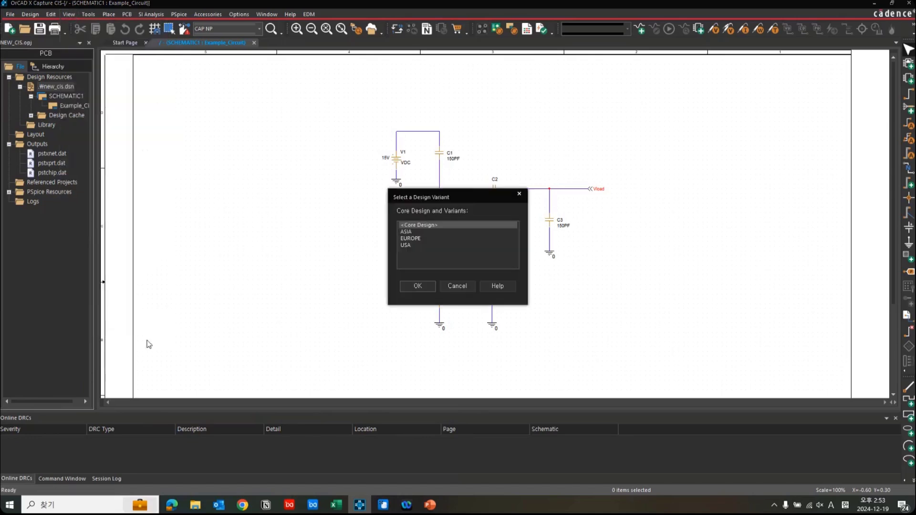
pyautogui.click(437, 232)
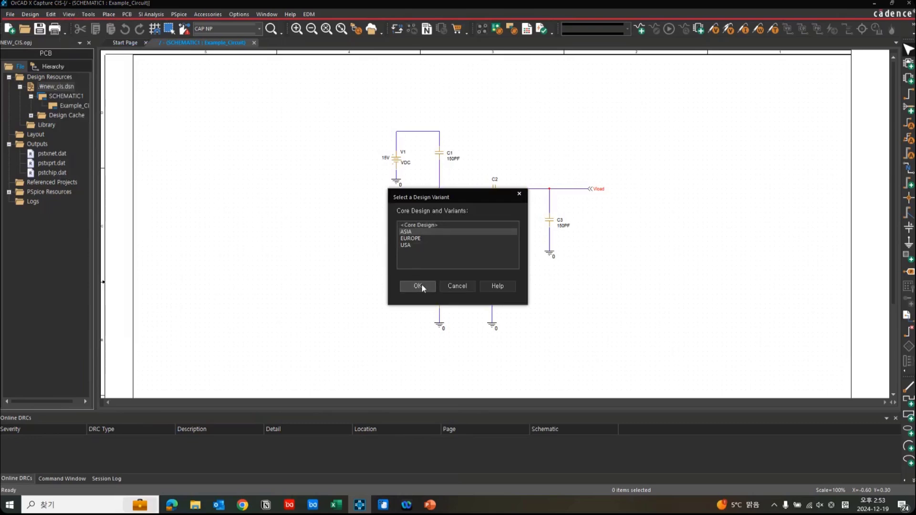
pyautogui.click(422, 285)
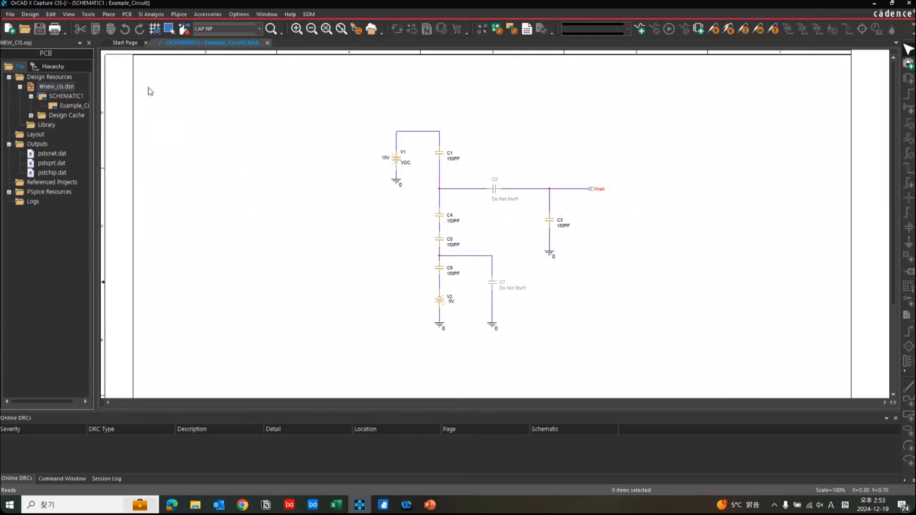
# Switch the schematic's variant view back to the Core Design.
pyautogui.click(69, 14)
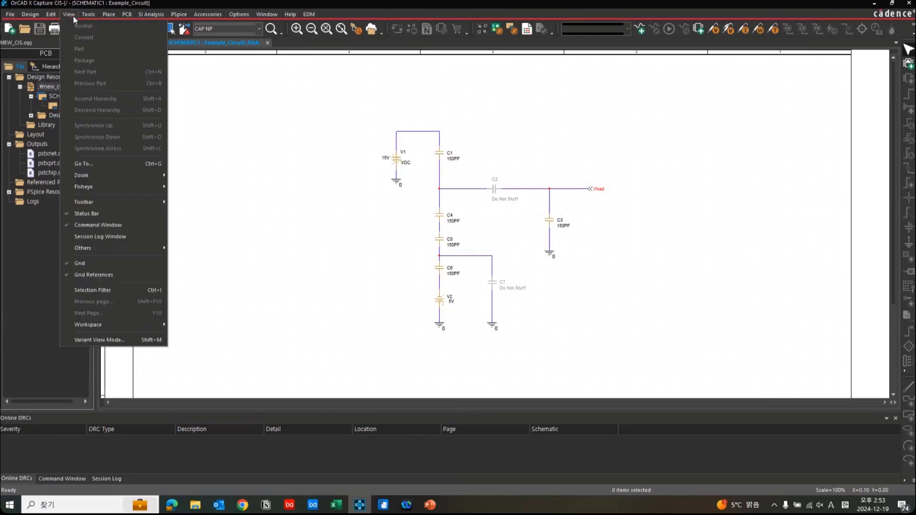
pyautogui.click(124, 340)
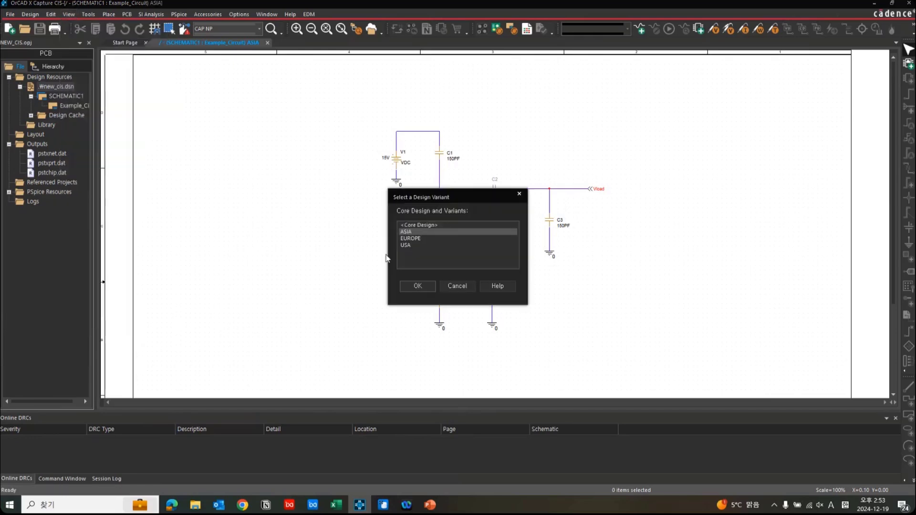
pyautogui.click(437, 225)
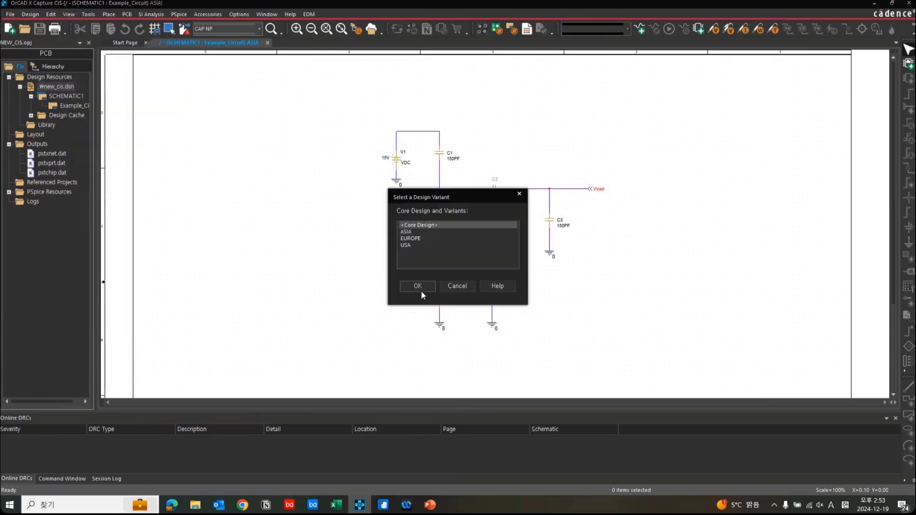
pyautogui.click(420, 289)
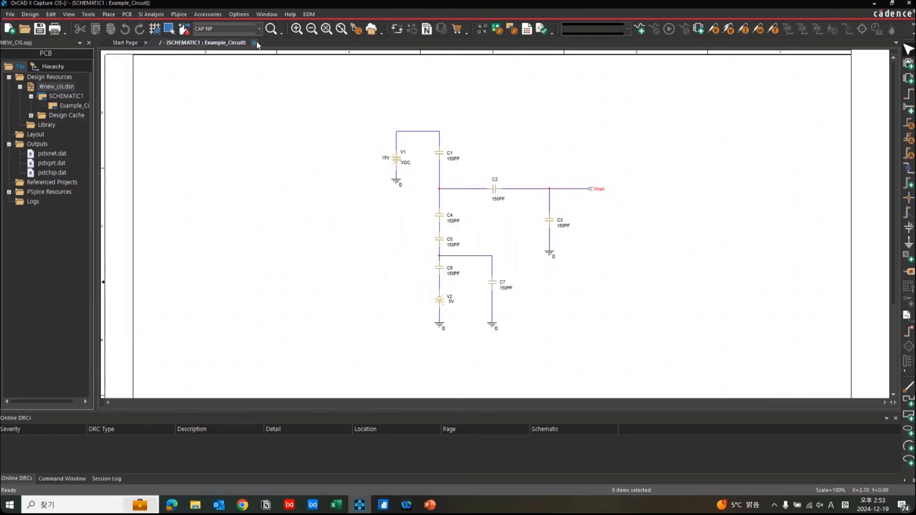
# Start a variant report for new_cis.dsn with the Report 1 template and add Part_Status and Tolerance to its output properties.
pyautogui.click(58, 85)
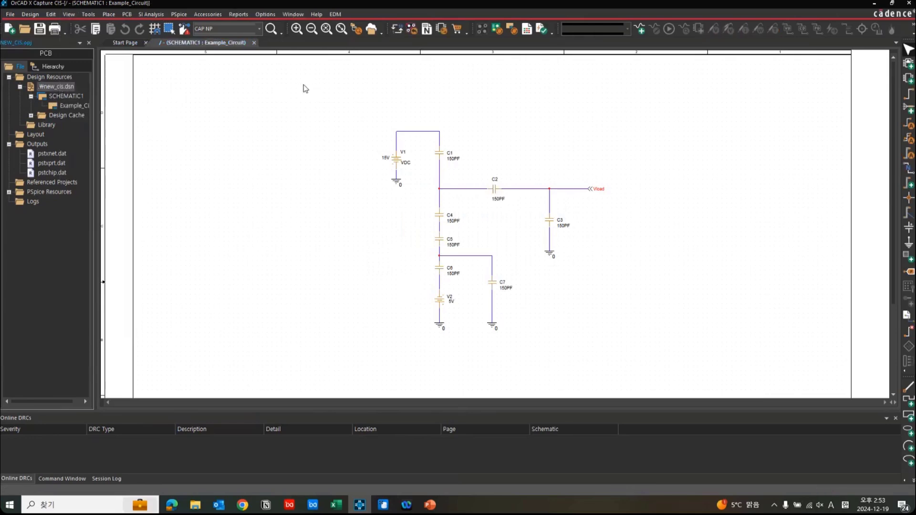
pyautogui.click(243, 16)
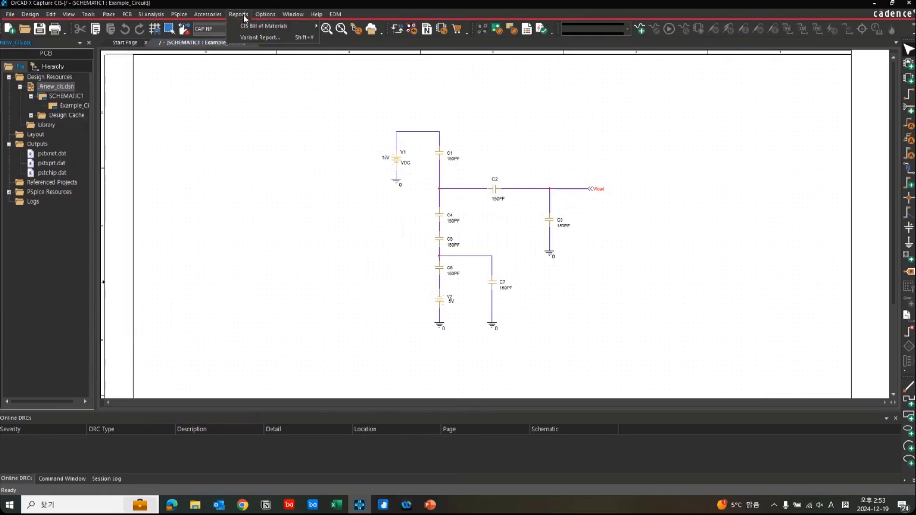
pyautogui.click(259, 37)
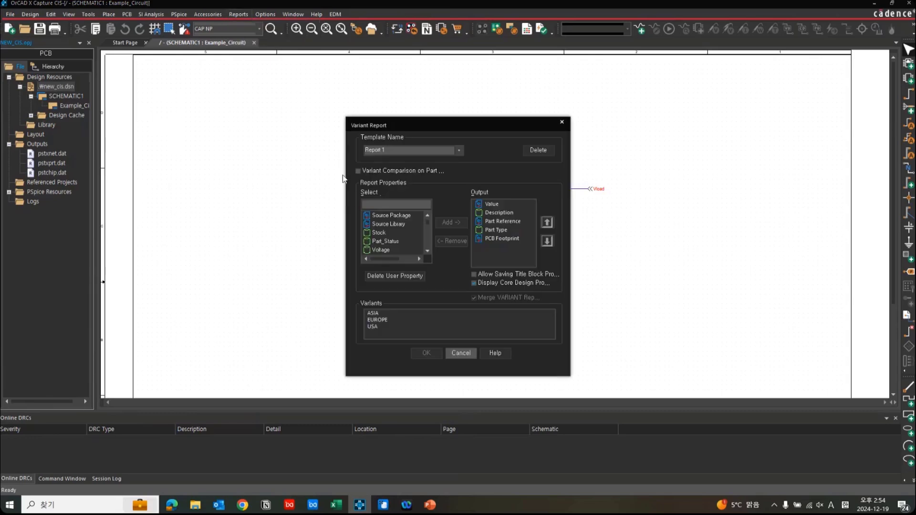
pyautogui.click(401, 223)
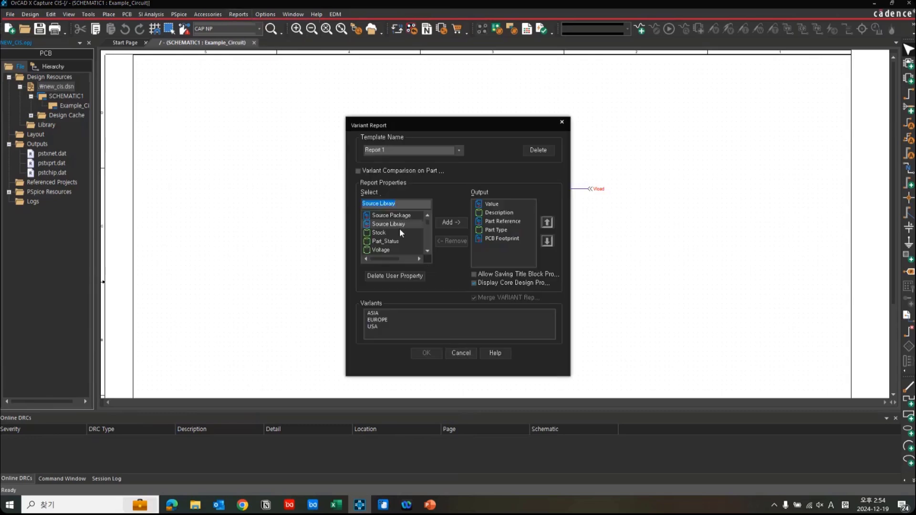
pyautogui.click(399, 231)
pyautogui.click(409, 242)
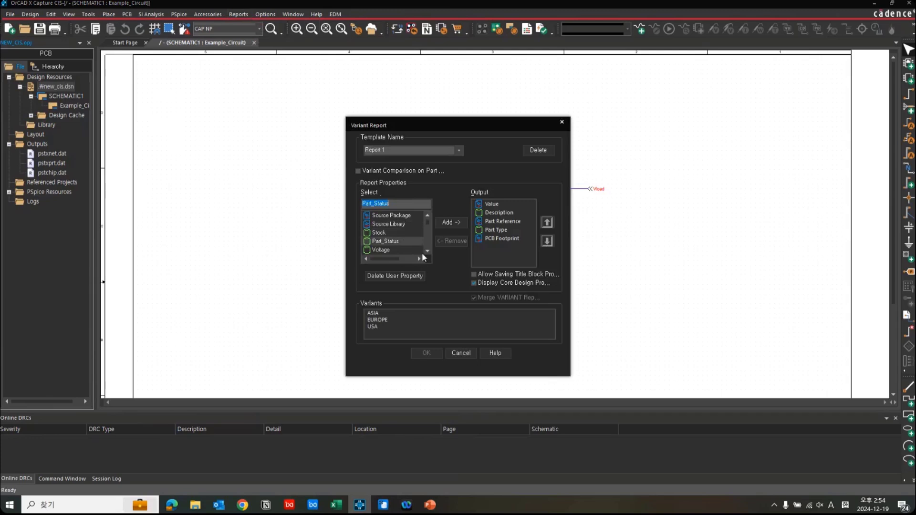
pyautogui.click(397, 255)
pyautogui.click(404, 230)
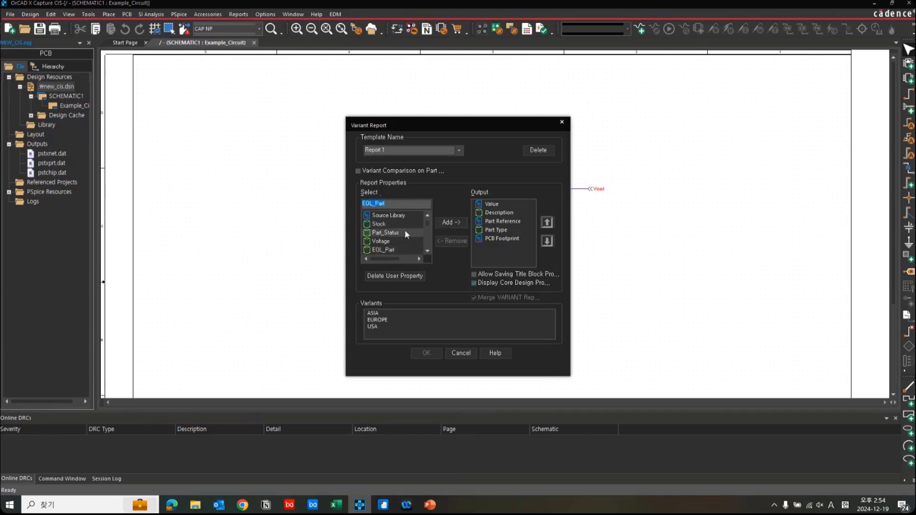
pyautogui.click(438, 221)
pyautogui.click(391, 250)
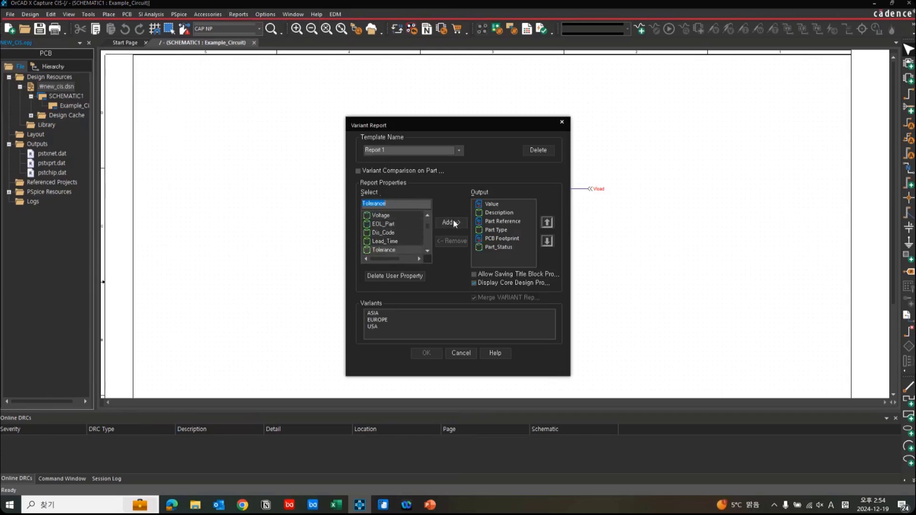
pyautogui.click(451, 223)
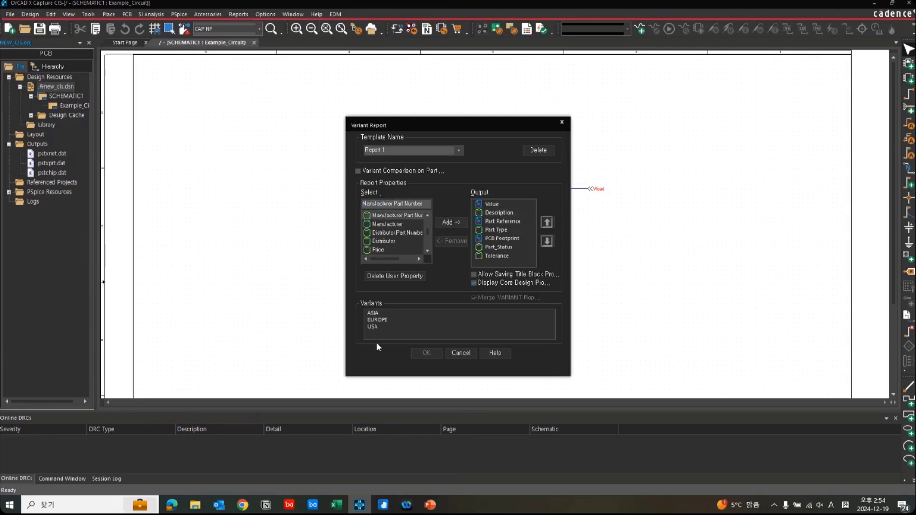
# Generate one merged variant report covering the ASIA, EUROPE and USA variants.
pyautogui.click(388, 328)
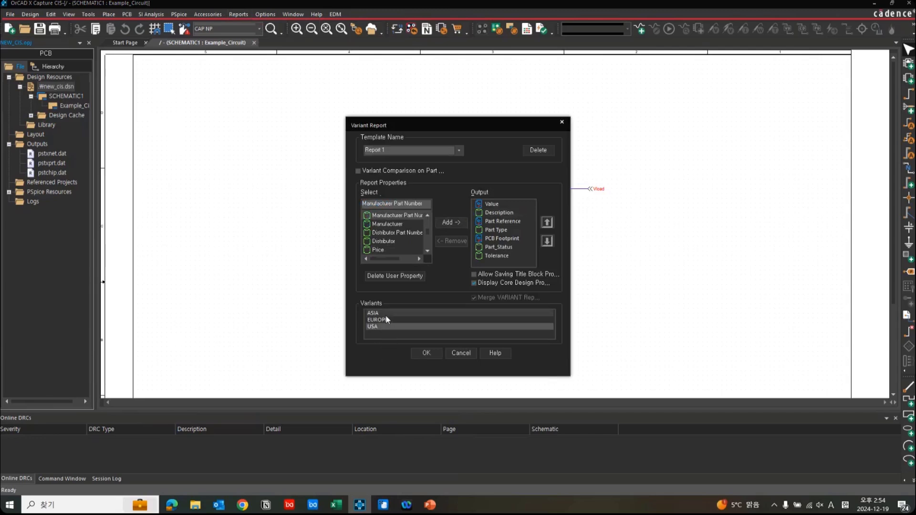
pyautogui.keyDown('shift'); pyautogui.click(388, 314); pyautogui.keyUp('shift')
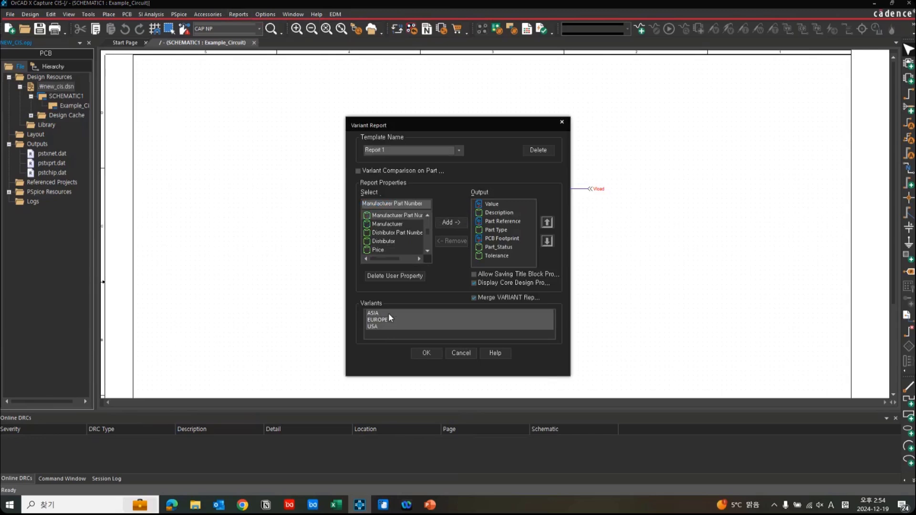
pyautogui.click(428, 353)
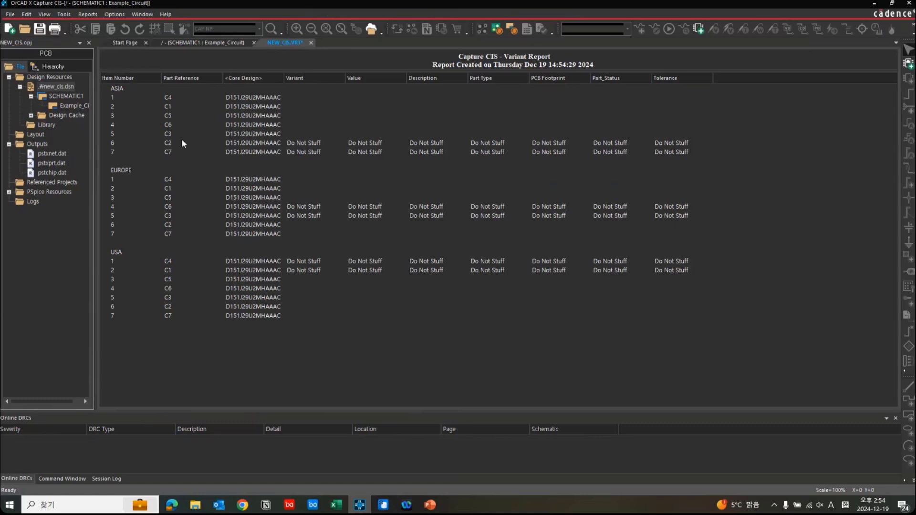
# Examine the C2 and C7 entries of the ASIA variant in the report, and close it without saving.
pyautogui.click(202, 146)
pyautogui.click(204, 151)
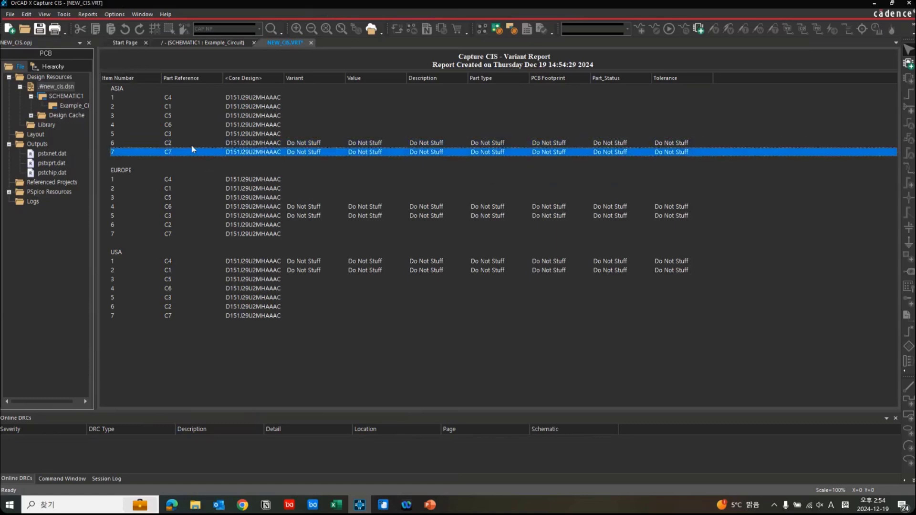
pyautogui.click(193, 143)
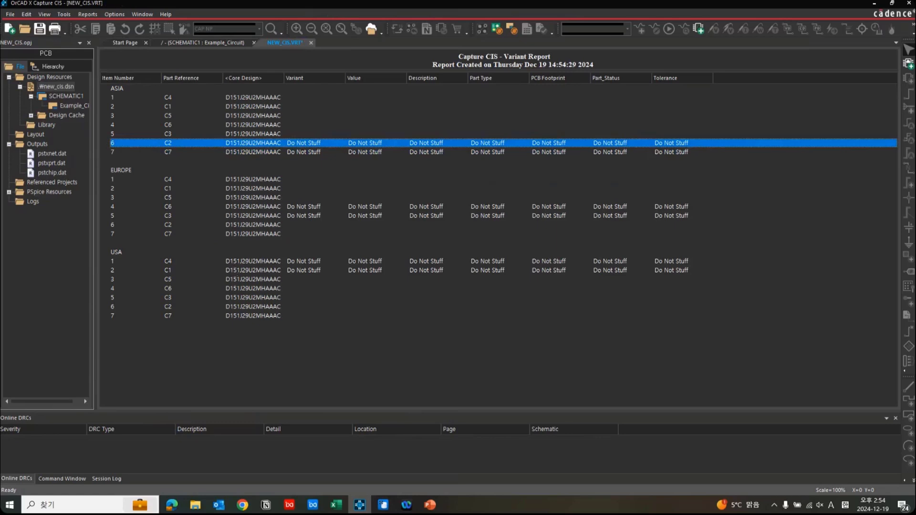
pyautogui.click(311, 42)
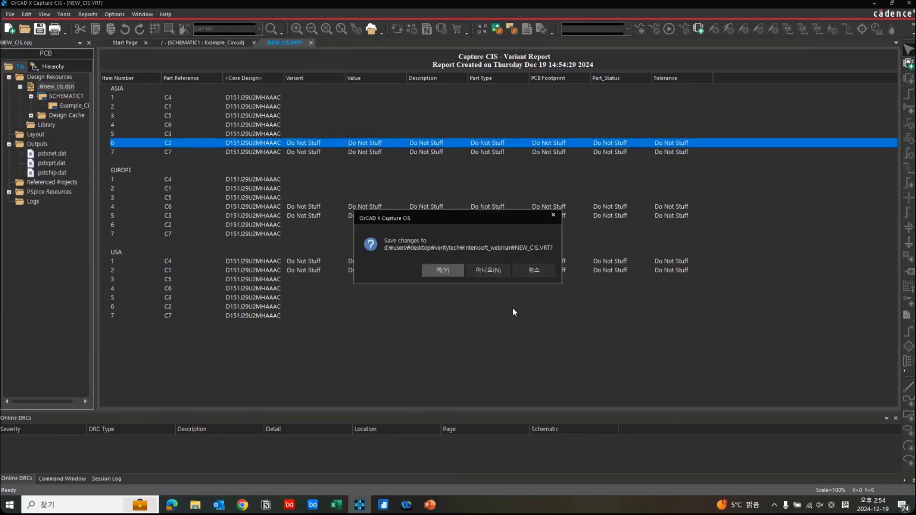
pyautogui.click(499, 270)
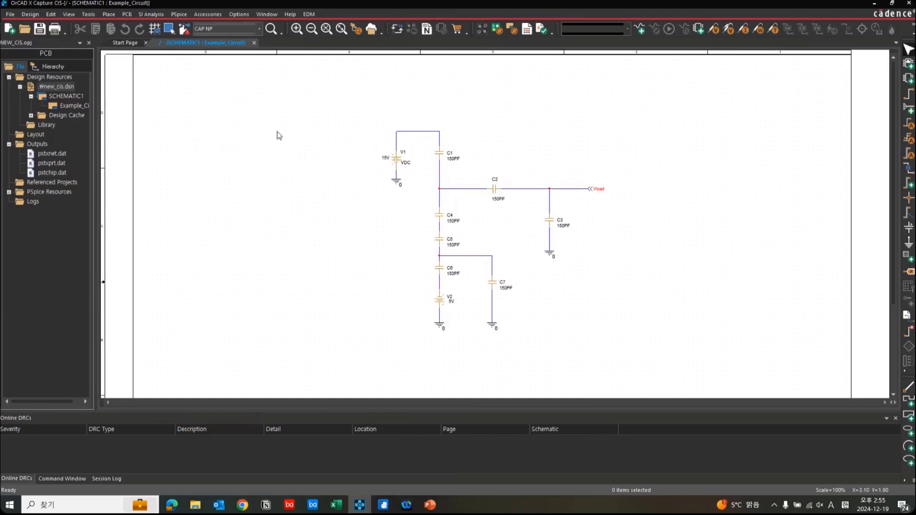
# Start a standard CIS bill of materials for new_cis.dsn and add the Manufacturer property to its output.
pyautogui.click(65, 88)
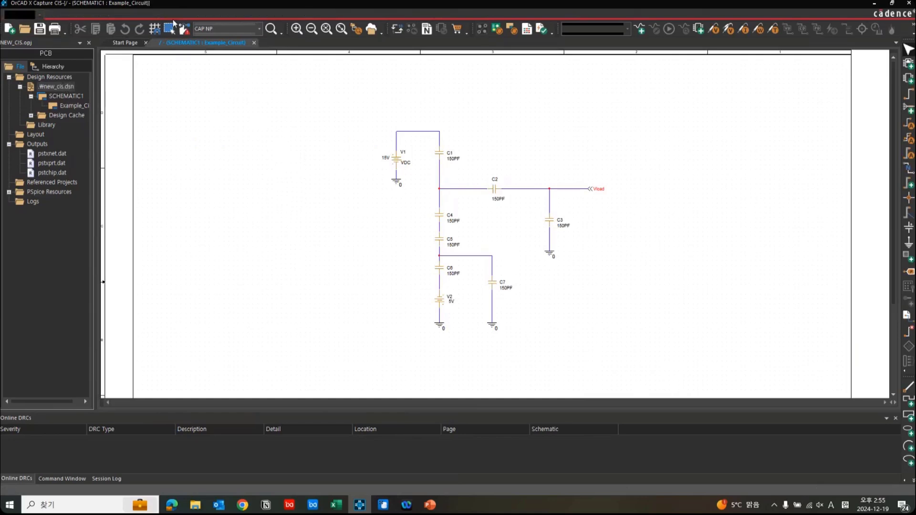
pyautogui.click(234, 15)
pyautogui.moveTo(277, 26)
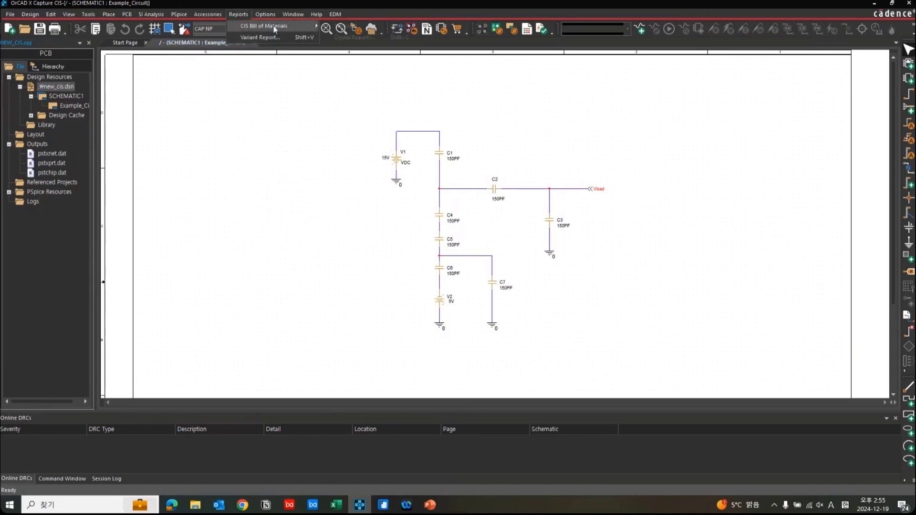
pyautogui.click(386, 25)
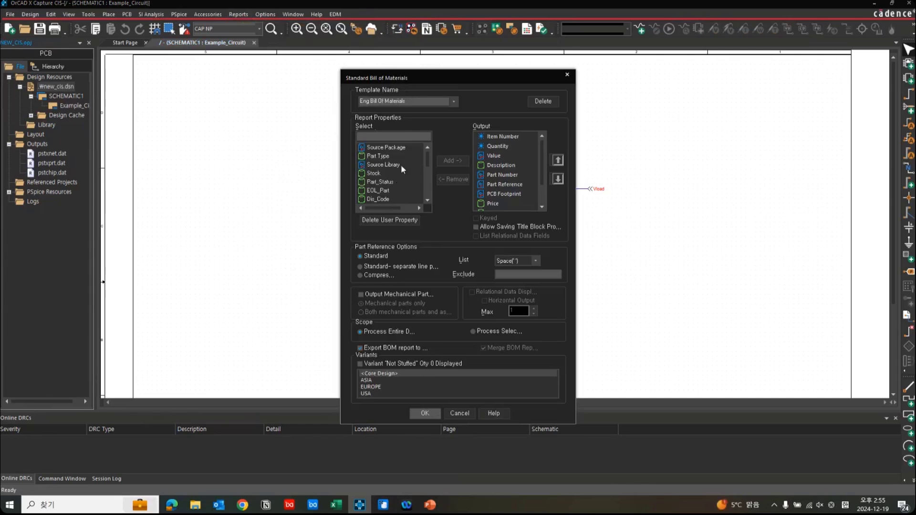
pyautogui.click(386, 165)
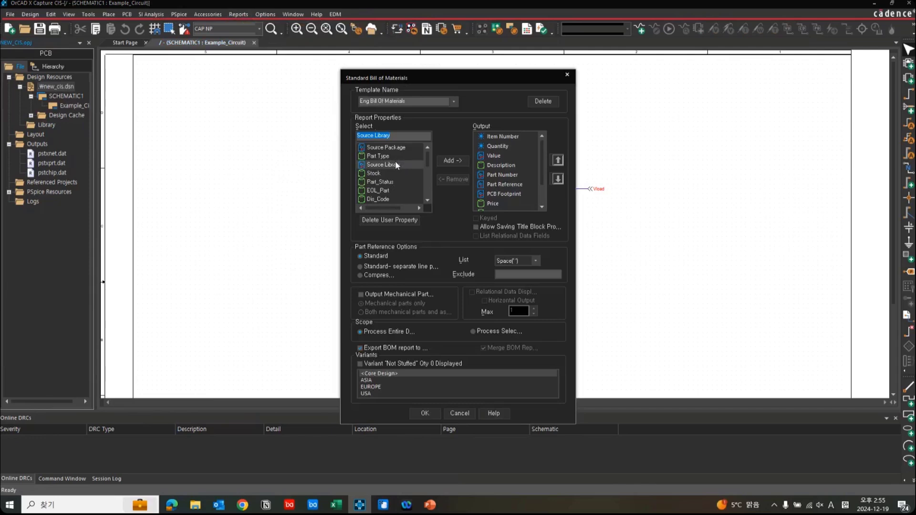
pyautogui.click(397, 161)
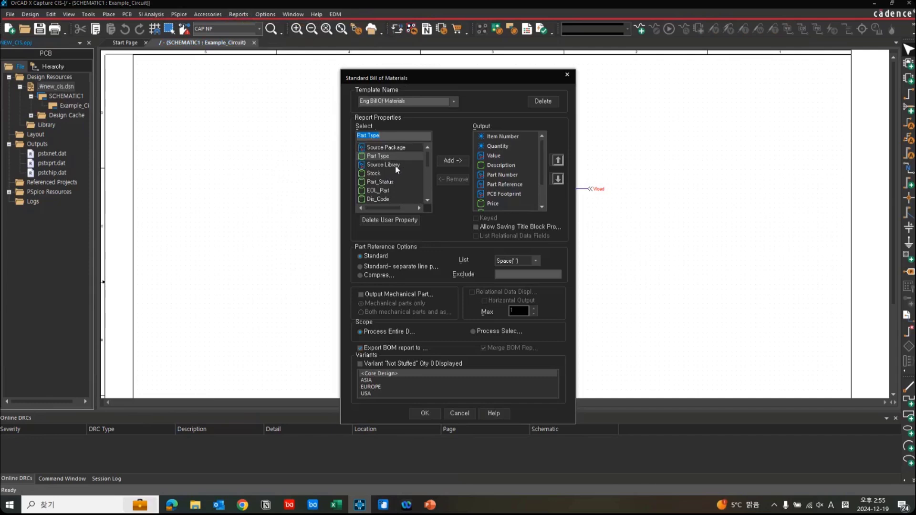
pyautogui.click(400, 173)
pyautogui.scroll(-2, 400, 175)
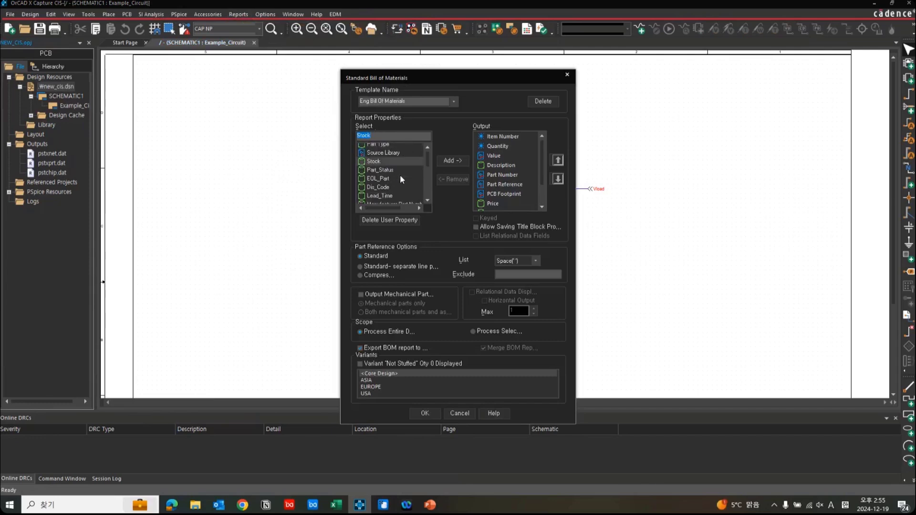
pyautogui.scroll(-1, 404, 180)
pyautogui.click(404, 179)
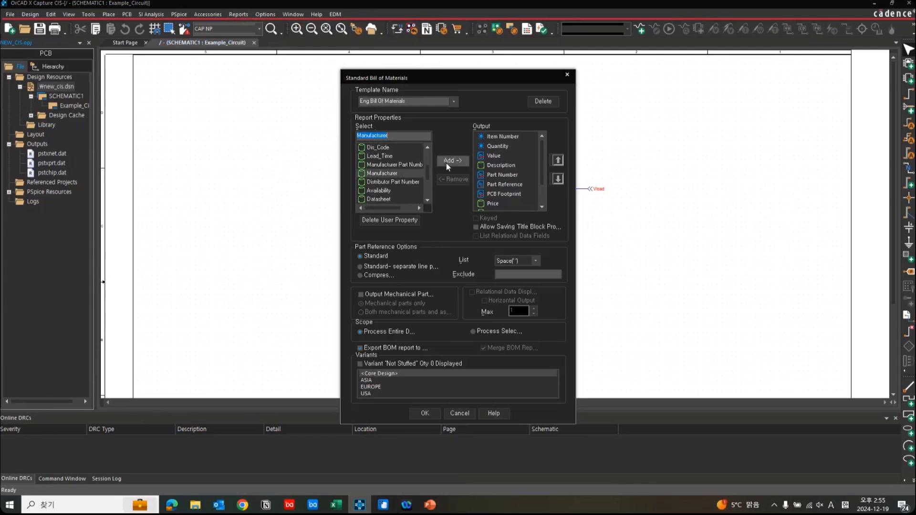
pyautogui.click(446, 163)
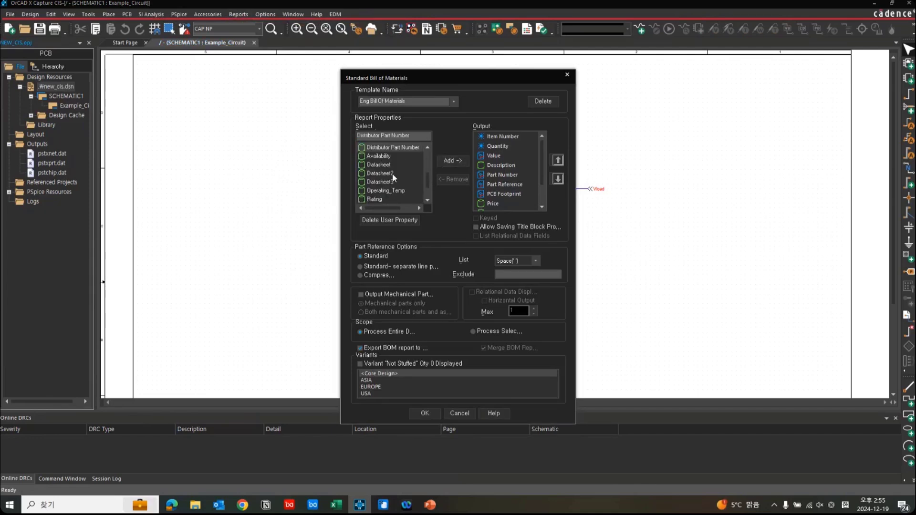
# Add the Power and Part Type properties to the bill of materials output and review the output property list.
pyautogui.scroll(-1, 398, 186)
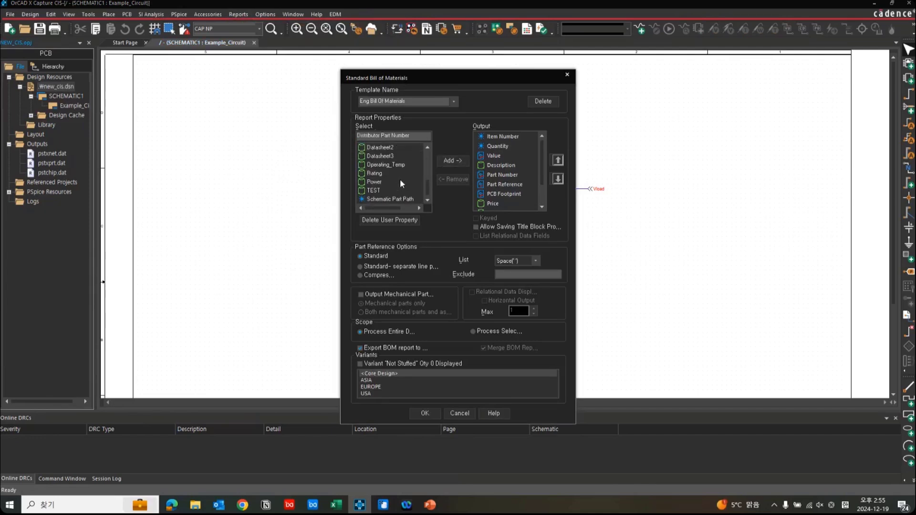
pyautogui.click(377, 191)
pyautogui.click(444, 160)
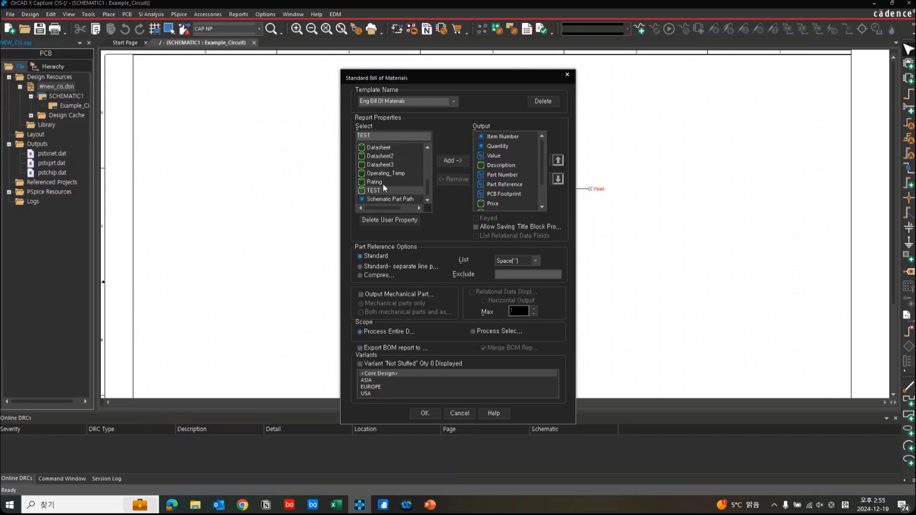
pyautogui.click(383, 183)
pyautogui.scroll(2, 386, 185)
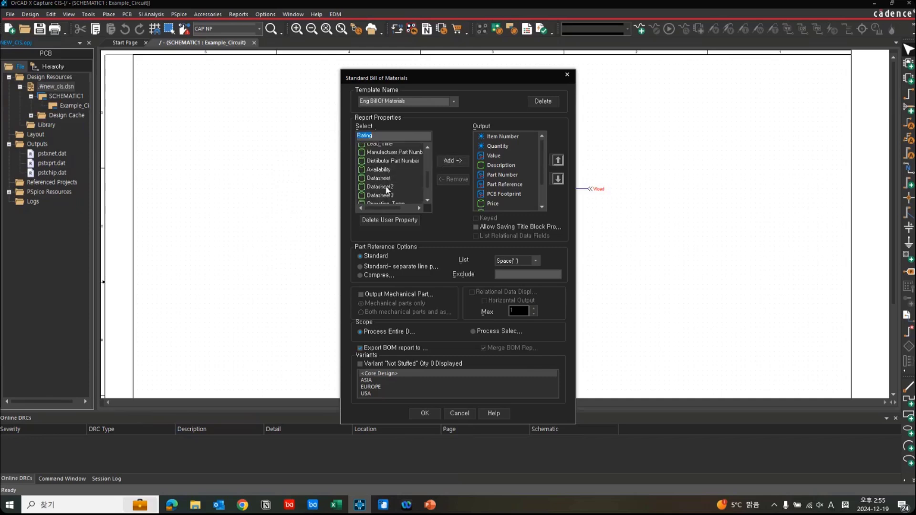
pyautogui.scroll(4, 387, 190)
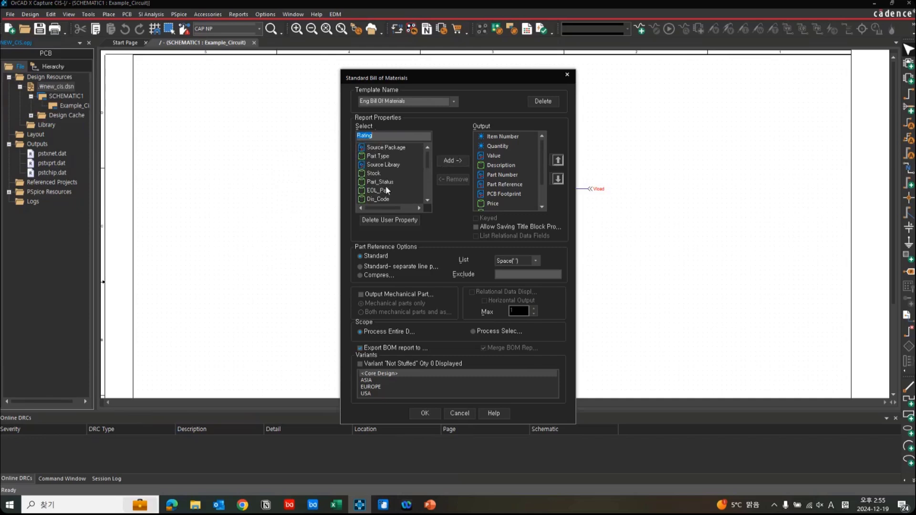
pyautogui.click(397, 156)
pyautogui.click(440, 157)
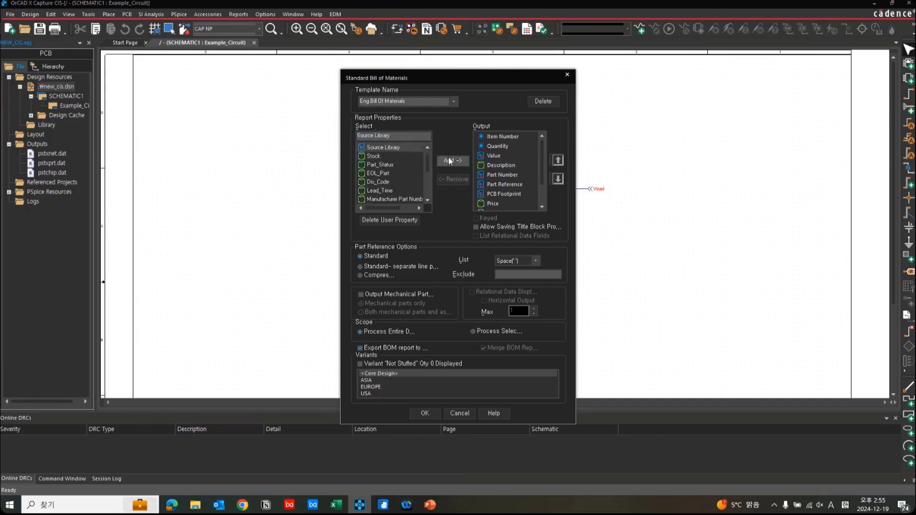
pyautogui.click(508, 138)
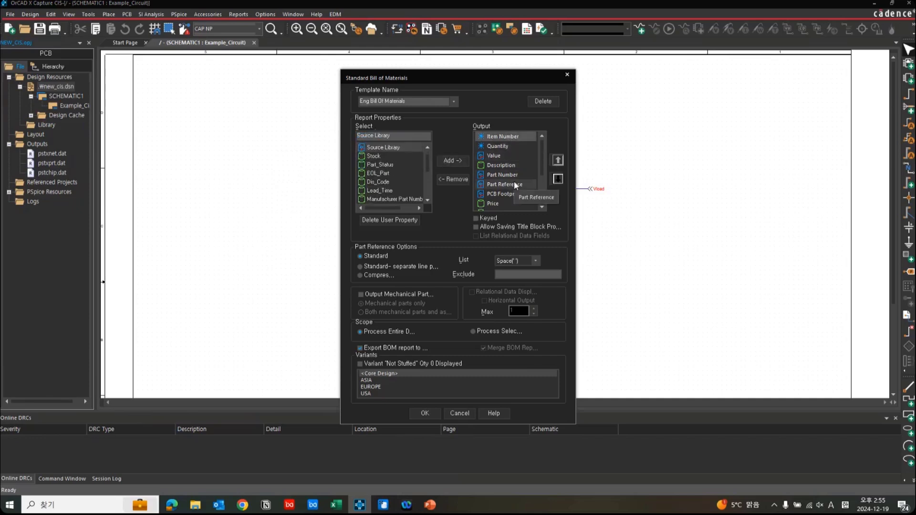
pyautogui.scroll(-2, 514, 182)
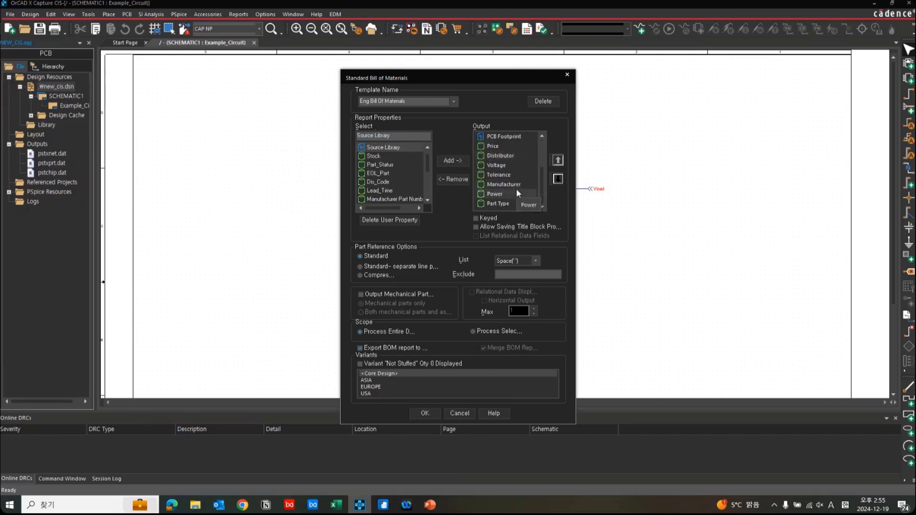
pyautogui.scroll(2, 517, 188)
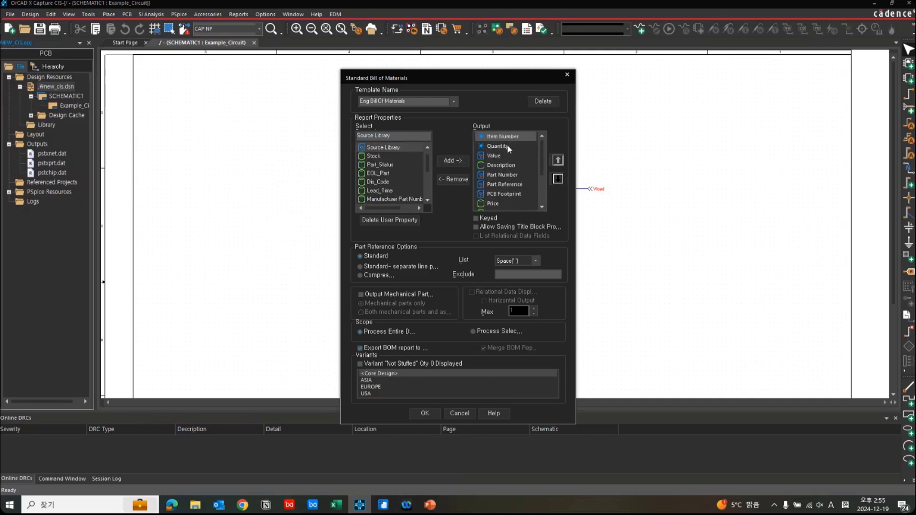
# Generate one merged bill of materials for the Core Design, ASIA, EUROPE and USA, using the standard separate-line part reference option.
pyautogui.click(410, 268)
pyautogui.click(395, 375)
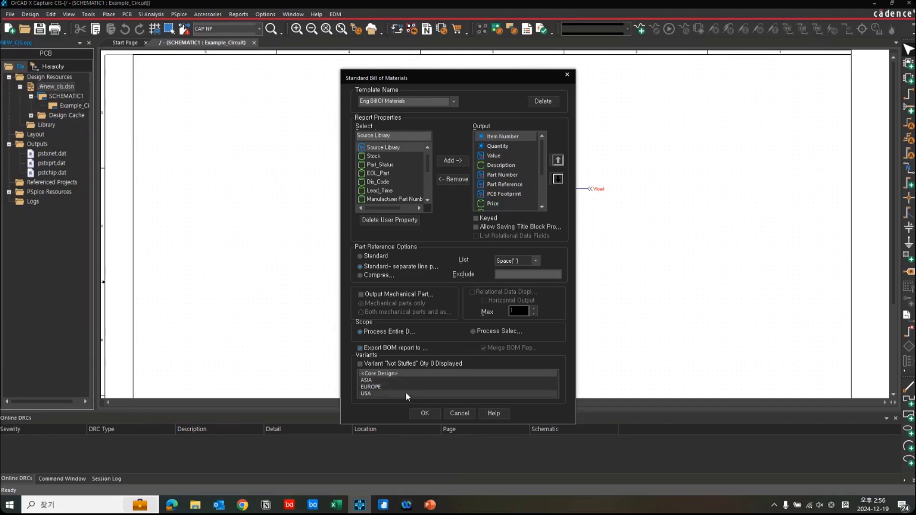
pyautogui.keyDown('shift'); pyautogui.click(406, 392); pyautogui.keyUp('shift')
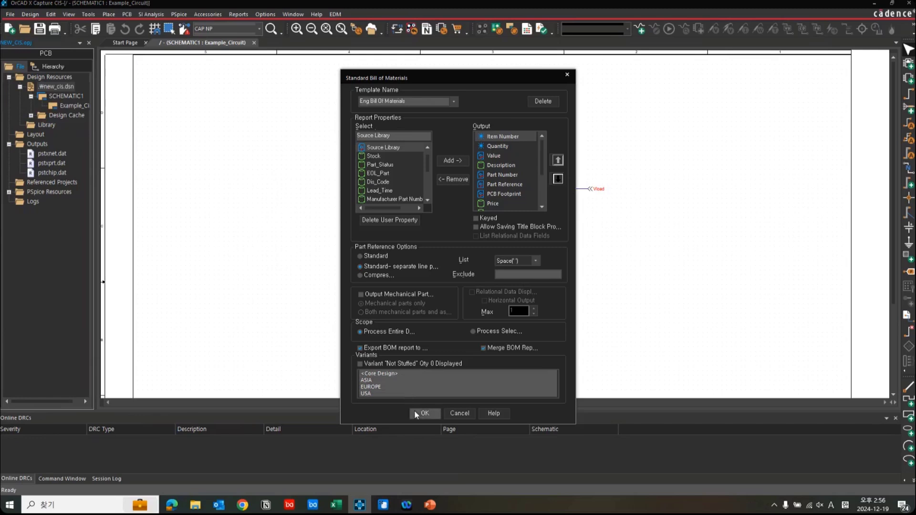
pyautogui.click(414, 410)
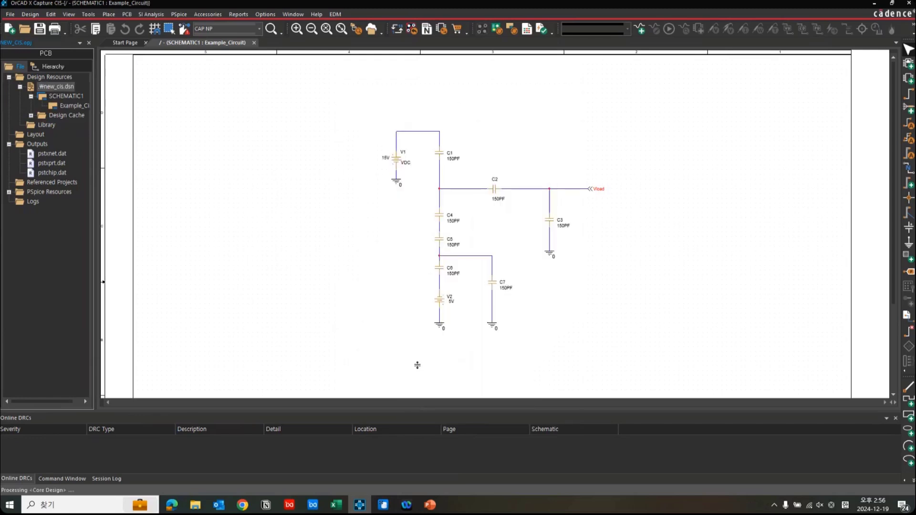
# Examine the Core Design, ASIA, EUROPE and USA sections of the exported bill of materials in Excel, and close it without saving.
pyautogui.click(341, 506)
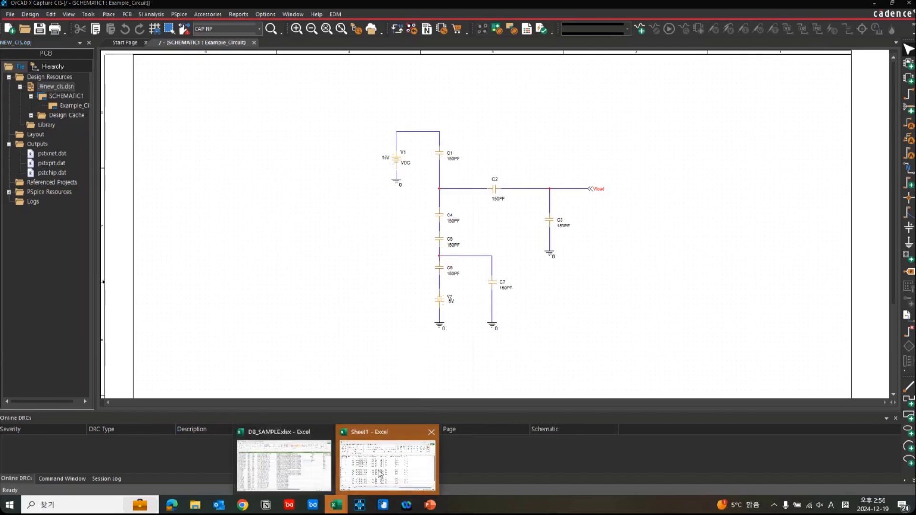
pyautogui.click(380, 474)
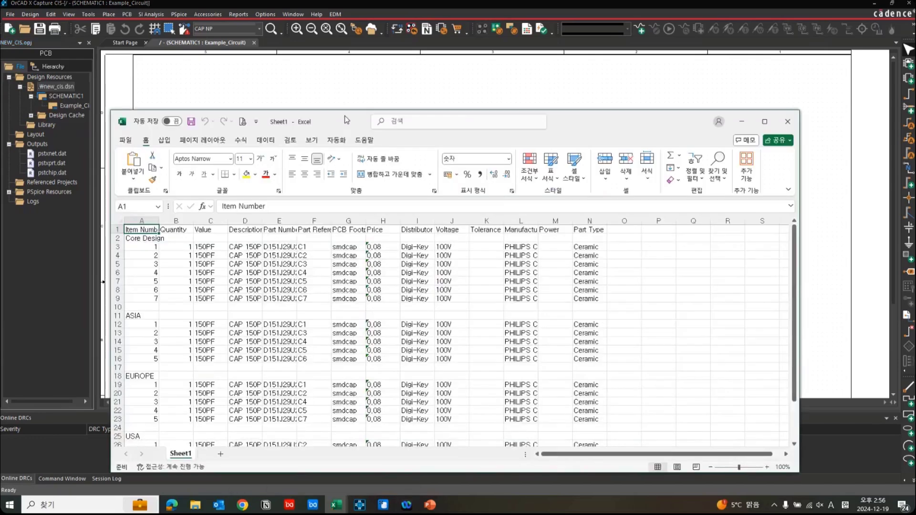
pyautogui.doubleClick(347, 120)
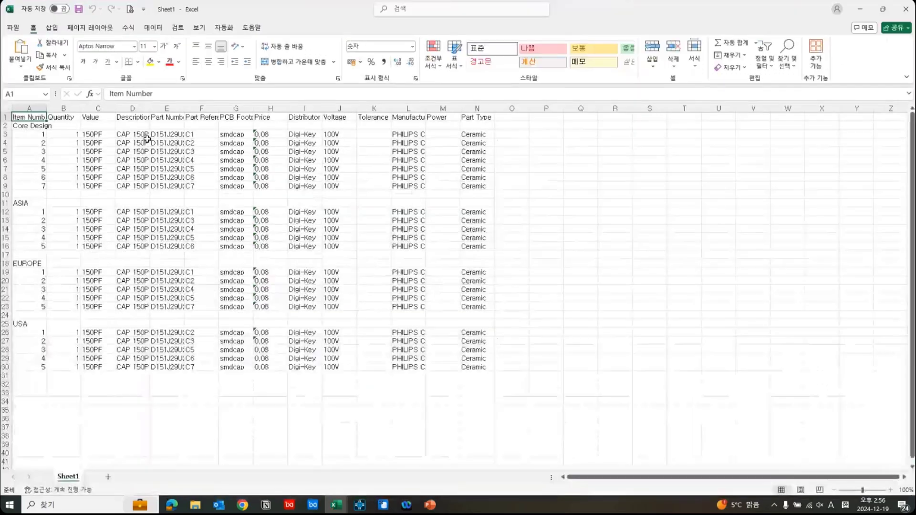
pyautogui.click(29, 125)
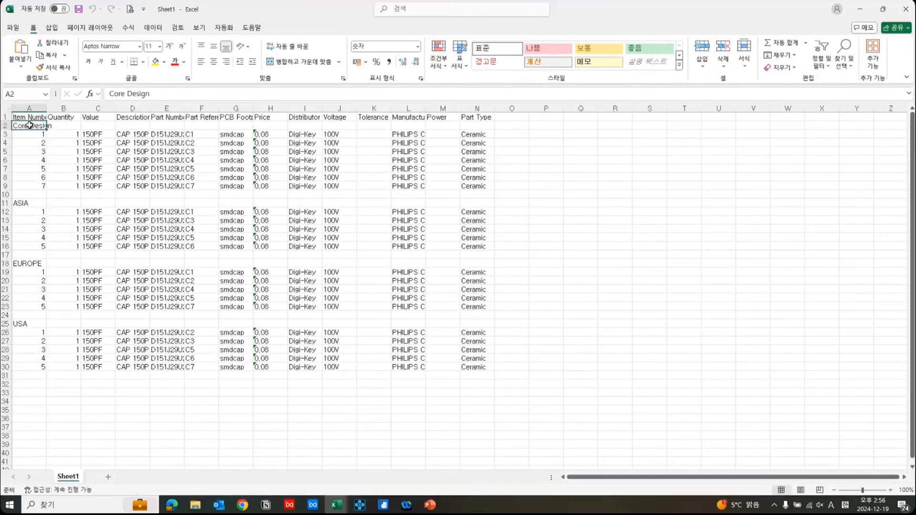
pyautogui.click(28, 204)
pyautogui.click(26, 264)
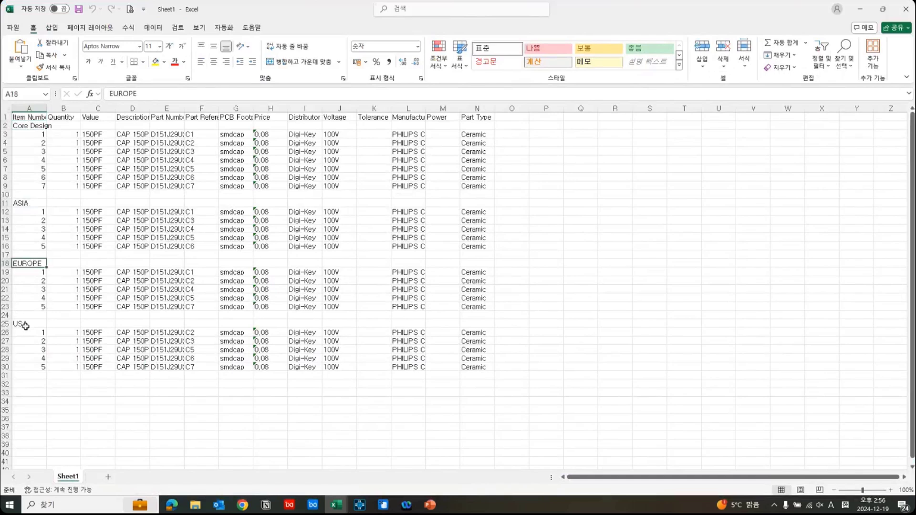
pyautogui.click(26, 325)
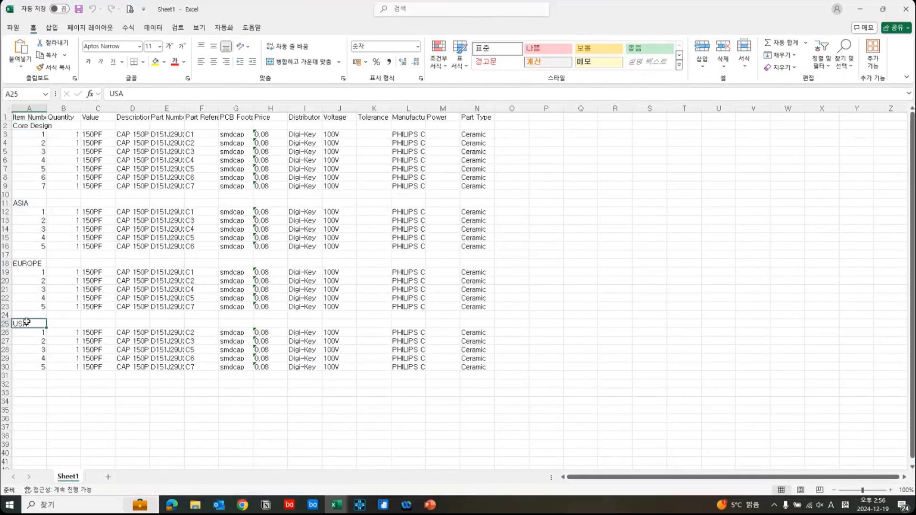
pyautogui.click(906, 15)
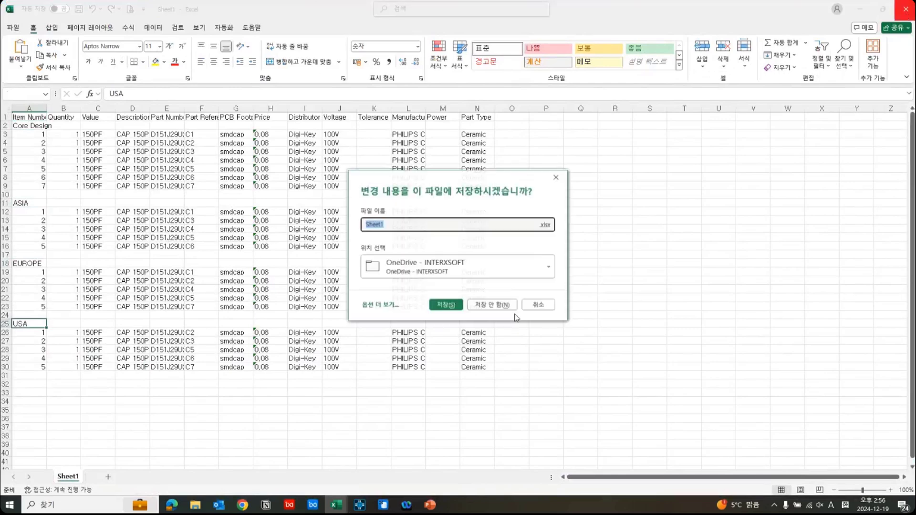
pyautogui.click(512, 308)
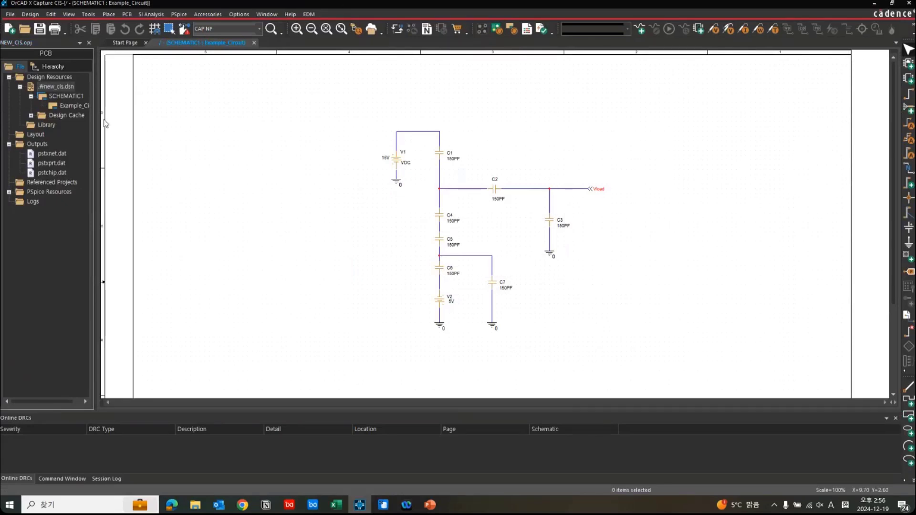
# Close the Example_Circuit schematic page, switch to PowerPoint and present the webinar slides from slide 13 on to the OrCAD EDM slide.
pyautogui.click(254, 42)
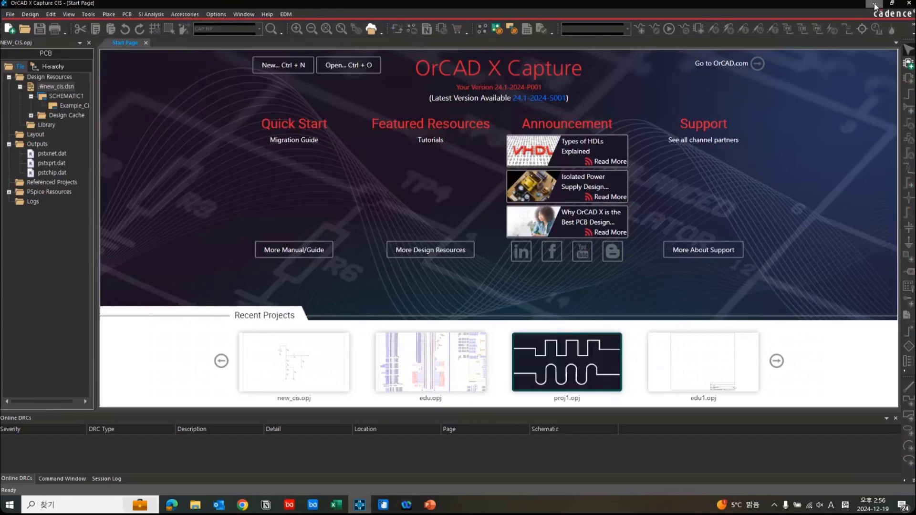
pyautogui.click(875, 6)
pyautogui.click(427, 504)
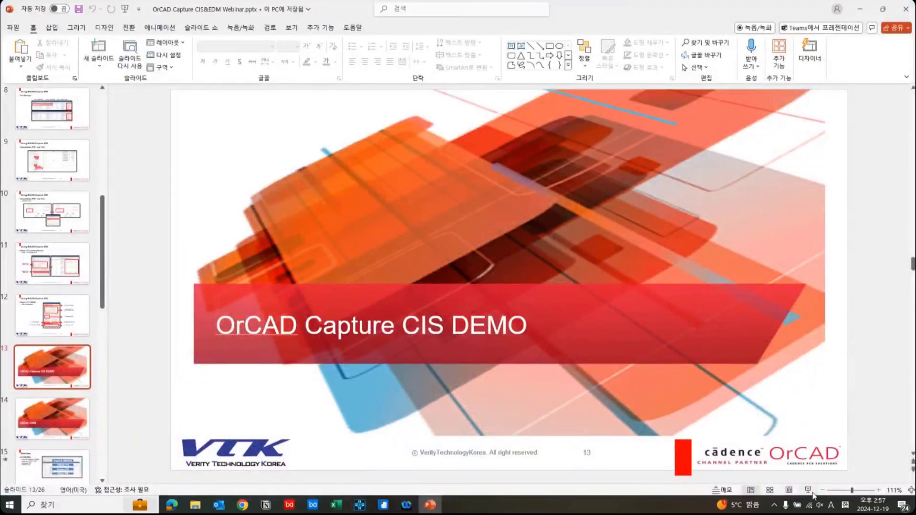
pyautogui.click(815, 491)
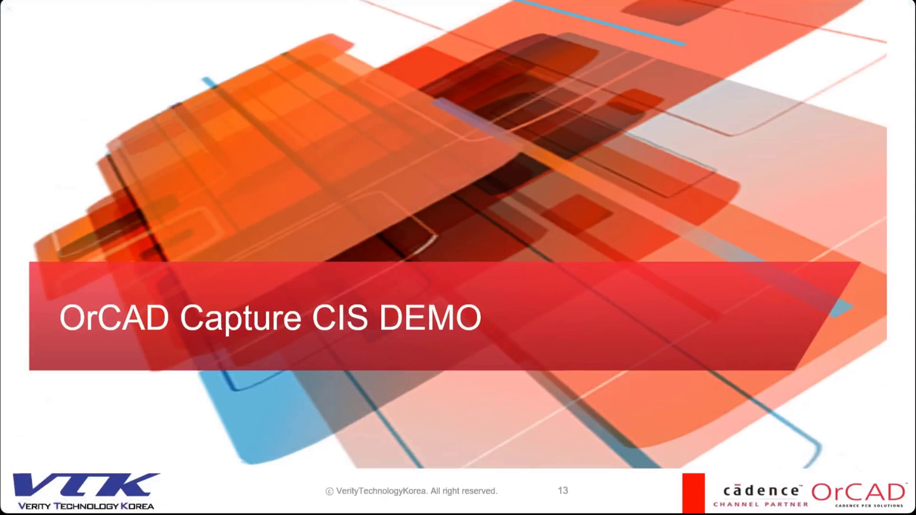
pyautogui.press('Right')
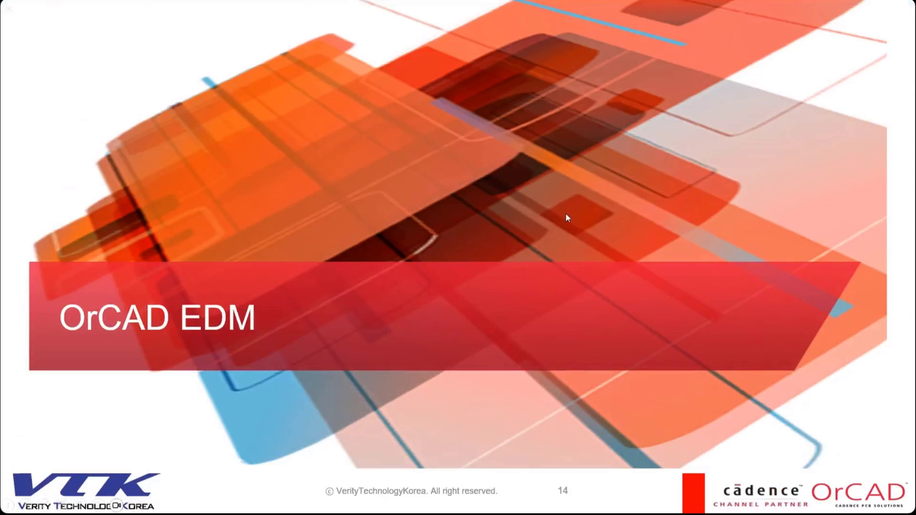
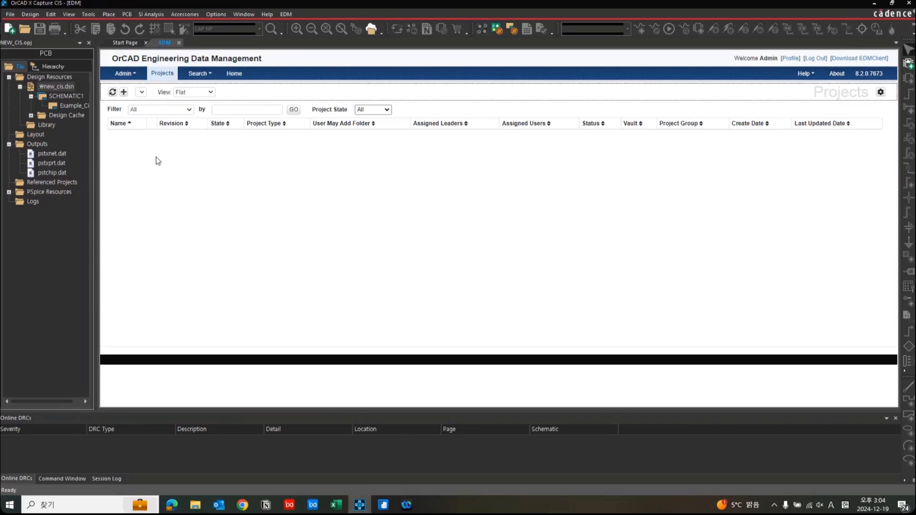
# Open the EDM user accounts administration and check the roles available for a new user.
pyautogui.click(135, 75)
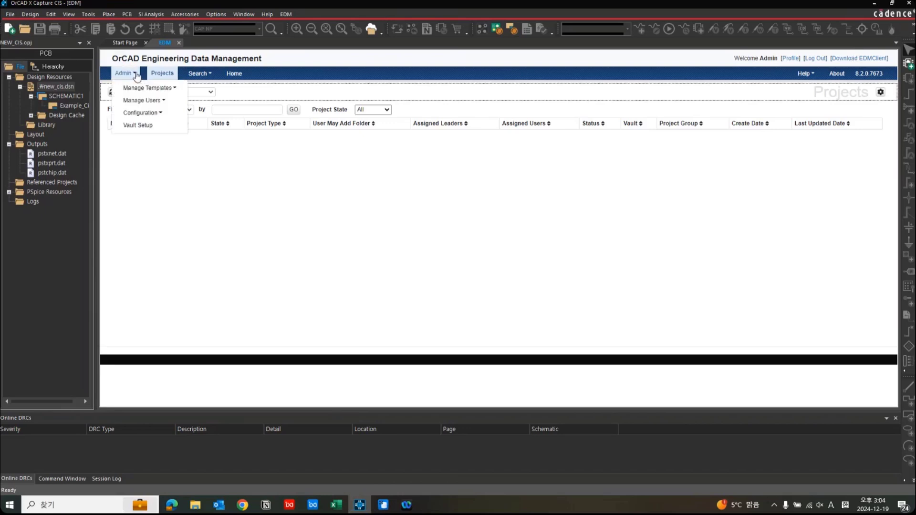
pyautogui.moveTo(164, 100)
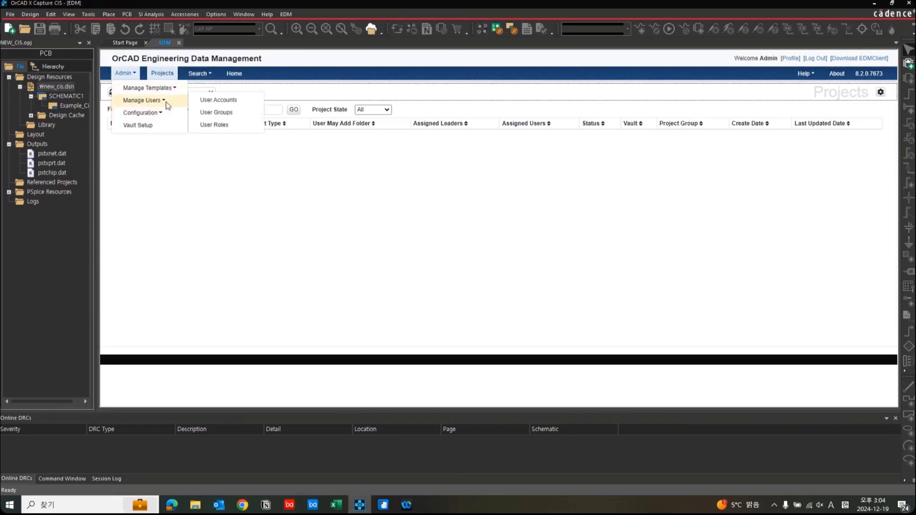
pyautogui.click(243, 108)
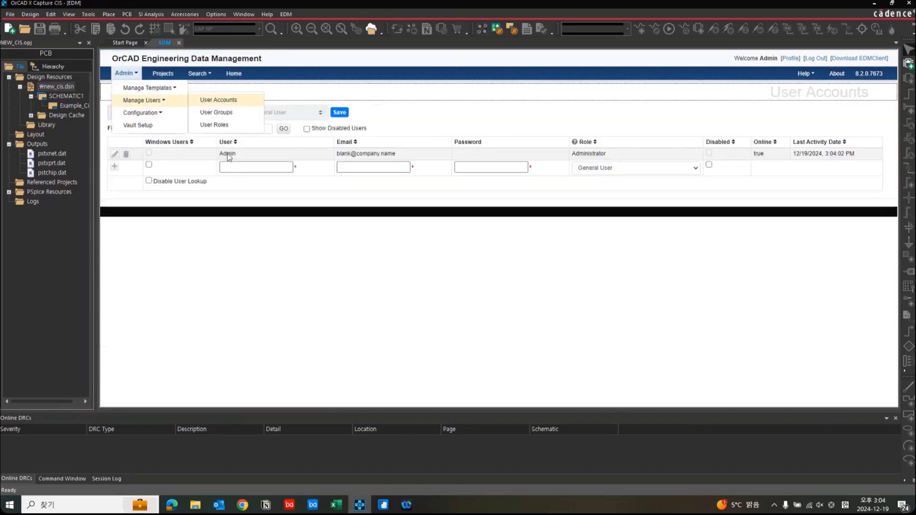
pyautogui.click(234, 167)
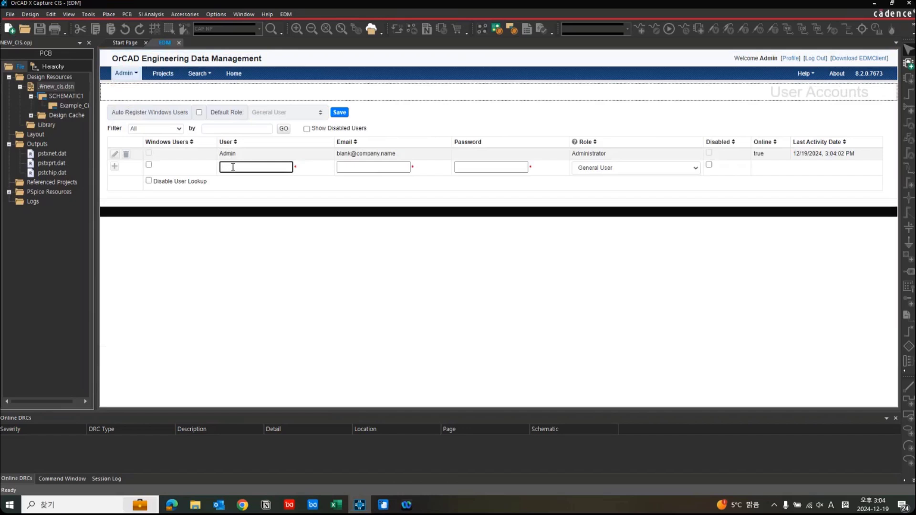
pyautogui.click(659, 172)
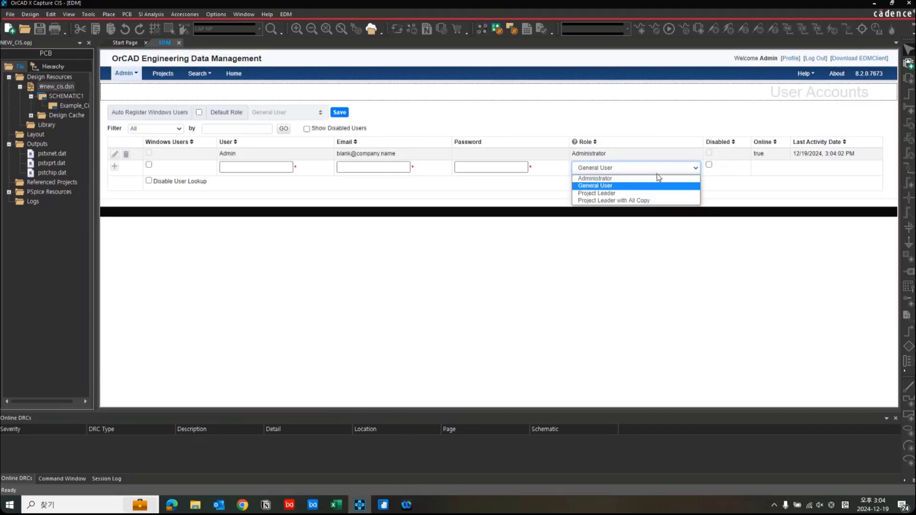
pyautogui.click(657, 174)
# Enter the user name and e-mail address for the first new user account.
pyautogui.click(247, 165)
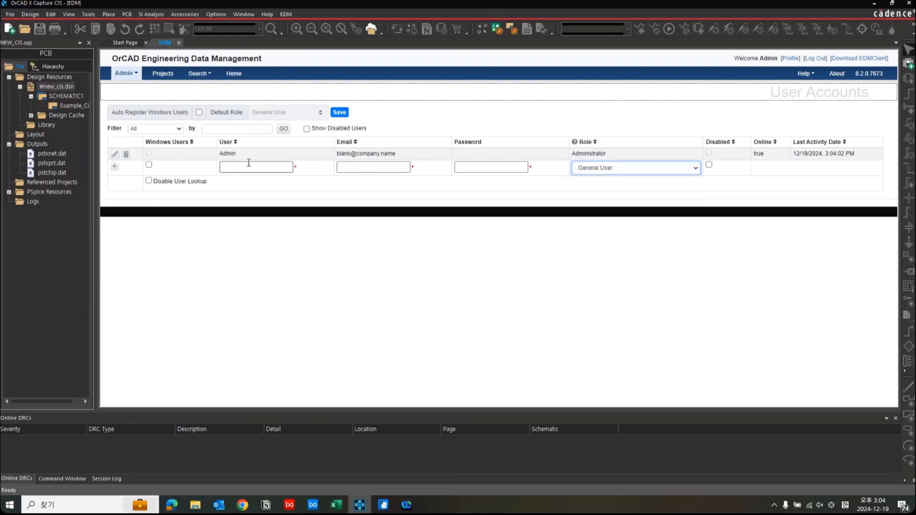
pyautogui.write('chad')
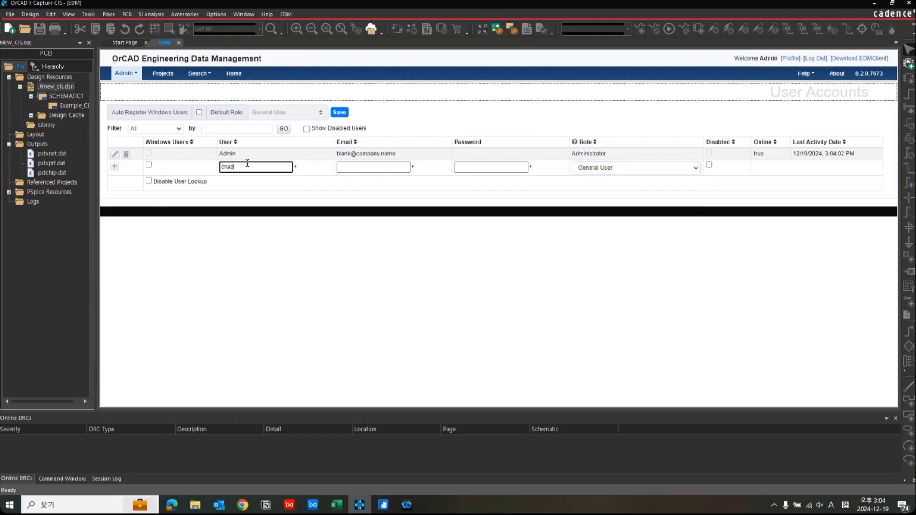
pyautogui.click(344, 168)
pyautogui.write('ba')
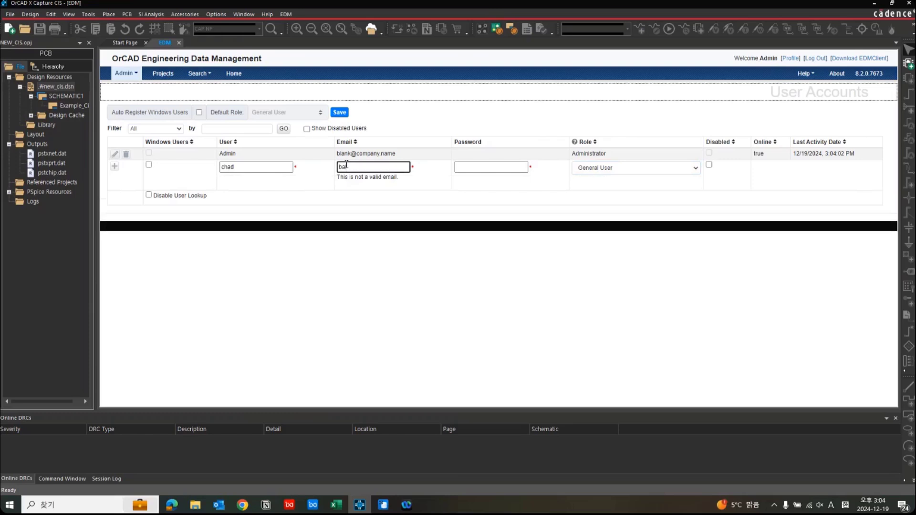
pyautogui.press('BackSpace')
# Enter the new account's password, assign the Project Leader role and add the user.
pyautogui.click(504, 168)
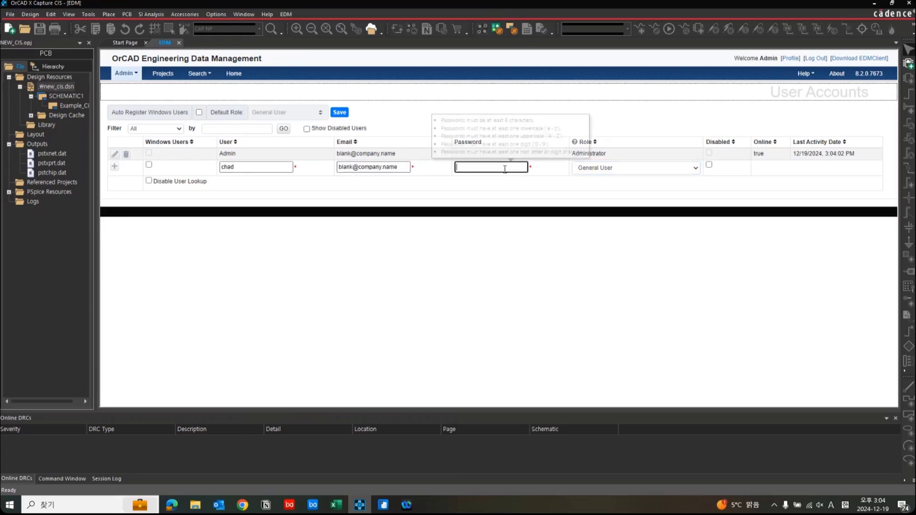
pyautogui.write('P••••••')
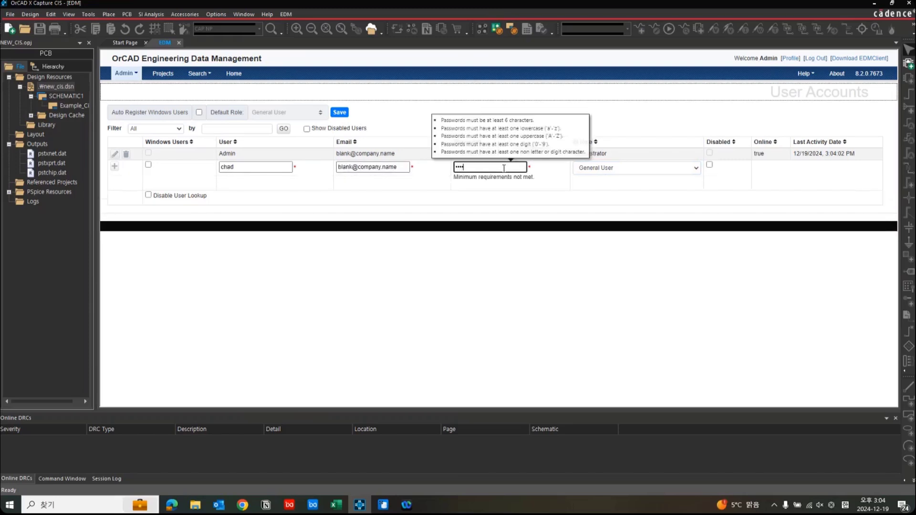
pyautogui.write('•')
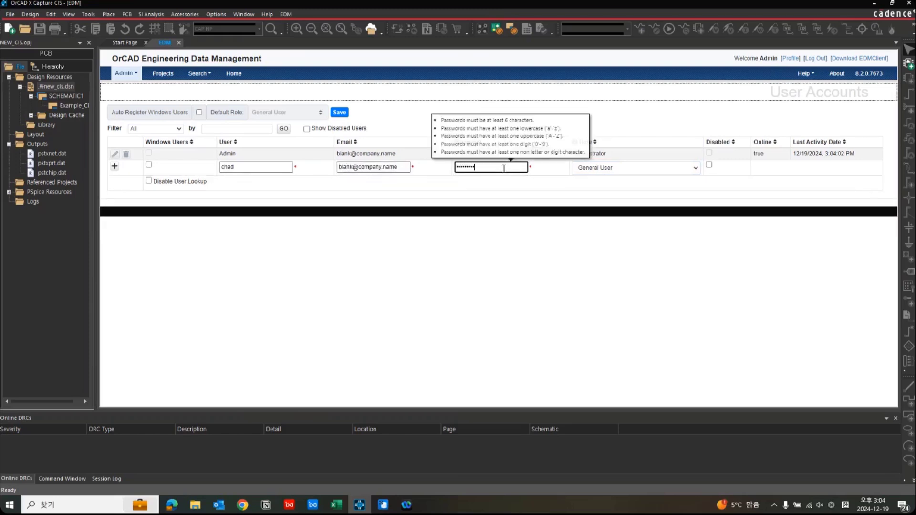
pyautogui.click(623, 170)
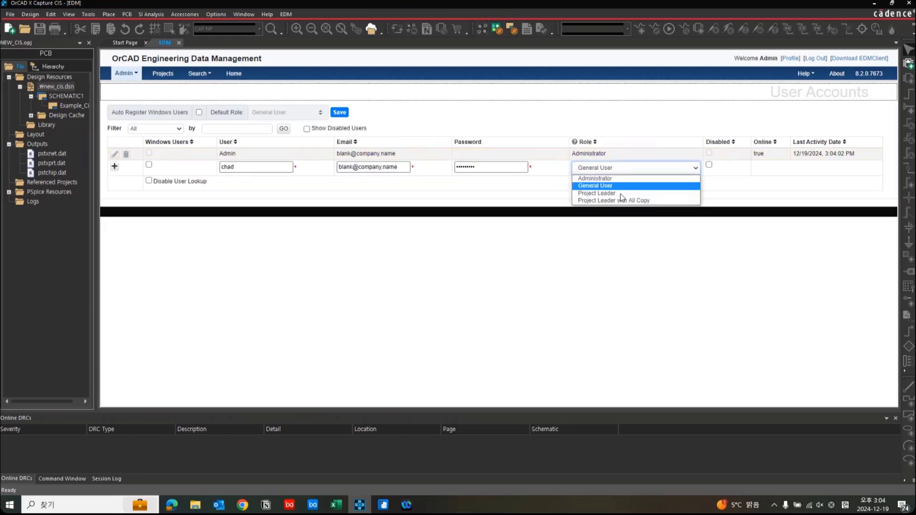
pyautogui.click(620, 193)
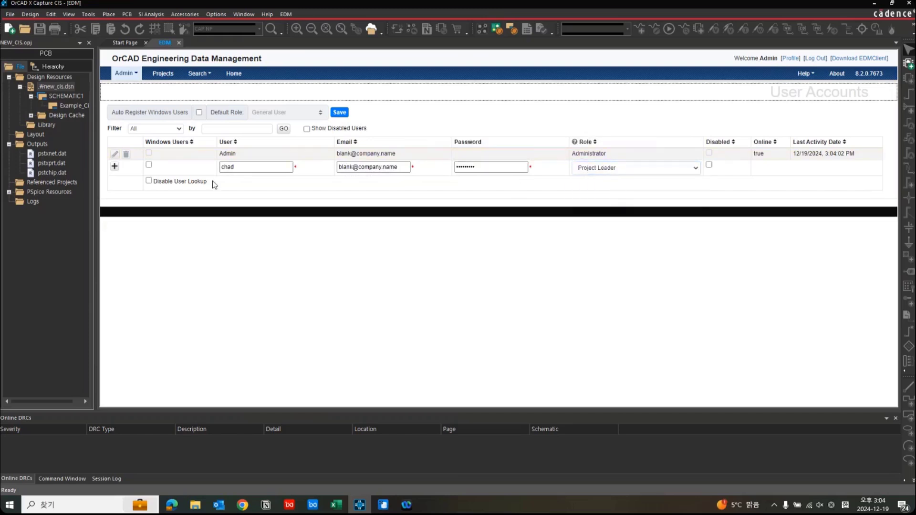
pyautogui.click(115, 168)
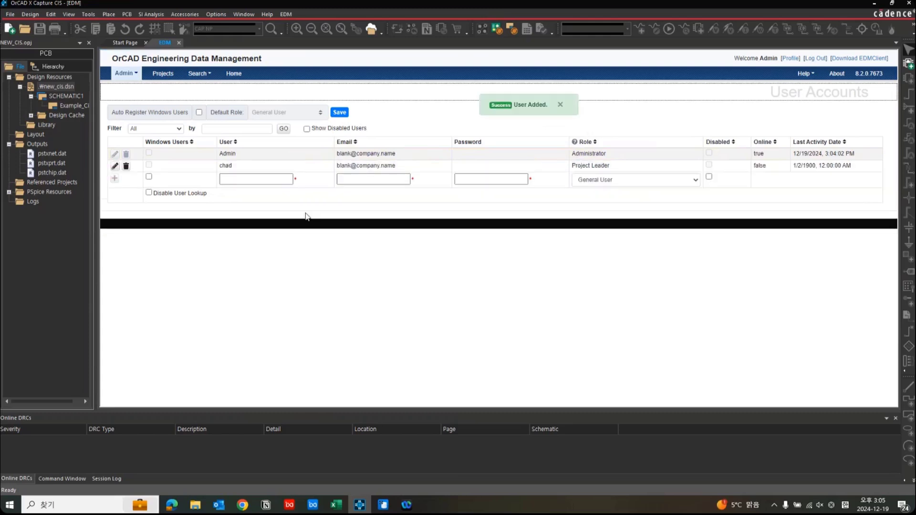
# Fill in the user name and e-mail address for a second user account.
pyautogui.click(275, 181)
pyautogui.write('Joh')
pyautogui.press('BackSpace')
pyautogui.press('BackSpace')
pyautogui.press('BackSpace')
pyautogui.write('john')
pyautogui.click(367, 180)
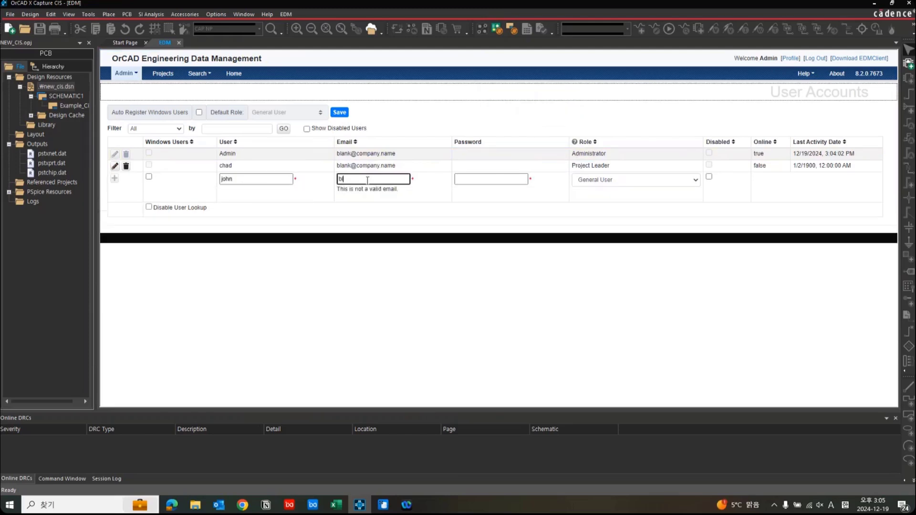
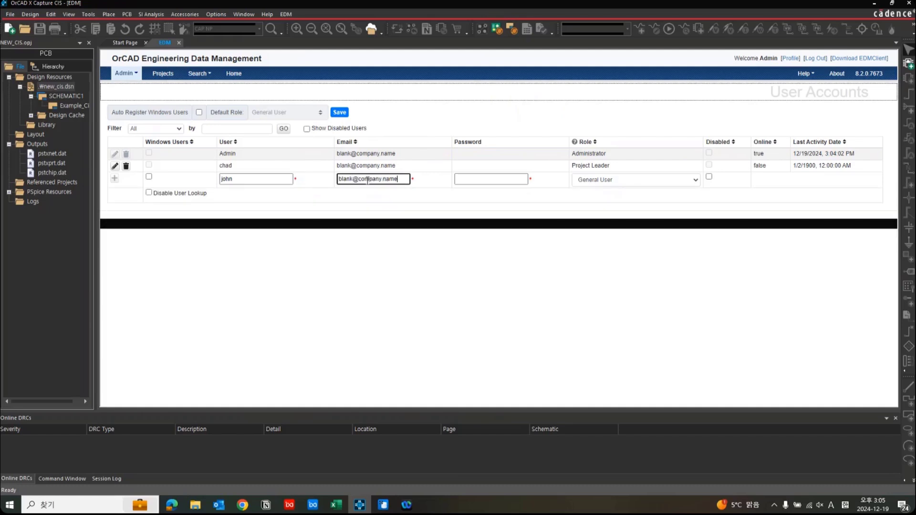
# Enter the second account's password, keep the General User role and add the user.
pyautogui.press('Tab')
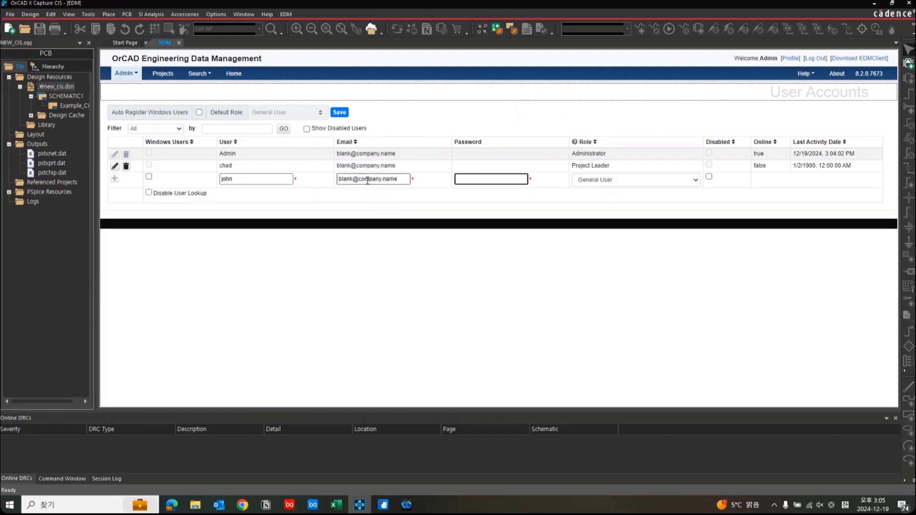
pyautogui.write('1234')
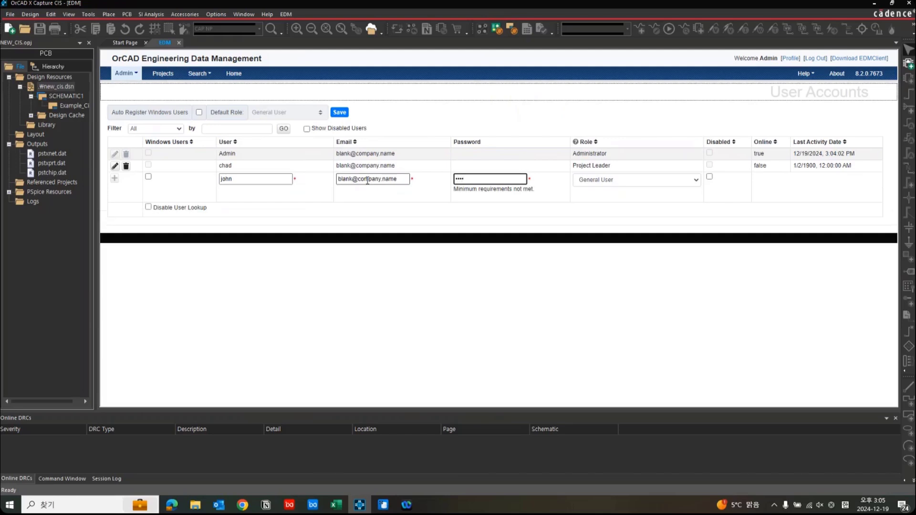
pyautogui.write('5678')
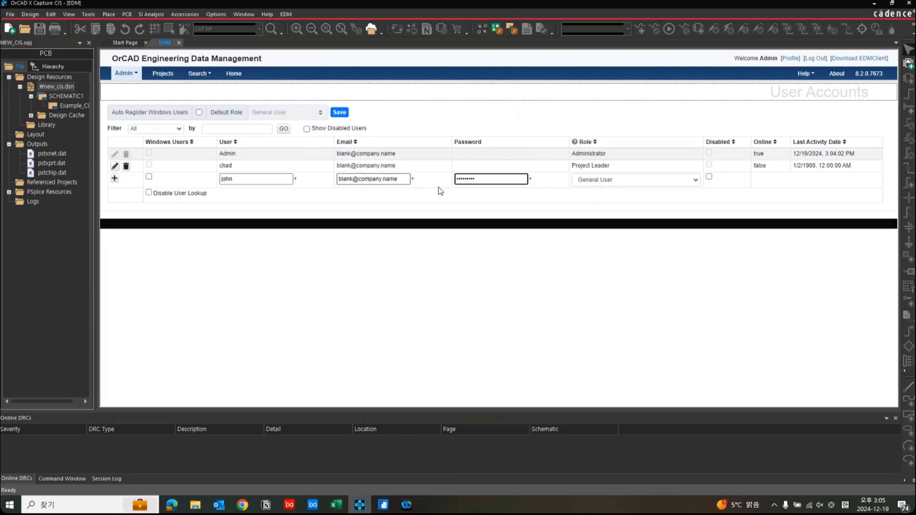
pyautogui.click(603, 184)
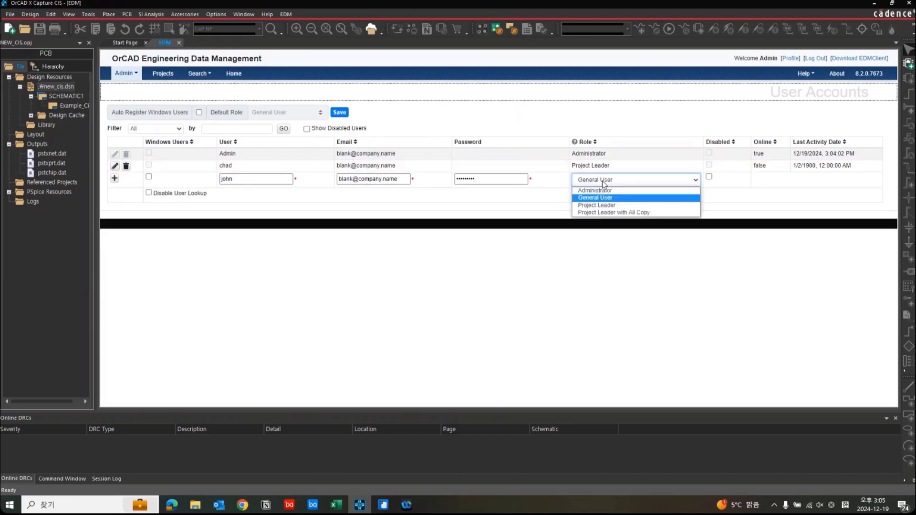
pyautogui.click(603, 181)
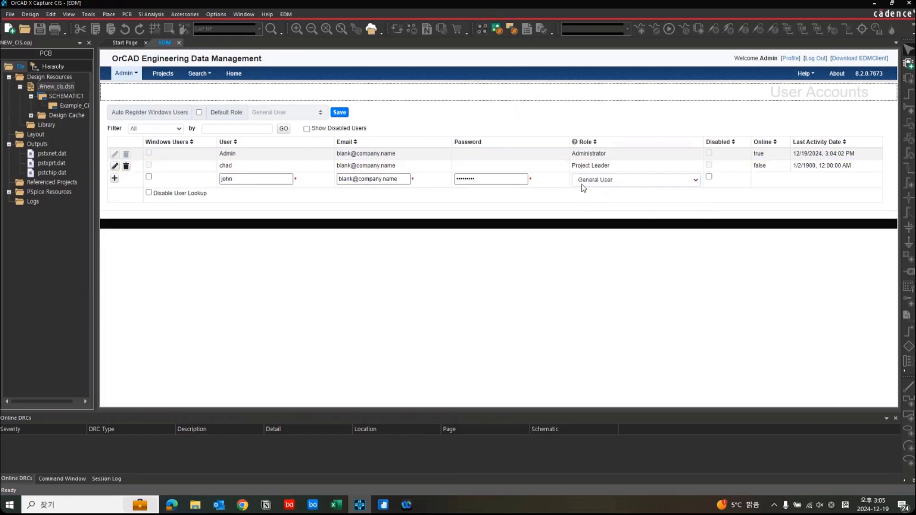
pyautogui.click(115, 178)
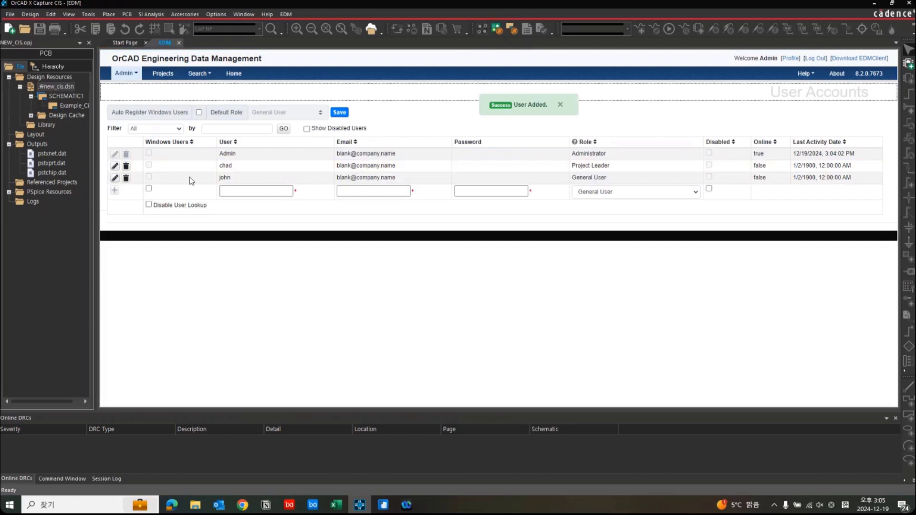
pyautogui.click(561, 105)
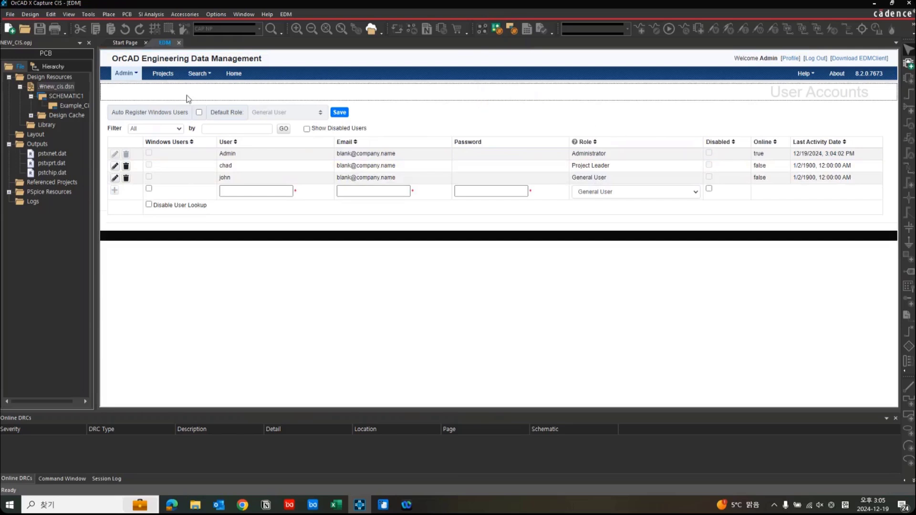
# Create a user group named Team1 with the two newly added users as members.
pyautogui.click(125, 74)
pyautogui.moveTo(165, 101)
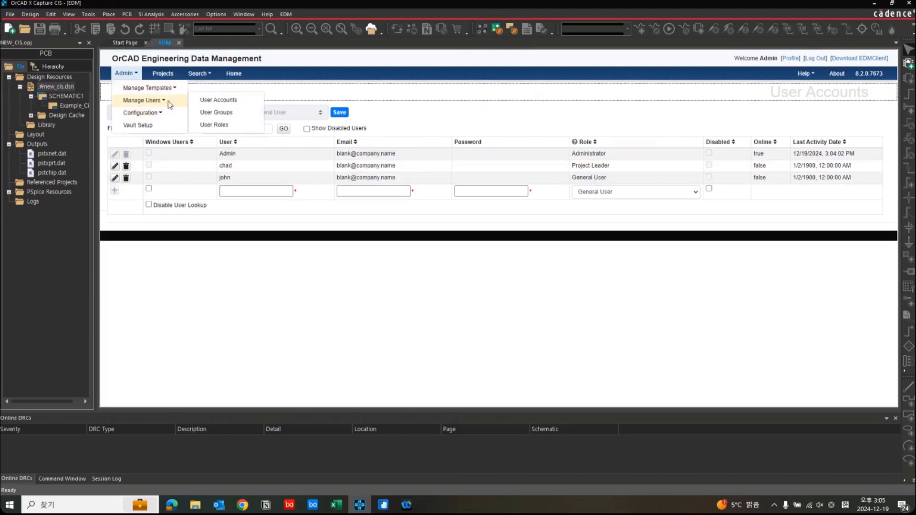
pyautogui.click(242, 115)
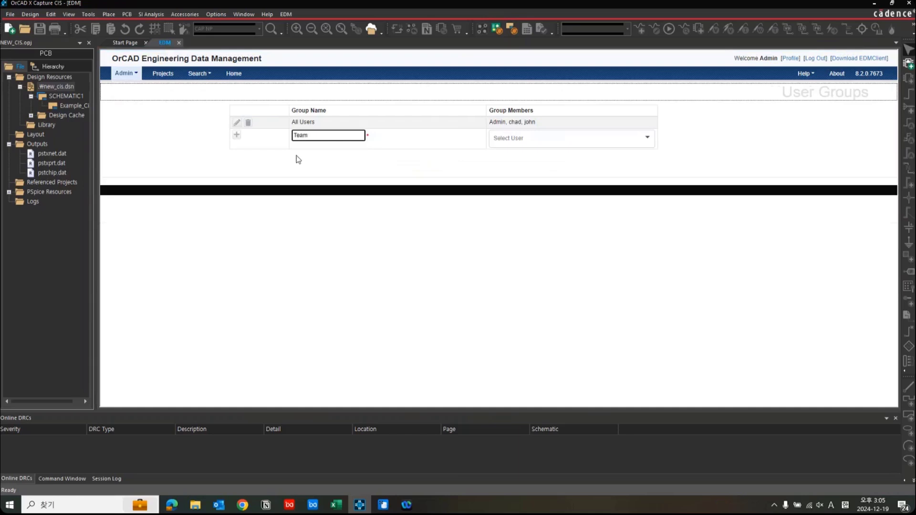
pyautogui.click(576, 142)
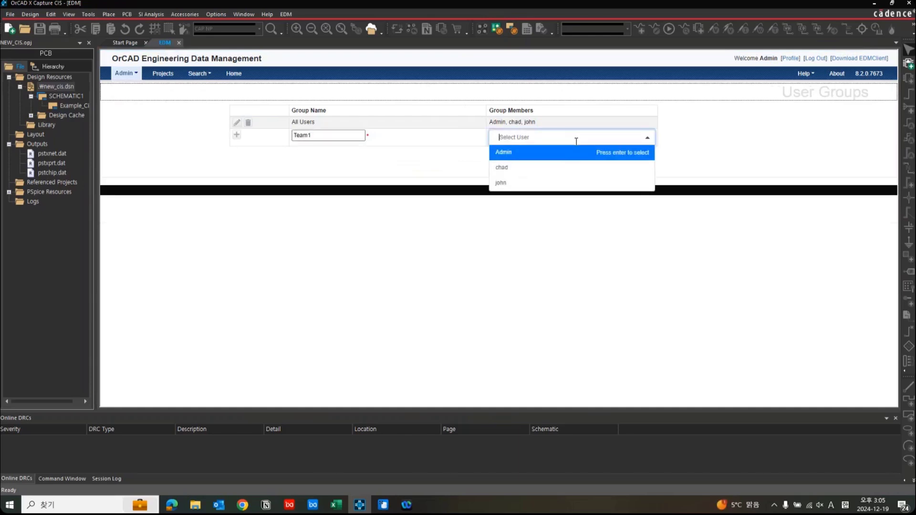
pyautogui.click(568, 175)
pyautogui.click(546, 197)
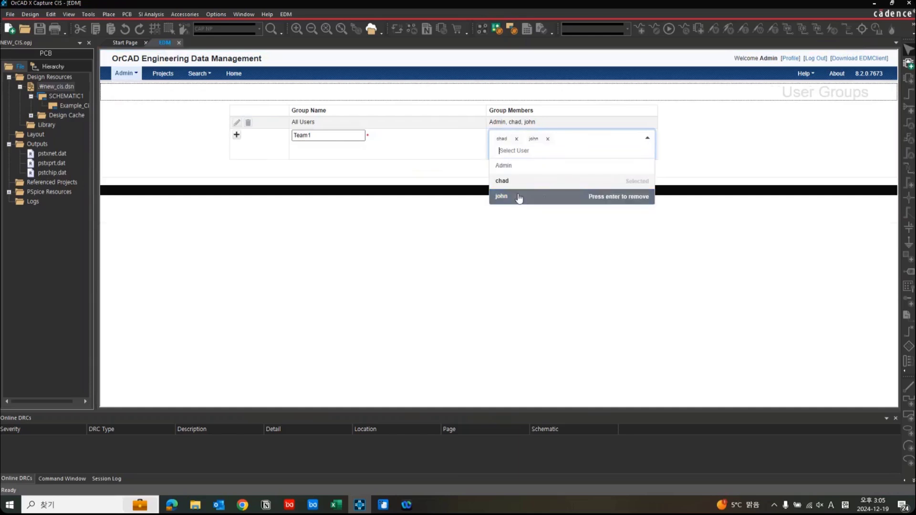
pyautogui.click(421, 165)
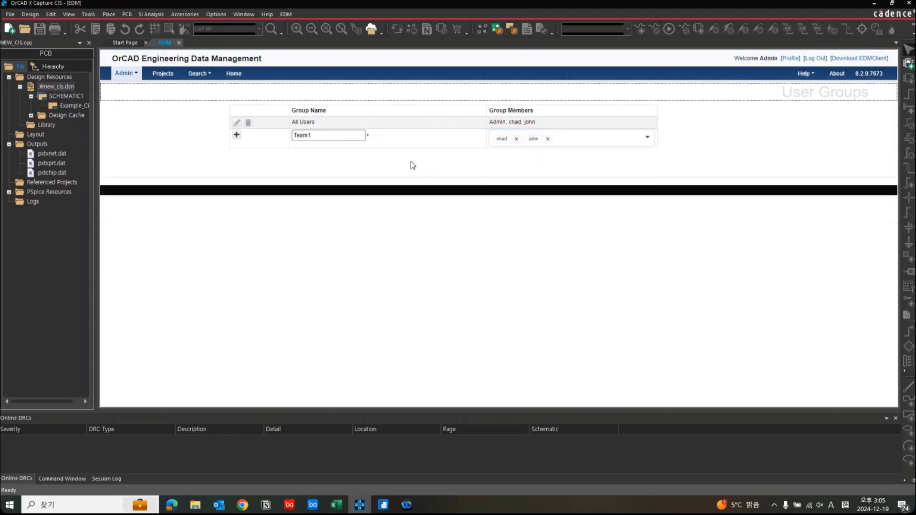
pyautogui.click(237, 135)
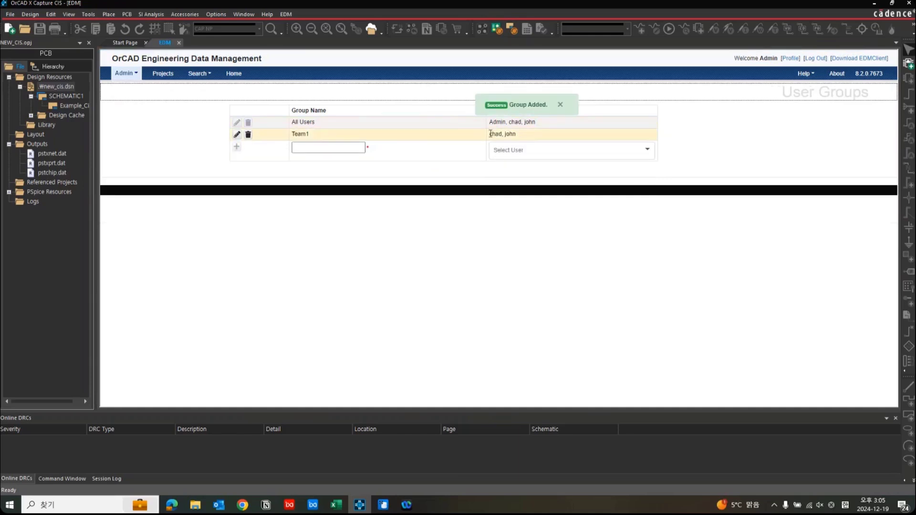
pyautogui.click(561, 105)
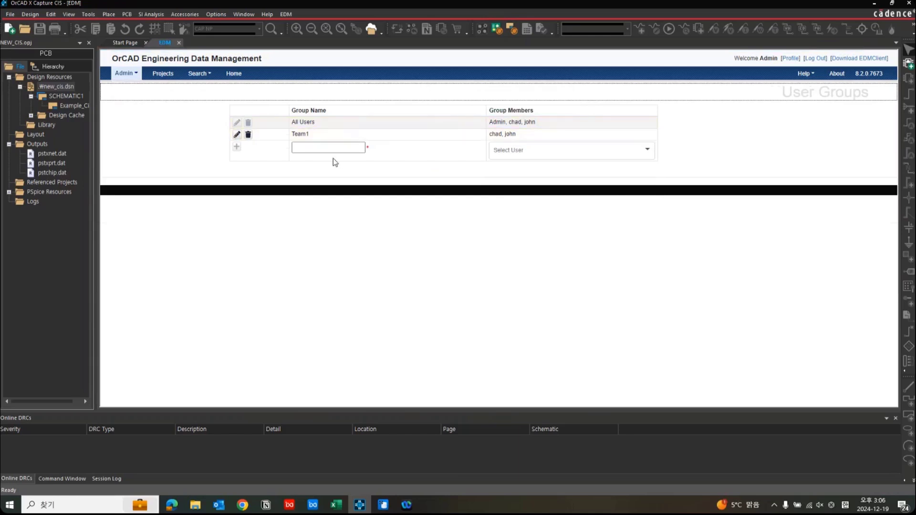
# Start a new EDM project named Proj1 with revision REV01.
pyautogui.click(163, 74)
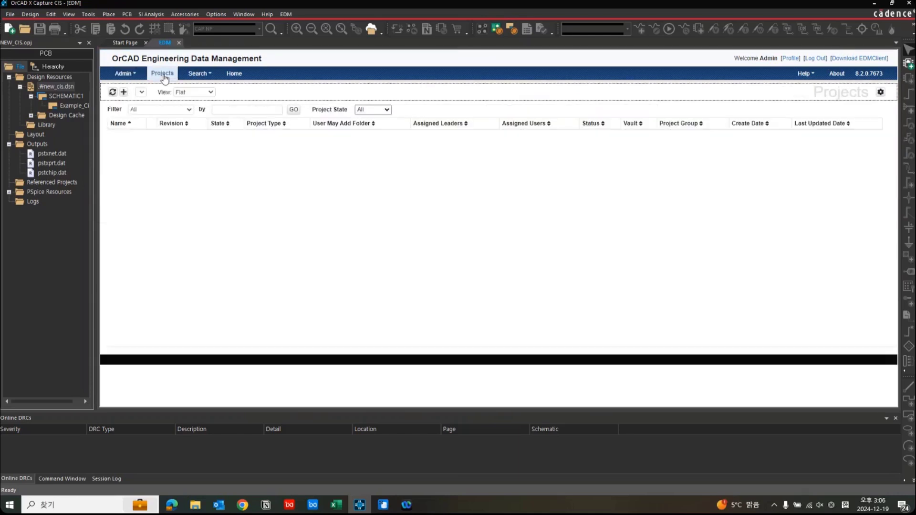
pyautogui.click(124, 92)
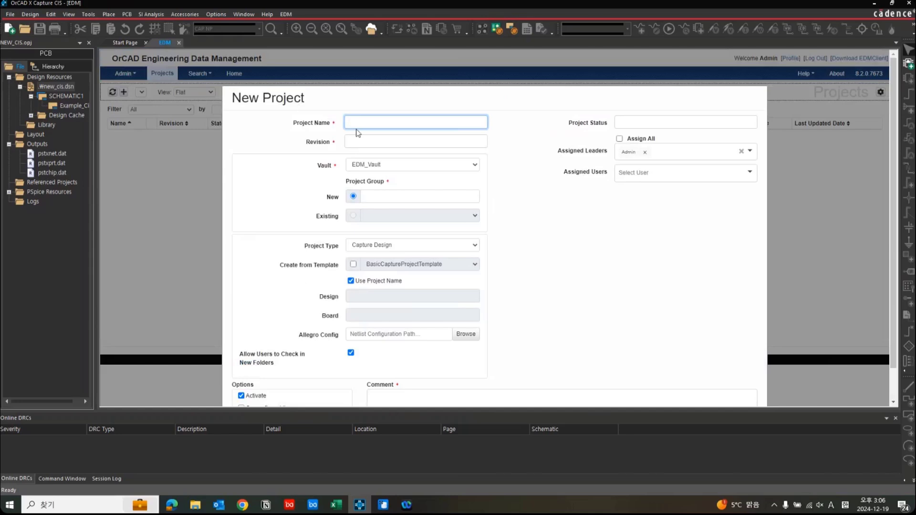
pyautogui.write('Proj1')
pyautogui.click(382, 142)
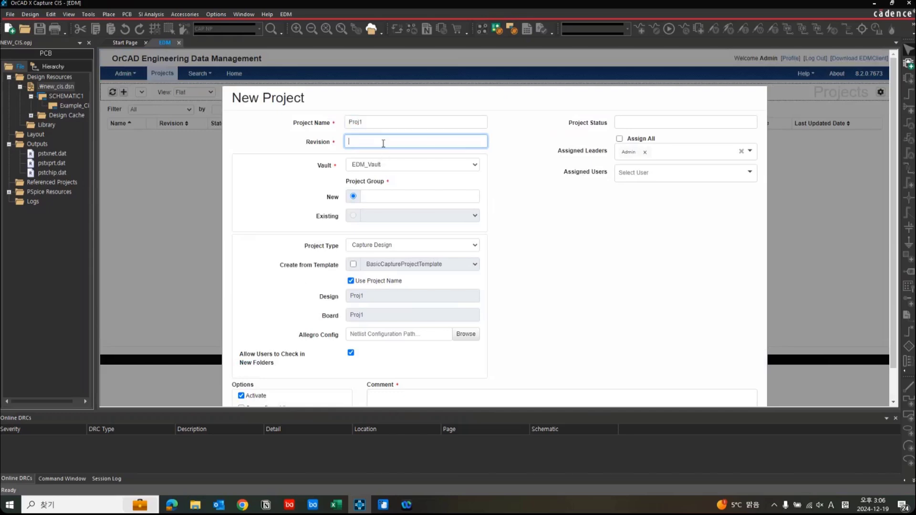
pyautogui.write('REV01')
# Set a new project group named TEAM1 for the project in EDM_Vault.
pyautogui.click(388, 195)
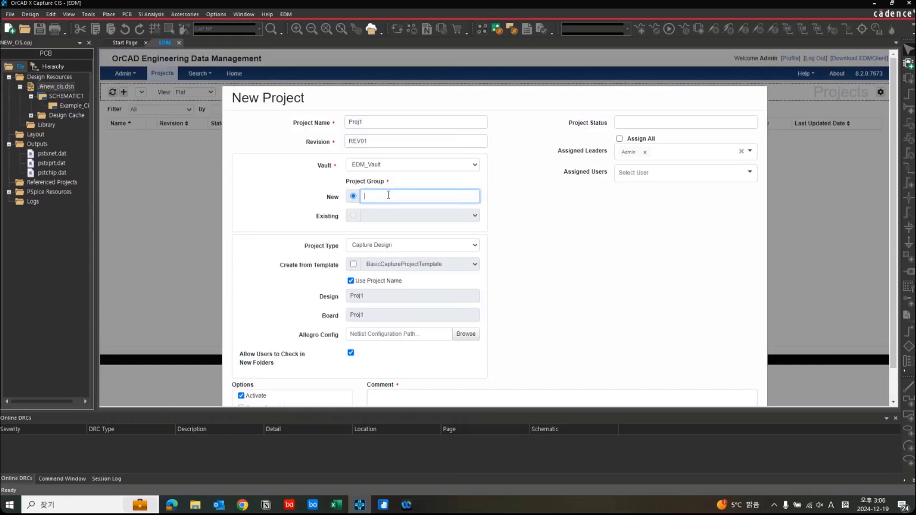
pyautogui.write('TEAM1')
pyautogui.click(533, 267)
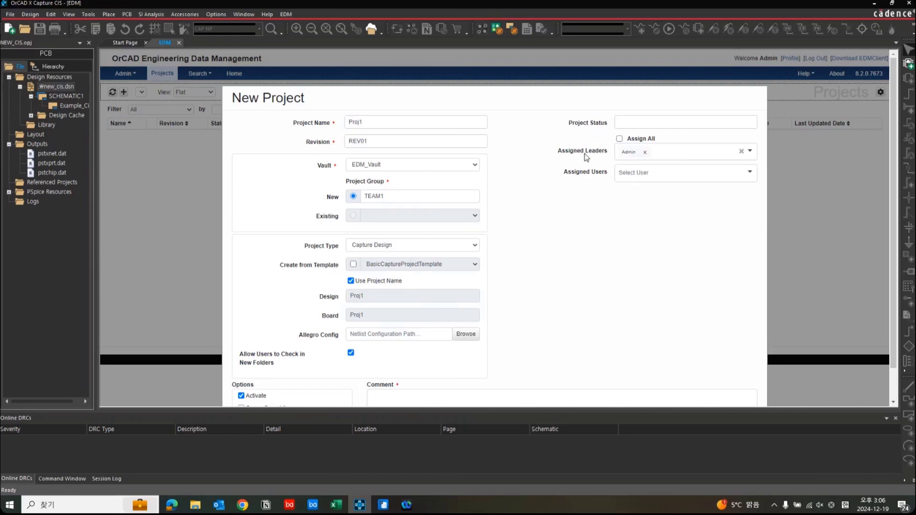
# Assign the newly added lead account as a second project leader and the other new account as the assigned user.
pyautogui.click(697, 159)
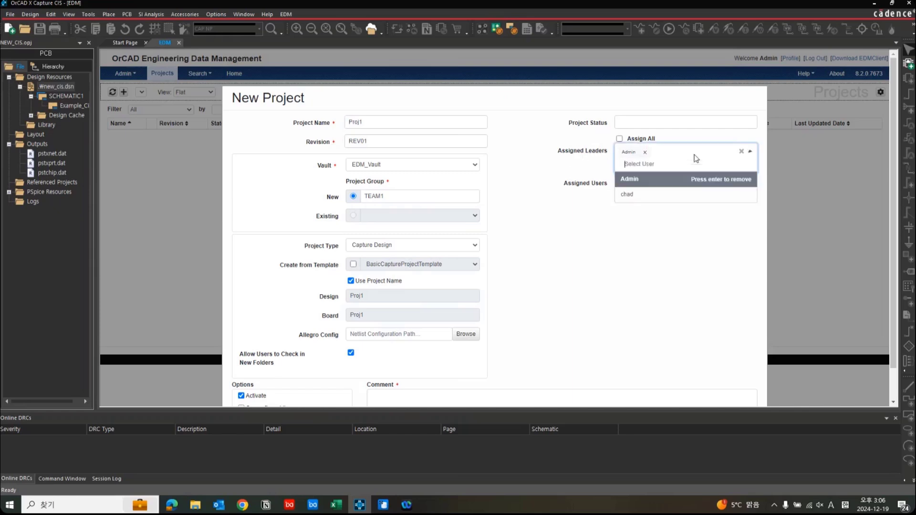
pyautogui.click(657, 196)
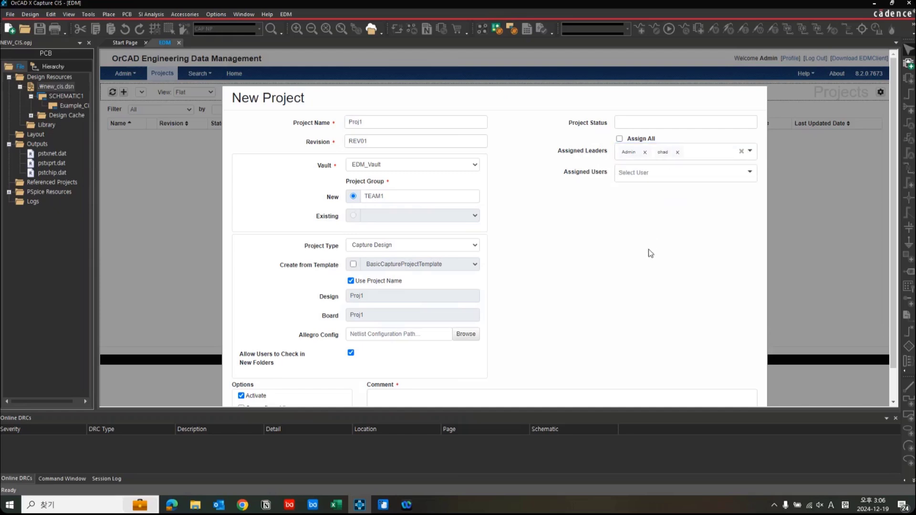
pyautogui.click(662, 173)
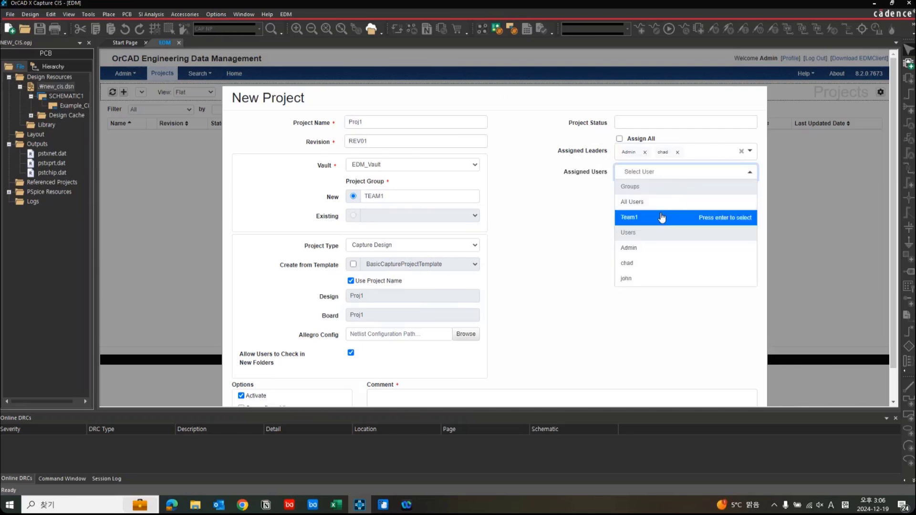
pyautogui.press('Down')
pyautogui.press('Down')
pyautogui.press('Down')
pyautogui.press('Return')
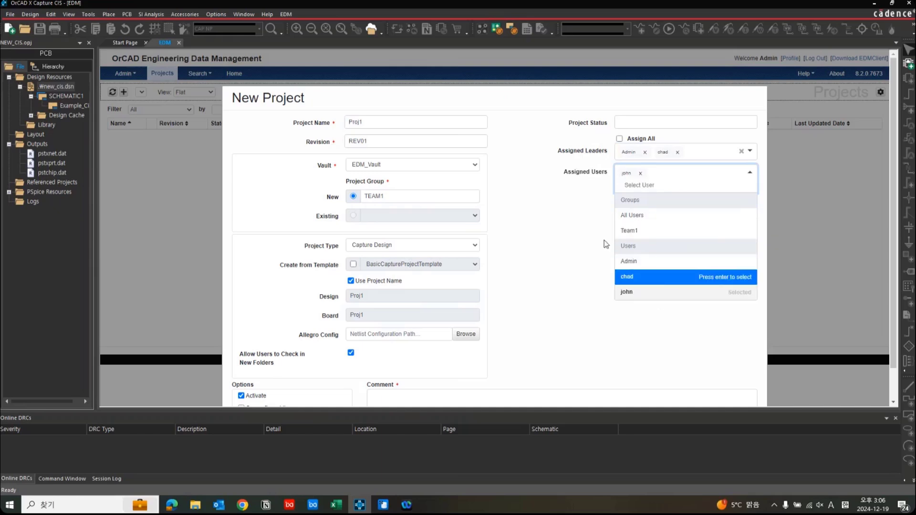
pyautogui.click(568, 214)
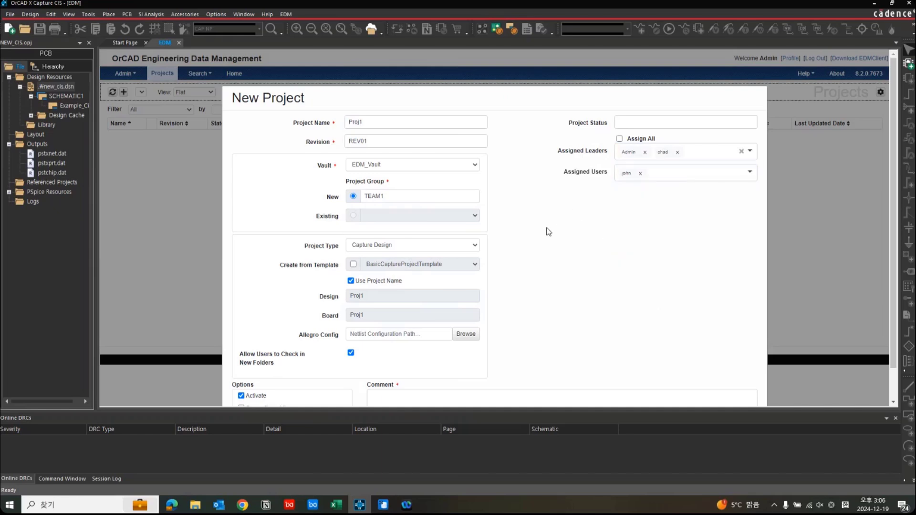
# Enter the comment "New Project" and add the project Proj1 to EDM.
pyautogui.scroll(-1, 507, 262)
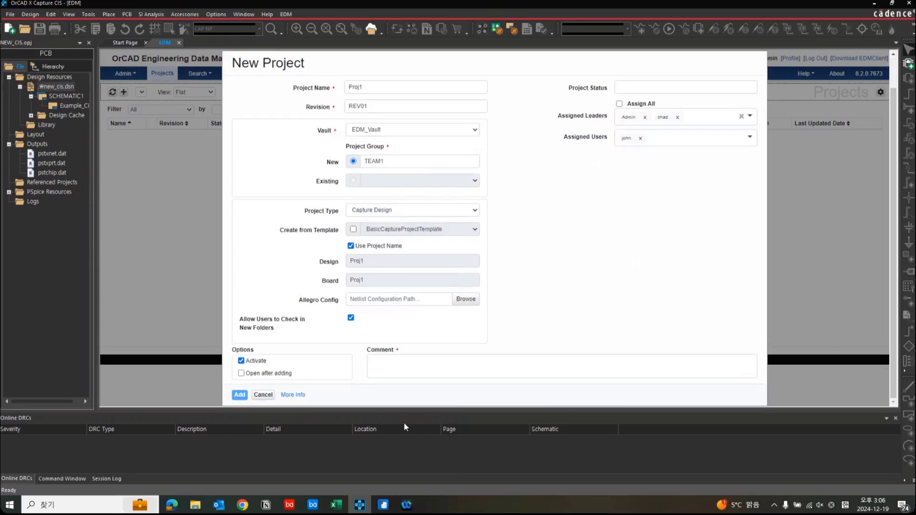
pyautogui.click(413, 362)
pyautogui.write('New')
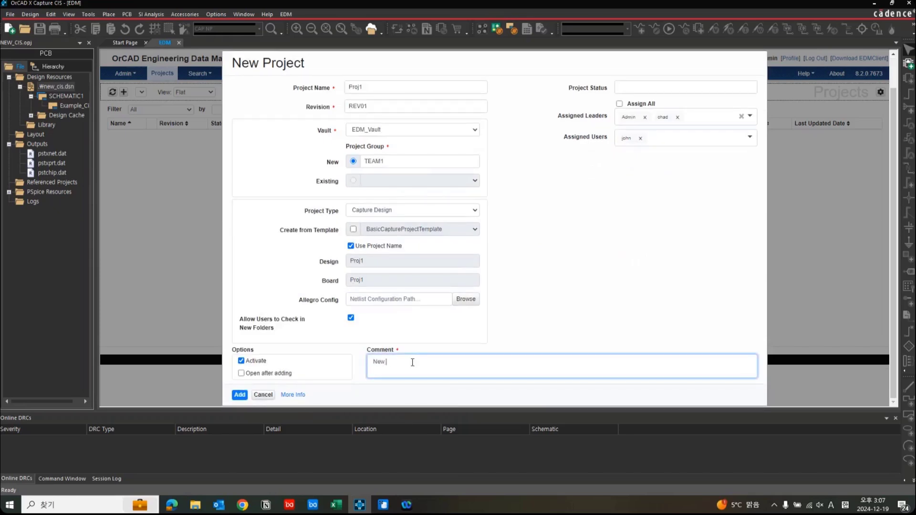
pyautogui.write(' Project')
pyautogui.click(240, 398)
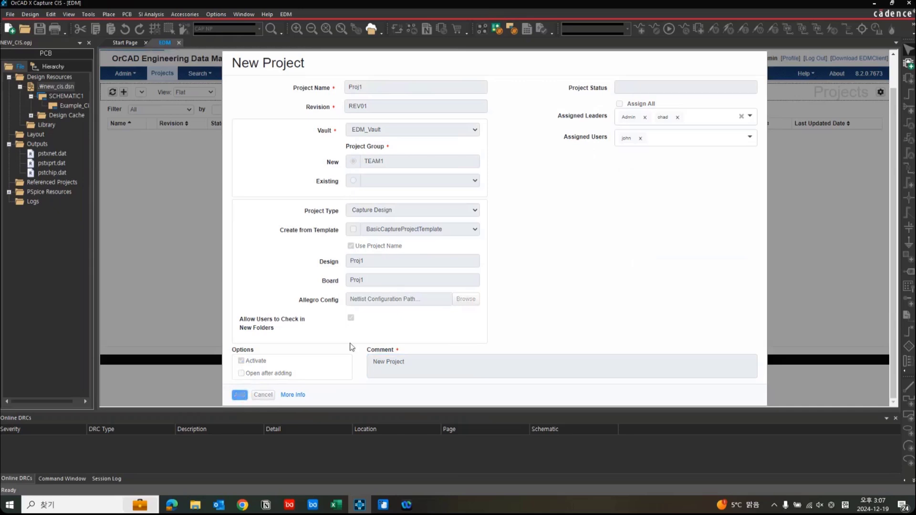
pyautogui.click(560, 104)
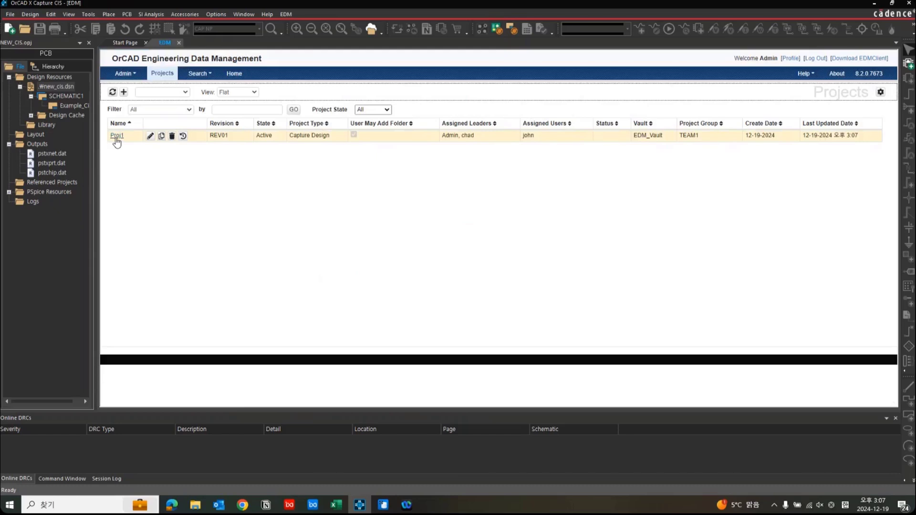
# In project Proj1, start a design import and choose NEW_CIS.DSN from the InterXsoft_Webinar folder.
pyautogui.click(116, 137)
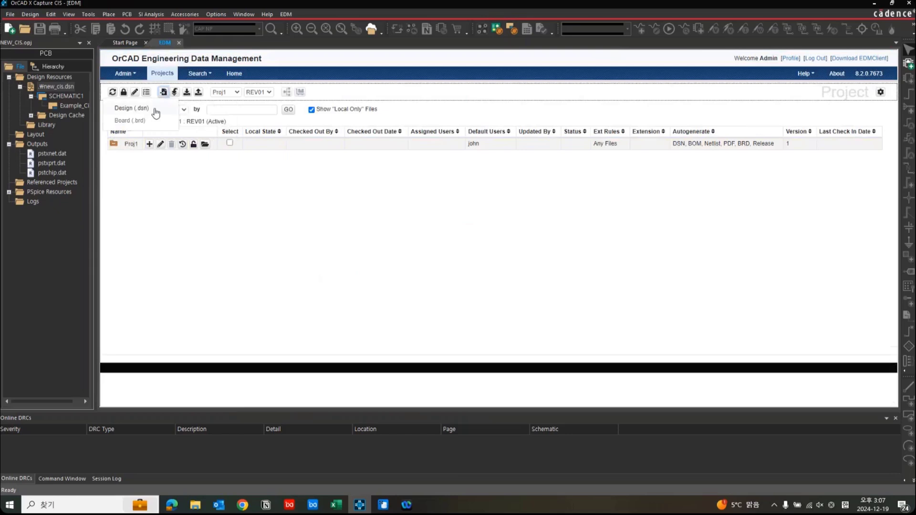
pyautogui.click(156, 113)
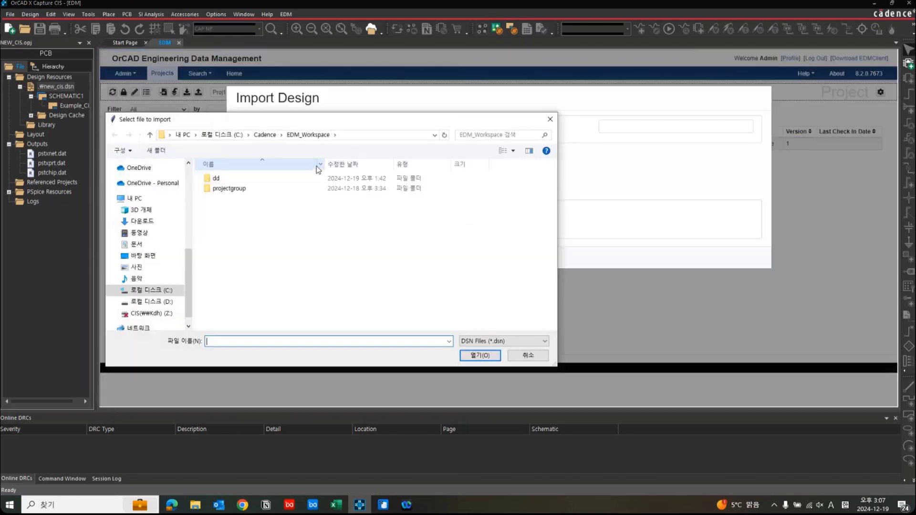
pyautogui.scroll(5, 159, 248)
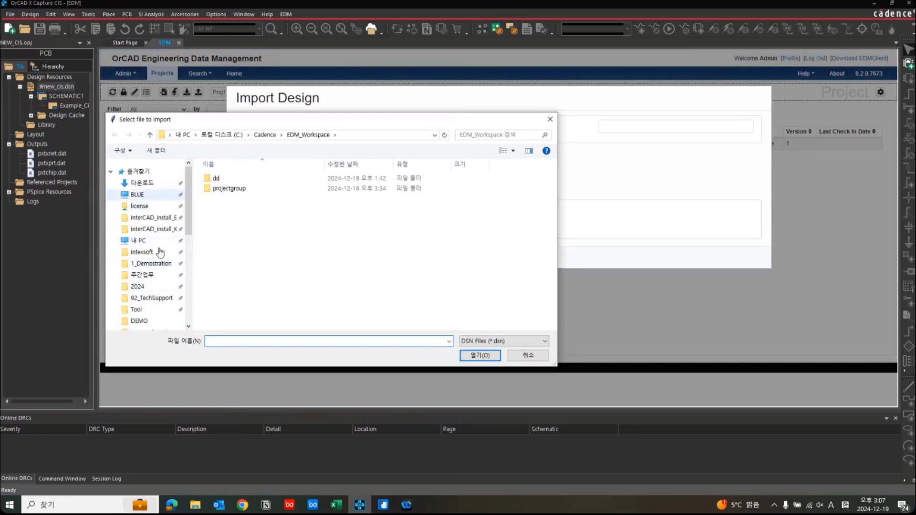
pyautogui.scroll(-2, 160, 252)
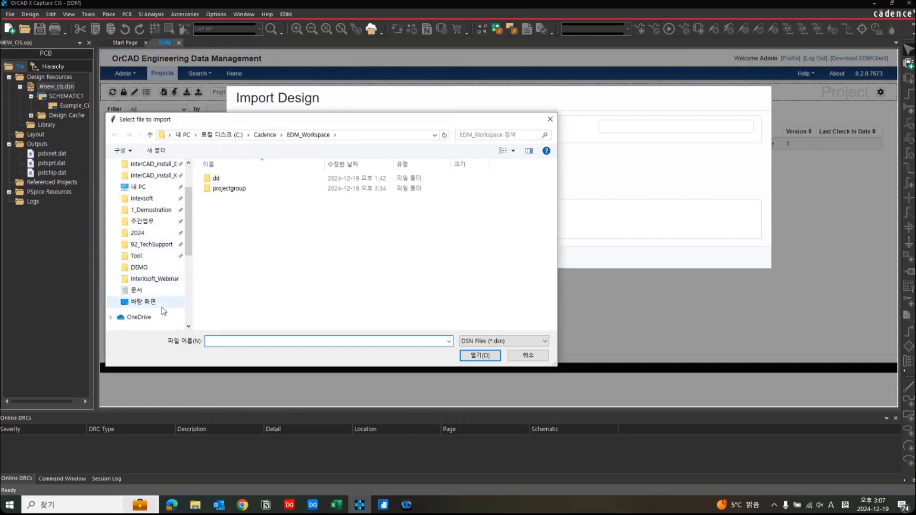
pyautogui.click(167, 279)
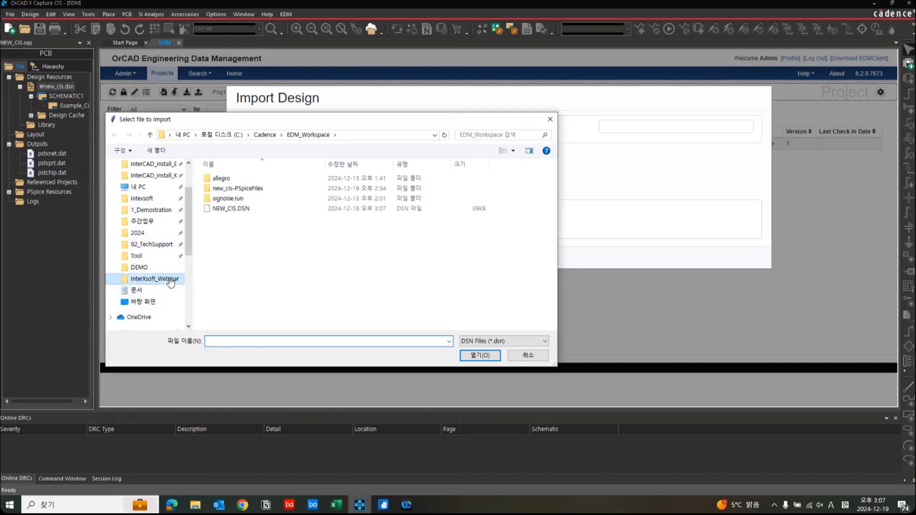
pyautogui.click(257, 210)
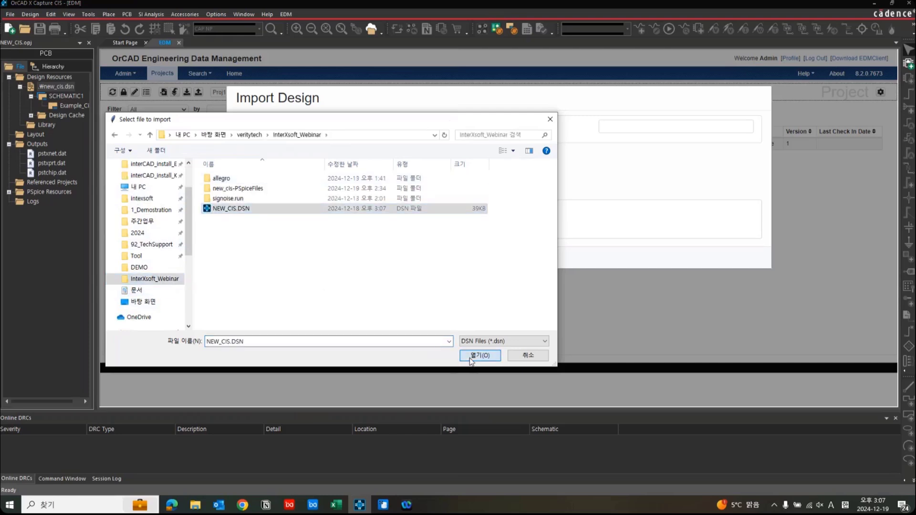
pyautogui.click(478, 356)
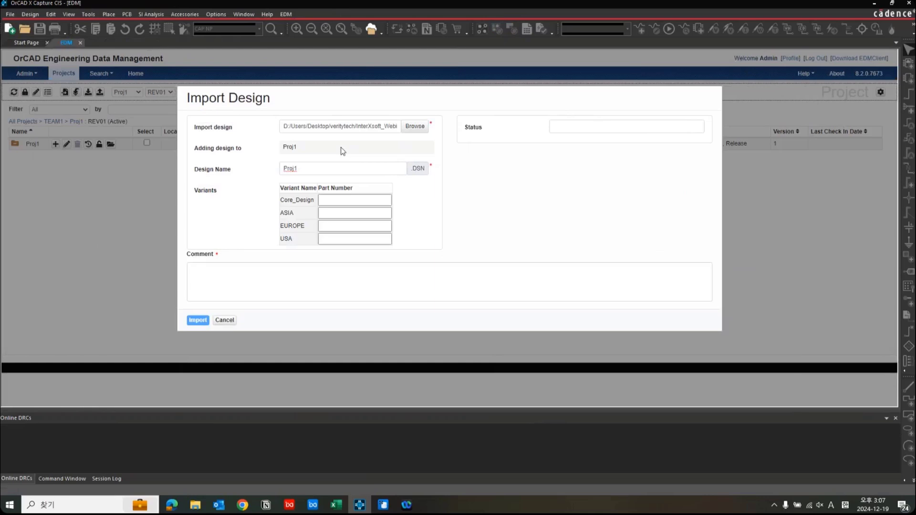
# Keep Proj1 as the design name, enter the comment "New DSN" and import the design.
pyautogui.doubleClick(318, 169)
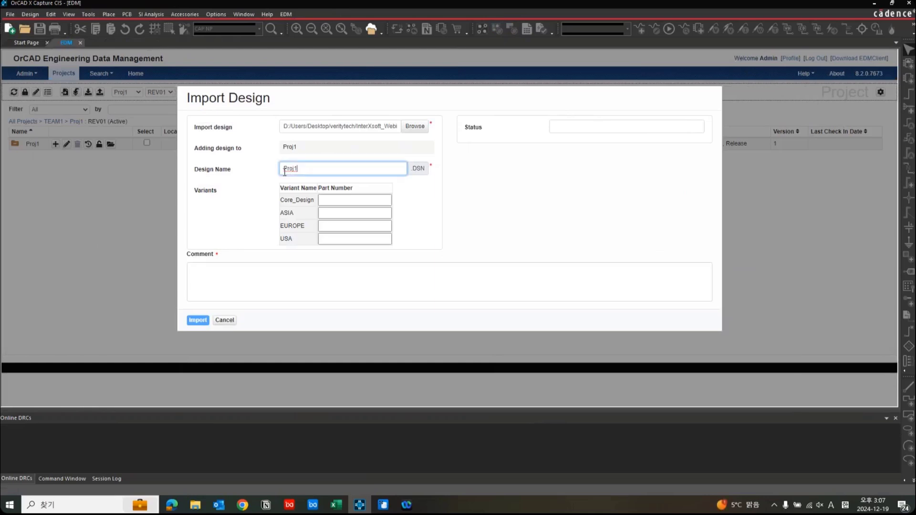
pyautogui.click(237, 281)
pyautogui.write('New')
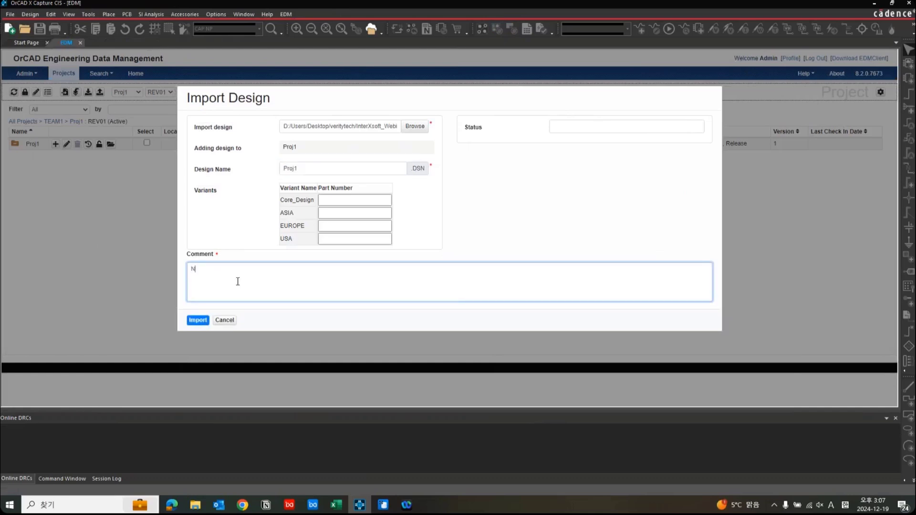
pyautogui.write(' DSN')
pyautogui.click(198, 321)
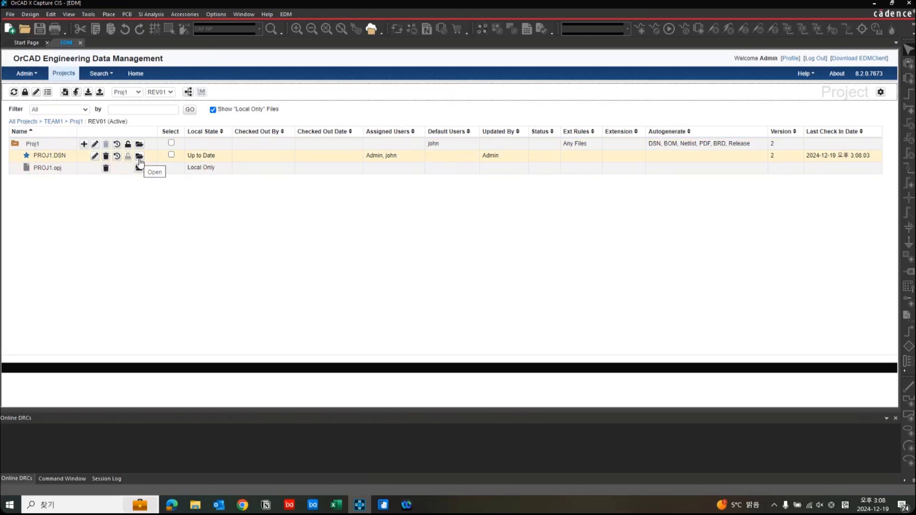
# Check out PROJ1.DSN and review its check-out date and assigned users.
pyautogui.click(172, 155)
pyautogui.click(87, 93)
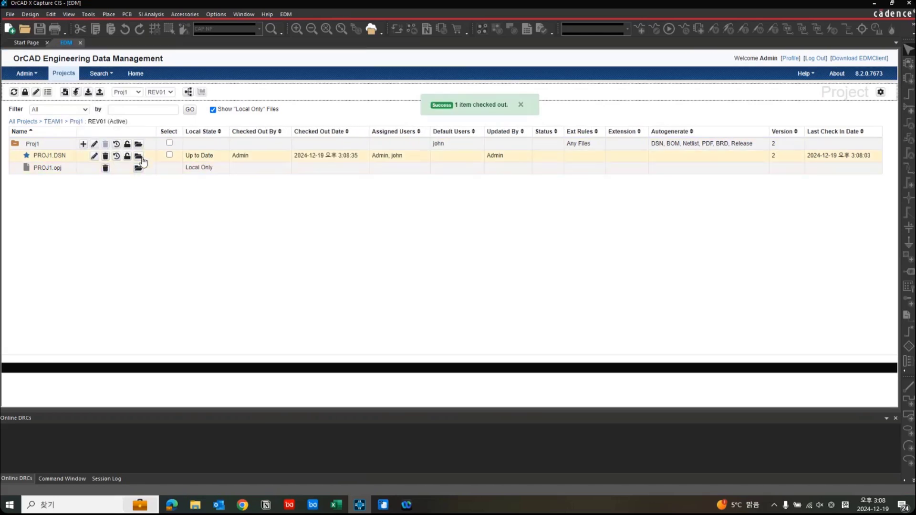
pyautogui.moveTo(232, 155); pyautogui.dragTo(368, 164)
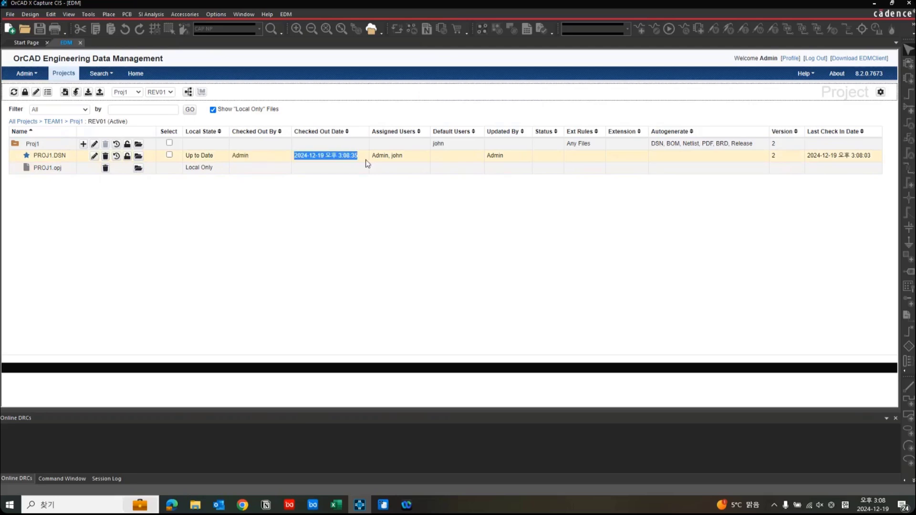
pyautogui.click(368, 163)
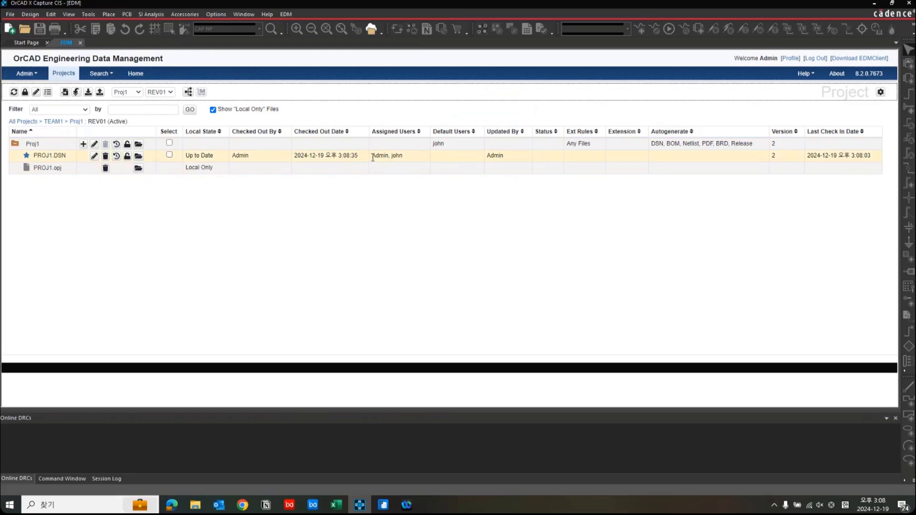
pyautogui.moveTo(373, 158); pyautogui.dragTo(418, 161)
pyautogui.click(417, 162)
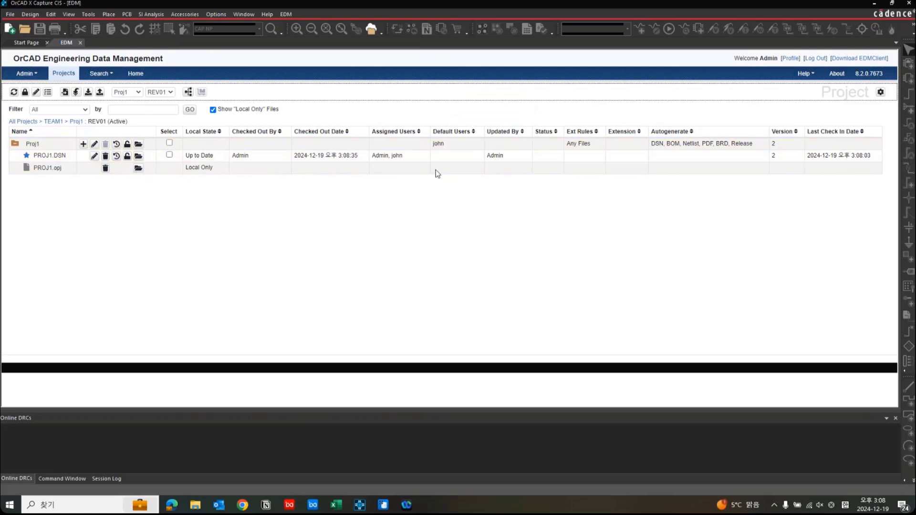
# Open the checked-out PROJ1.DSN and display the Example_Circuit page of SCHEMATIC1.
pyautogui.click(141, 160)
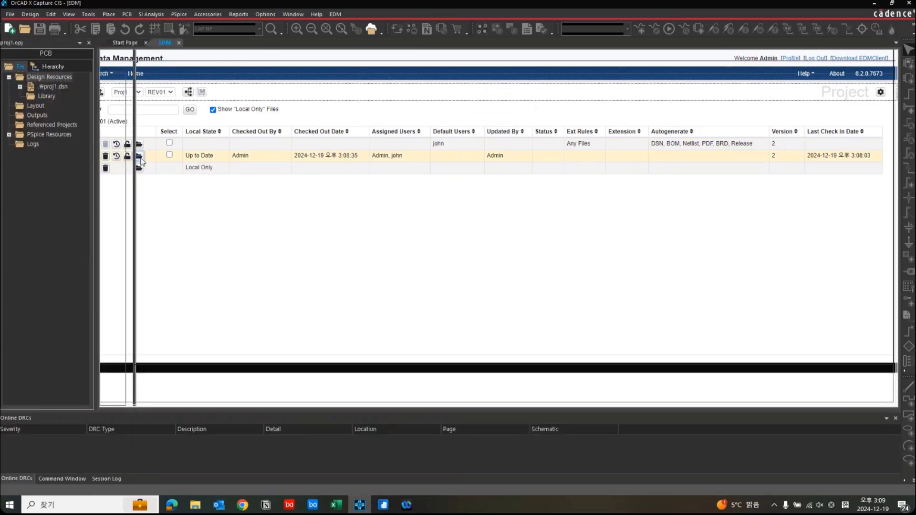
pyautogui.doubleClick(66, 87)
pyautogui.doubleClick(68, 95)
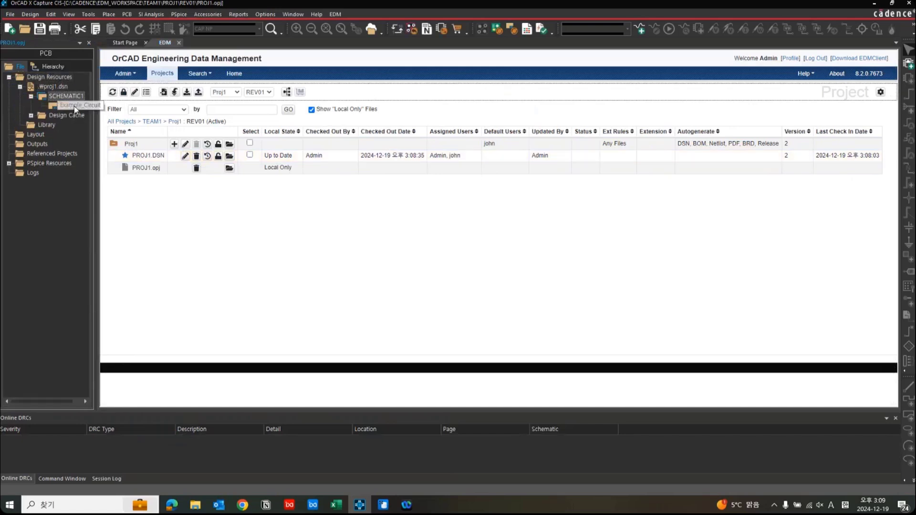
pyautogui.doubleClick(73, 103)
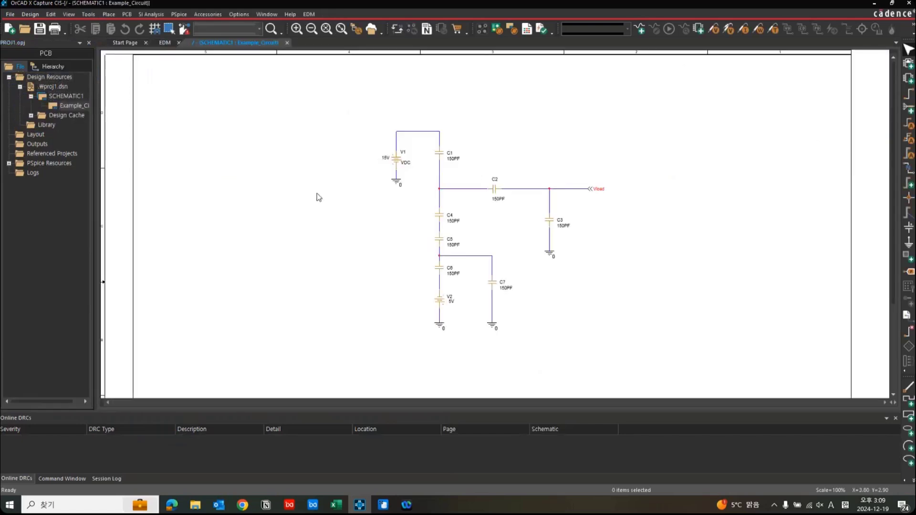
# Delete capacitor C7 and bridge the gap it leaves with a wire down to ground.
pyautogui.click(494, 285)
pyautogui.keyDown('ctrl'); pyautogui.scroll(1, 525, 313); pyautogui.keyUp('ctrl')
pyautogui.click(442, 187)
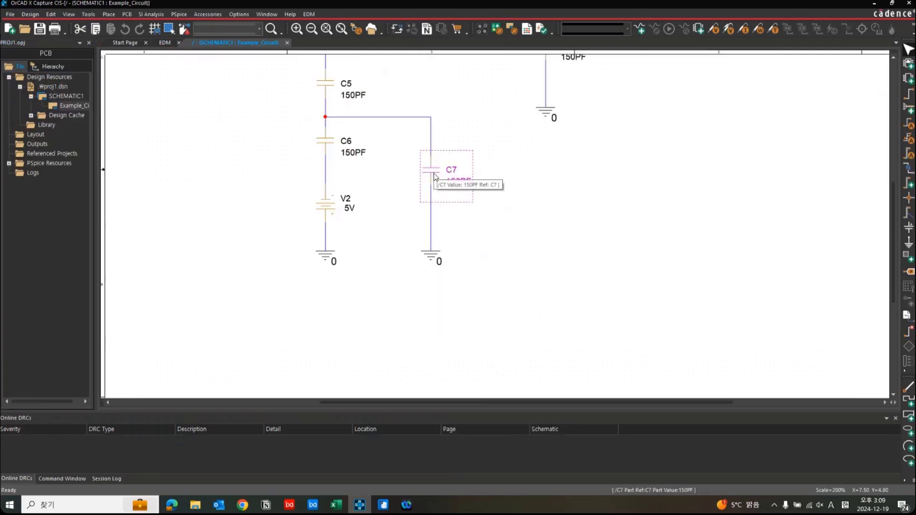
pyautogui.press('Delete')
pyautogui.press('w')
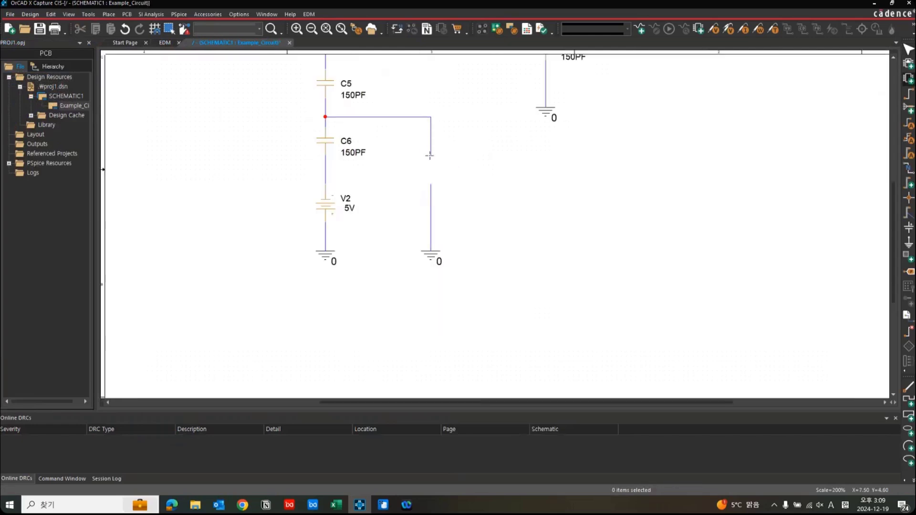
pyautogui.click(431, 155)
pyautogui.click(430, 184)
pyautogui.press('Escape')
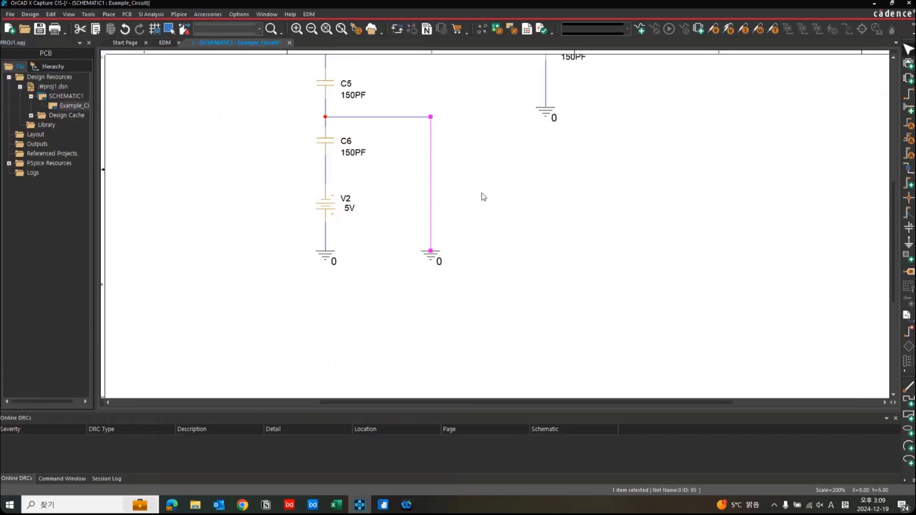
pyautogui.click(482, 194)
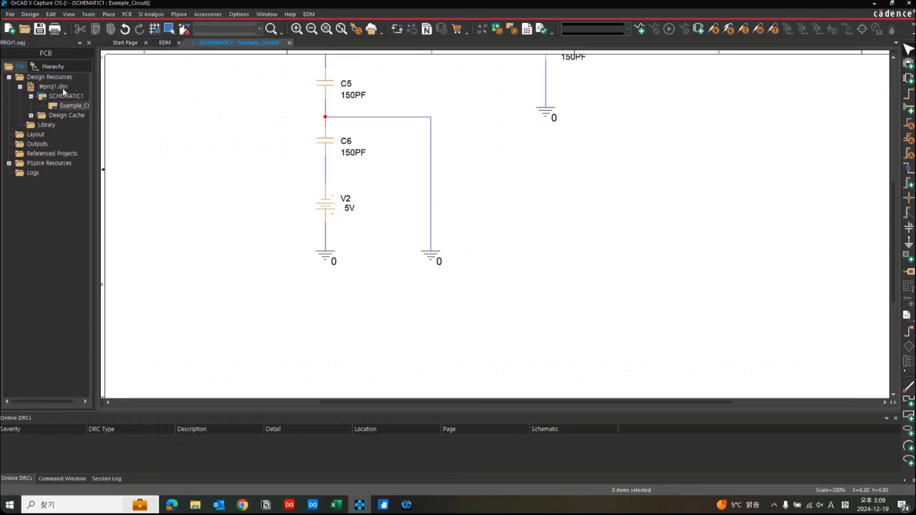
# Save the proj1.dsn design and close its project.
pyautogui.click(62, 88)
pyautogui.click(43, 32)
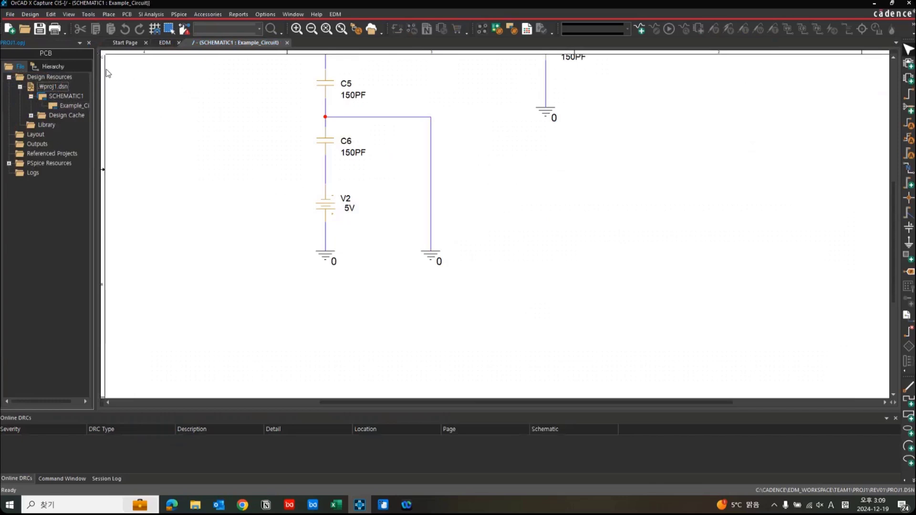
pyautogui.click(90, 44)
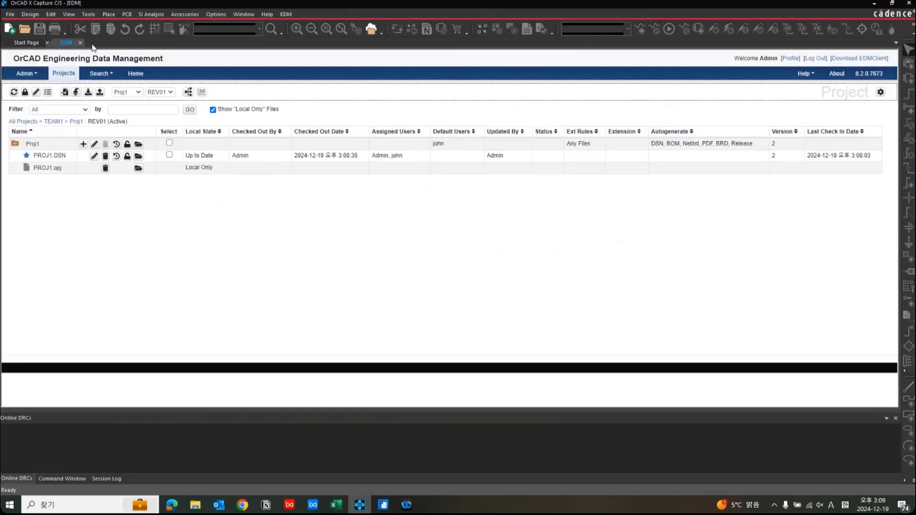
# Select PROJ1.DSN in the Proj1 project and bring up its check-in form.
pyautogui.click(169, 155)
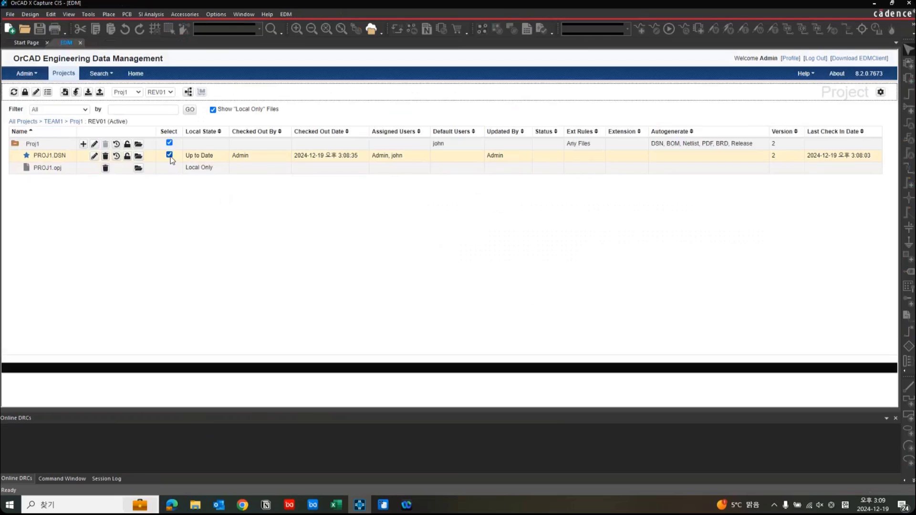
pyautogui.click(100, 93)
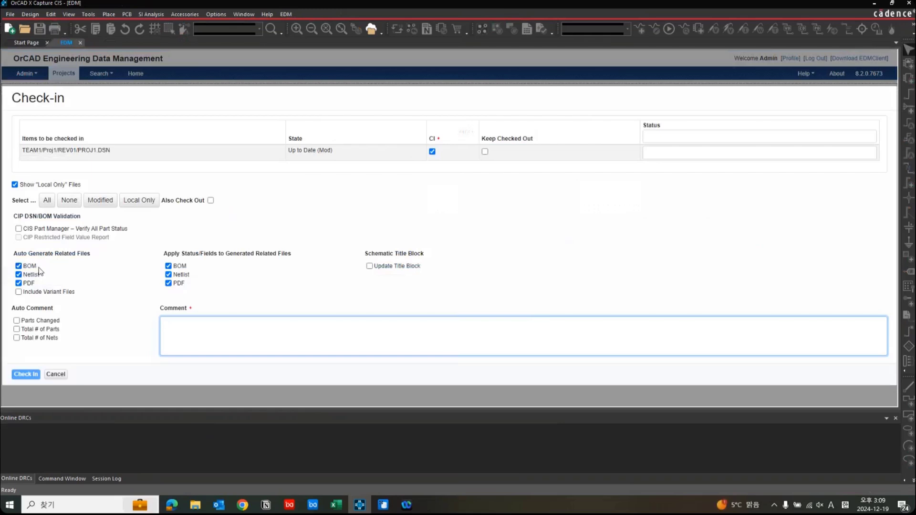
pyautogui.click(848, 48)
pyautogui.click(777, 95)
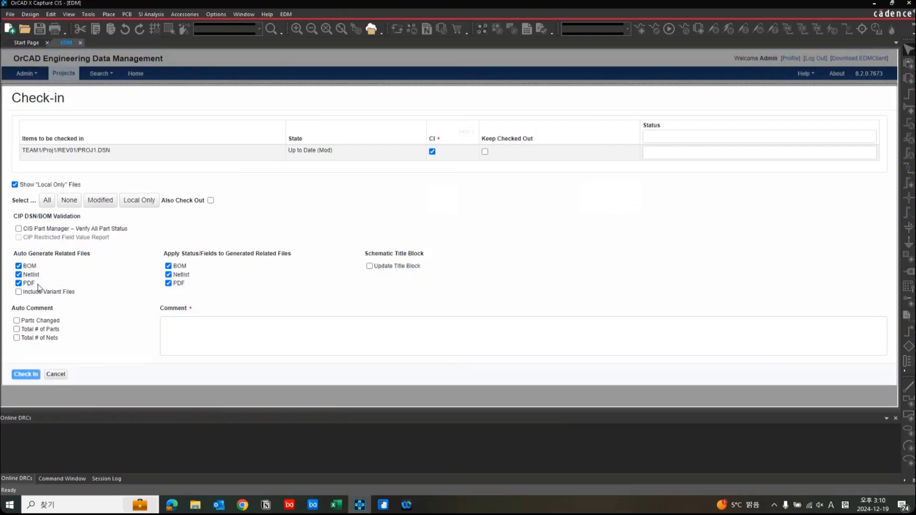
pyautogui.click(222, 336)
pyautogui.write('d')
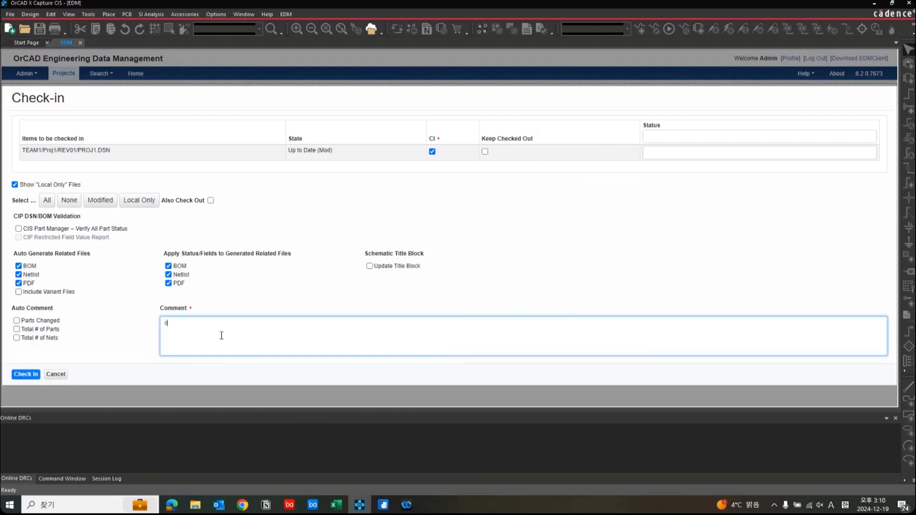
pyautogui.write('elet')
pyautogui.press('BackSpace')
pyautogui.press('BackSpace')
pyautogui.write('d')
pyautogui.press('BackSpace')
# Enable the Parts Changed auto comment and check in PROJ1.DSN with BOM, netlist and PDF generation.
pyautogui.click(42, 312)
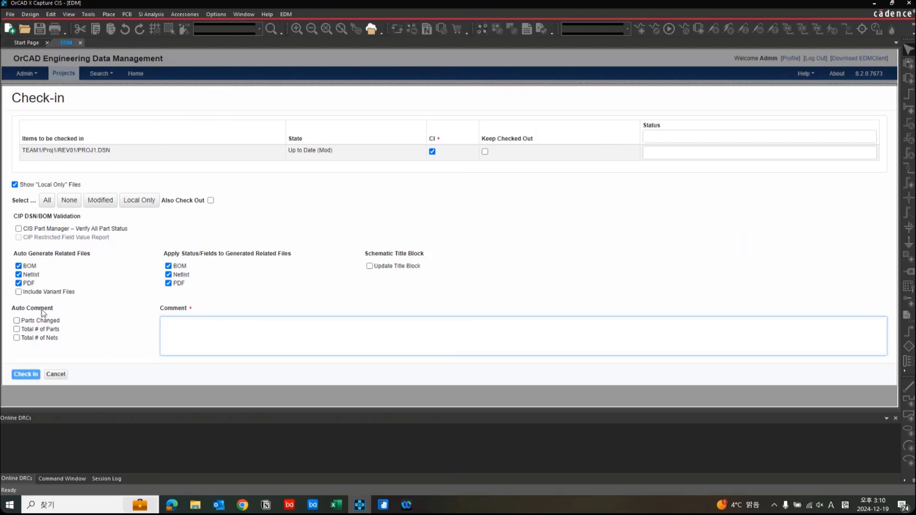
pyautogui.click(17, 322)
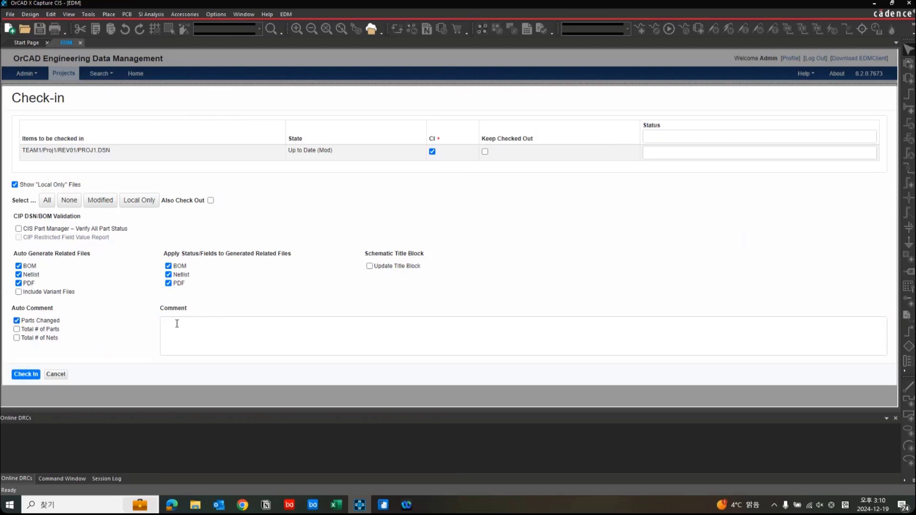
pyautogui.click(27, 377)
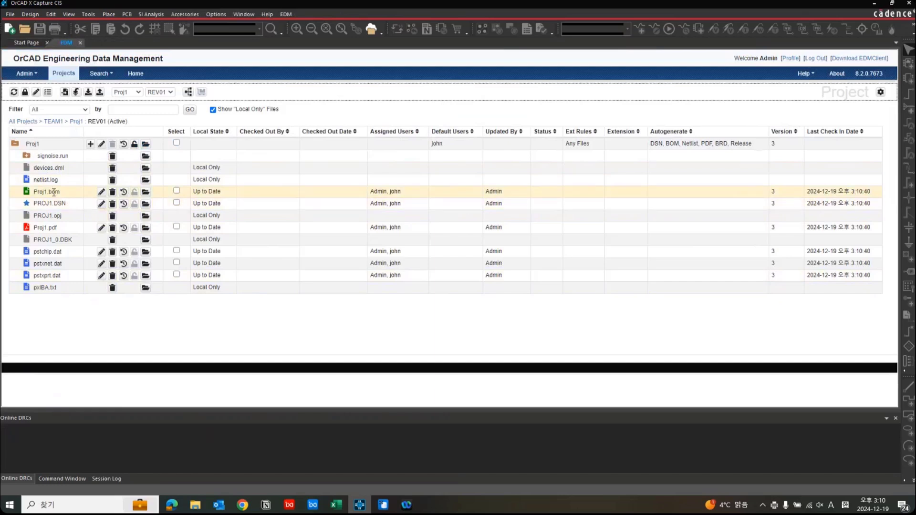
# Review the BOM, PDF and netlist .dat files generated in Proj1 by the check-in.
pyautogui.moveTo(47, 192); pyautogui.dragTo(73, 195)
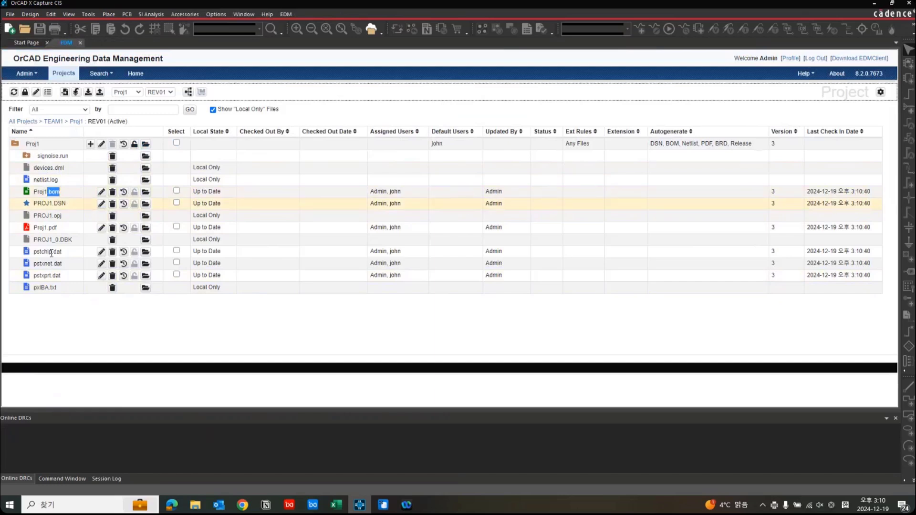
pyautogui.moveTo(52, 251); pyautogui.dragTo(71, 282)
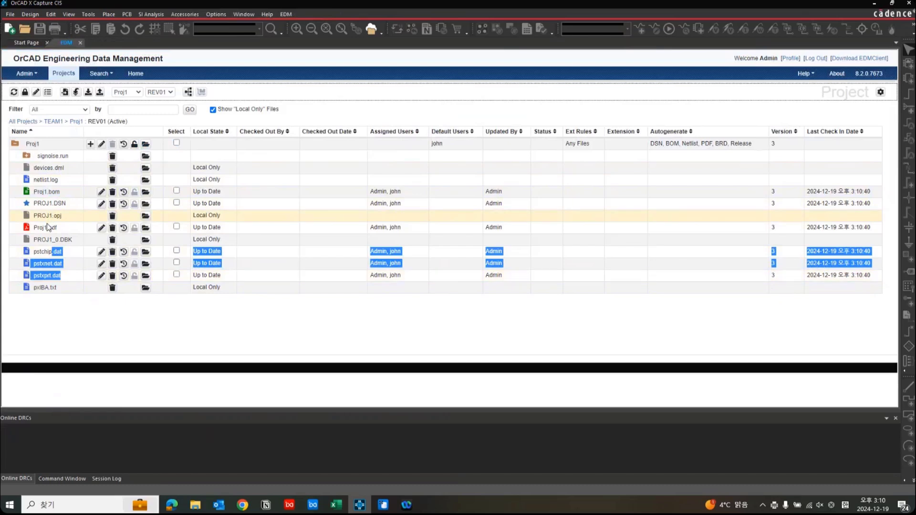
pyautogui.moveTo(47, 228); pyautogui.dragTo(68, 234)
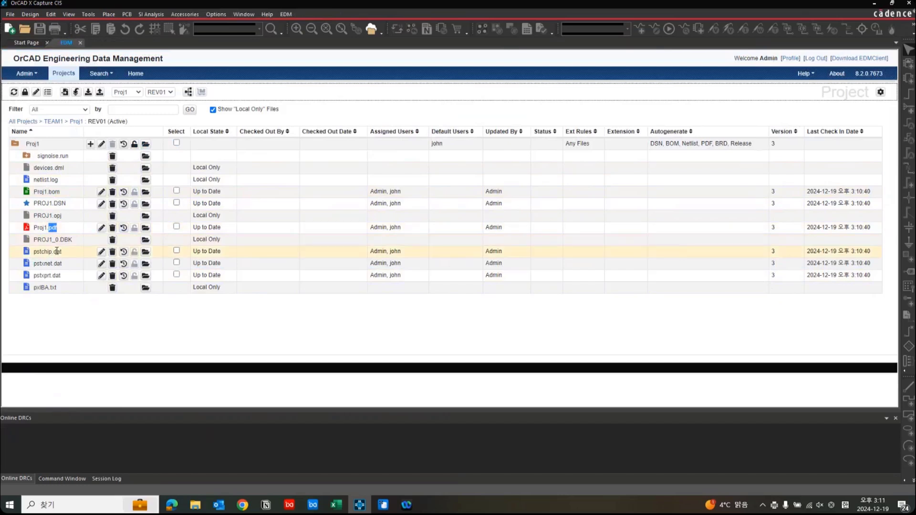
pyautogui.click(68, 255)
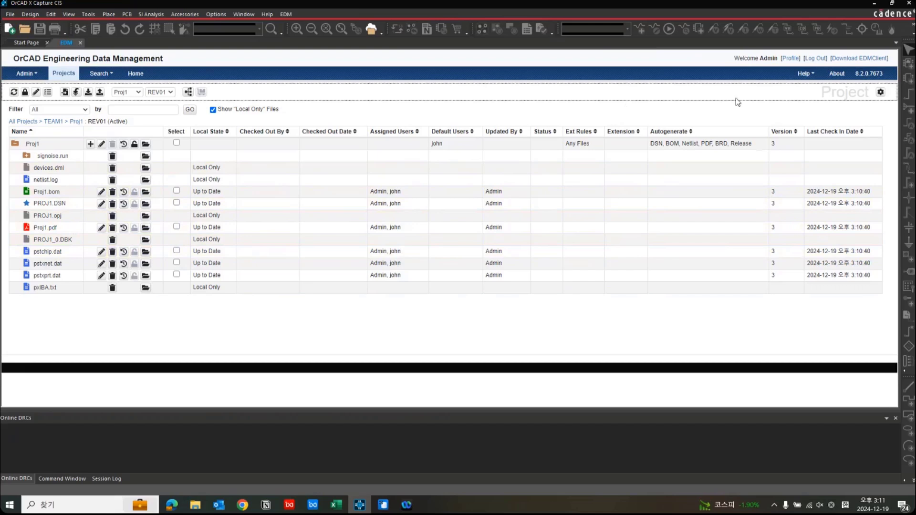
# Switch to the standalone OrCAD EDM client from the desktop and cancel its connection attempt to OrCAD Capture.
pyautogui.click(882, 5)
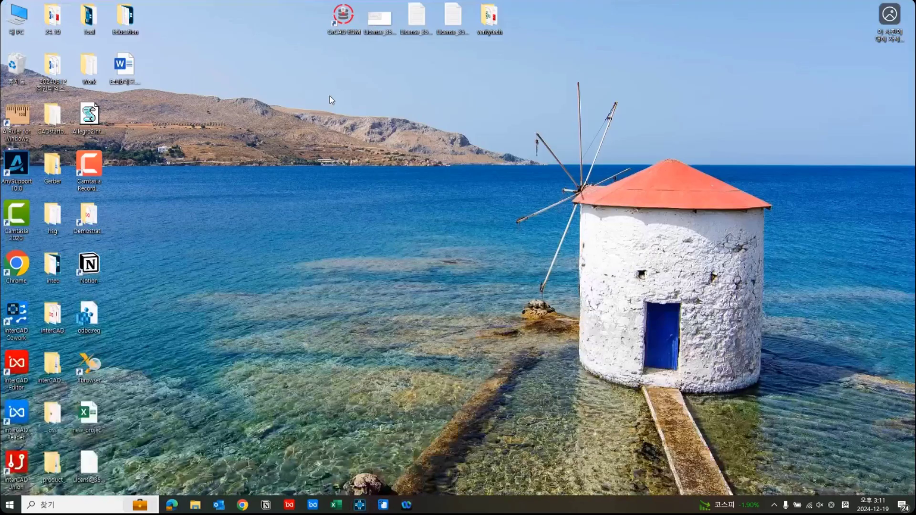
pyautogui.moveTo(339, 32); pyautogui.dragTo(376, 180)
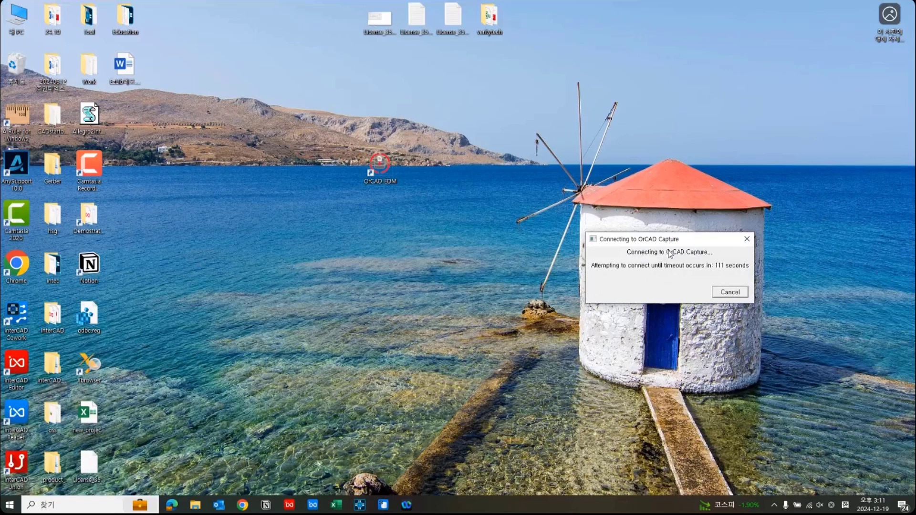
pyautogui.click(739, 294)
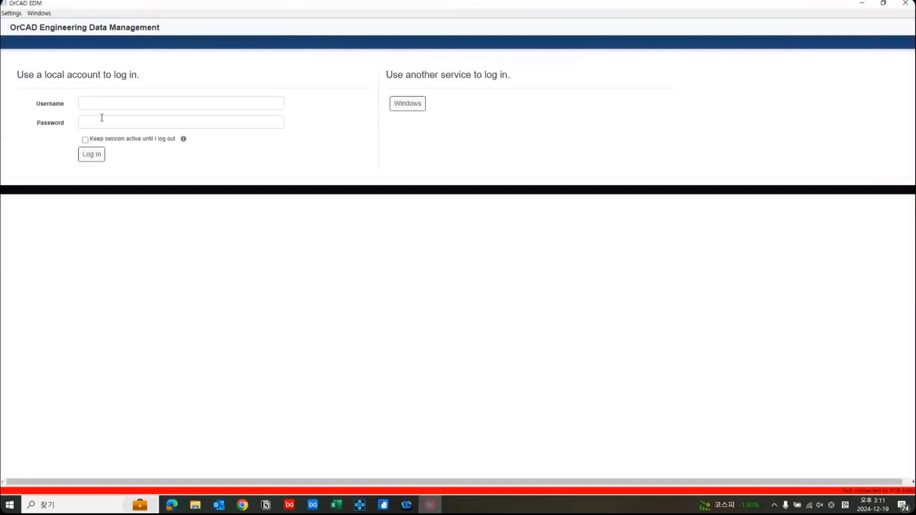
# Log in to the EDM client with the administrator's username and account password.
pyautogui.click(182, 102)
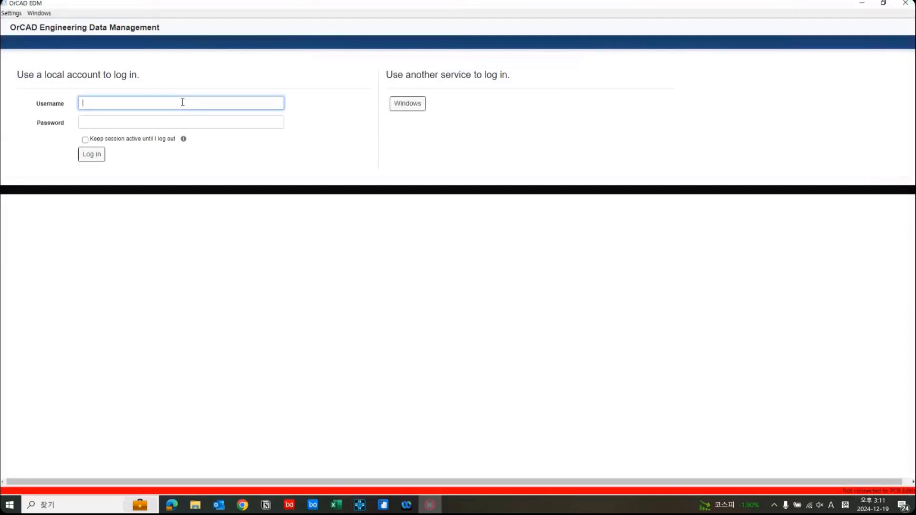
pyautogui.write('Adm')
pyautogui.press('Tab')
pyautogui.write('admin')
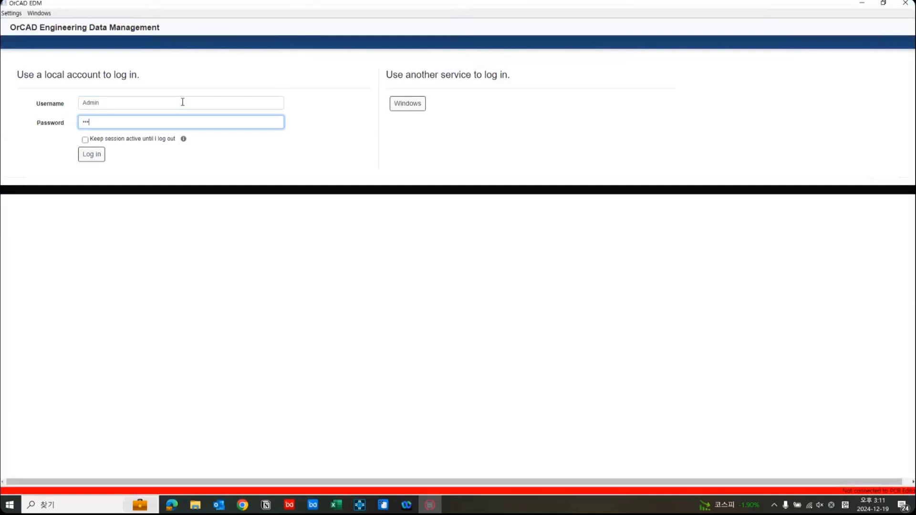
pyautogui.press('Return')
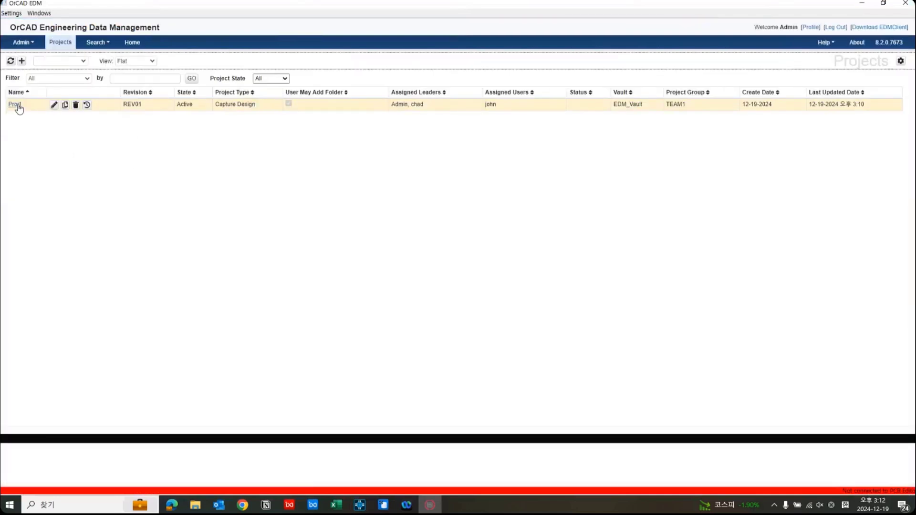
# Open Proj1 and set up a release package from the Basic Release Package template, adding the checked-in DSN and BOM files.
pyautogui.click(18, 105)
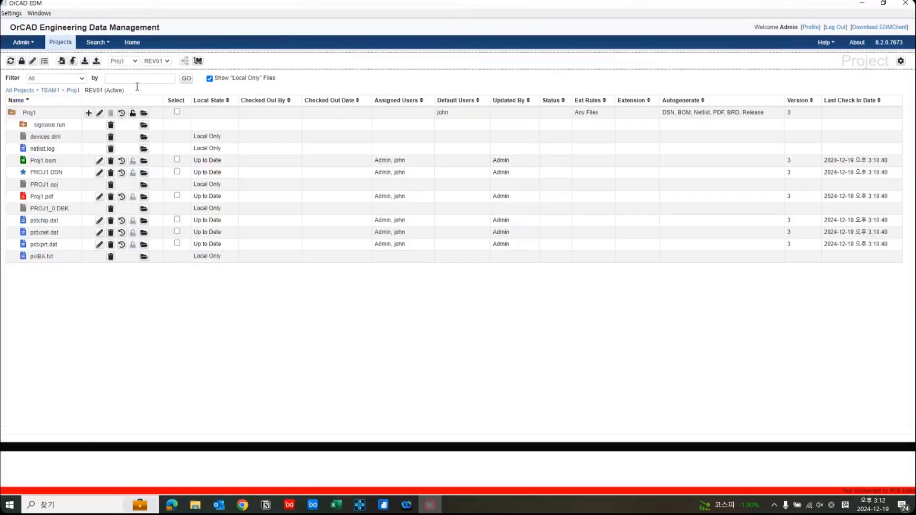
pyautogui.click(198, 61)
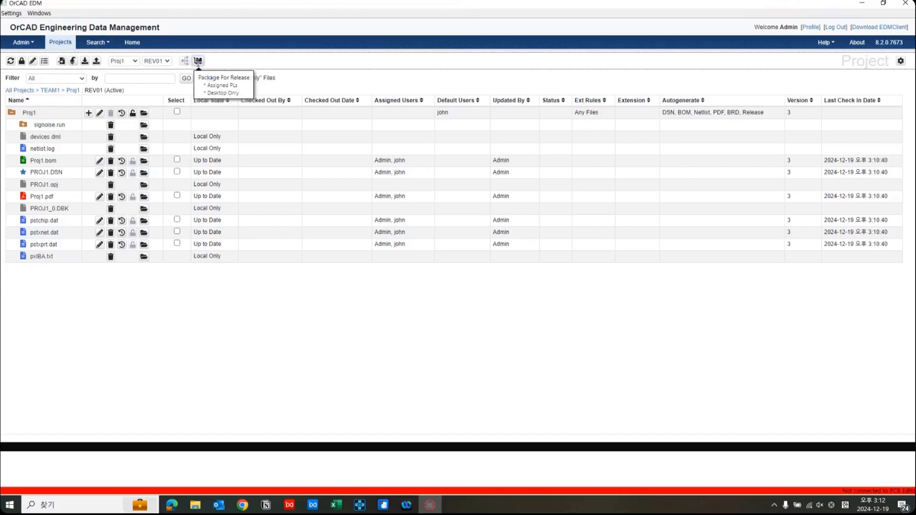
pyautogui.scroll(-2, 390, 348)
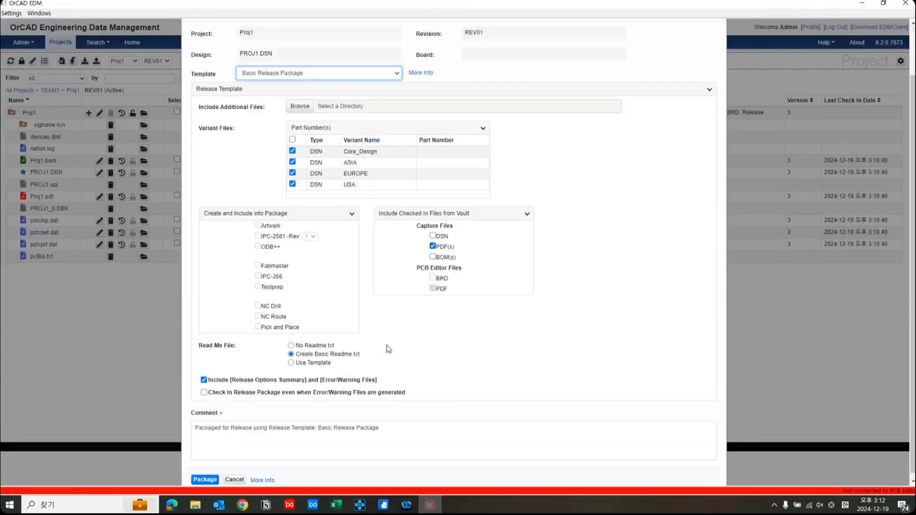
pyautogui.click(433, 236)
pyautogui.click(433, 257)
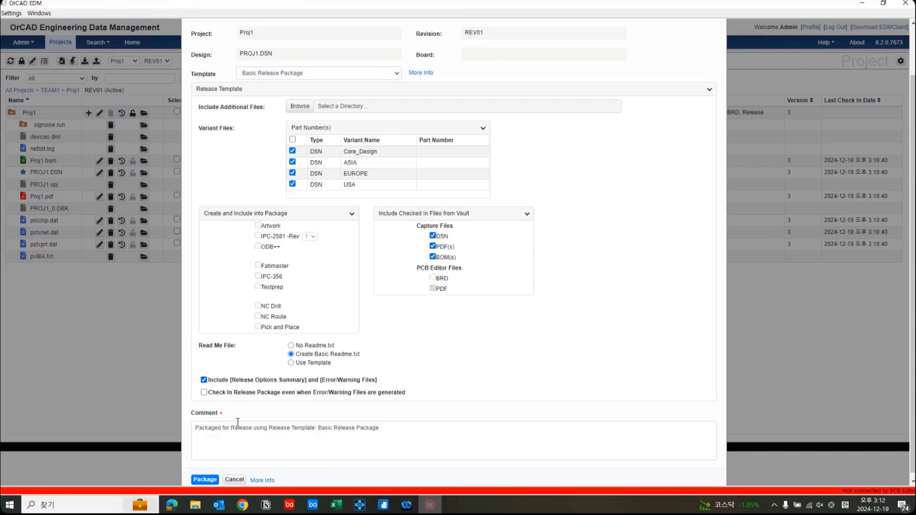
# Replace the release comment with "new package" and create the release package.
pyautogui.click(468, 437)
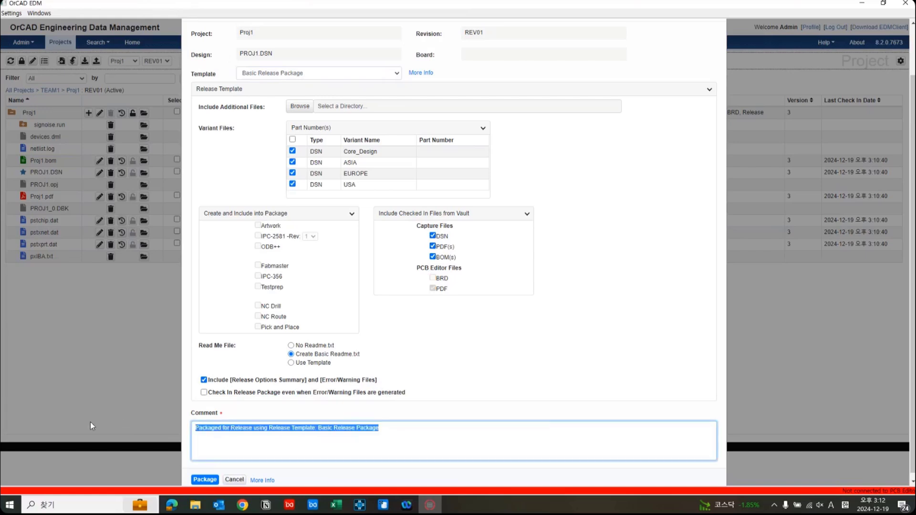
pyautogui.write('new package')
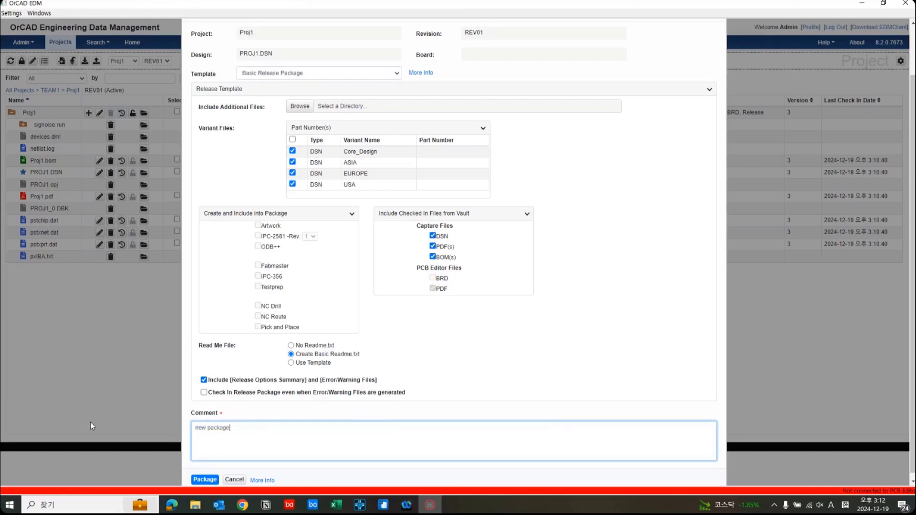
pyautogui.click(205, 480)
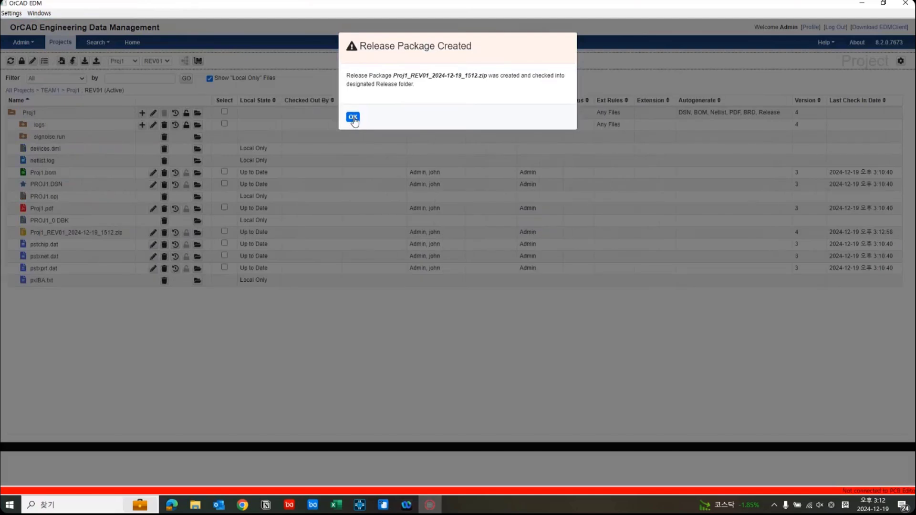
pyautogui.click(353, 117)
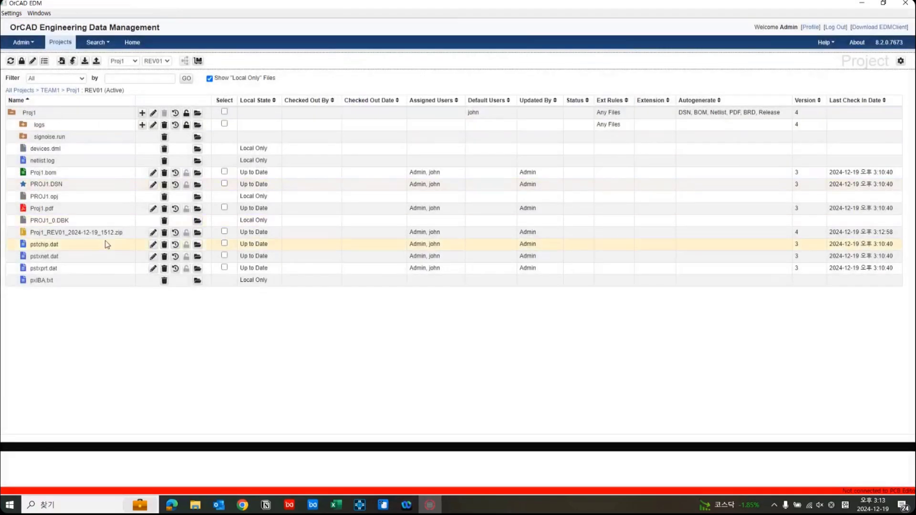
# Open the Proj1 release zip and examine the contents of its schematic files folder.
pyautogui.moveTo(127, 237); pyautogui.dragTo(29, 237)
pyautogui.click(186, 236)
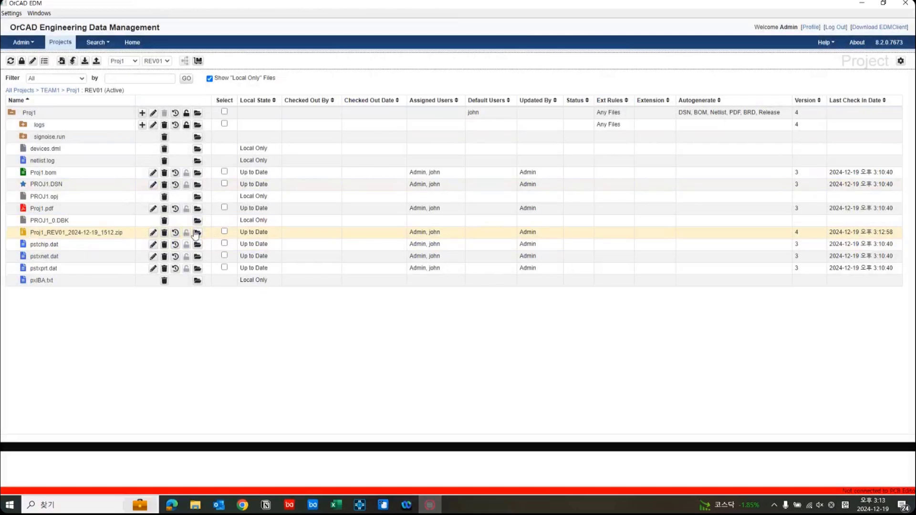
pyautogui.click(197, 233)
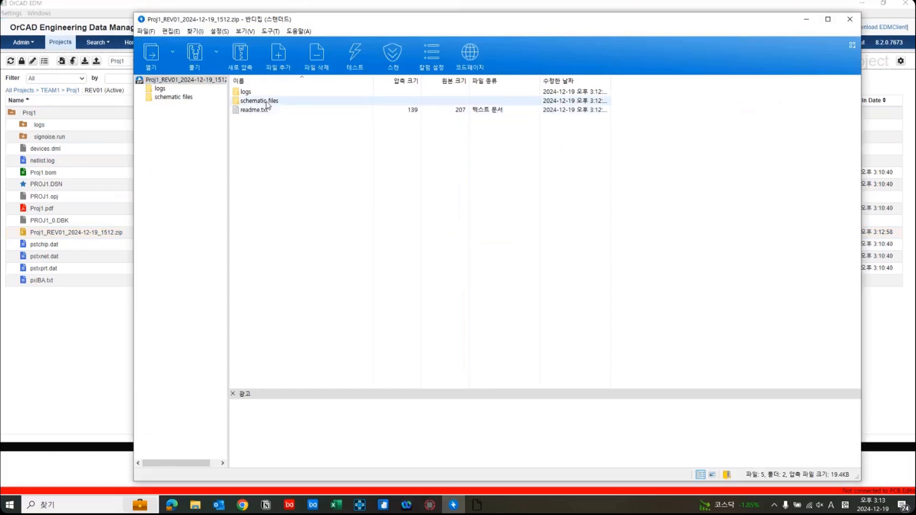
pyautogui.doubleClick(266, 99)
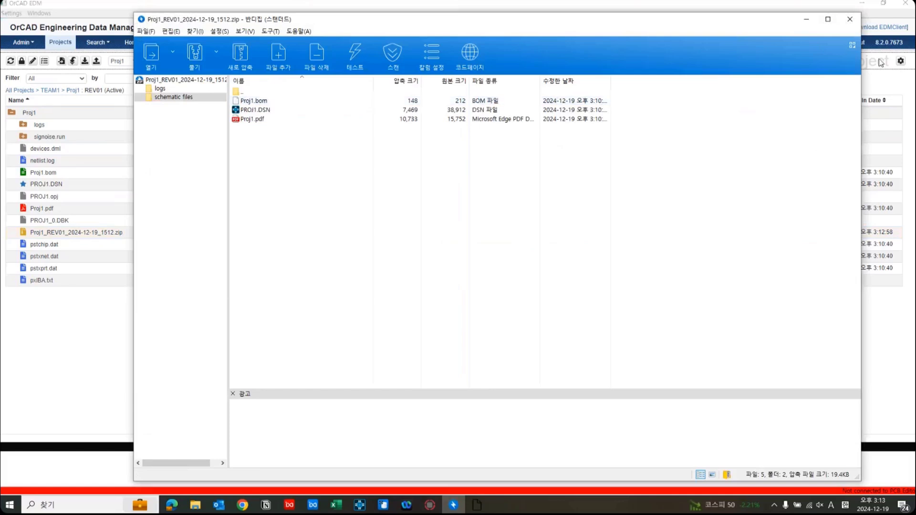
pyautogui.click(293, 110)
pyautogui.click(293, 119)
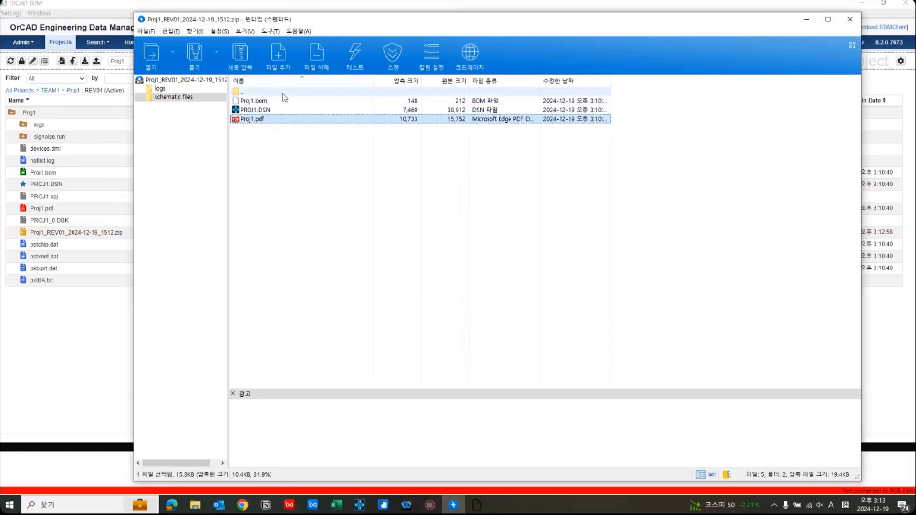
pyautogui.click(847, 21)
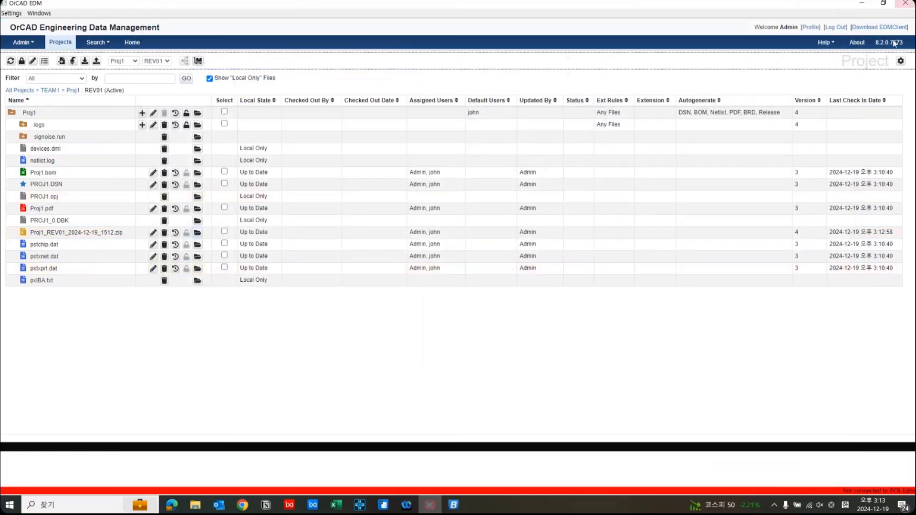
# Baseline revision REV01 of Proj1, keeping its assigned leaders and users.
pyautogui.click(43, 91)
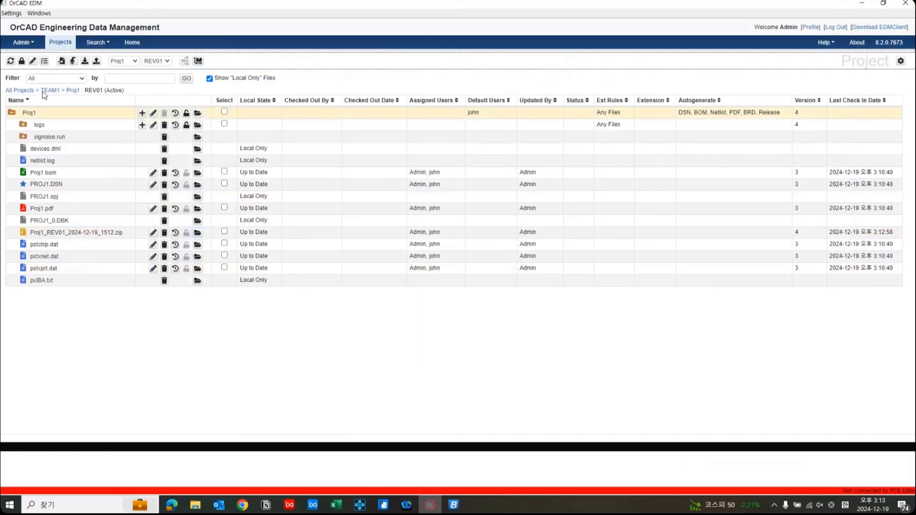
pyautogui.click(24, 64)
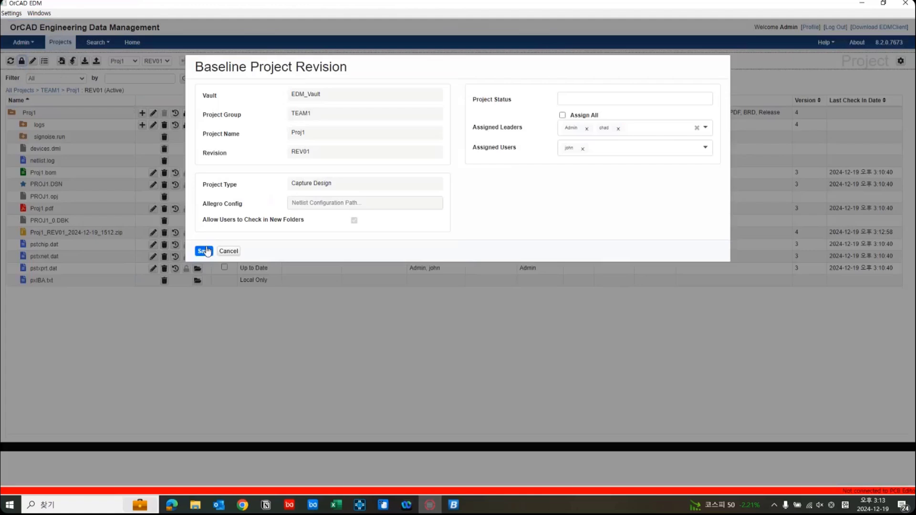
pyautogui.click(205, 251)
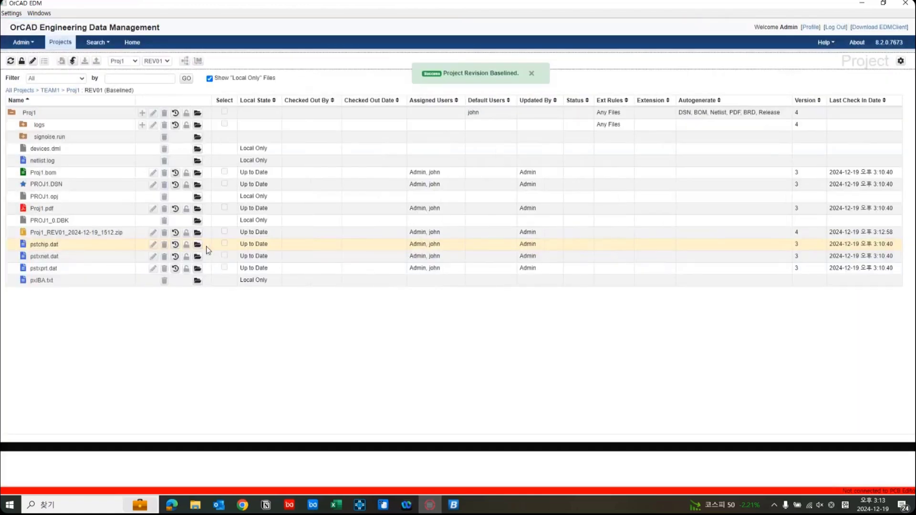
pyautogui.click(531, 74)
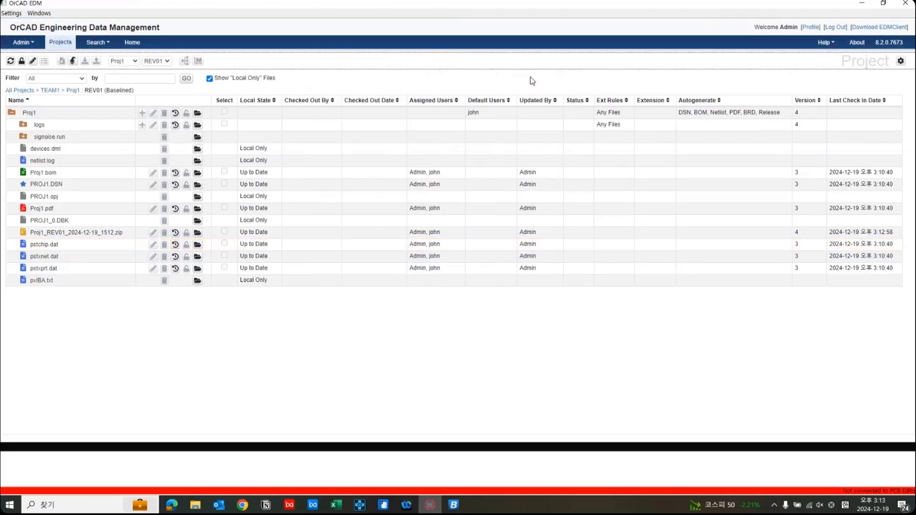
# Display the version history of PROJ1.DSN and review the authors, dates and comments of its entries.
pyautogui.click(176, 186)
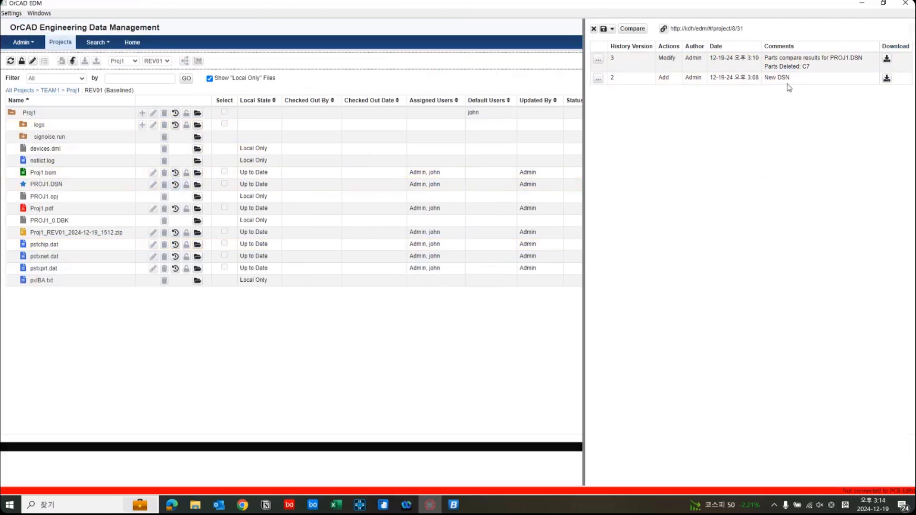
pyautogui.moveTo(794, 78); pyautogui.dragTo(708, 81)
pyautogui.moveTo(761, 81); pyautogui.dragTo(799, 85)
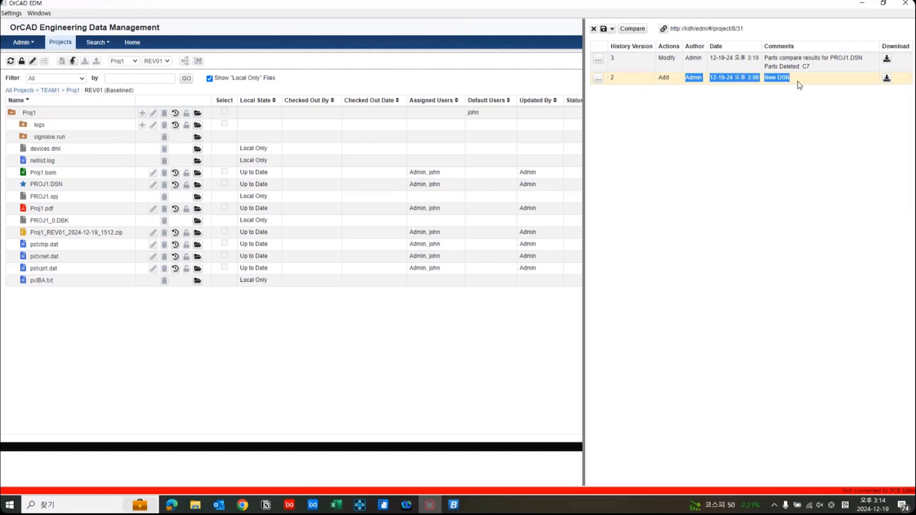
pyautogui.click(800, 85)
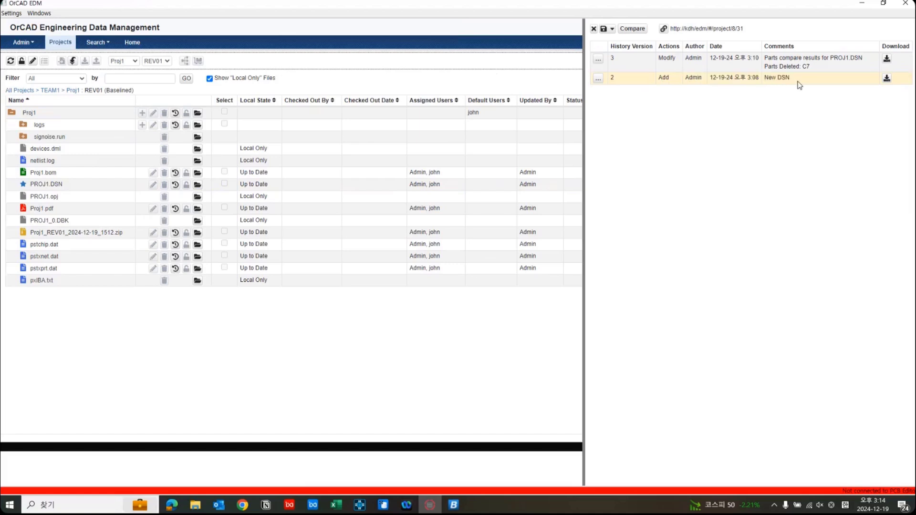
# Inspect the parts comparison comment of version 3 in the PROJ1.DSN history and the file formats offered for exporting the history.
pyautogui.click(823, 70)
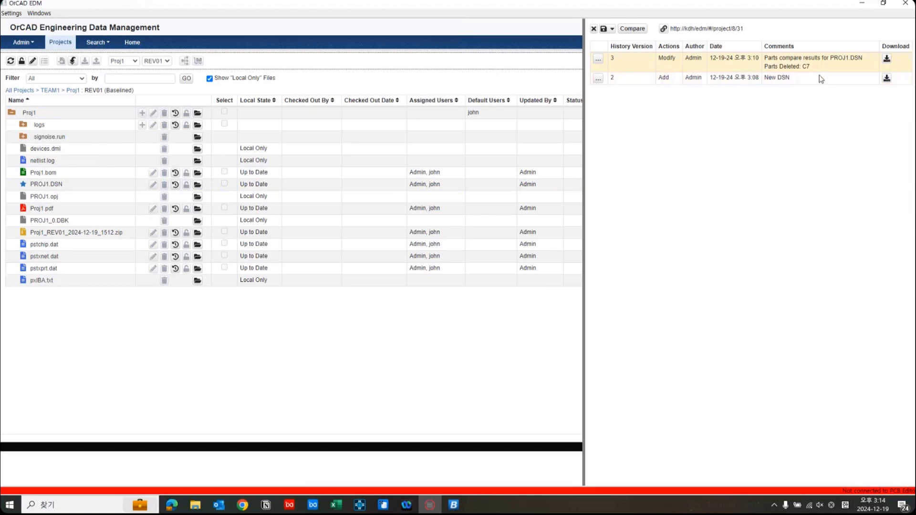
pyautogui.moveTo(816, 67); pyautogui.dragTo(764, 58)
pyautogui.click(797, 96)
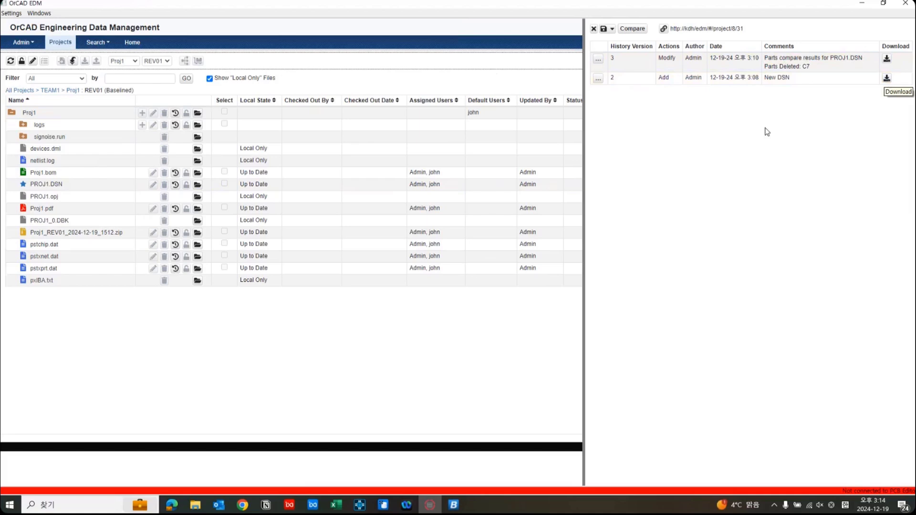
pyautogui.click(612, 30)
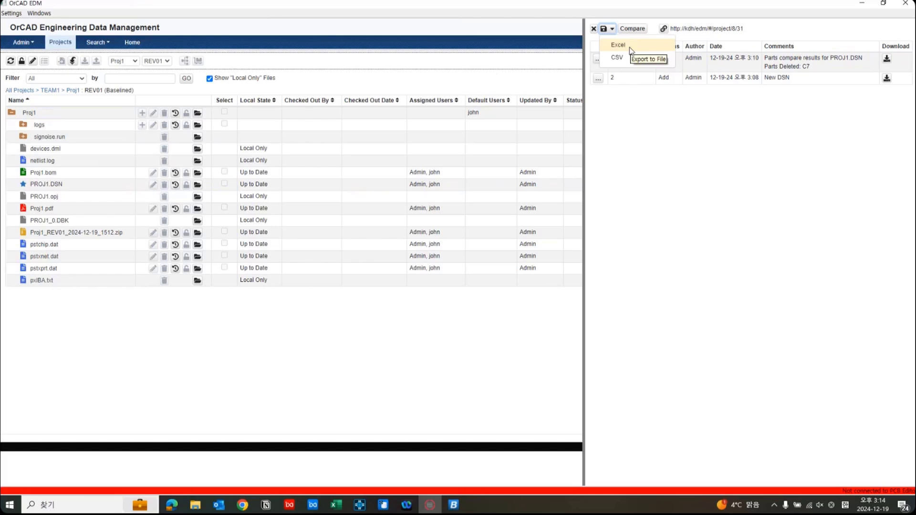
pyautogui.click(665, 149)
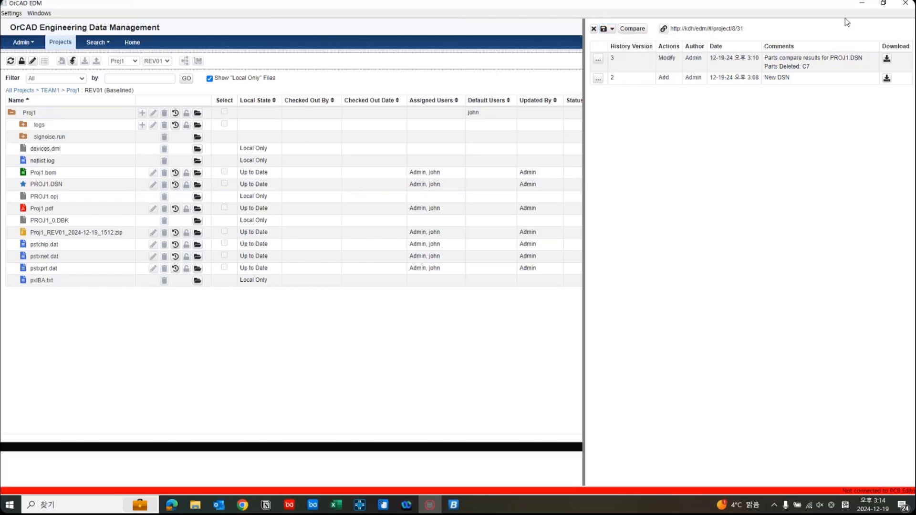
# Close the PROJ1.DSN version history and return to the full file list of Proj1 revision REV01, keeping the application open.
pyautogui.click(905, 3)
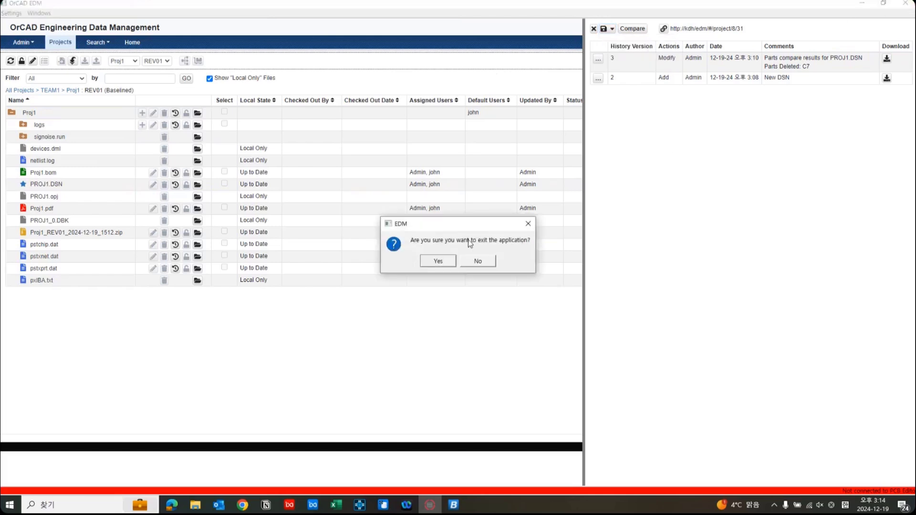
pyautogui.click(479, 261)
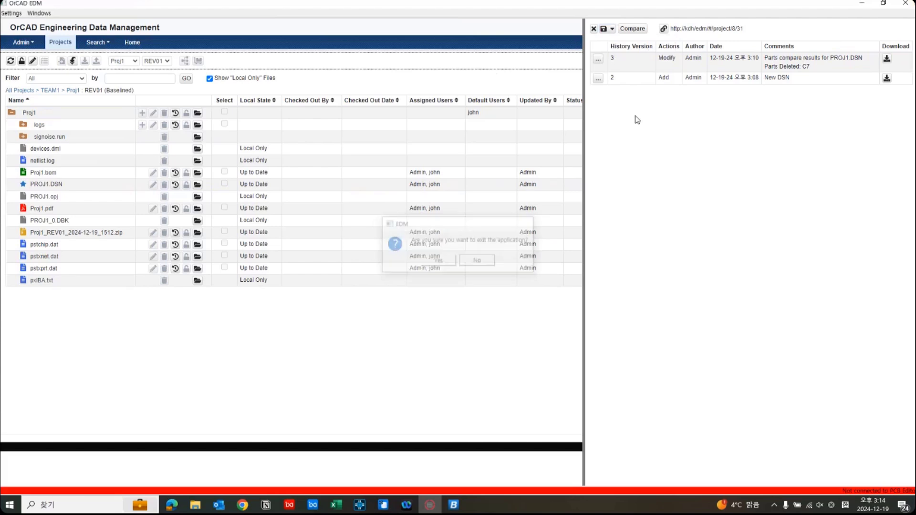
pyautogui.click(594, 28)
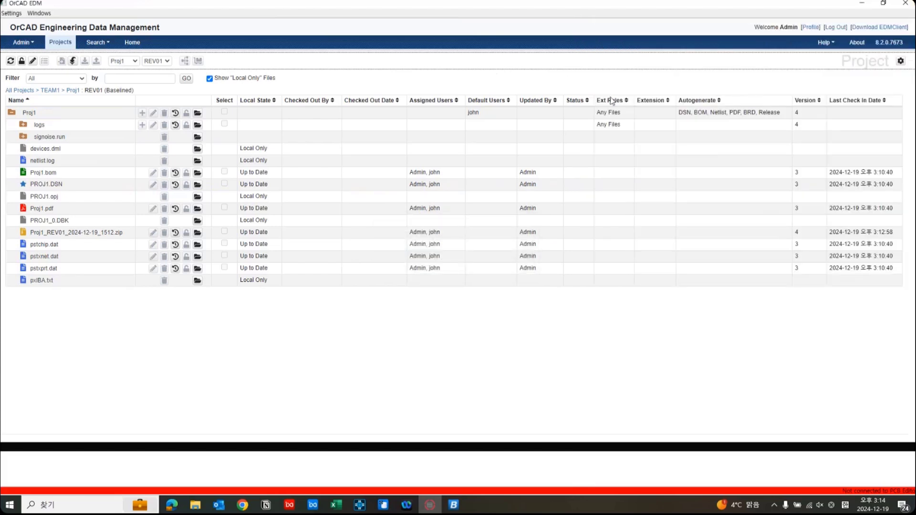